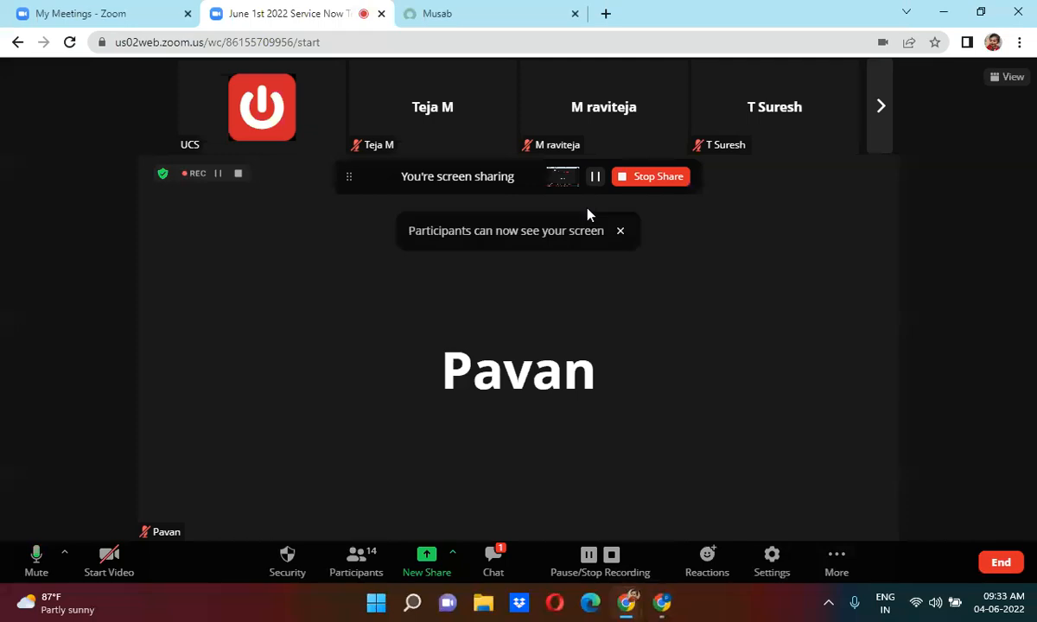
Switch from the Zoom meeting to the ServiceNow App Engine Studio browser tab.
click(458, 11)
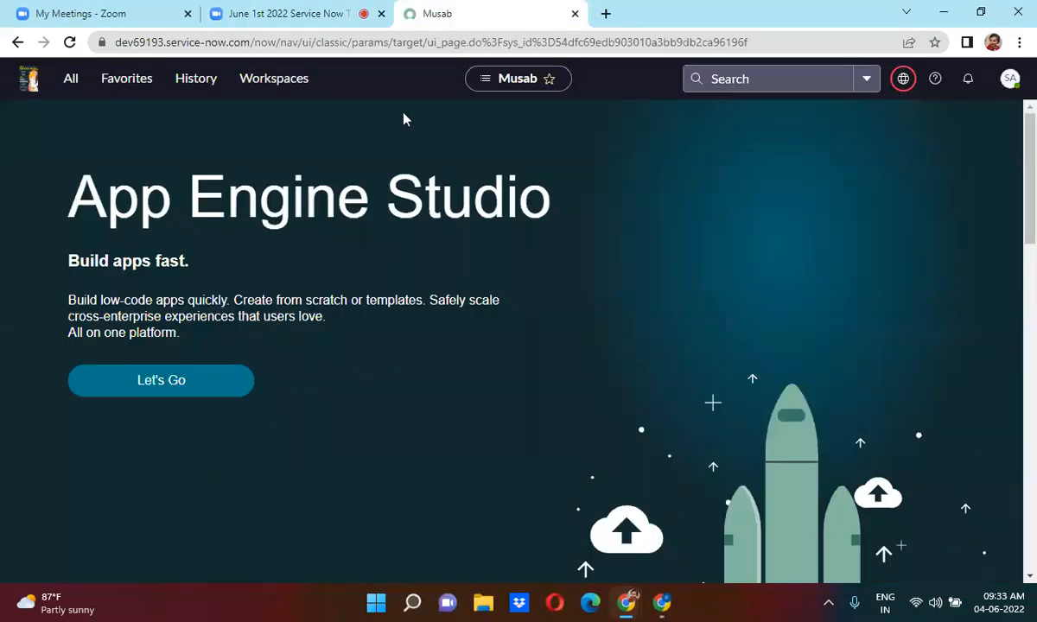
Filter the navigator with 'user ad' and open User Administration > Users.
click(71, 81)
click(90, 118)
text(user ad)
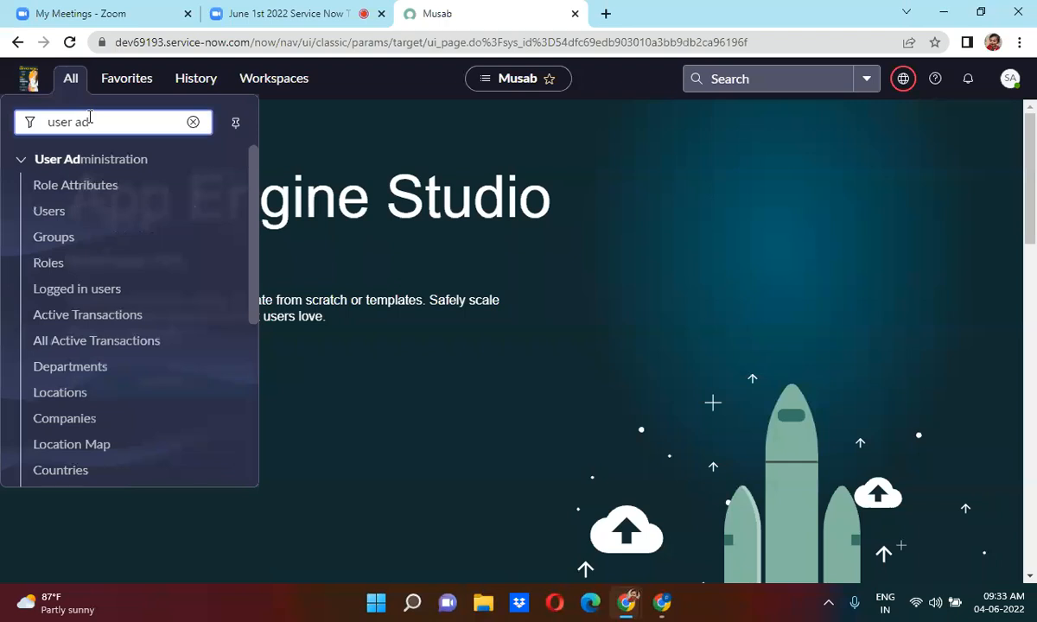
click(79, 214)
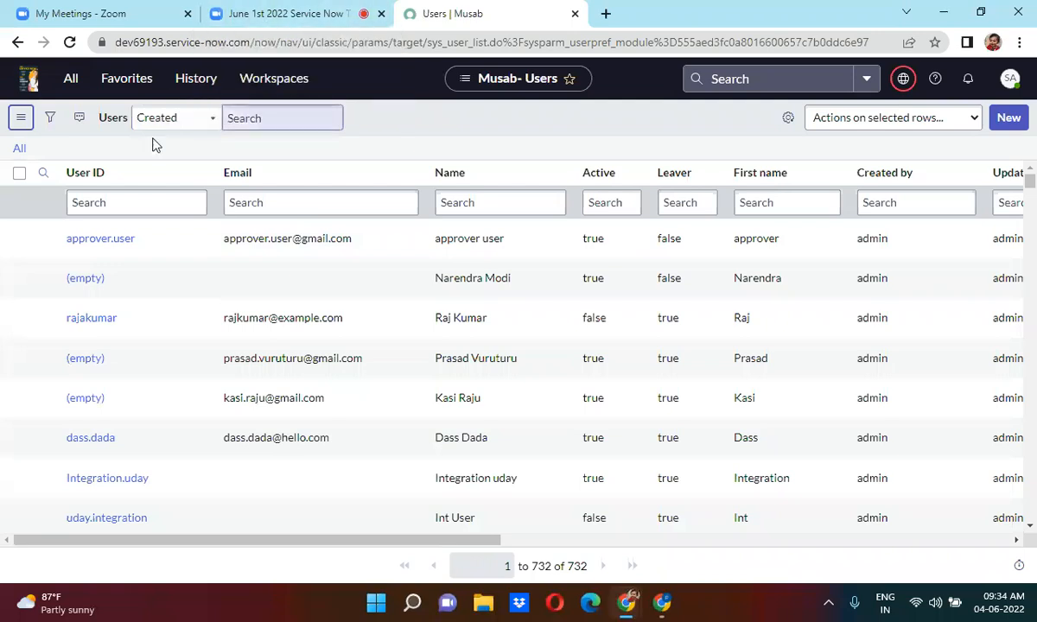
Start a blank new User record, then go back to the App Engine Studio home page.
click(71, 80)
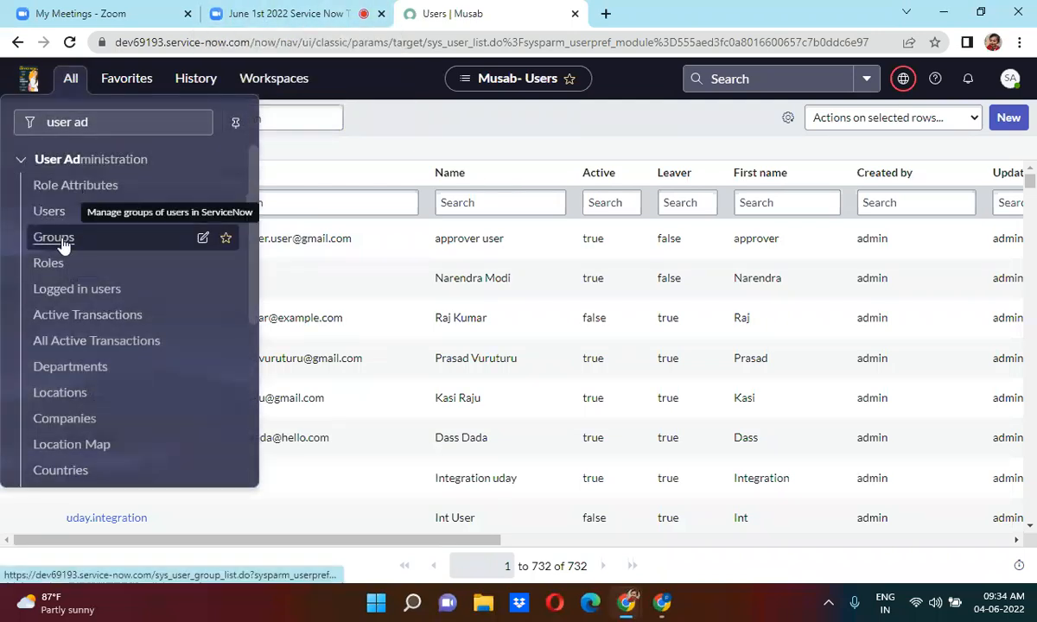
click(515, 117)
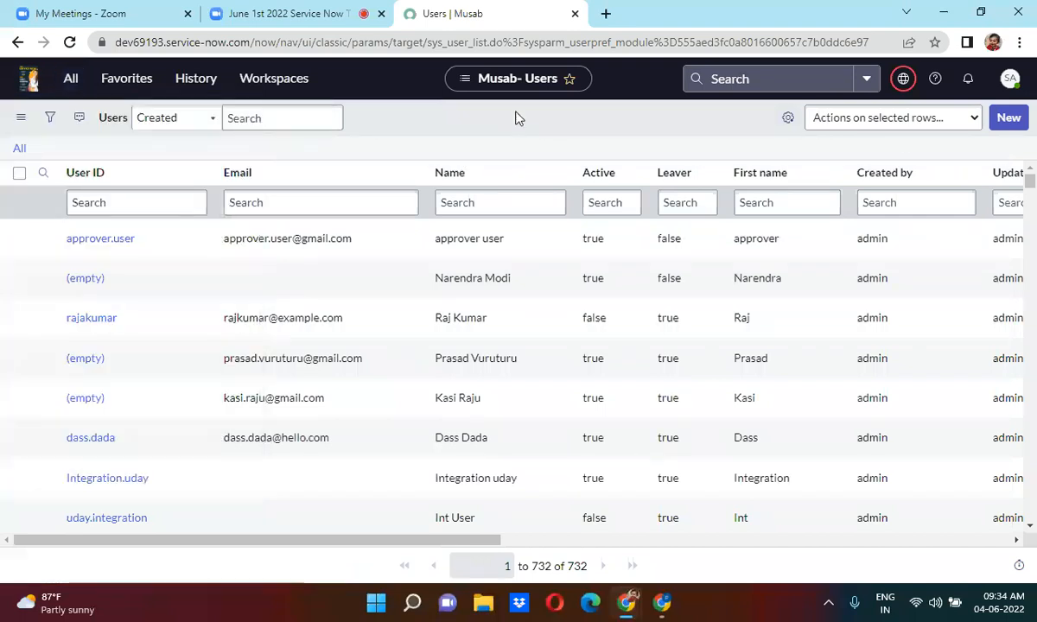
click(1012, 119)
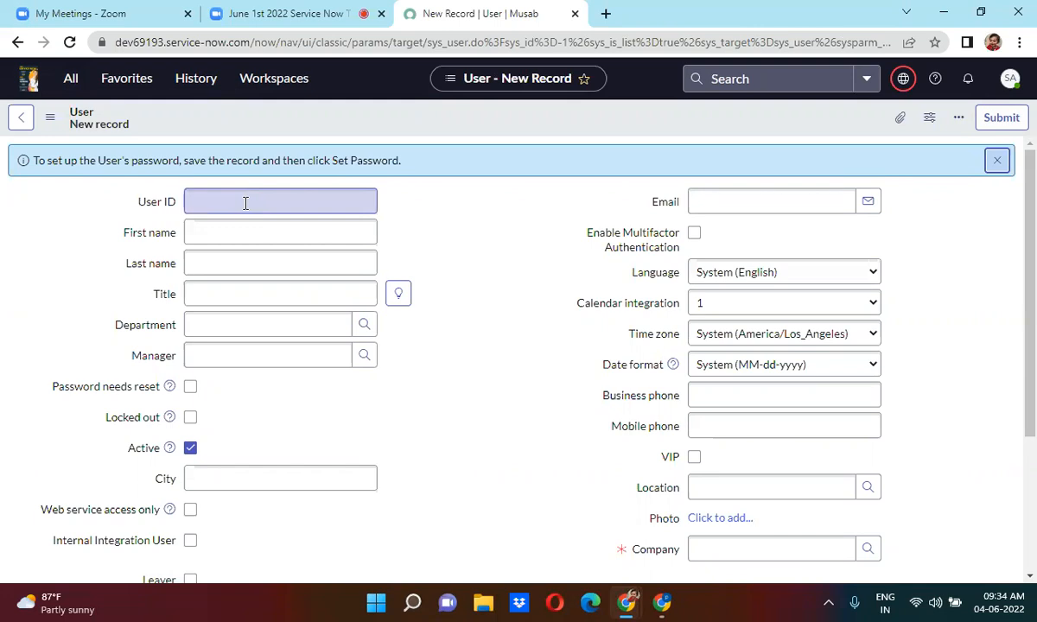
click(16, 42)
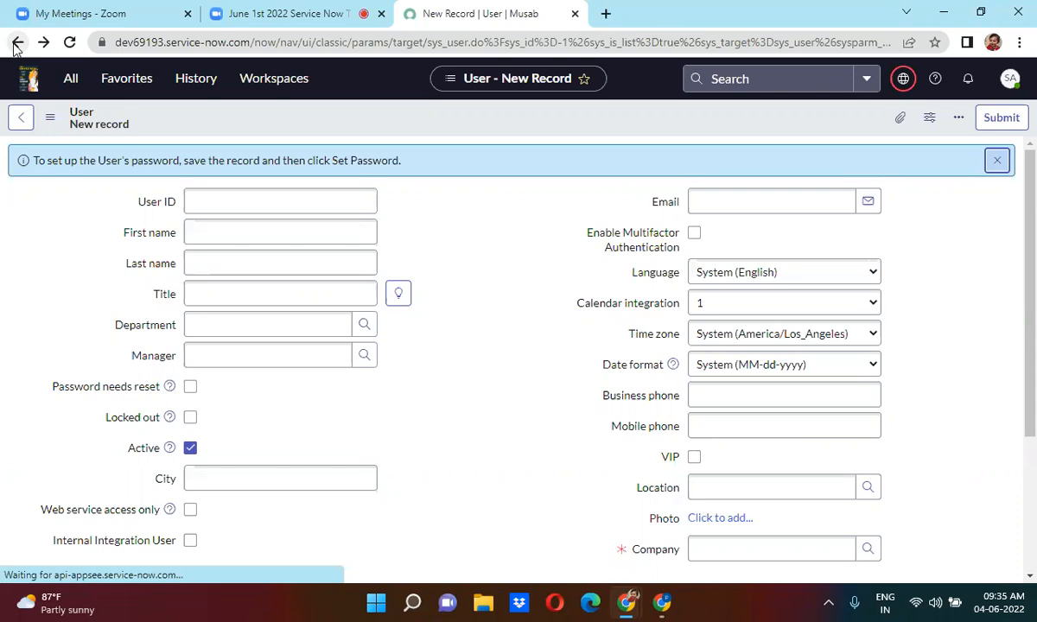
click(16, 43)
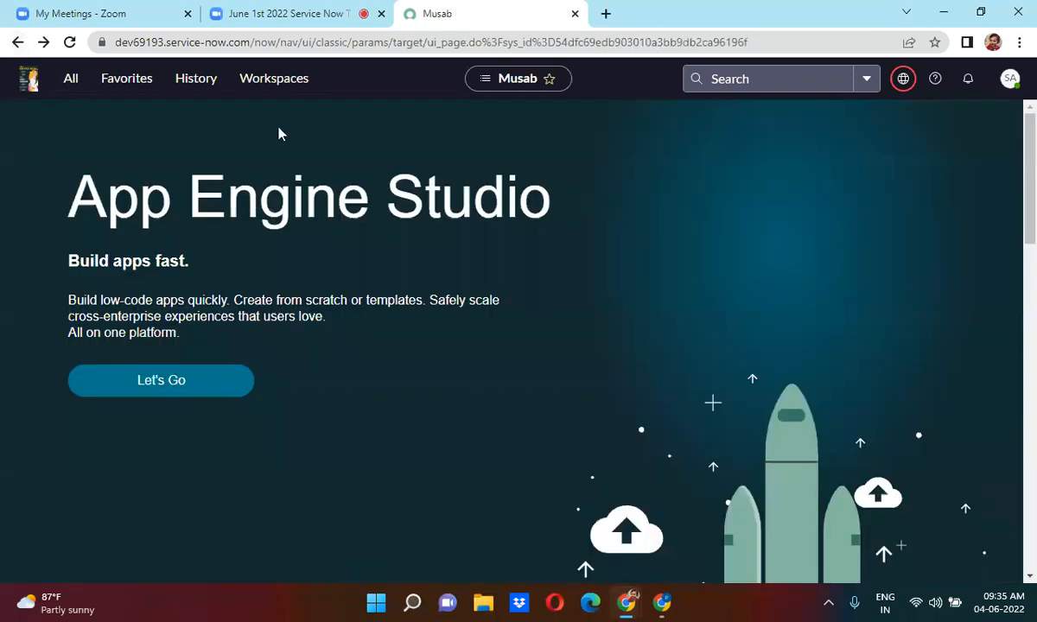
Re-filter the navigator to 'user ad' and open the User Administration Users list.
click(72, 84)
click(100, 123)
key(BackSpace)
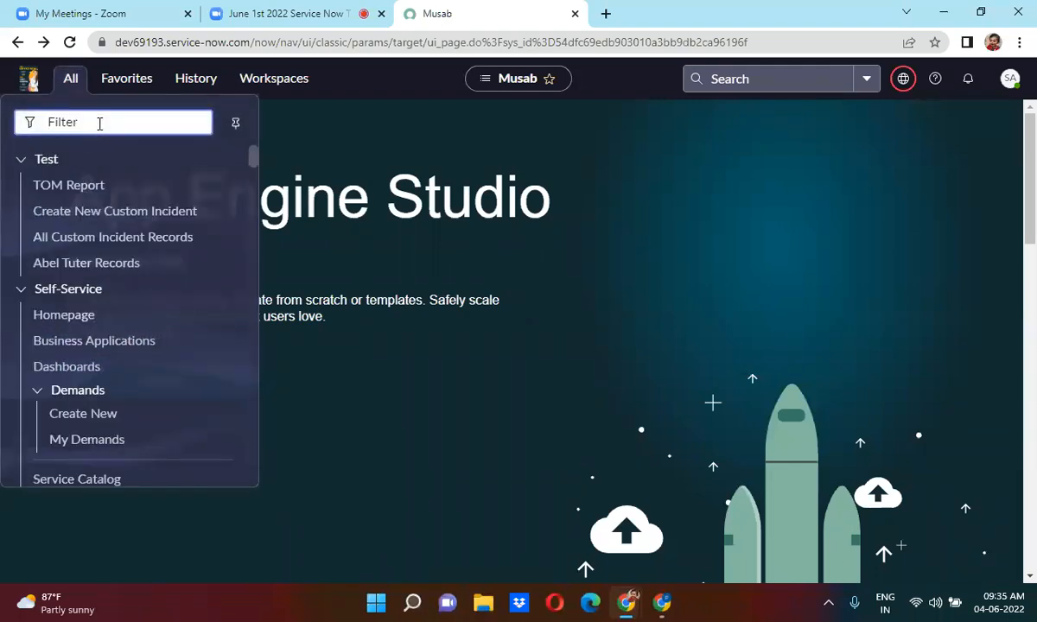
text(users)
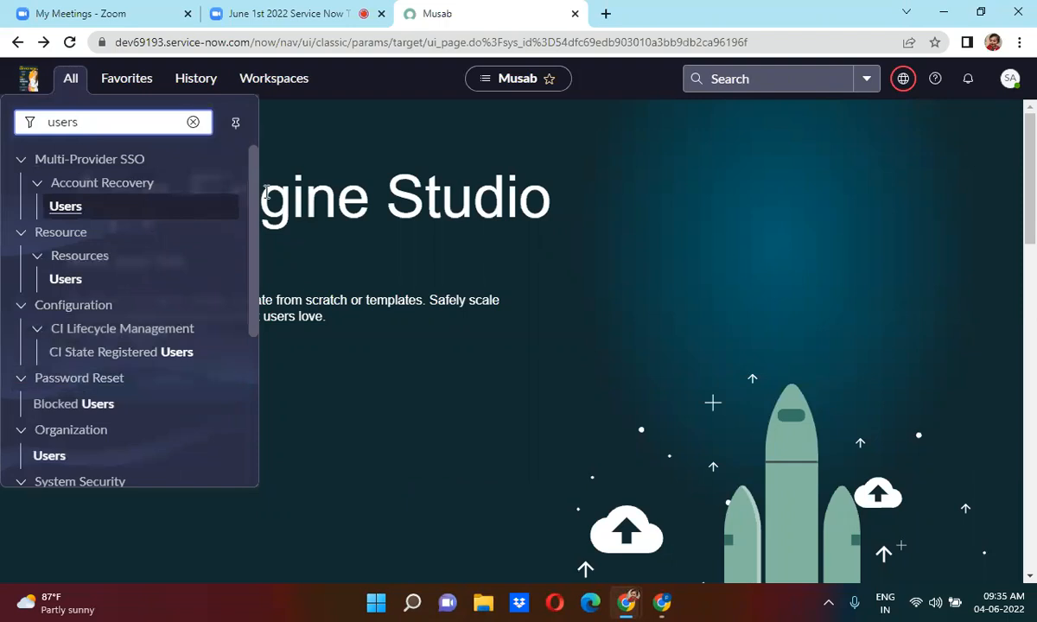
key(BackSpace)
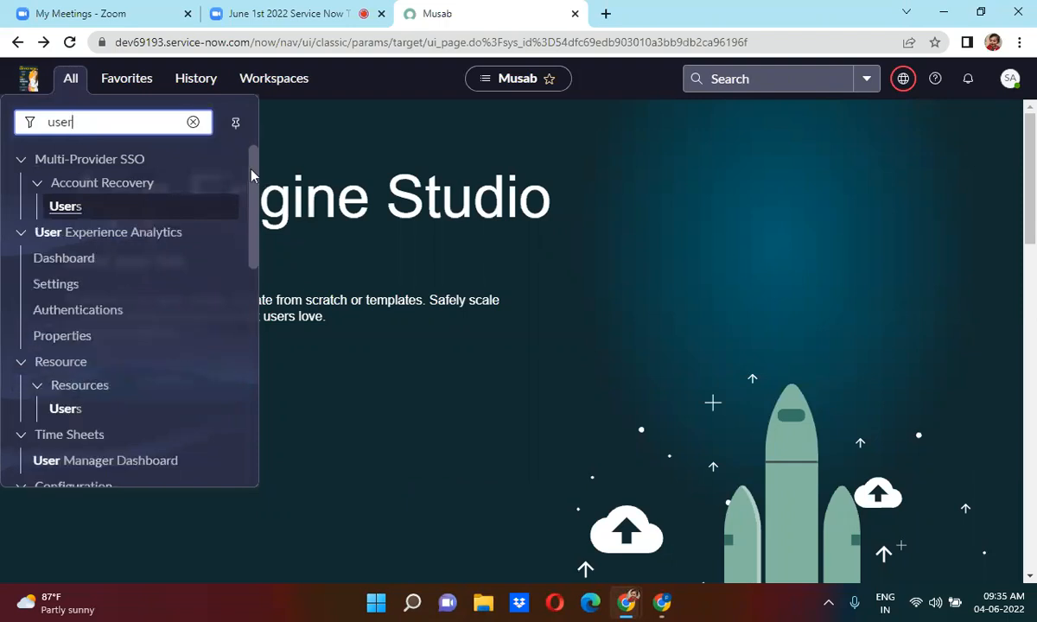
text(ad)
key(BackSpace)
key(BackSpace)
text(ad)
click(71, 211)
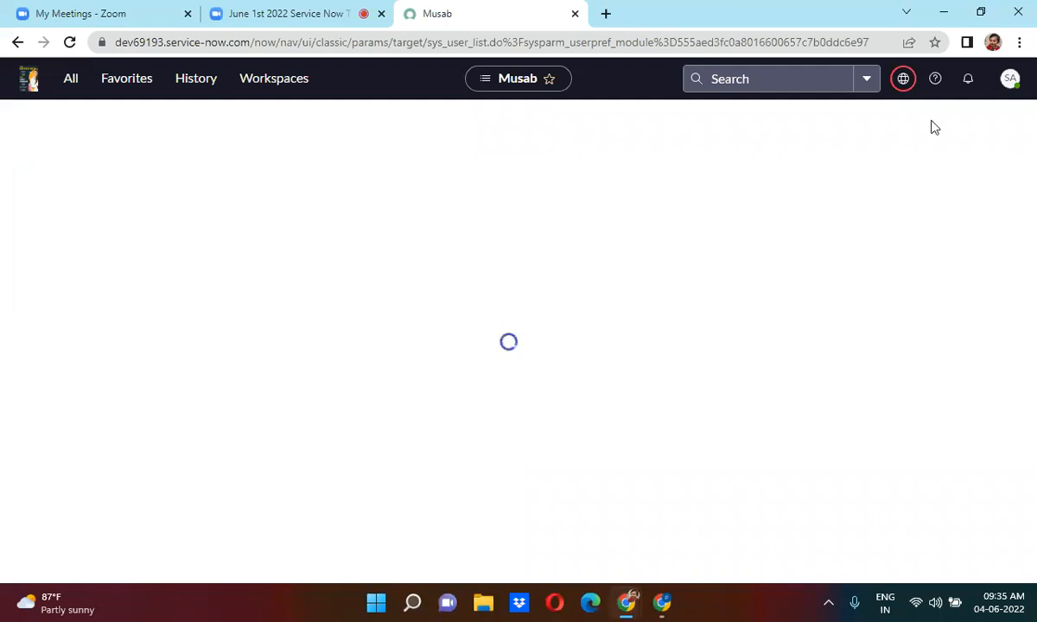
click(1009, 80)
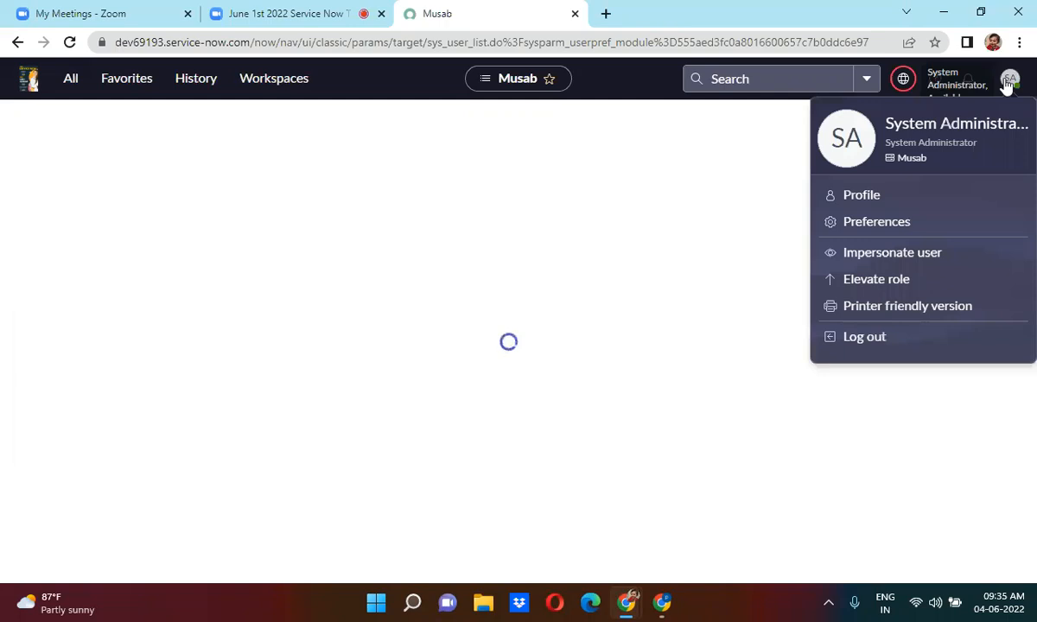
click(1008, 79)
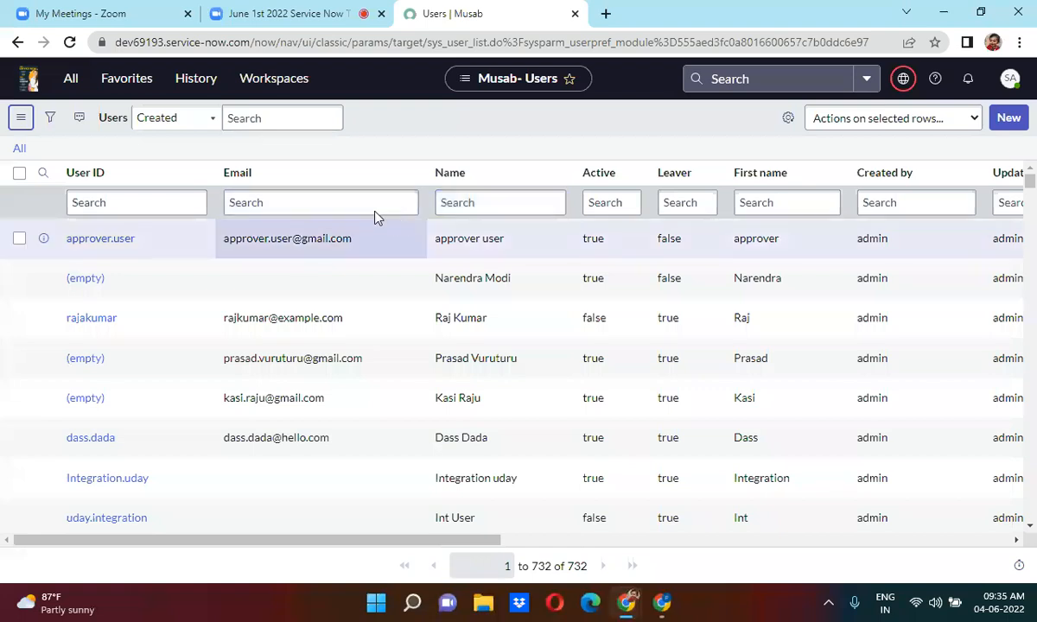
Filter users by names starting with 'System' and open System Administrator in a new tab.
click(487, 203)
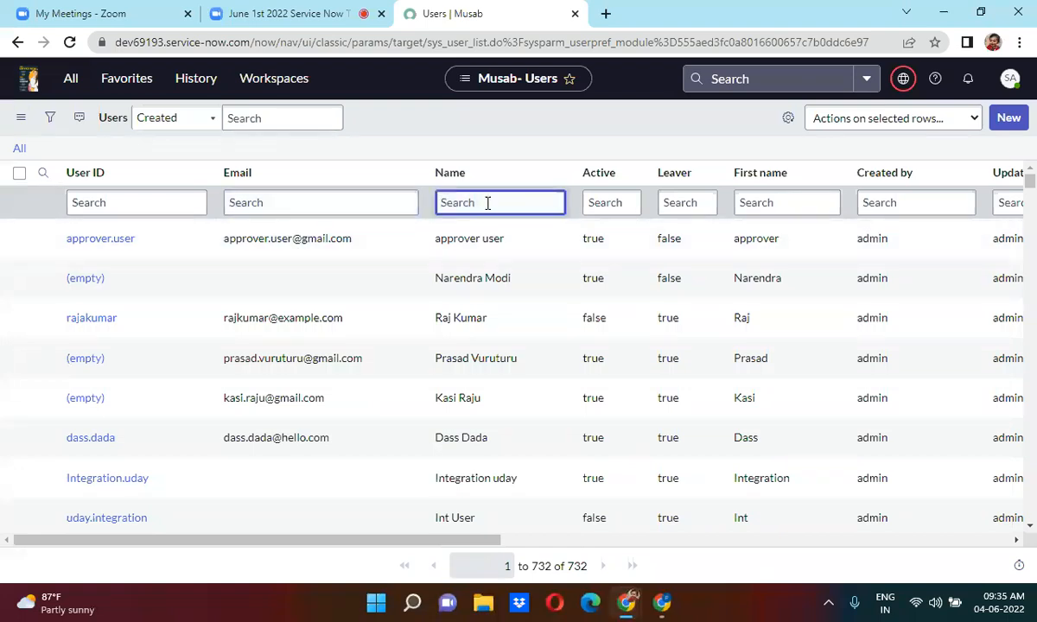
text(System)
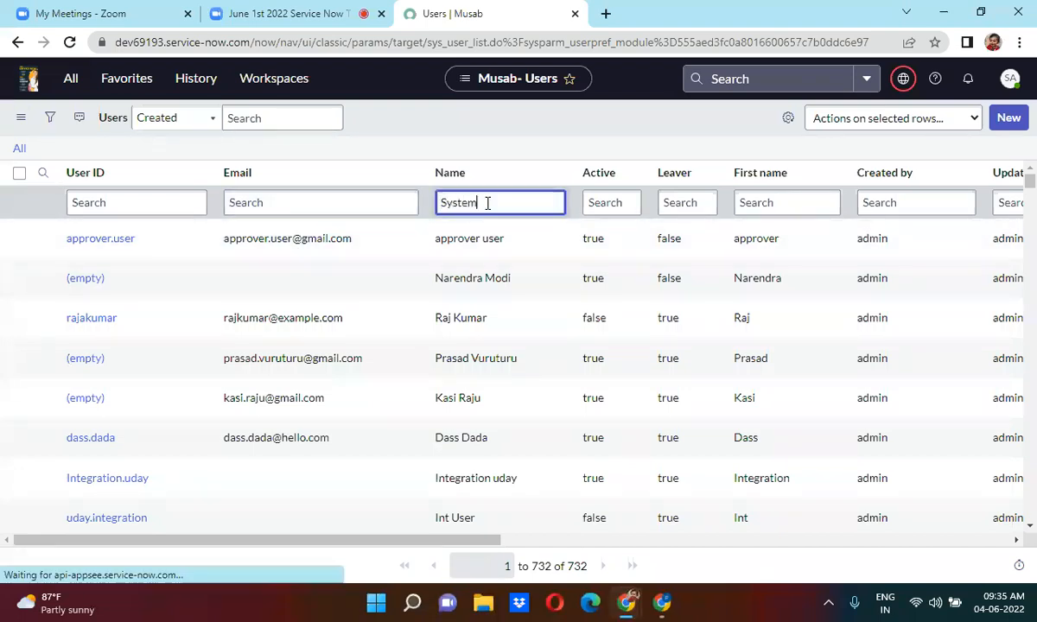
key(Return)
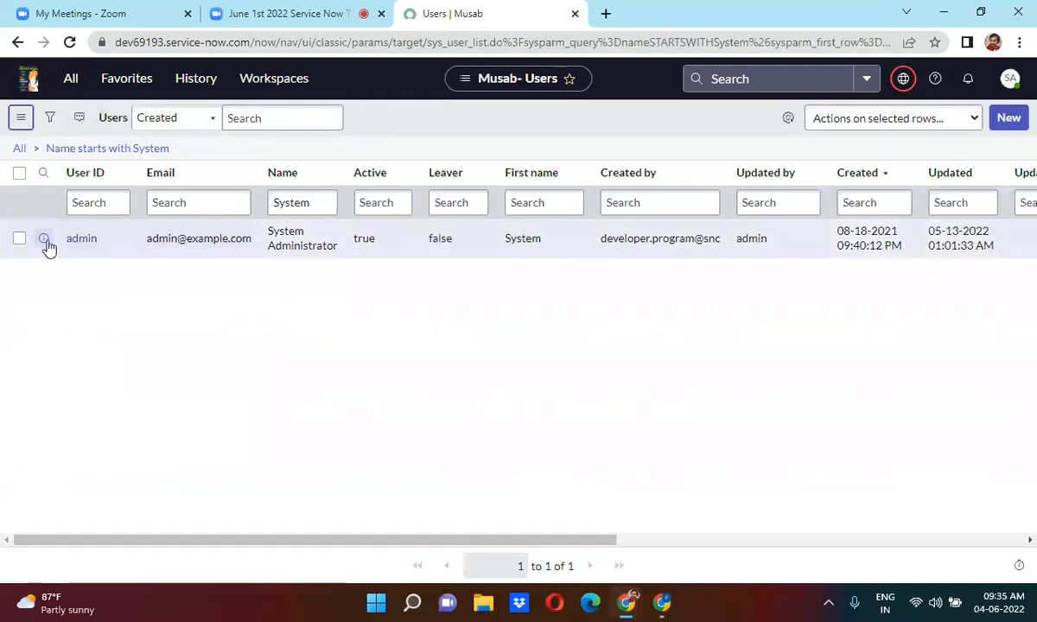
right_click(49, 246)
click(83, 256)
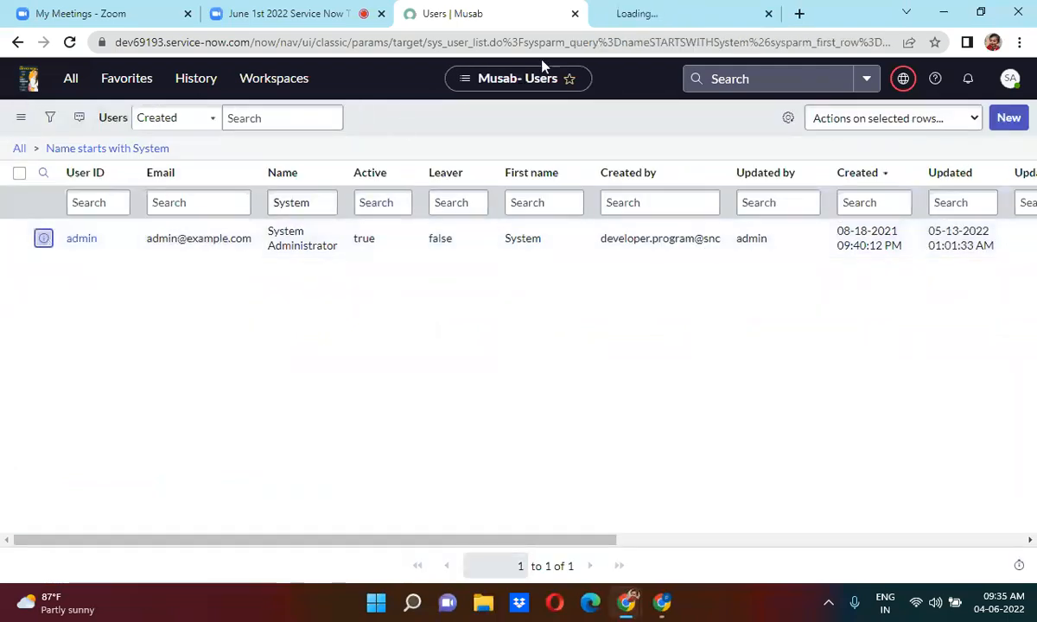
click(666, 10)
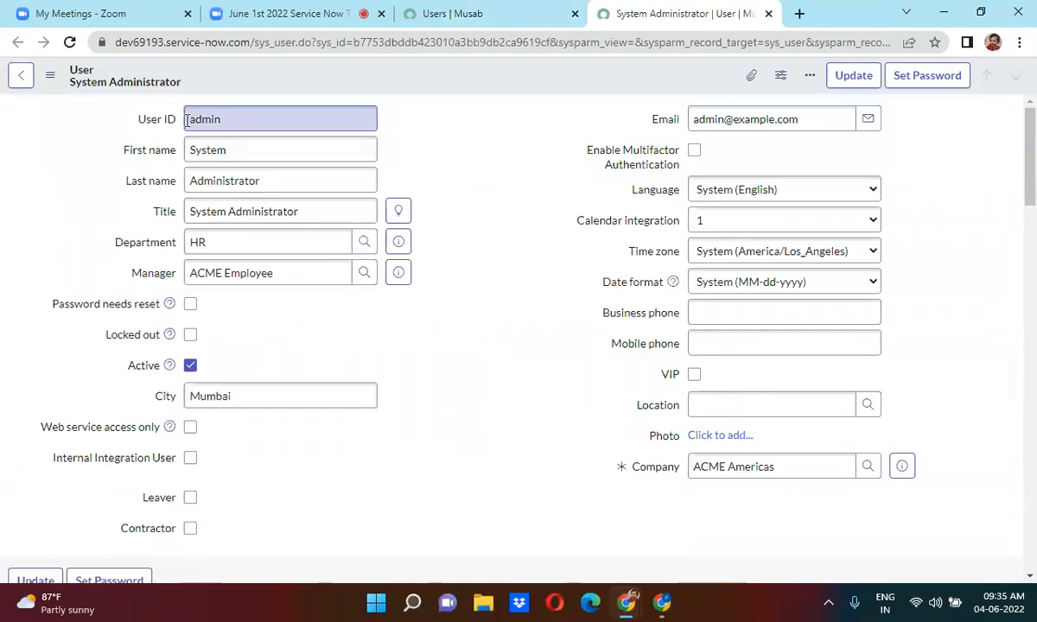
Enable Multifactor Authentication on the System Administrator user form.
click(211, 161)
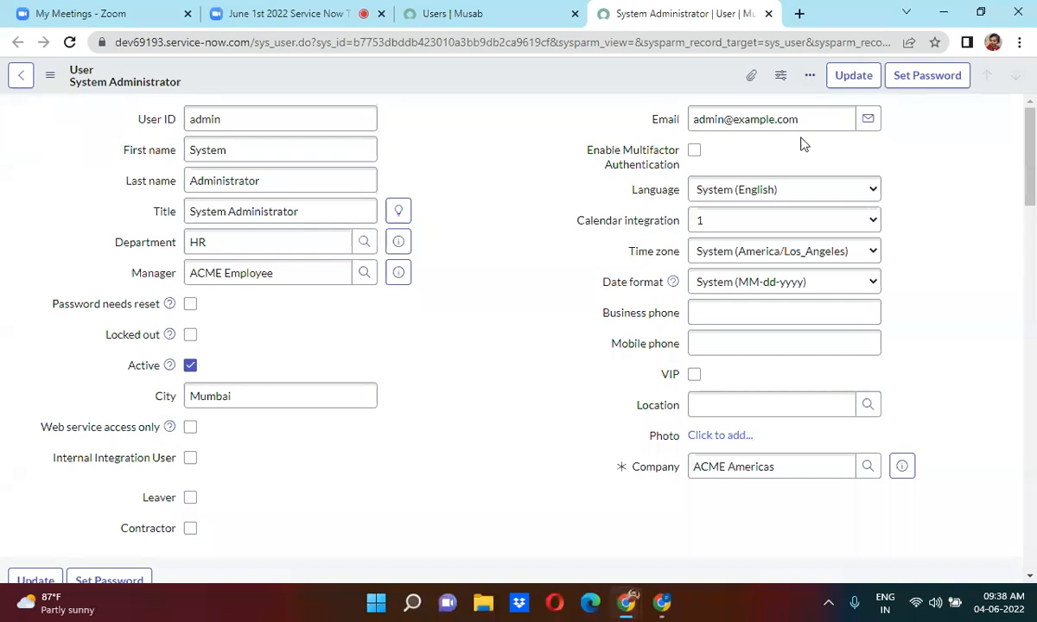
click(694, 152)
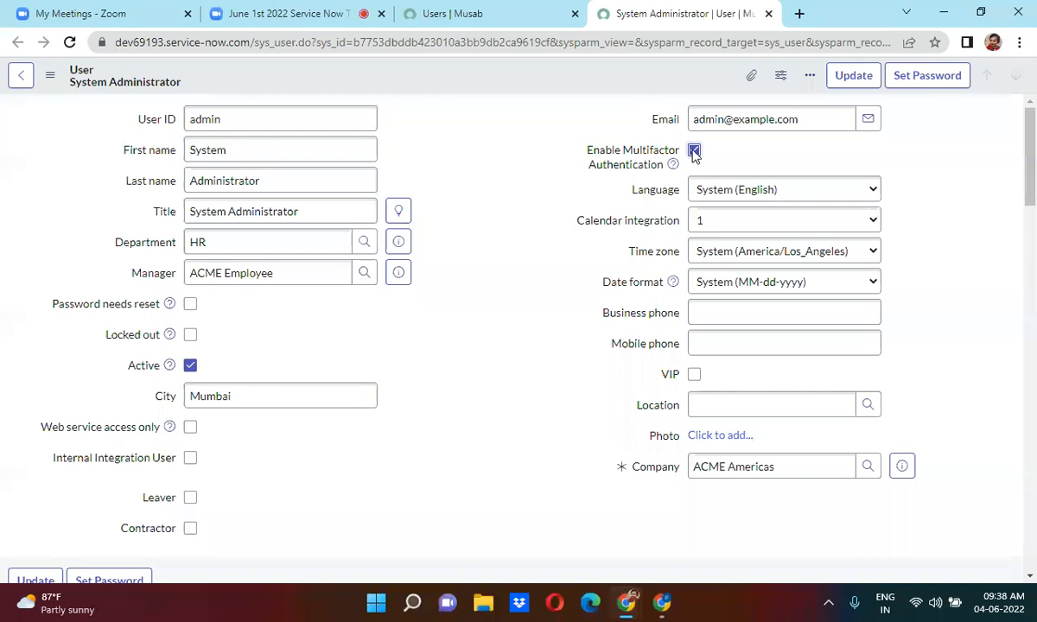
click(735, 196)
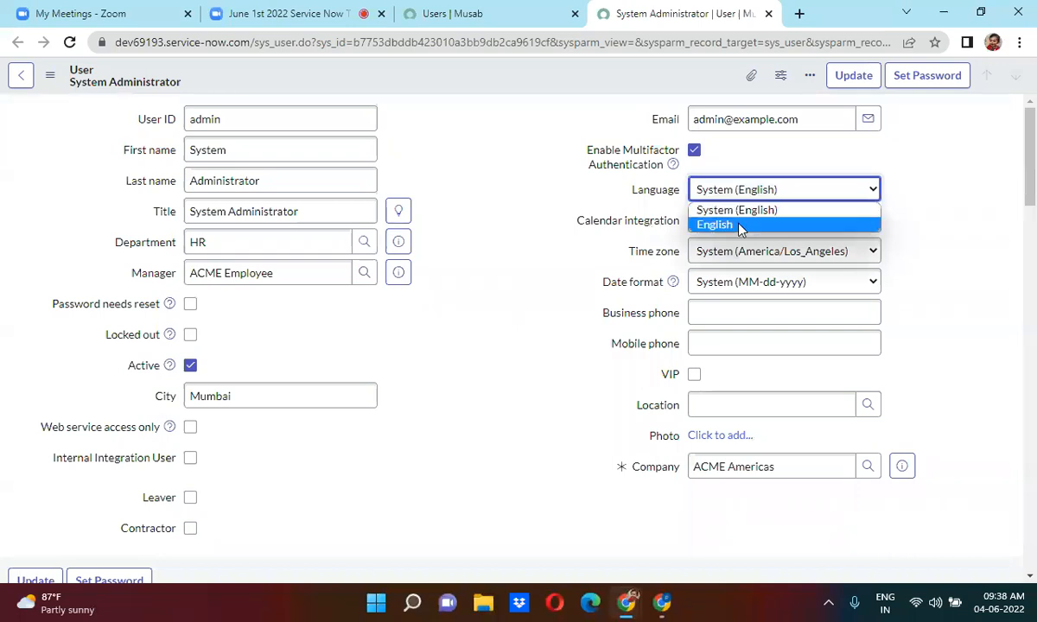
click(937, 156)
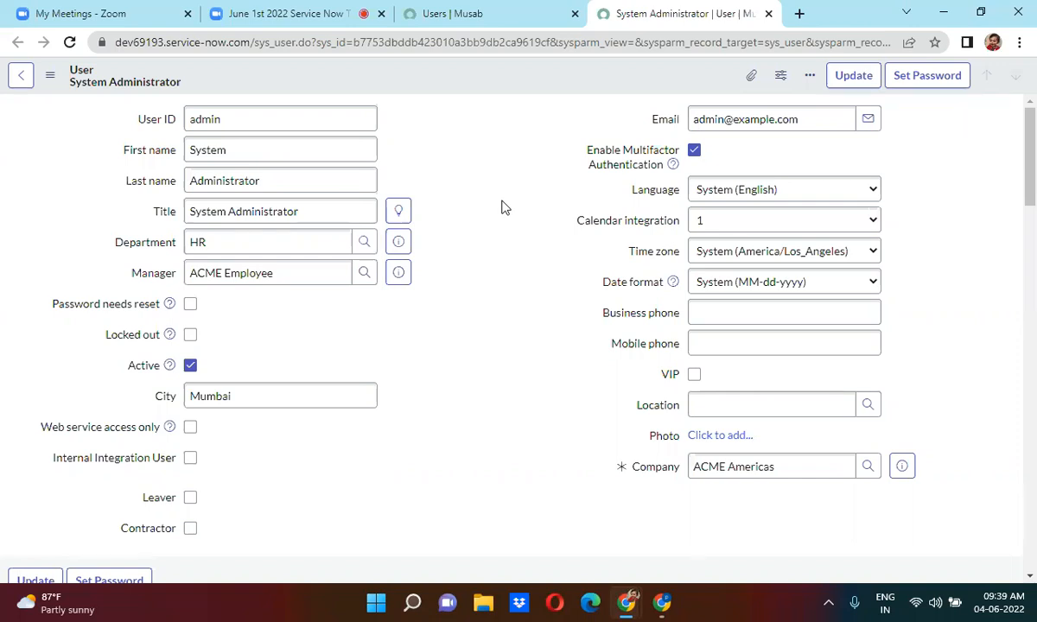
click(446, 10)
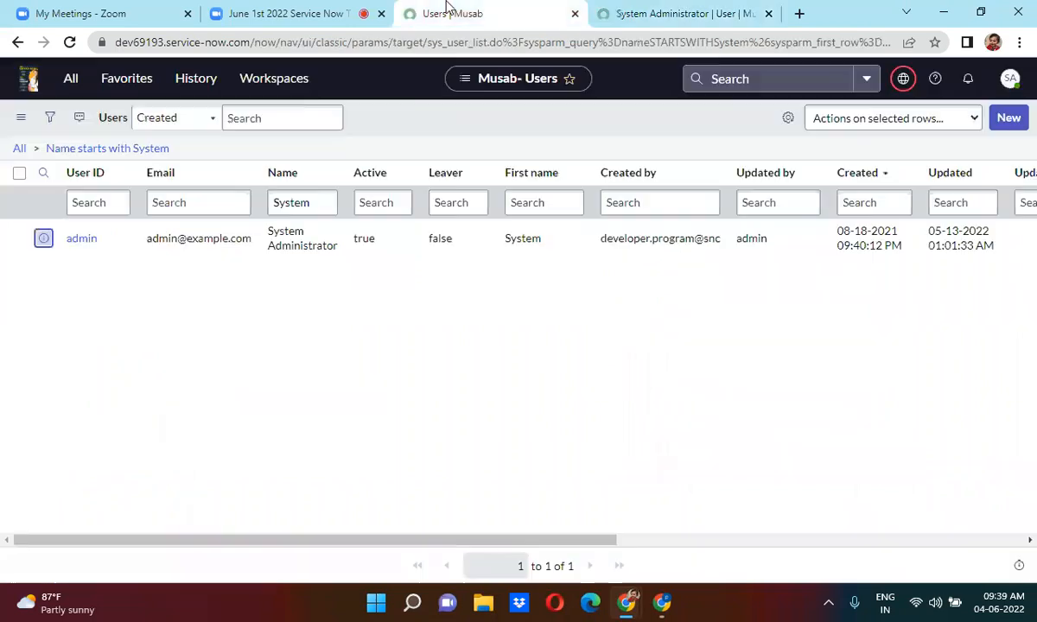
click(623, 12)
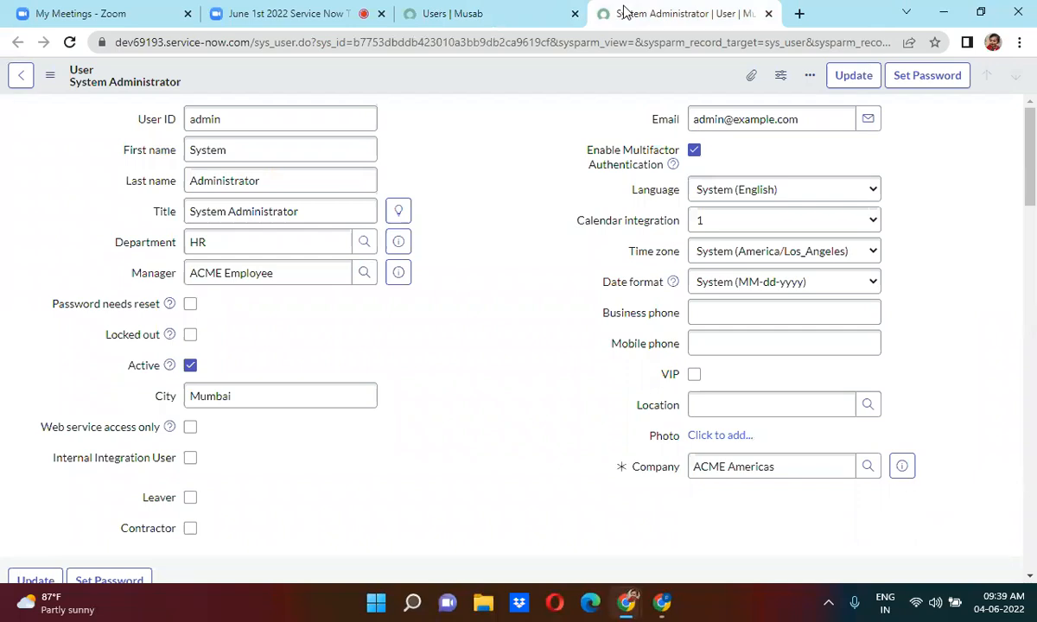
click(760, 192)
click(760, 192)
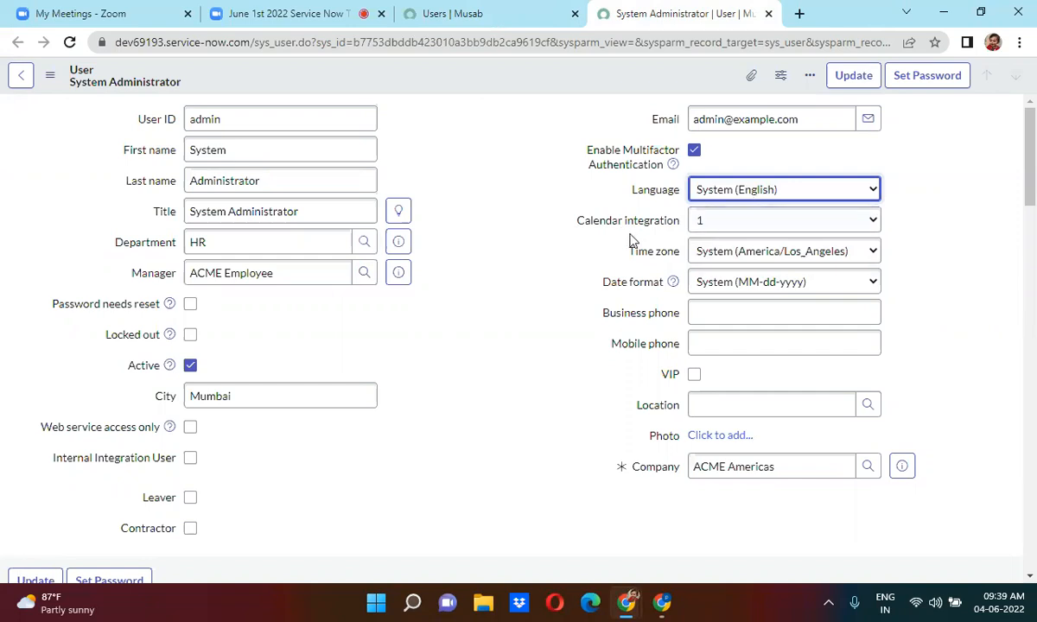
click(793, 256)
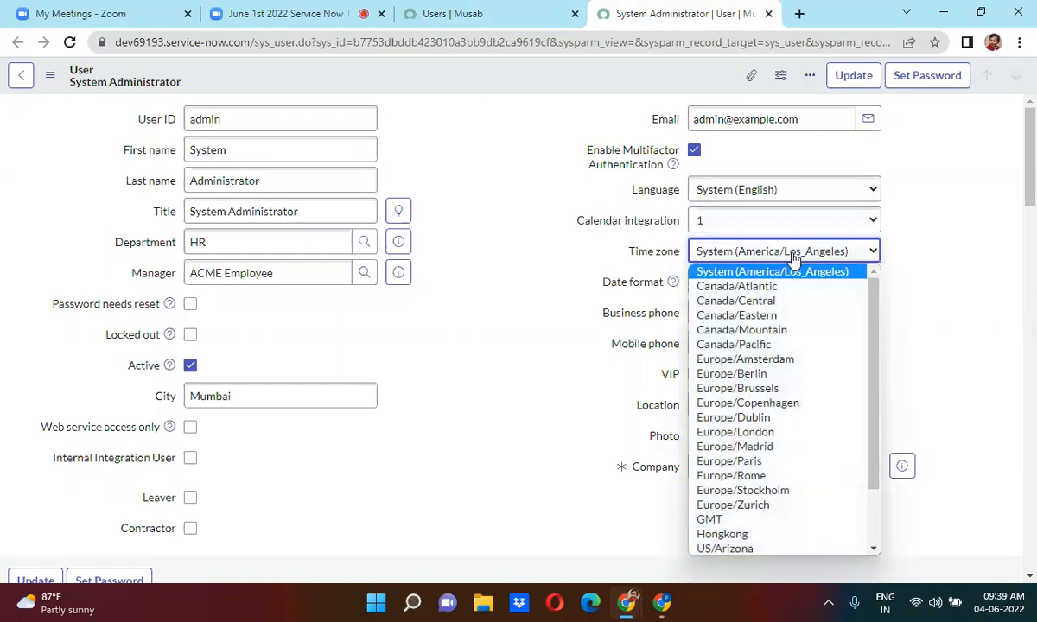
click(527, 344)
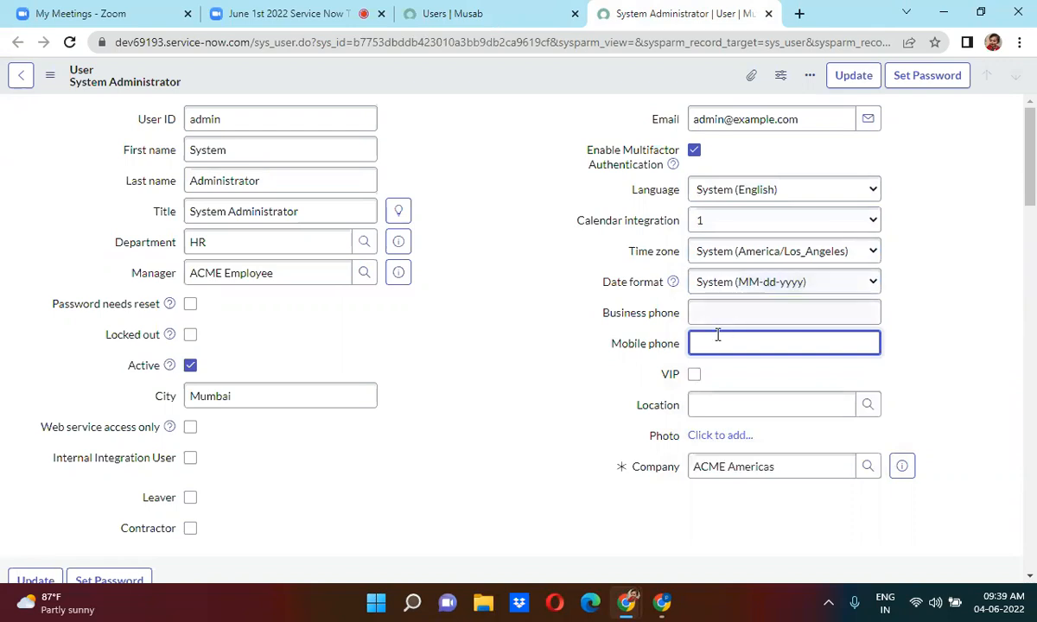
Tick the VIP checkbox on the System Administrator user record.
click(693, 374)
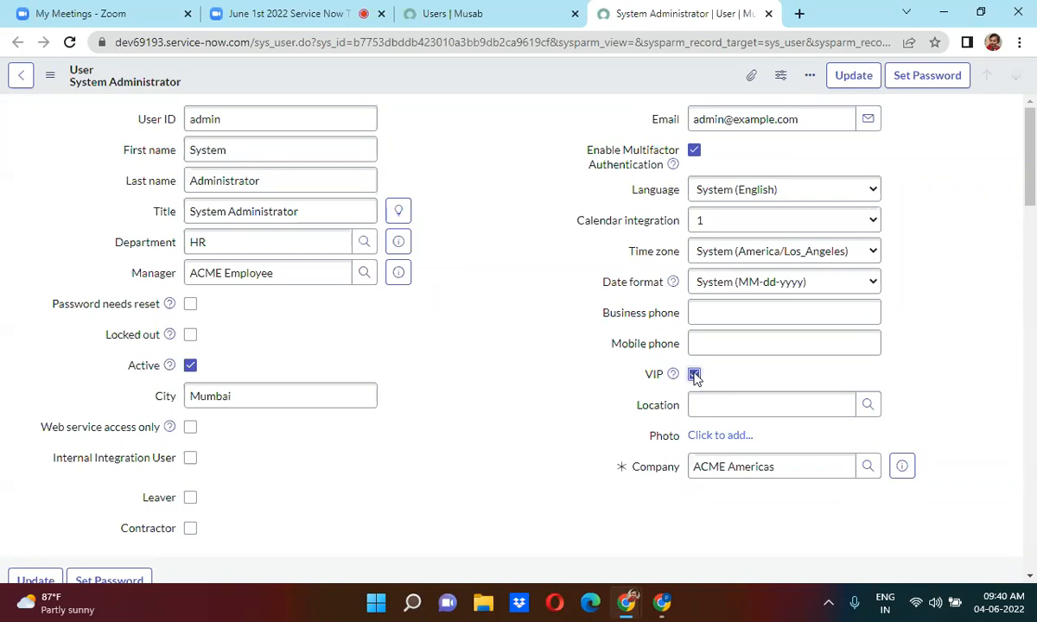
click(708, 406)
Review the record's Roles related list, then return to the filtered Users list tab.
scroll(458, 330, down, 5)
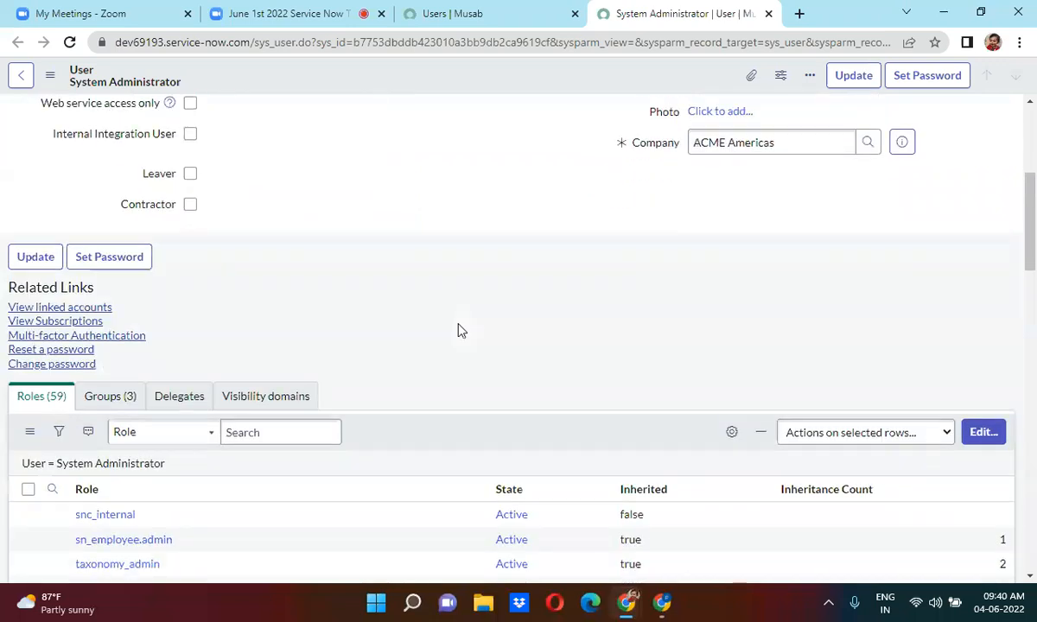
scroll(458, 330, down, 6)
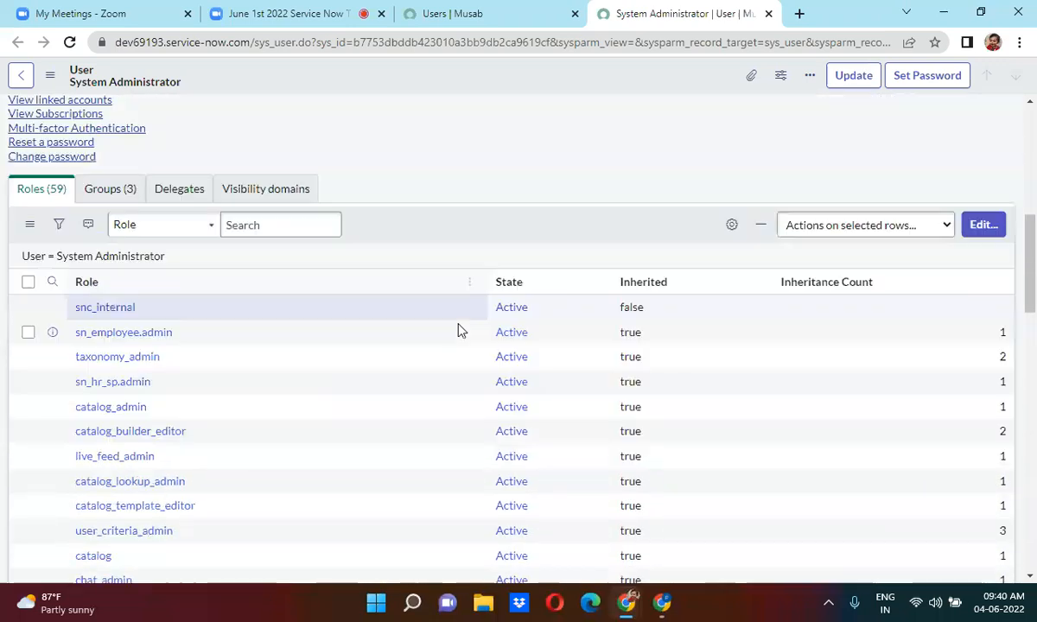
scroll(458, 330, up, 5)
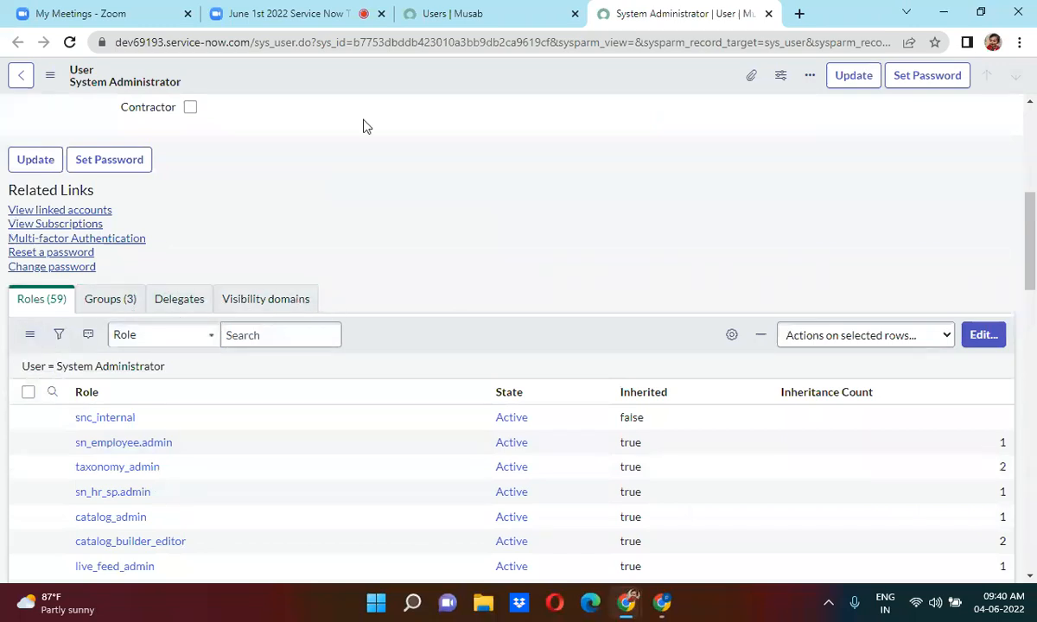
click(456, 12)
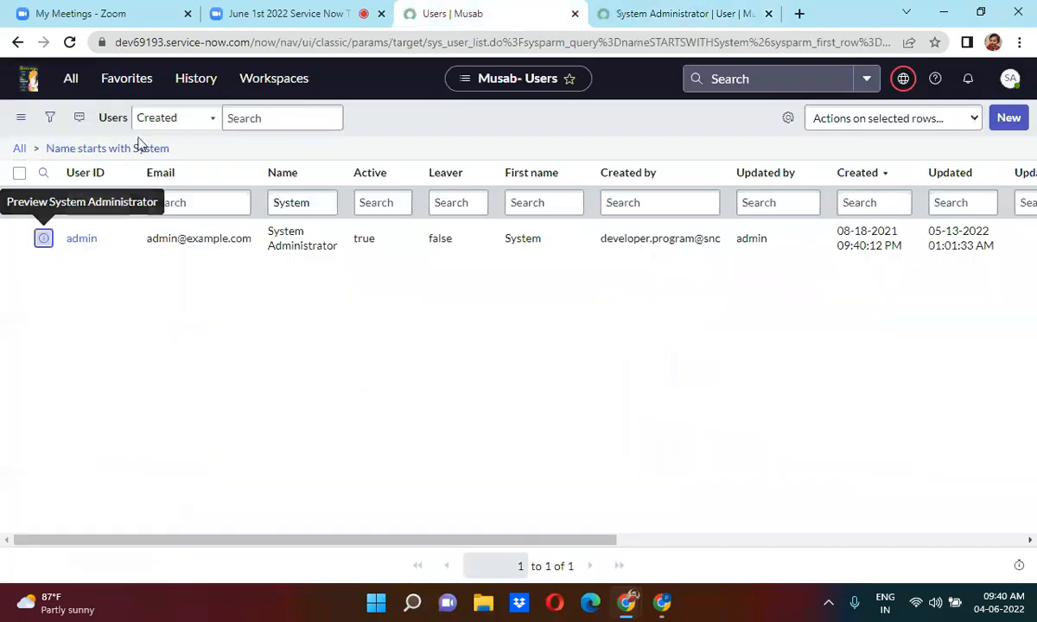
Enter sys_user_role.LIST in the navigator to open the full Roles list.
click(69, 89)
triple_click(90, 122)
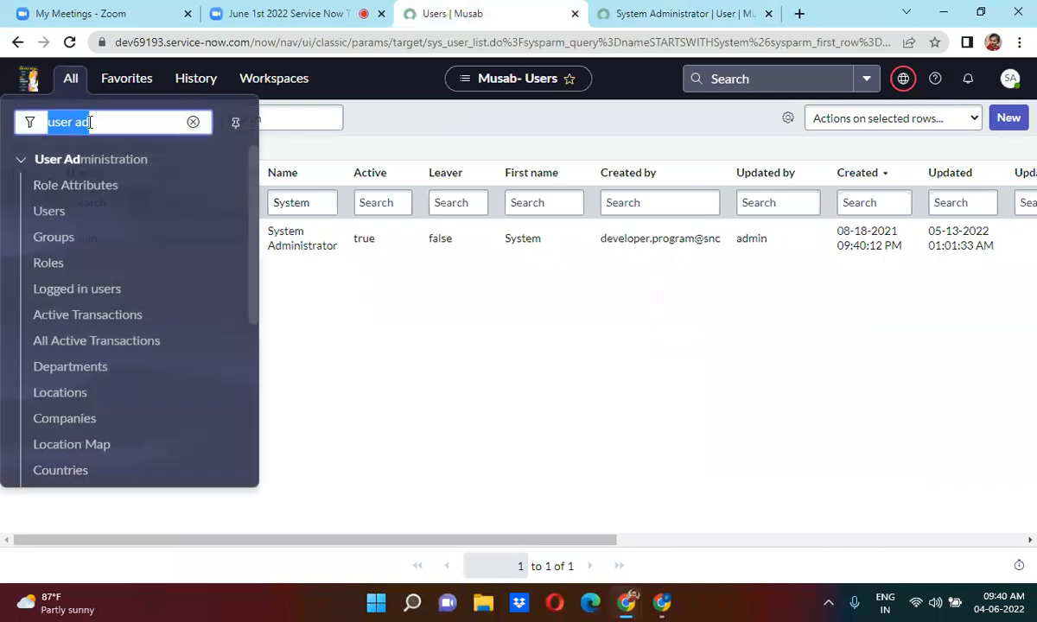
text(sys_)
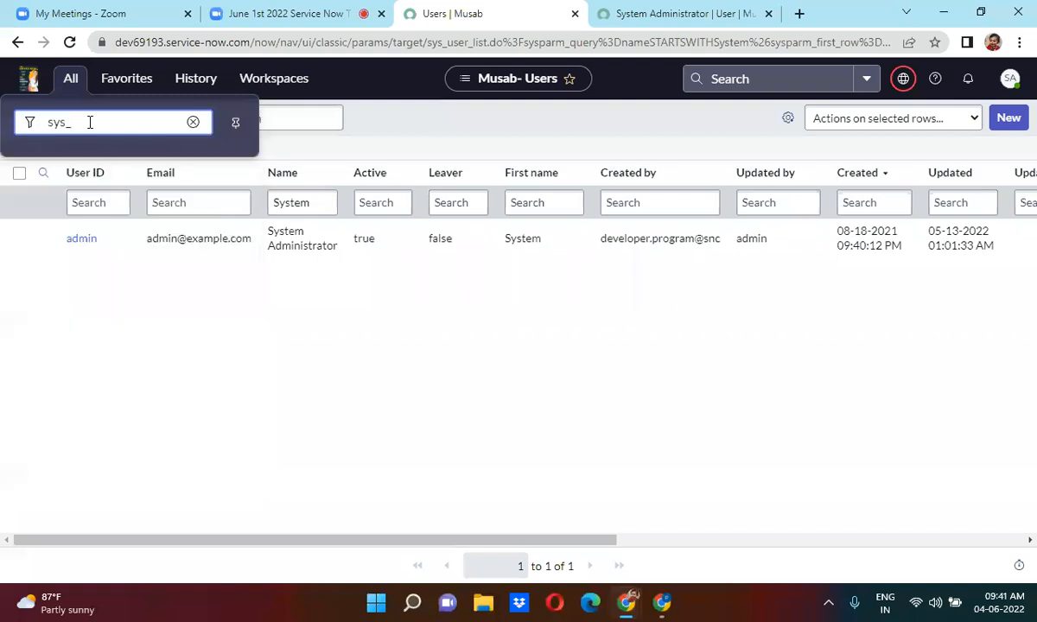
text(user_role.LIST)
key(Return)
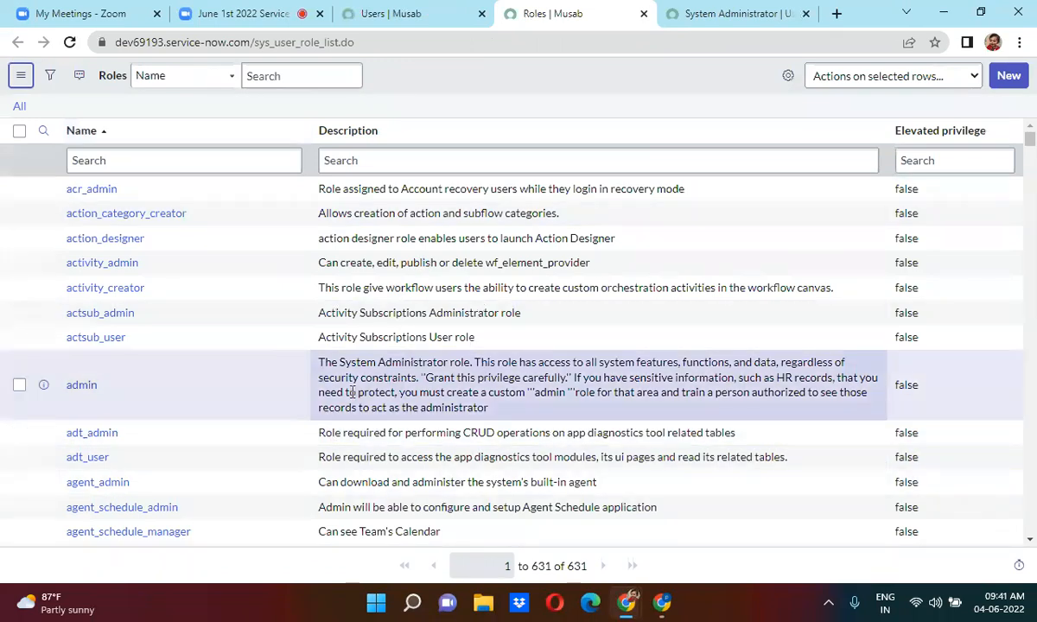
drag(317, 363, 419, 378)
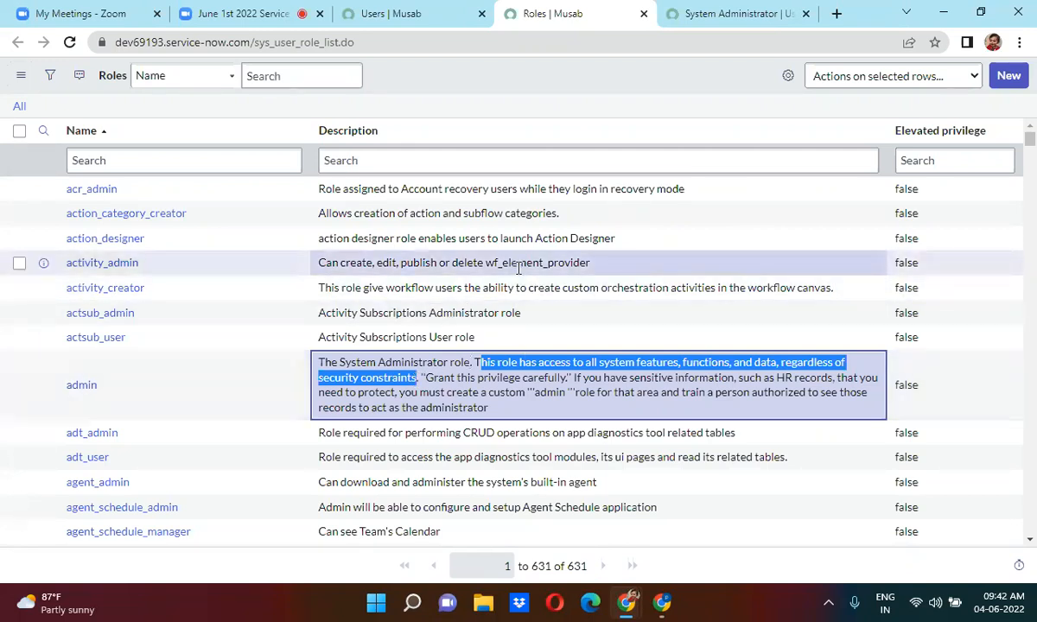
click(127, 159)
Filter the Roles list to names starting with 'itil'.
text(itil)
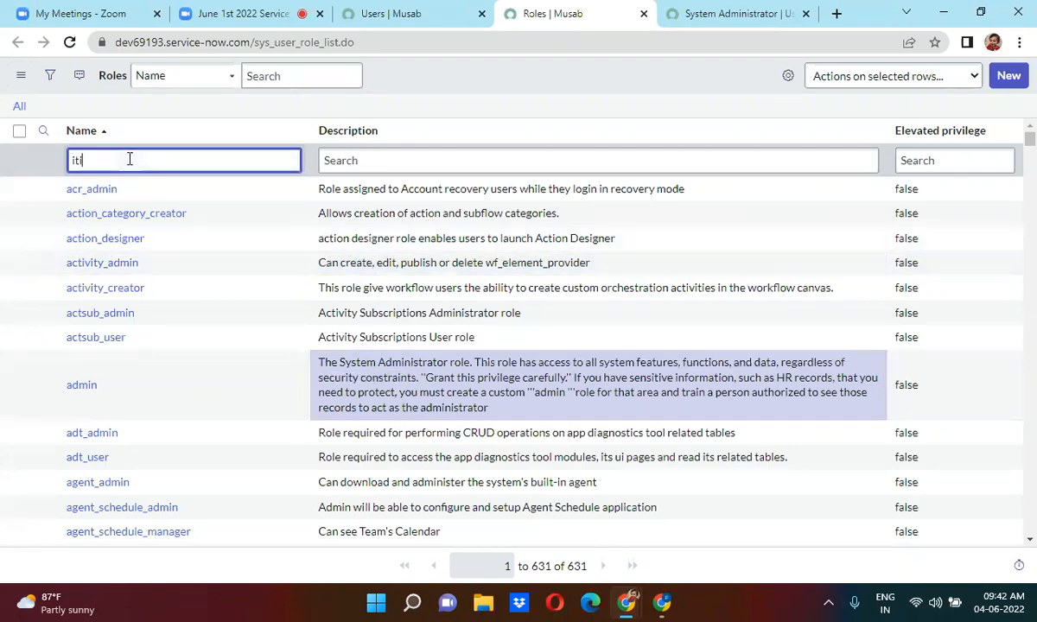
key(Return)
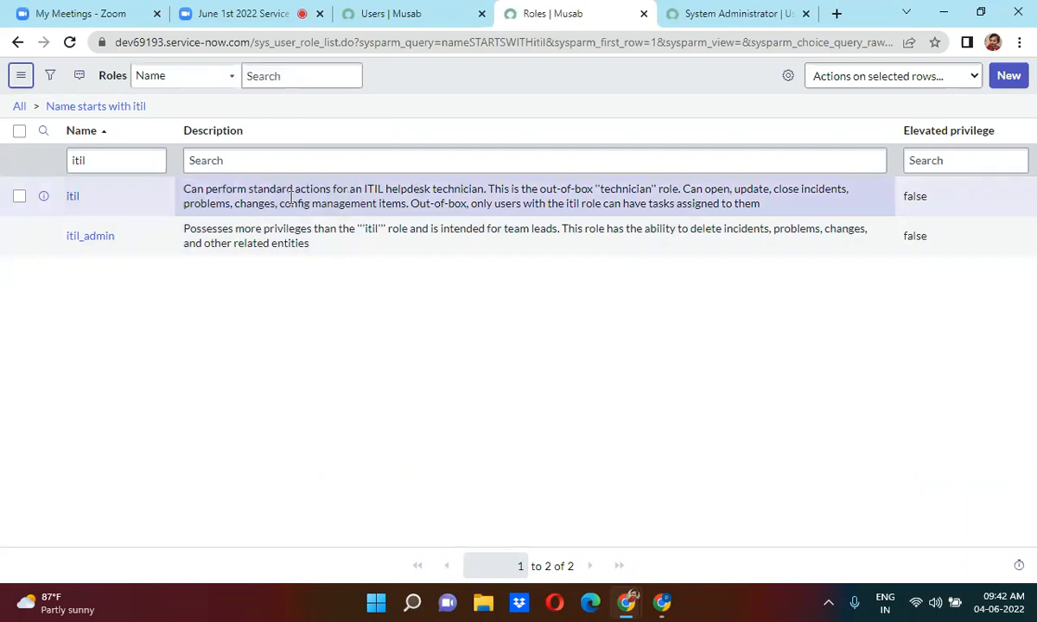
Highlight parts of the itil role's description, including the technician portion.
drag(183, 190, 487, 189)
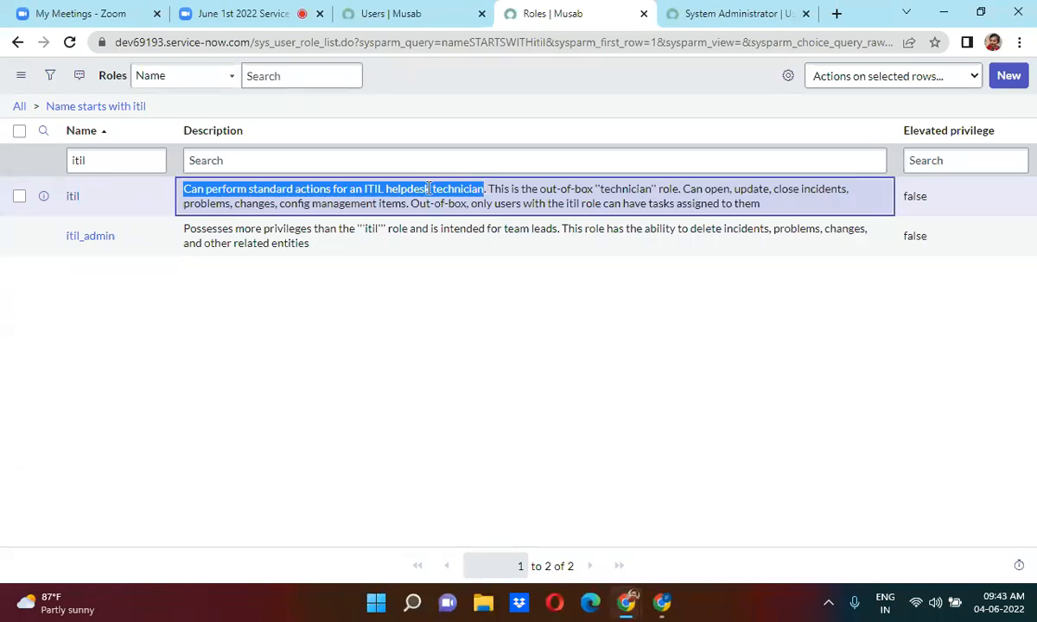
click(490, 188)
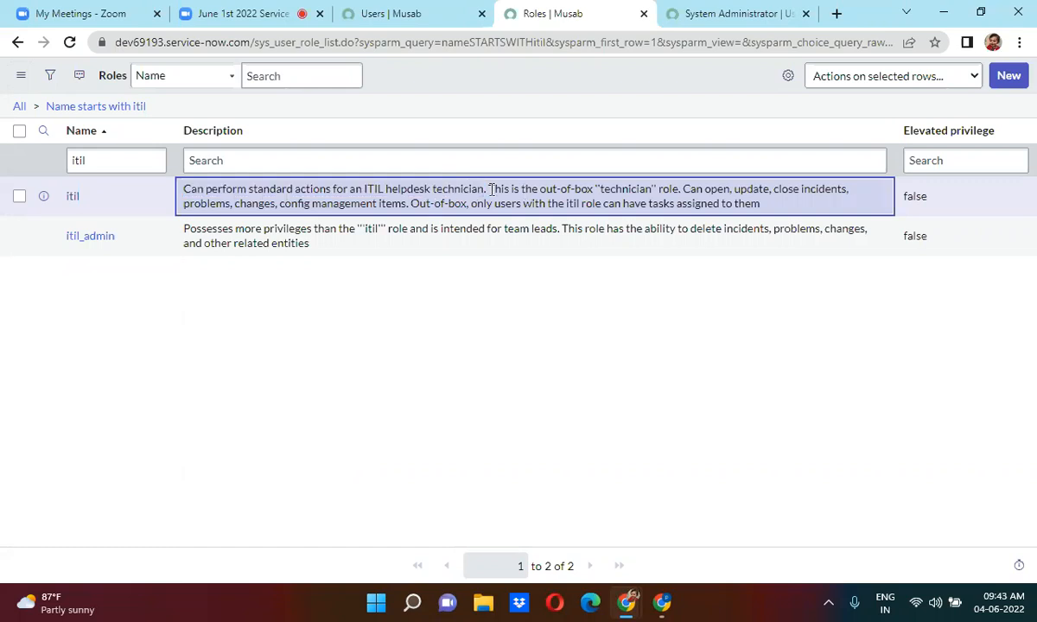
drag(490, 189, 413, 203)
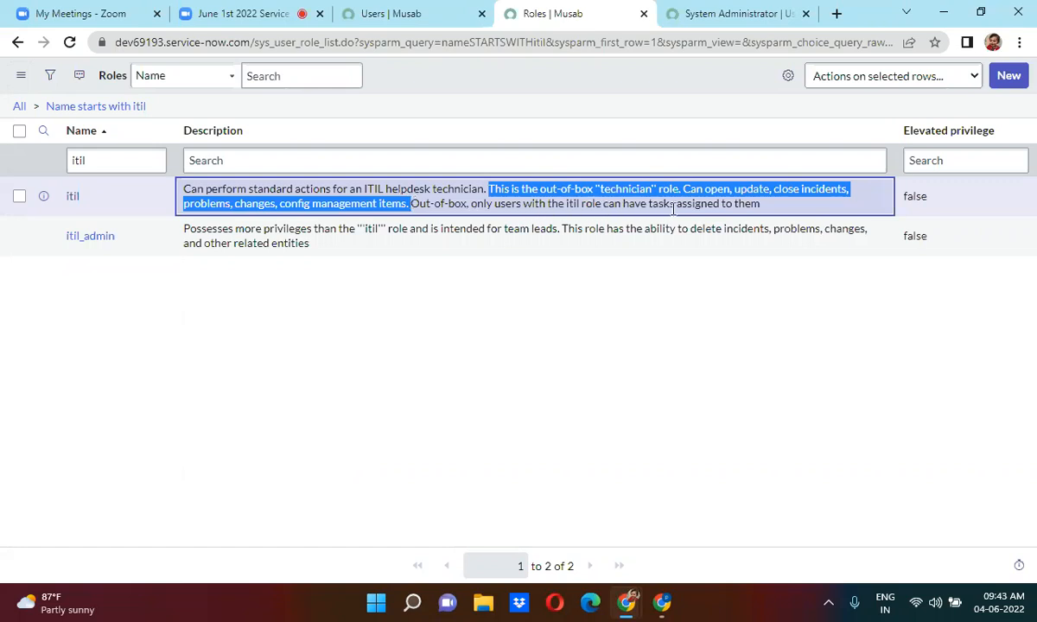
click(775, 210)
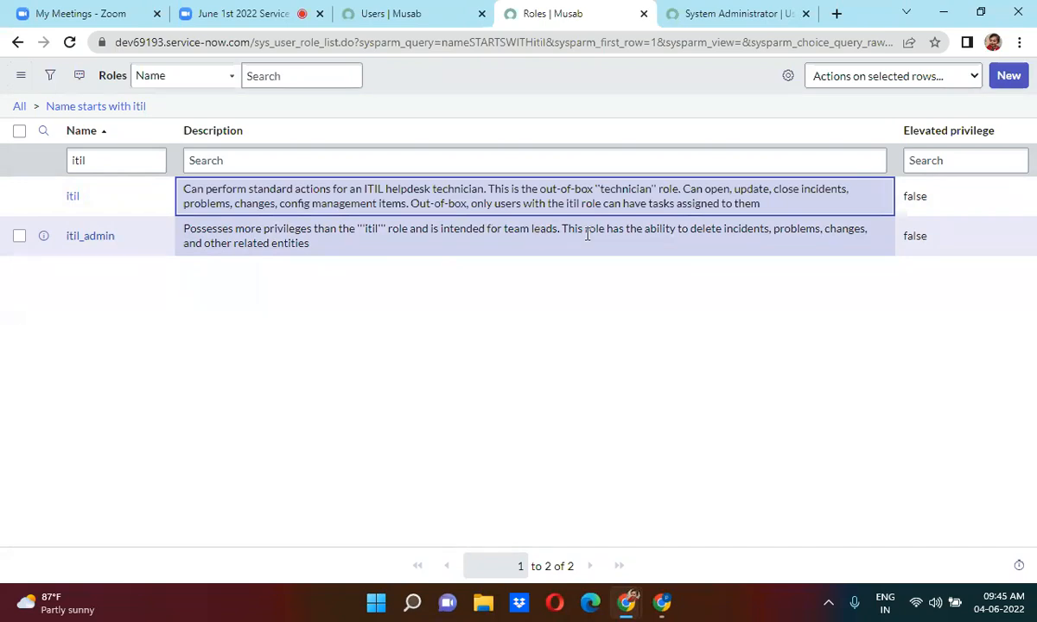
Review the itil_admin role description in the itil-filtered Roles list.
click(341, 251)
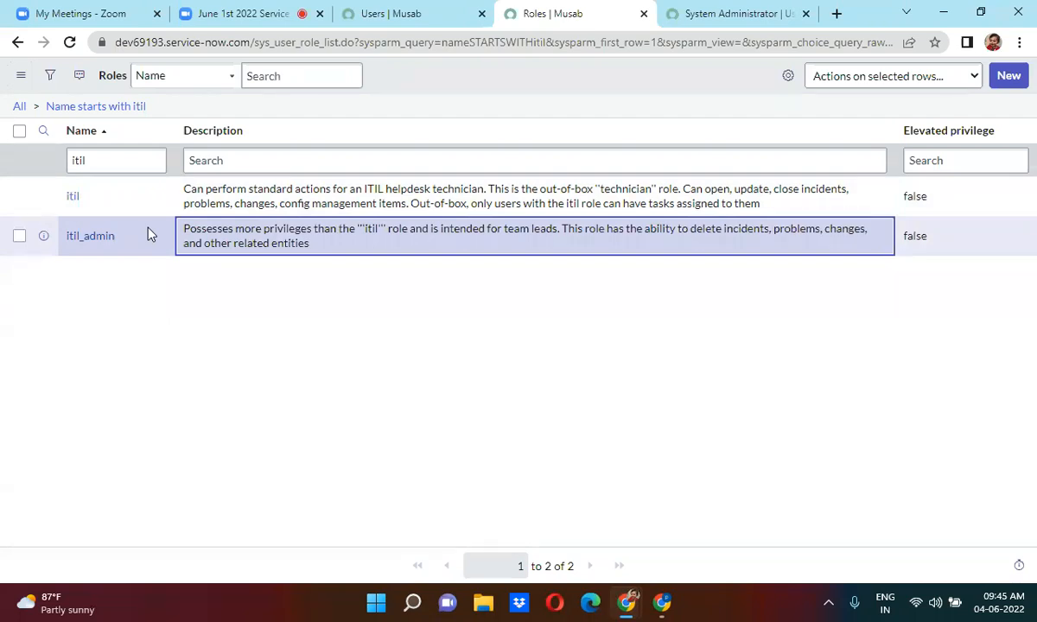
click(444, 110)
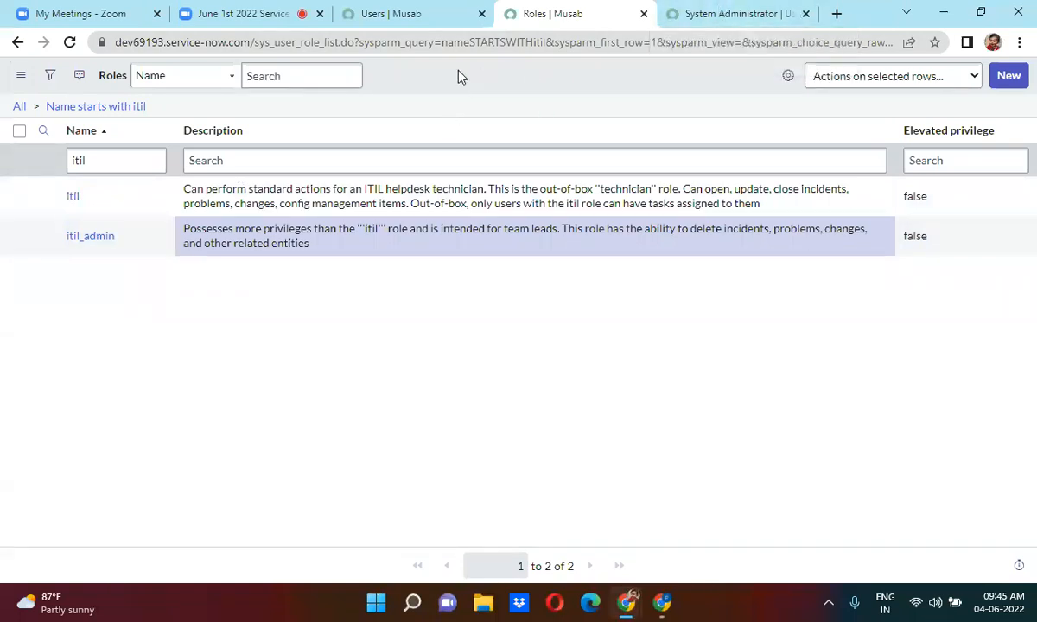
On the System Administrator record, try sys_id -2 in the URL, then stay on the page.
click(734, 11)
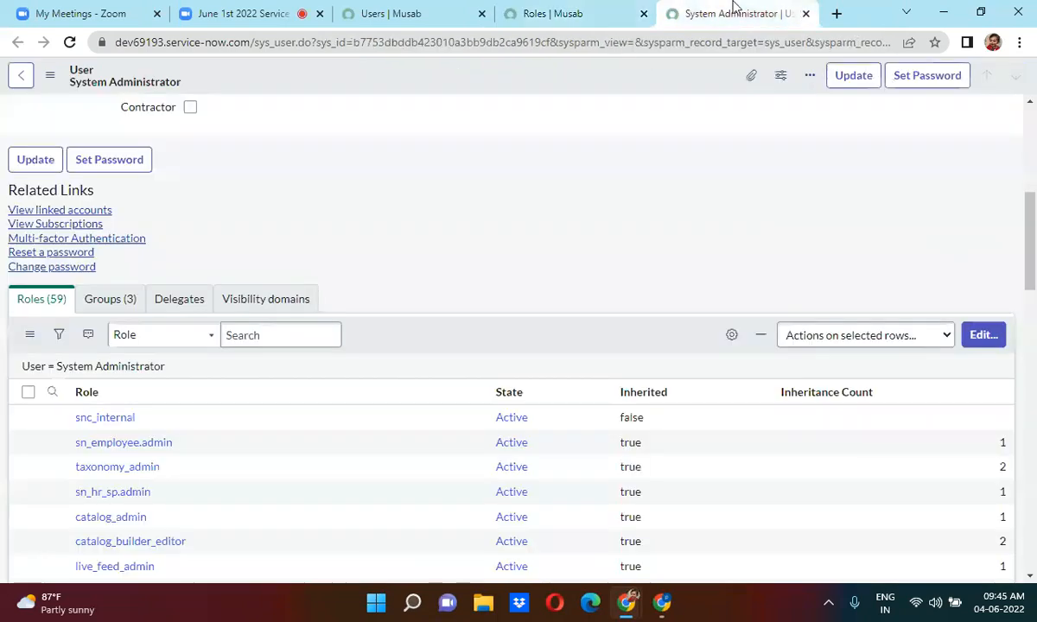
double_click(412, 40)
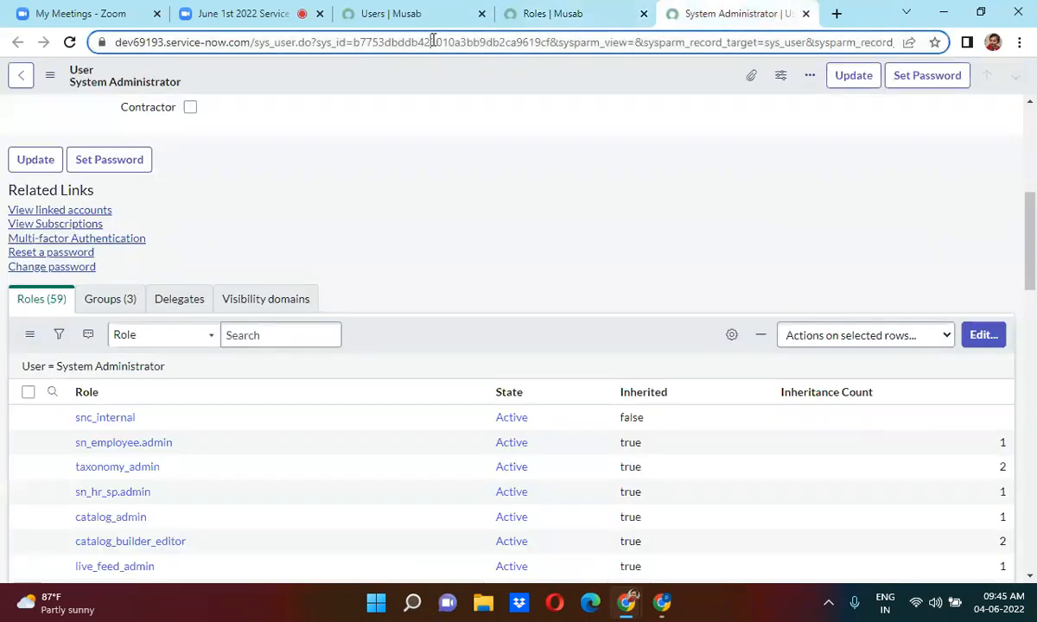
text(-2)
key(Return)
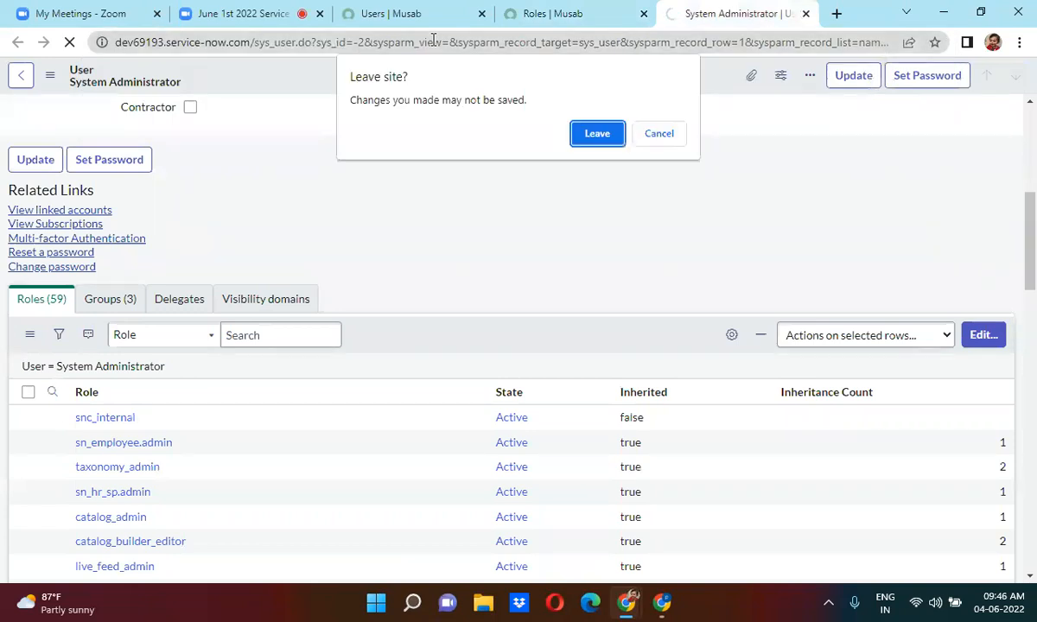
click(658, 133)
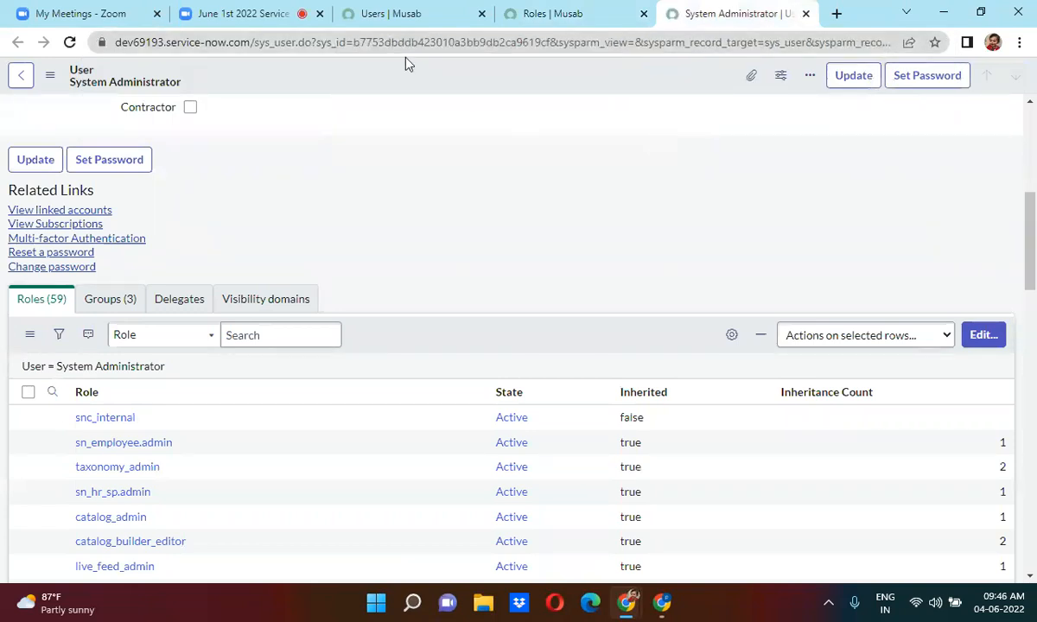
Load a blank User form by replacing the URL sys_id with -1 and confirming Leave.
double_click(390, 43)
text(-1)
key(Return)
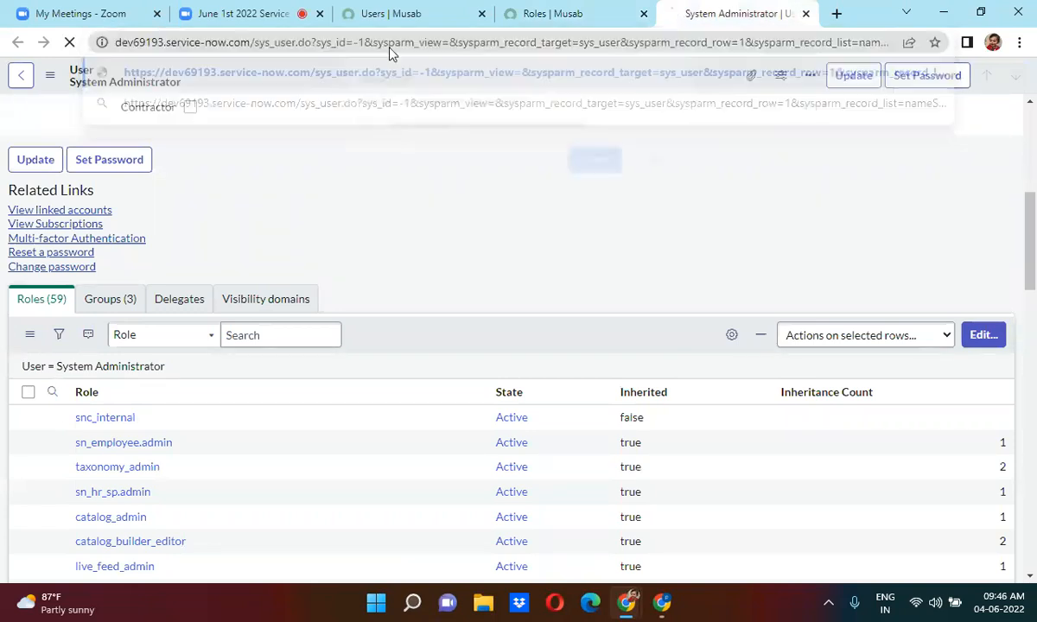
click(604, 171)
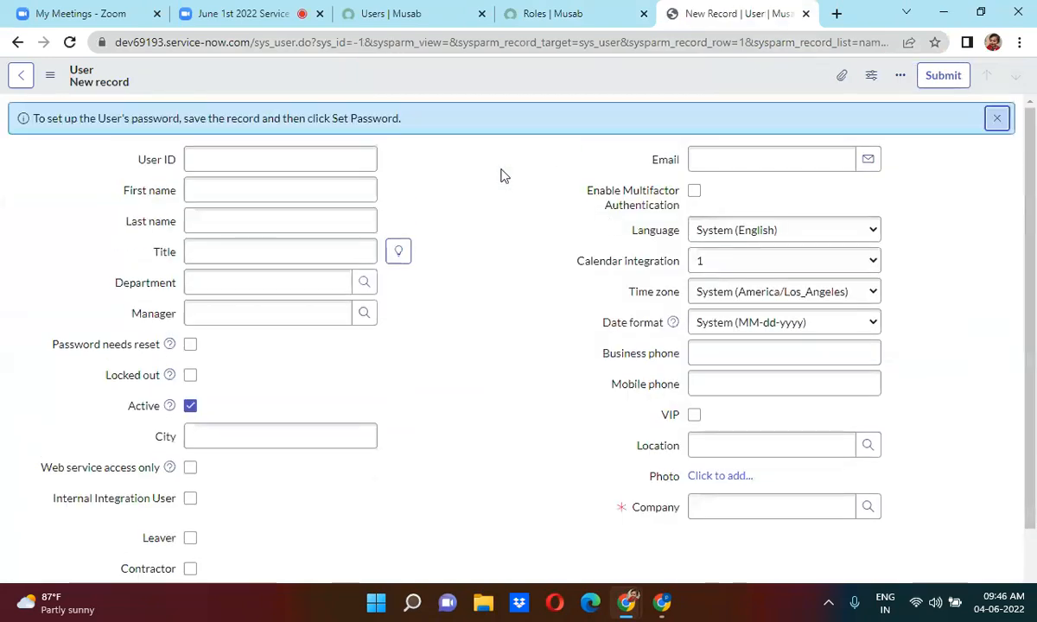
click(201, 159)
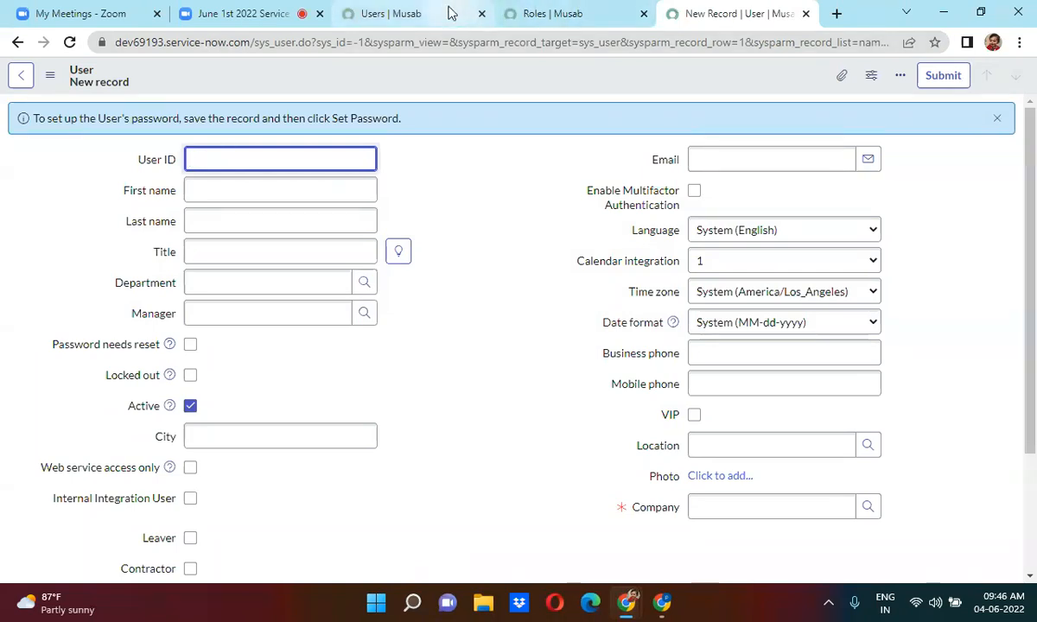
Enter the new user's User ID, first name and last name.
click(238, 9)
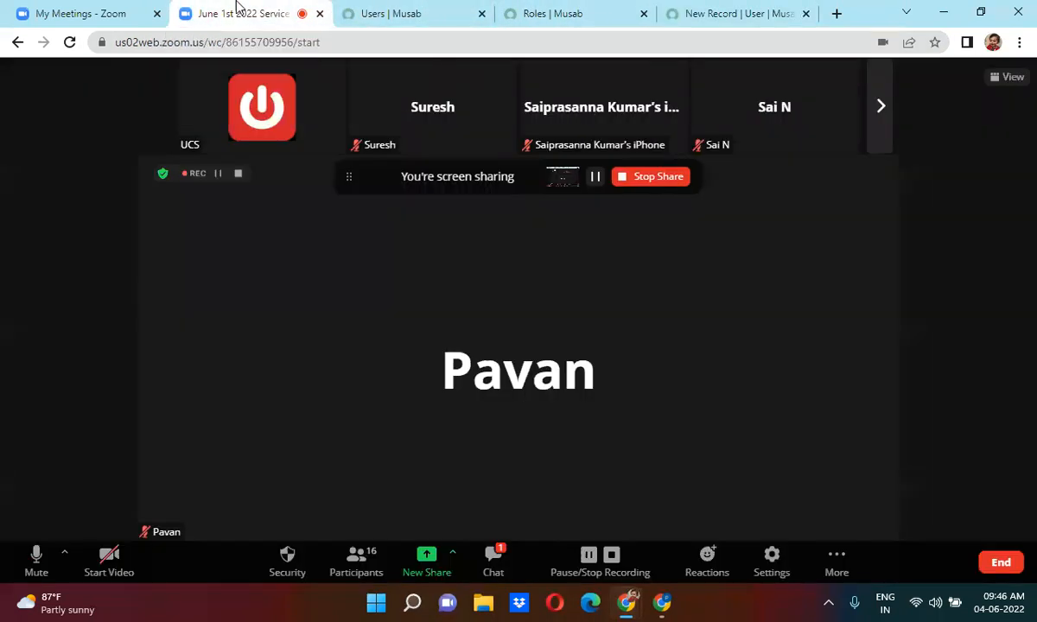
click(755, 8)
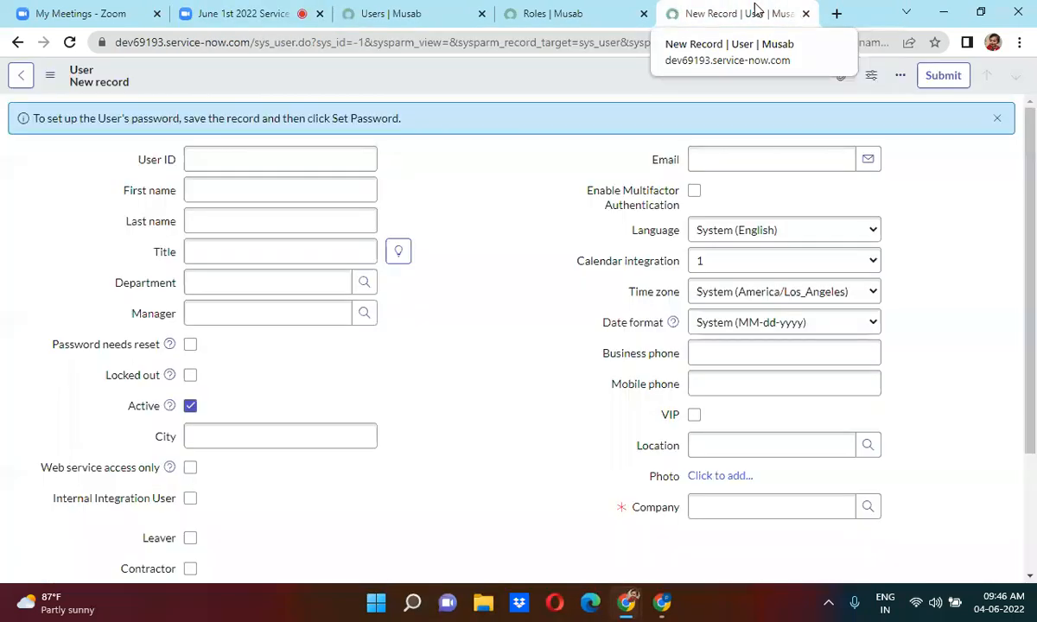
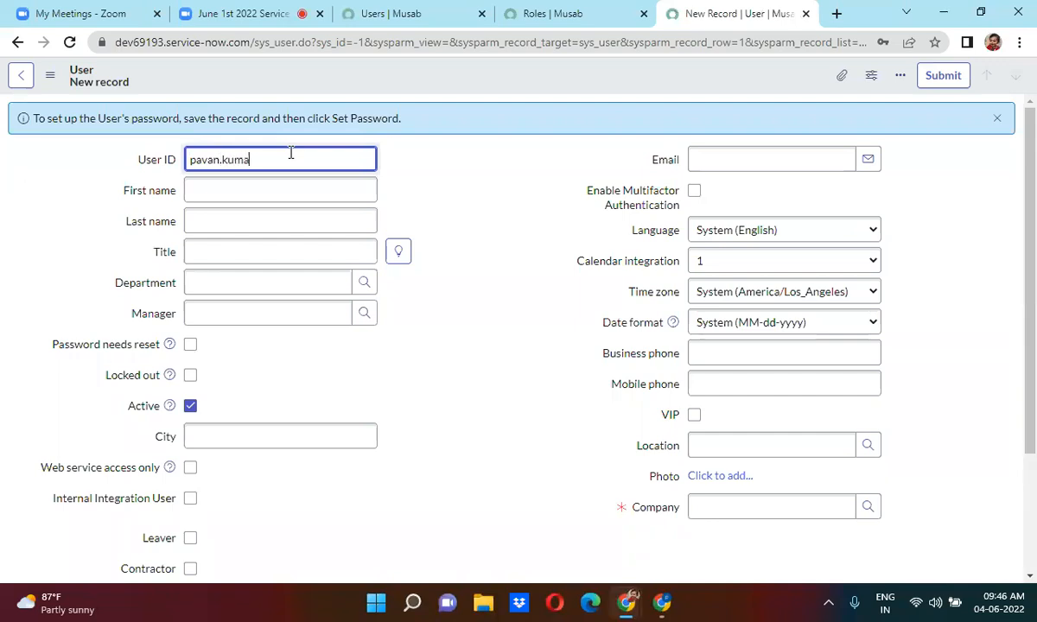
click(212, 184)
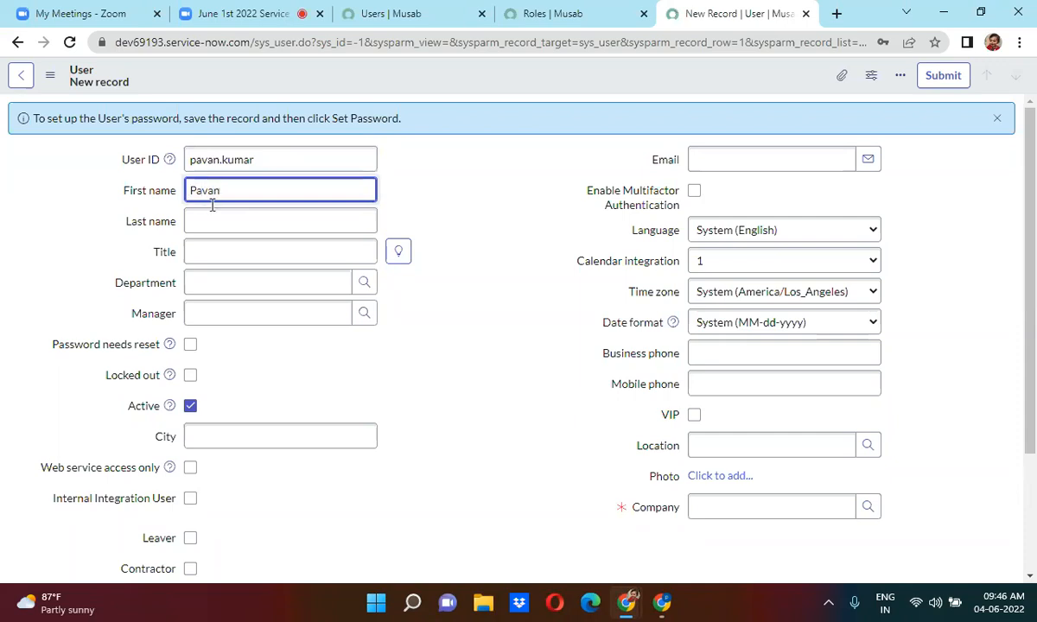
click(208, 221)
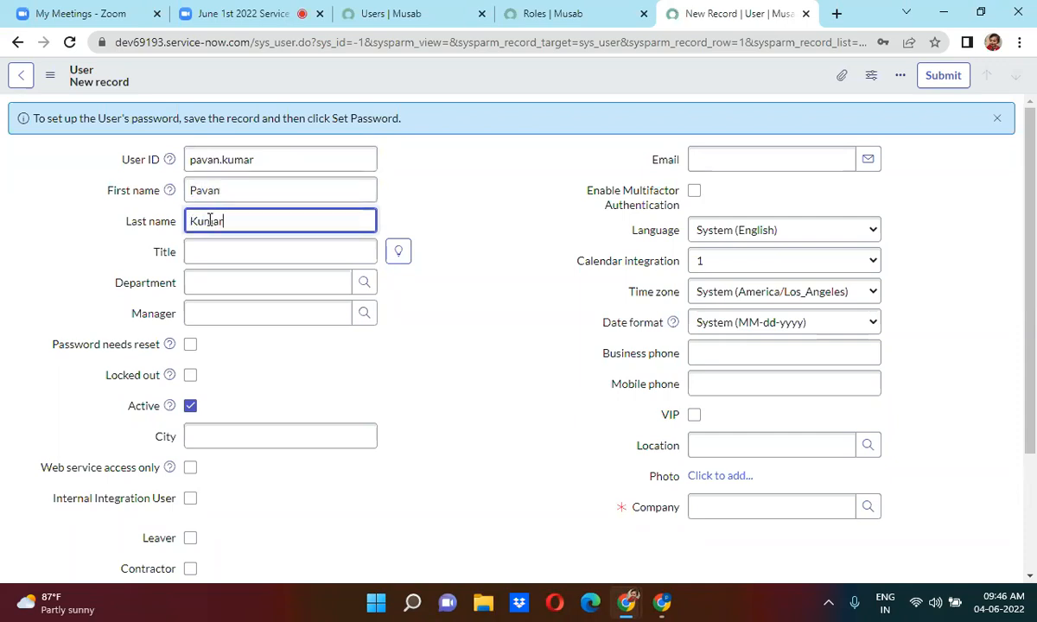
click(474, 301)
Fill in the user's e-mail address and Title fields.
click(704, 159)
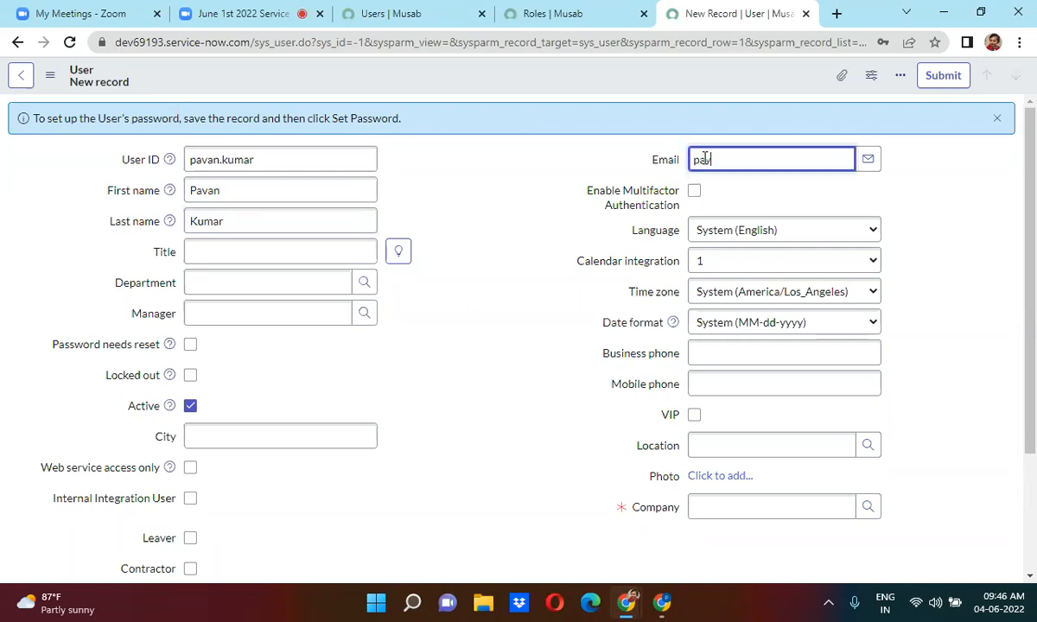
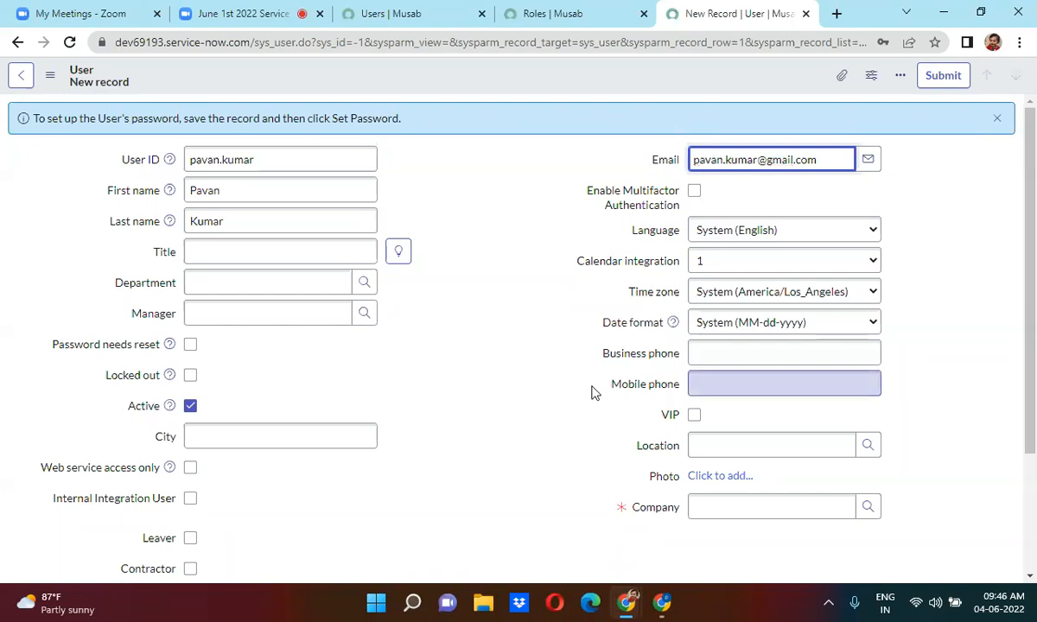
click(471, 326)
click(242, 255)
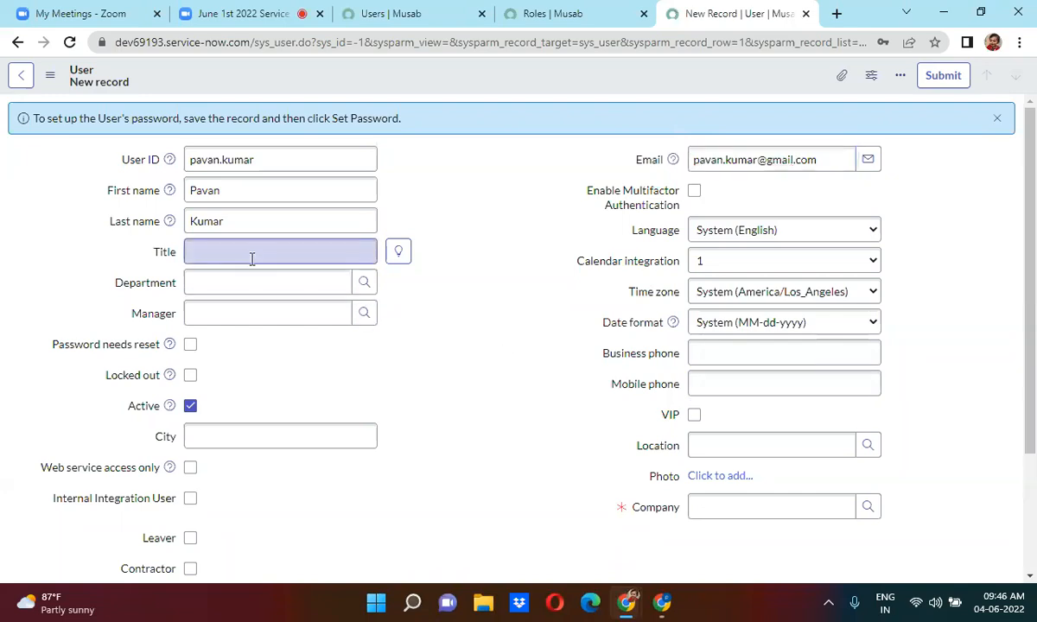
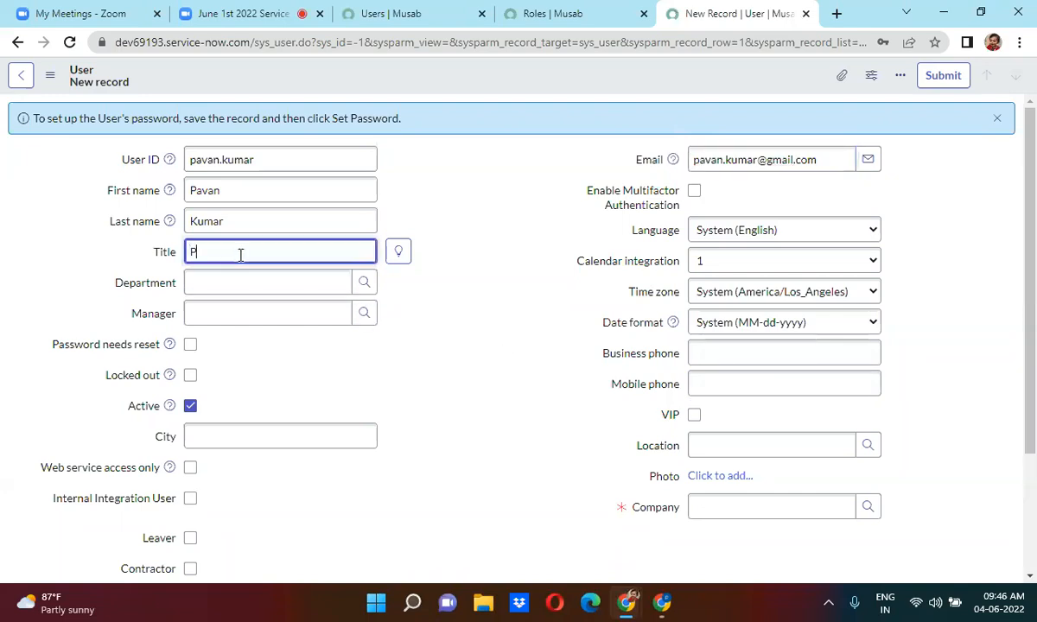
click(484, 357)
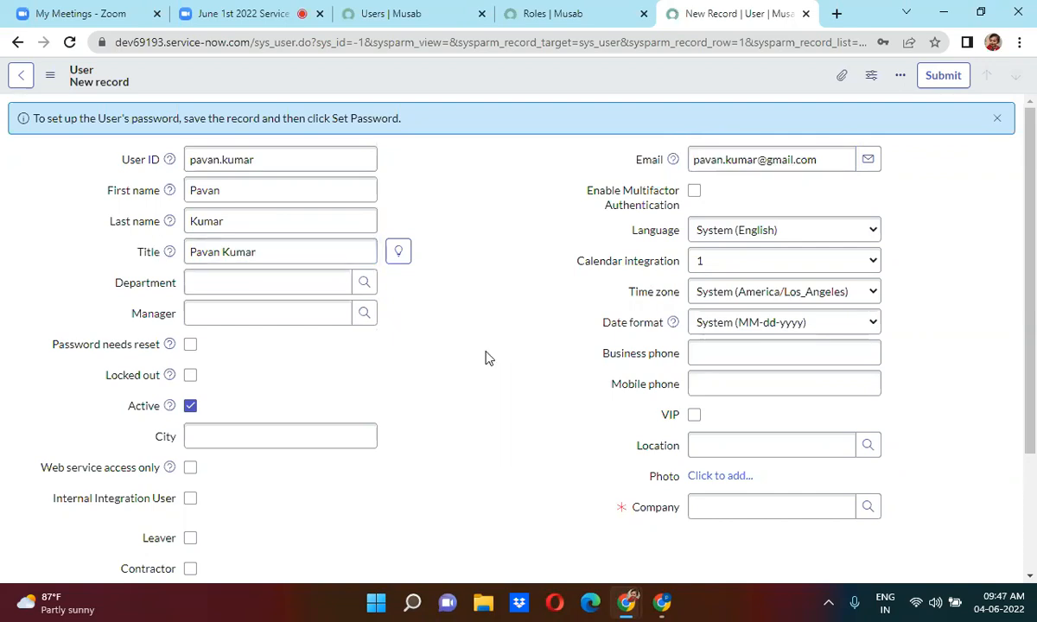
scroll(485, 389, down, 3)
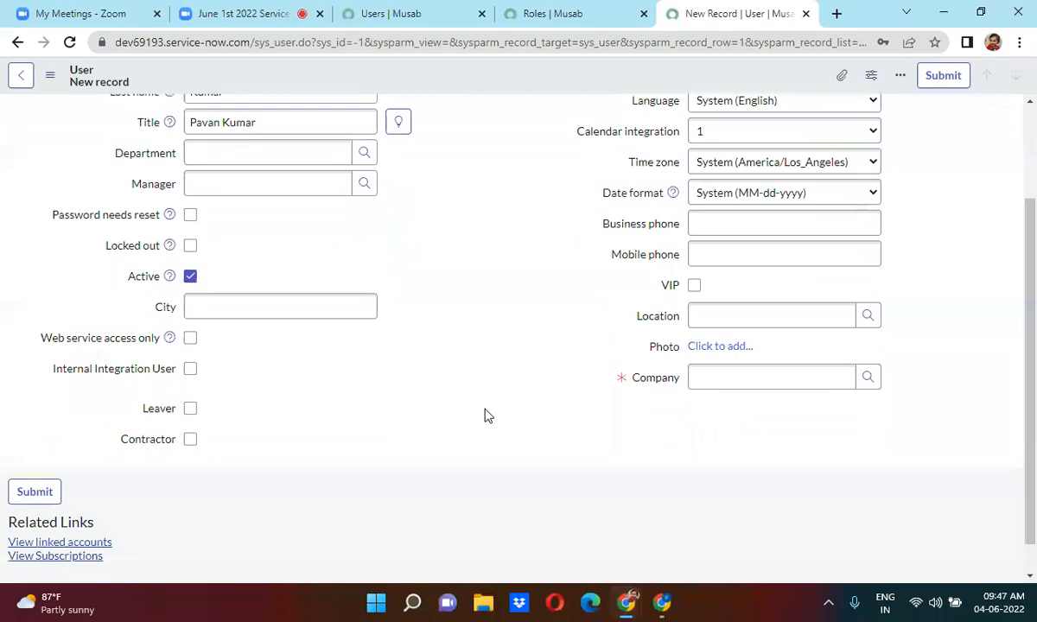
Set Company to ACME Africa, pick a manager from the lookup, and try a Department entry.
click(776, 379)
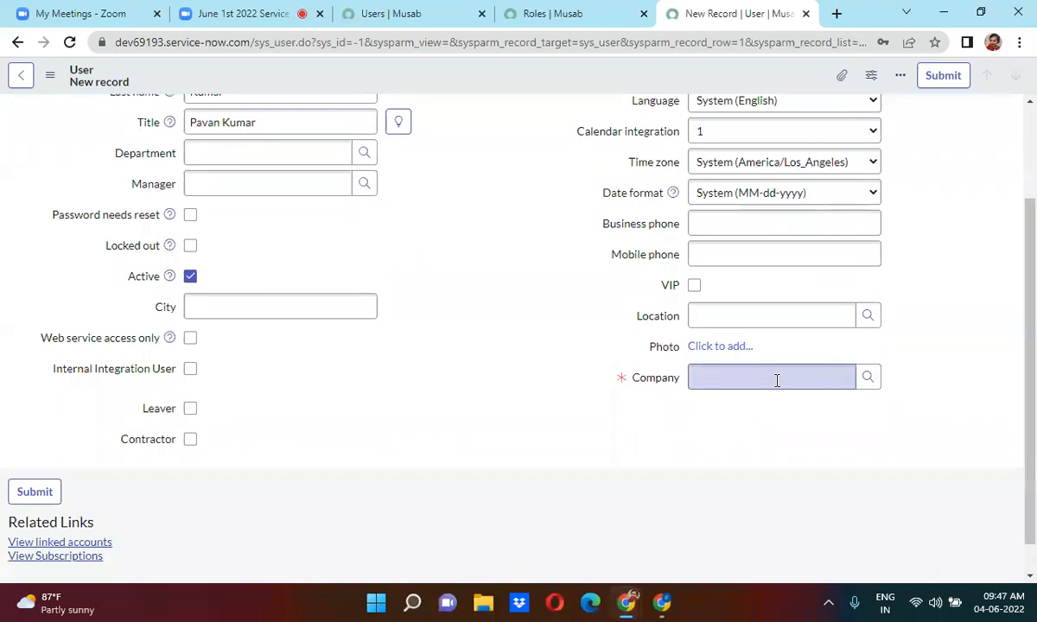
text(**)
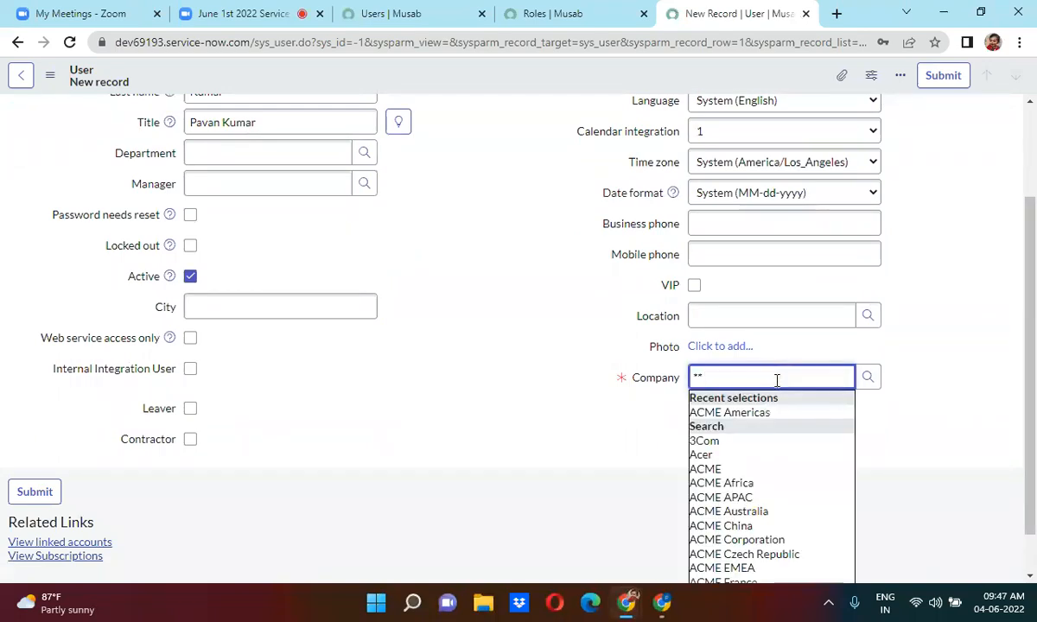
click(735, 483)
click(204, 176)
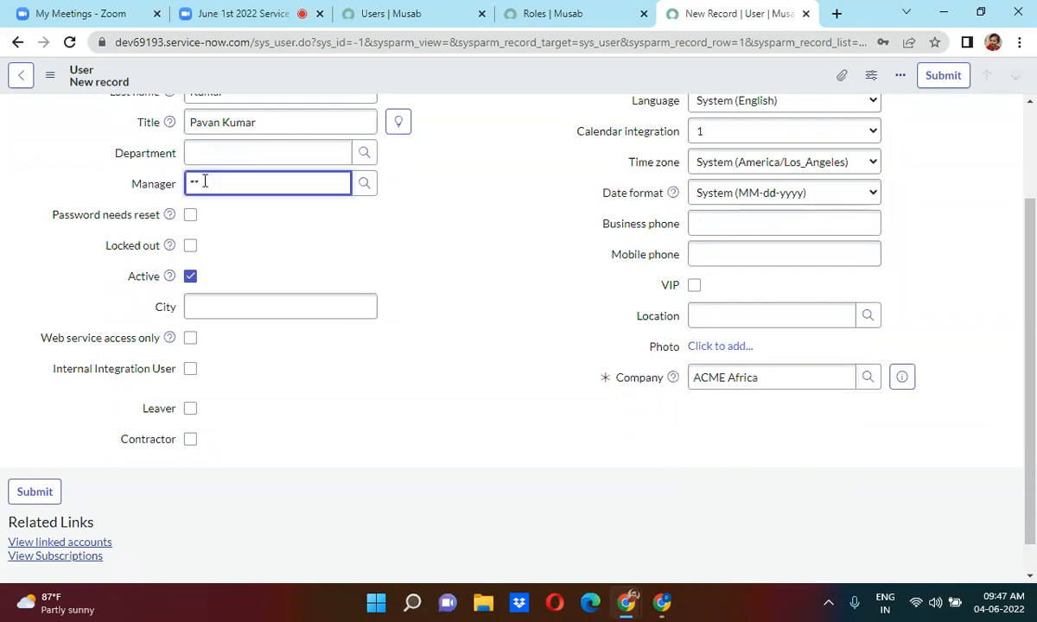
text(**)
click(239, 249)
click(243, 157)
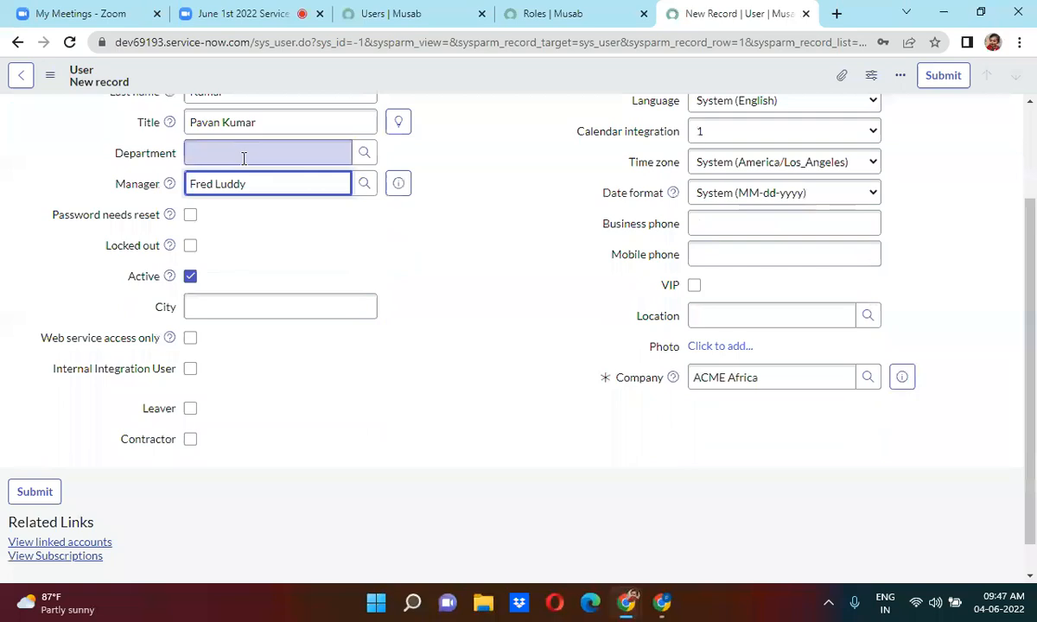
text(**)
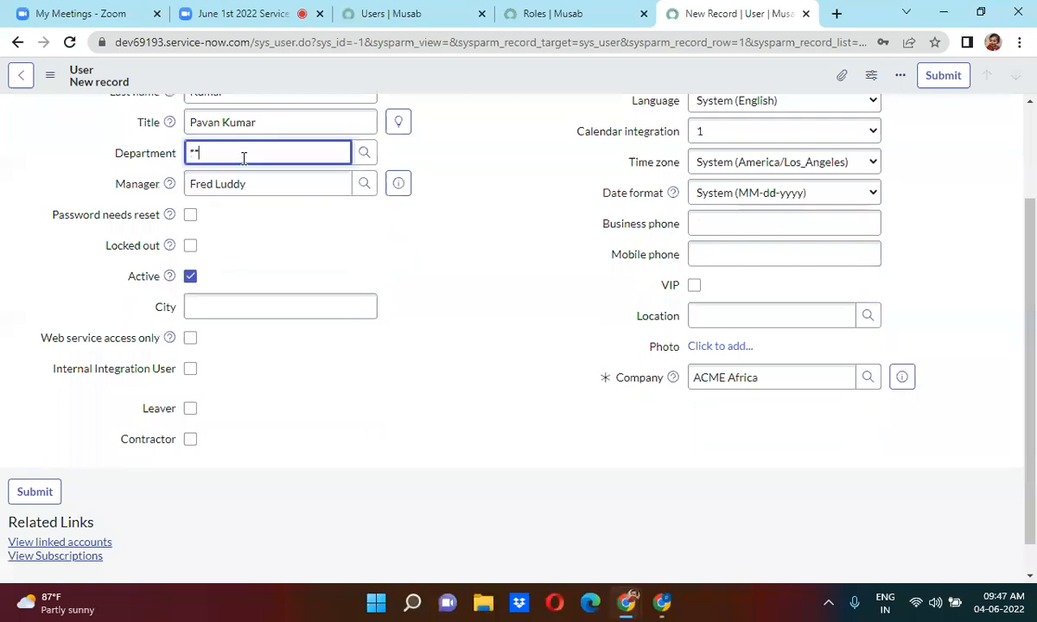
key(BackSpace)
text(**)
Clear the Department field and save the new user record from the header menu.
key(BackSpace)
key(BackSpace)
click(484, 153)
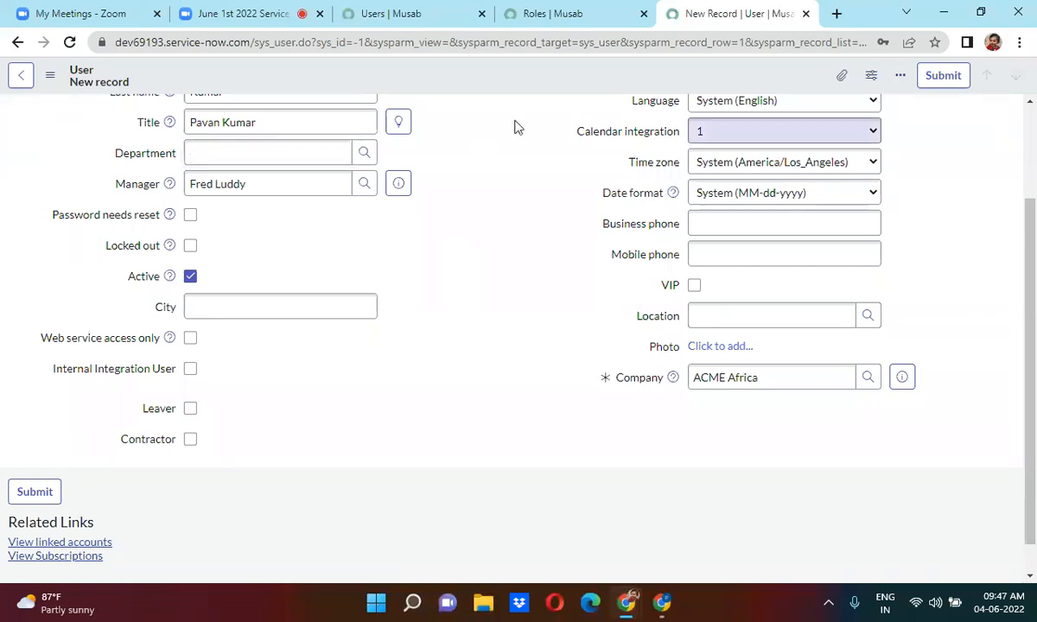
right_click(496, 79)
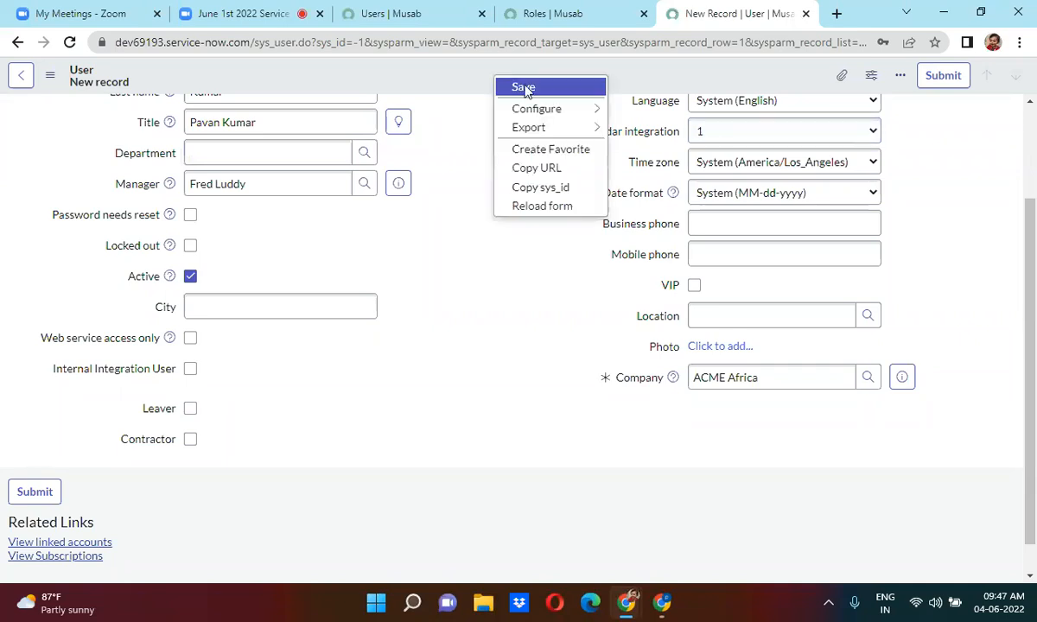
click(527, 87)
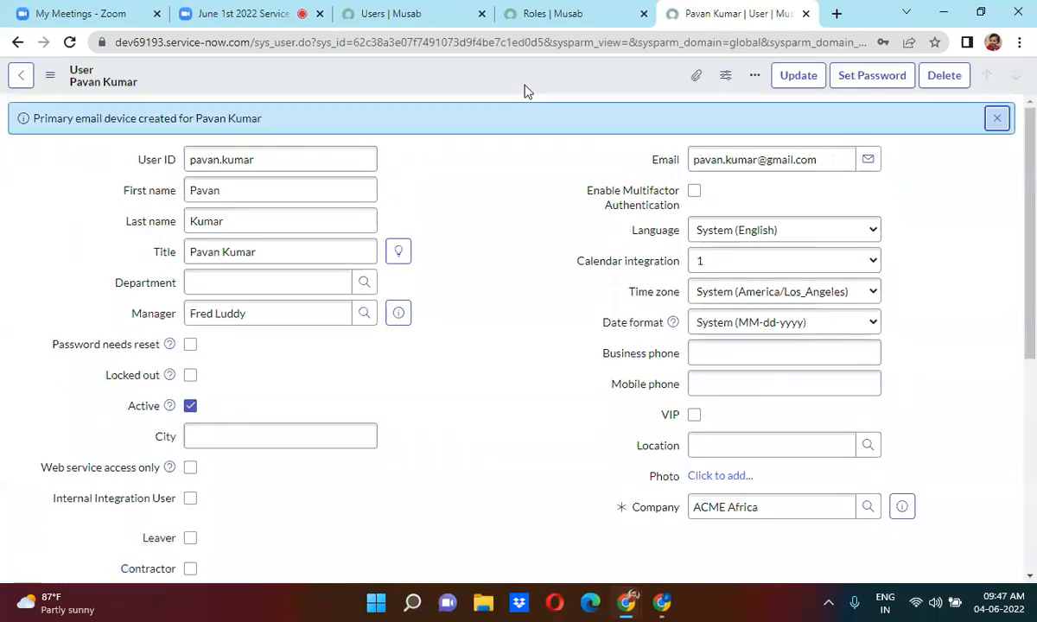
Dismiss the e-mail device notice and select the whole User ID text.
click(996, 119)
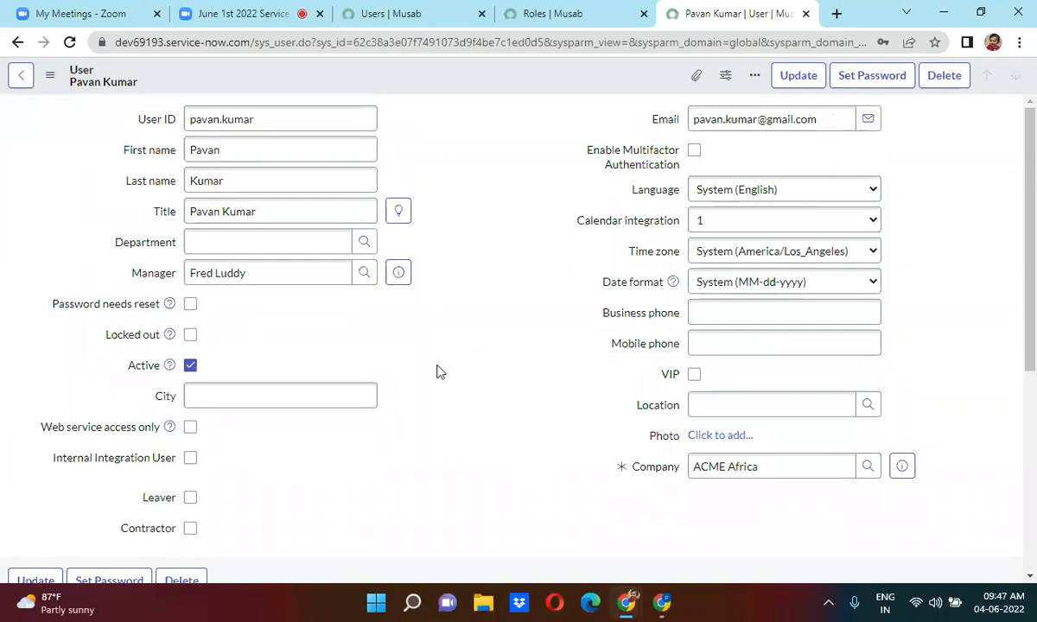
scroll(436, 371, down, 5)
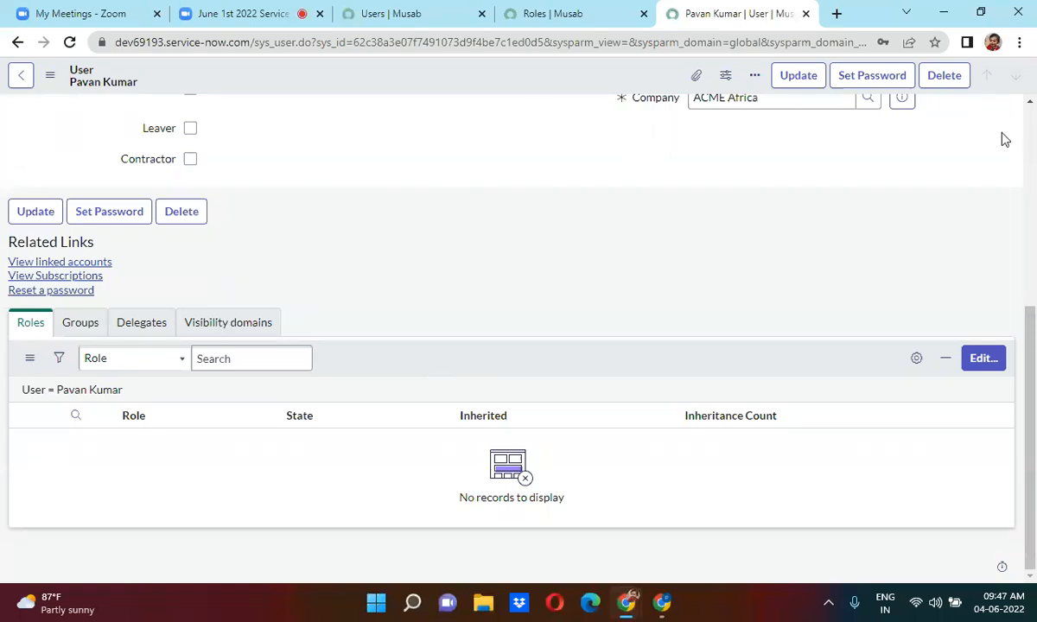
click(1032, 127)
click(252, 127)
triple_click(251, 127)
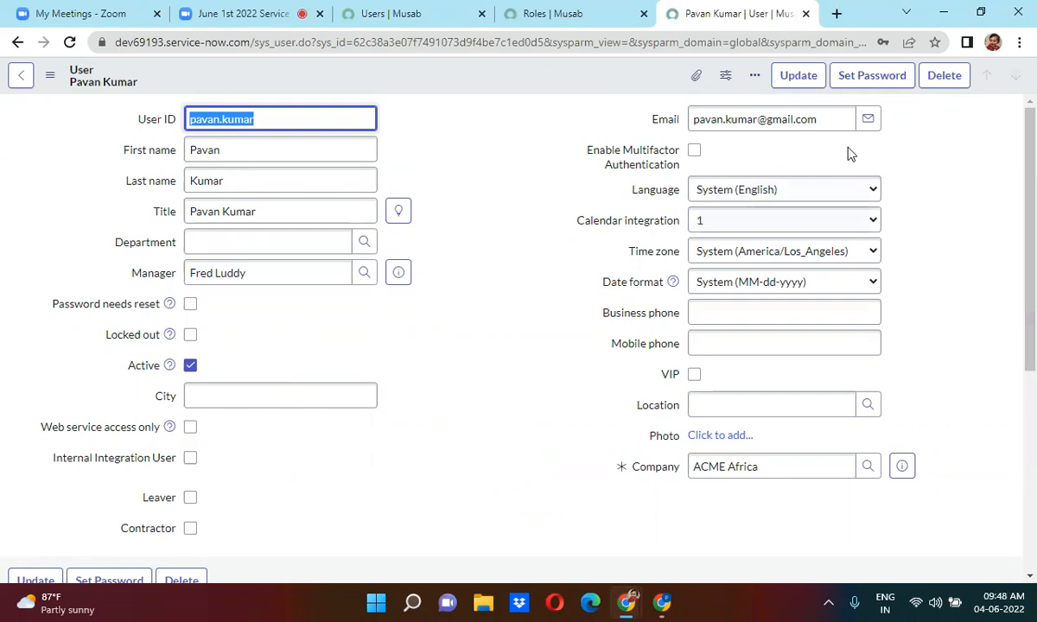
Generate, reveal, copy and save a new password for the user, then open an incognito window.
click(872, 86)
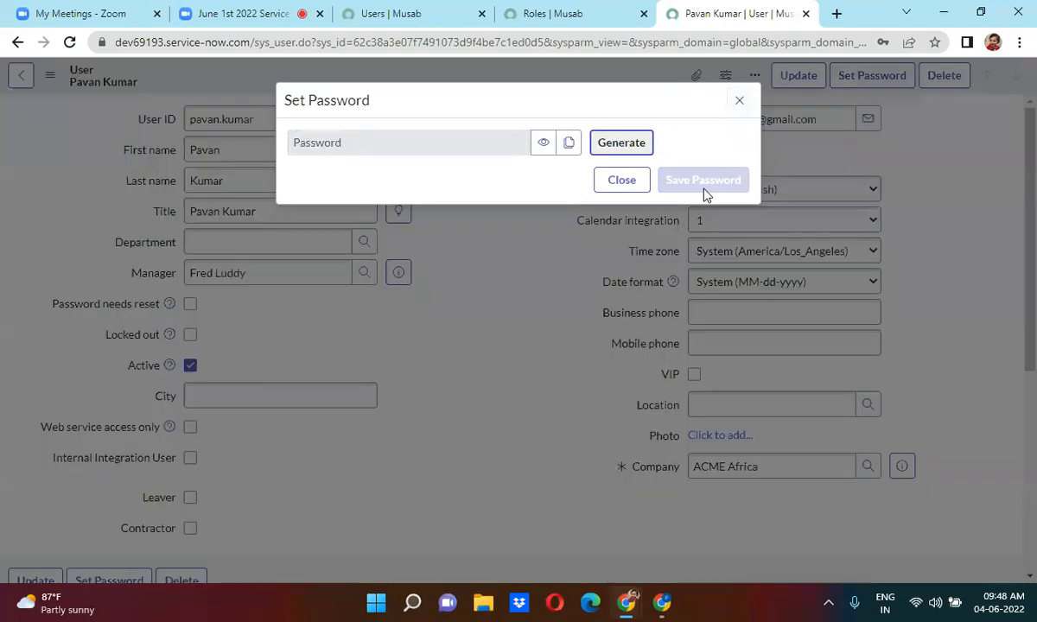
click(616, 152)
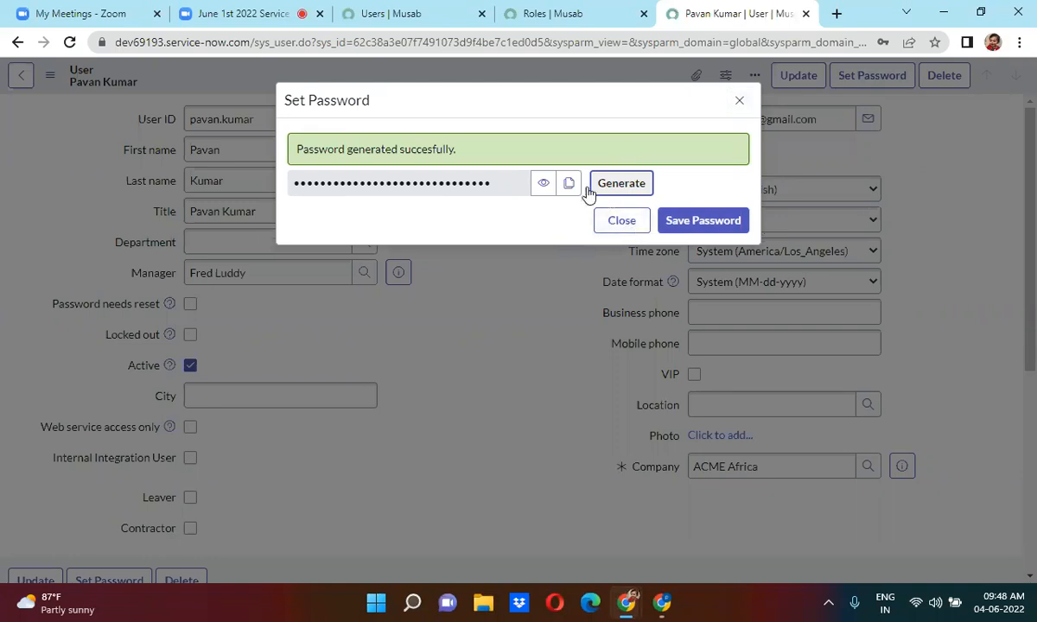
click(540, 188)
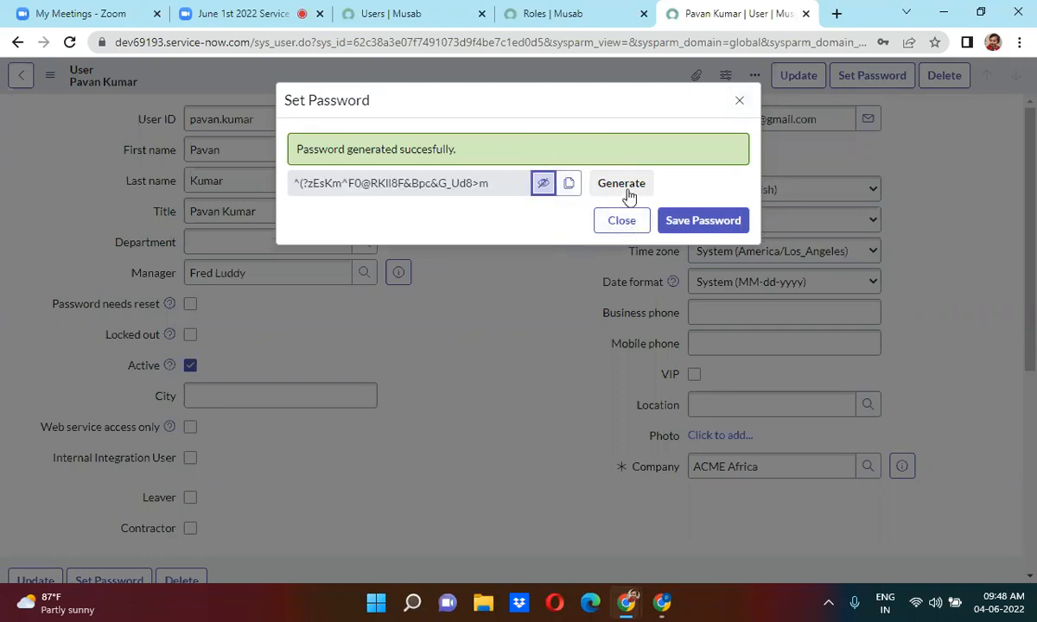
click(569, 183)
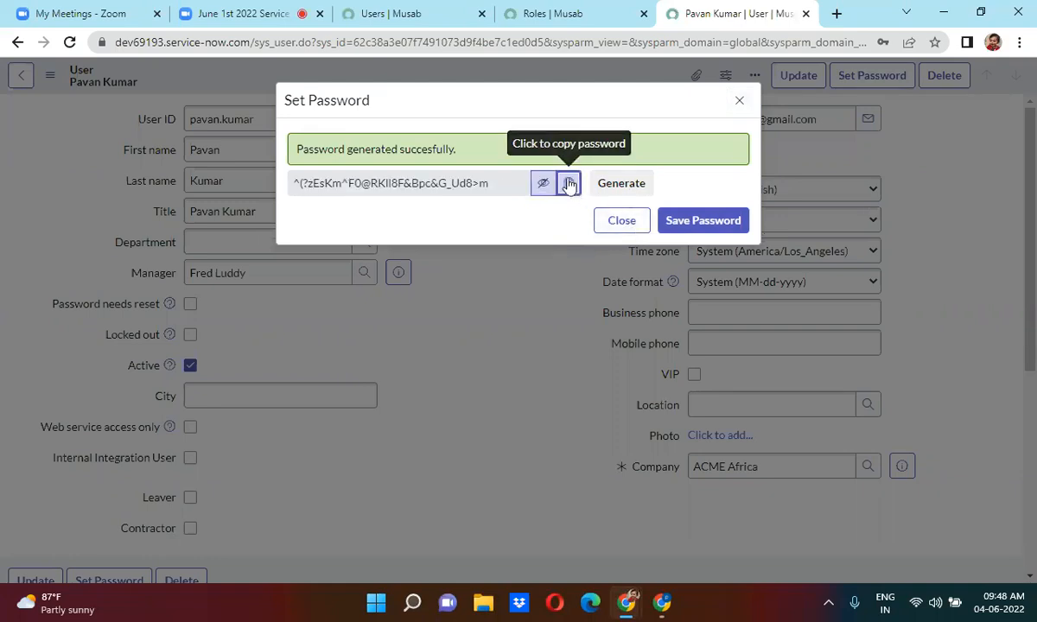
click(713, 222)
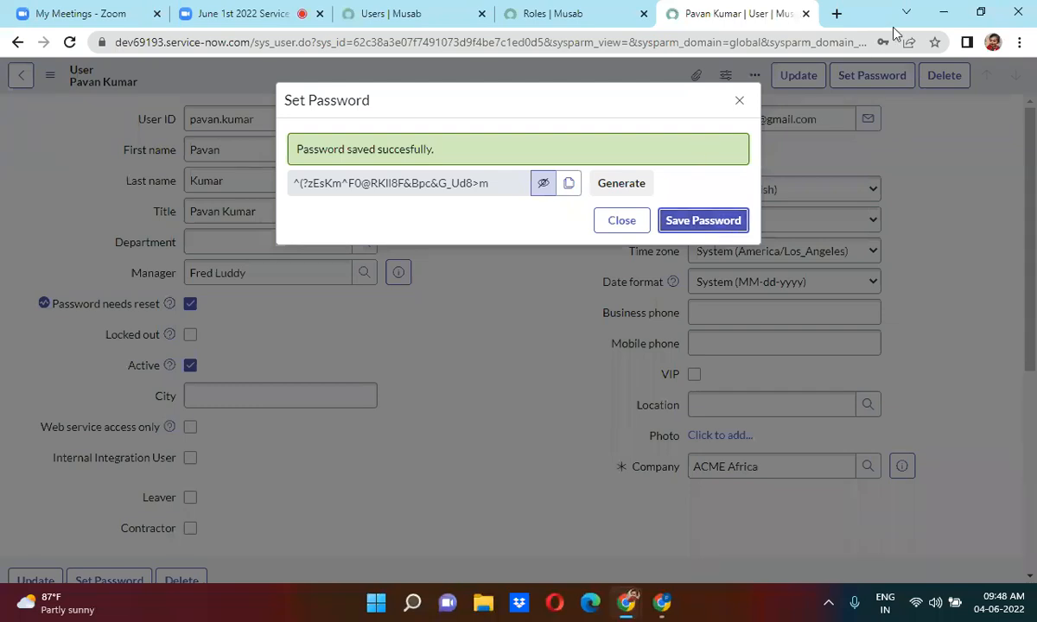
click(1020, 42)
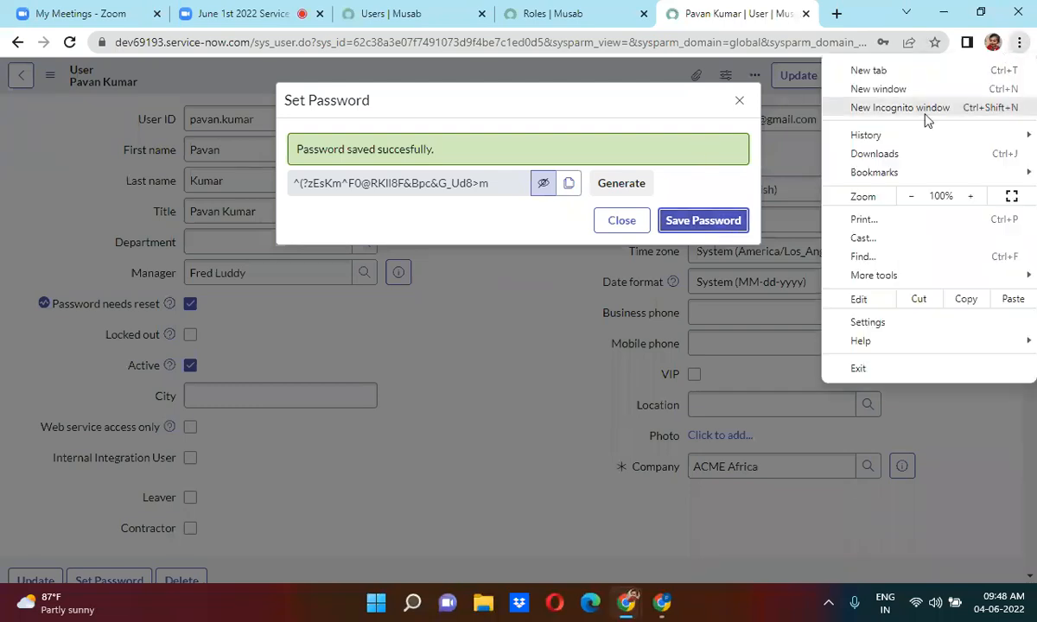
click(933, 115)
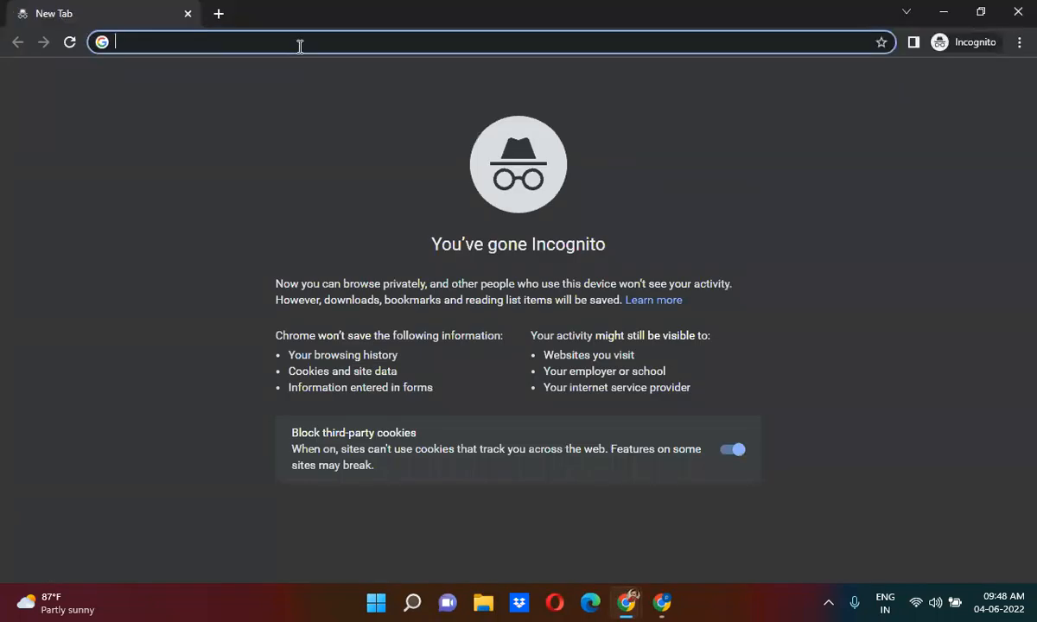
Load the dev instance and log in with the new user's ID and the copied password.
text(dev)
key(Return)
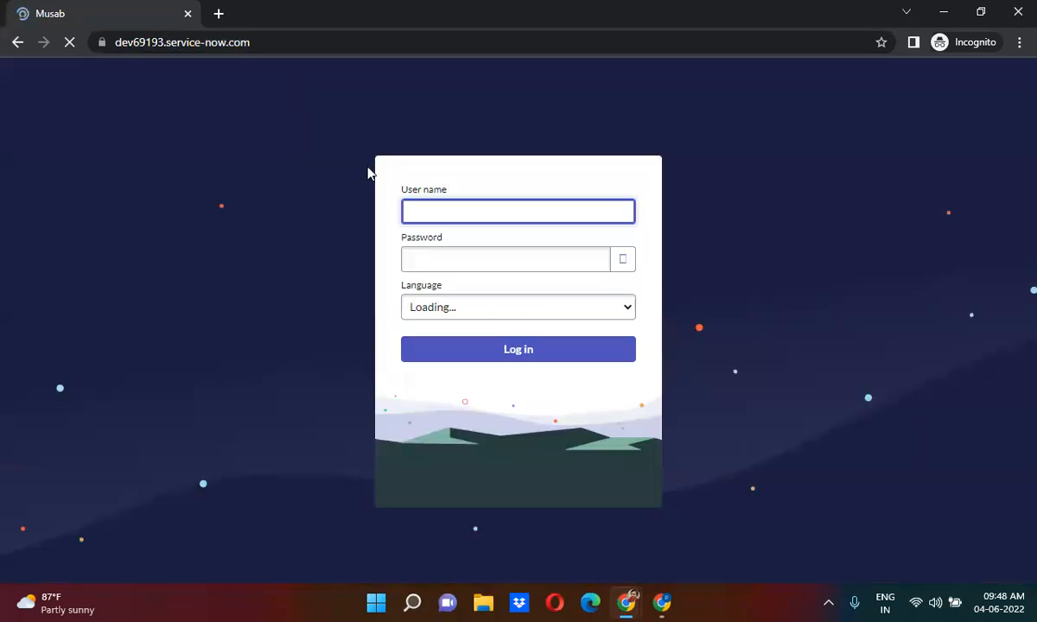
click(442, 248)
key(ctrl+v)
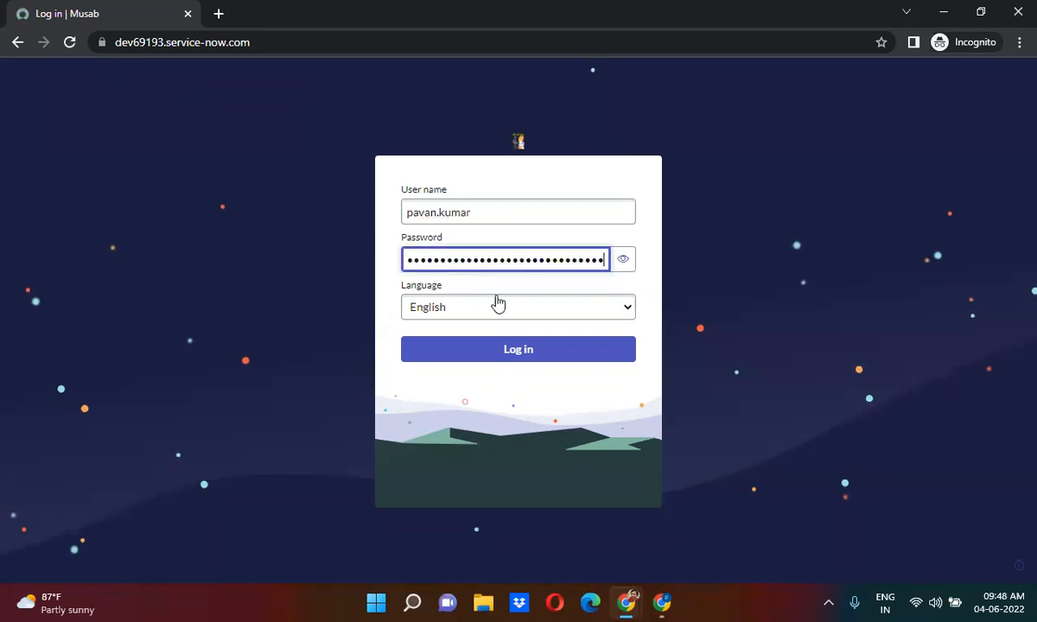
click(518, 349)
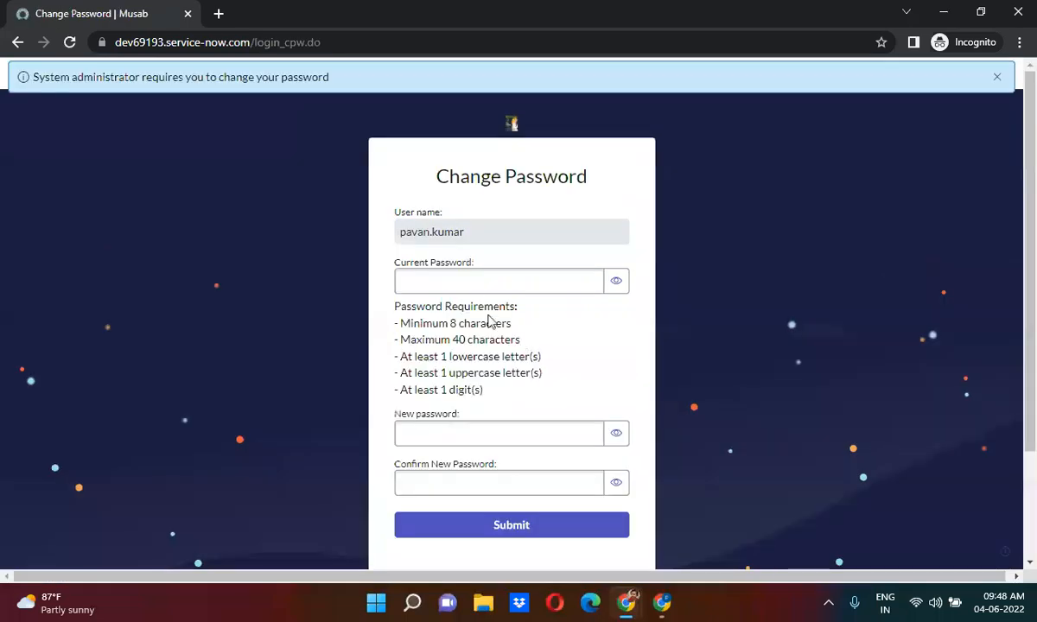
Paste the temporary password as current, enter and confirm a new password, and submit.
click(461, 283)
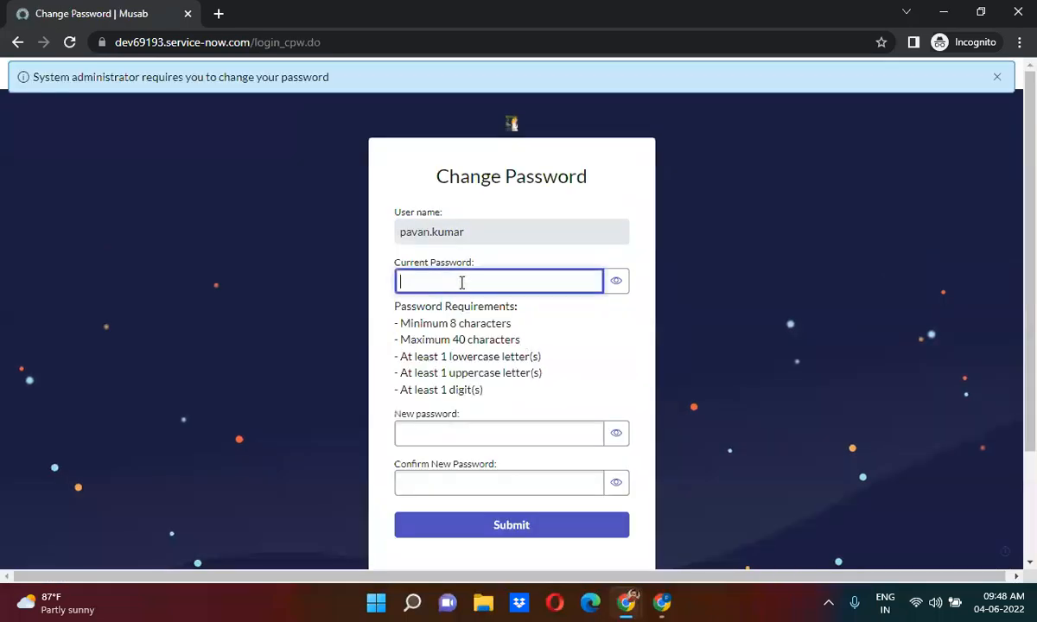
key(ctrl+v)
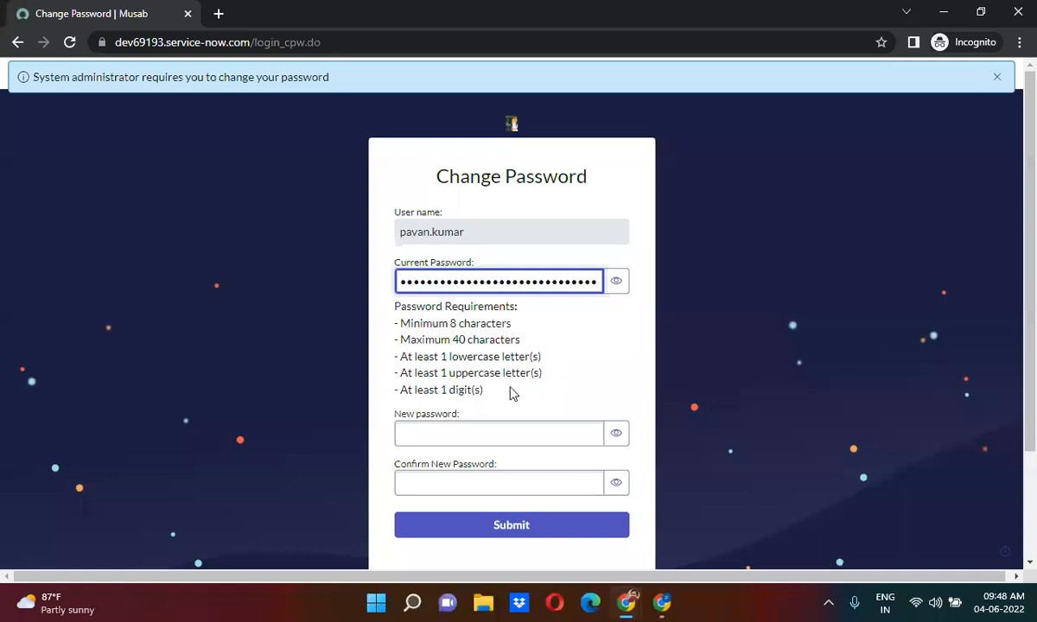
click(456, 445)
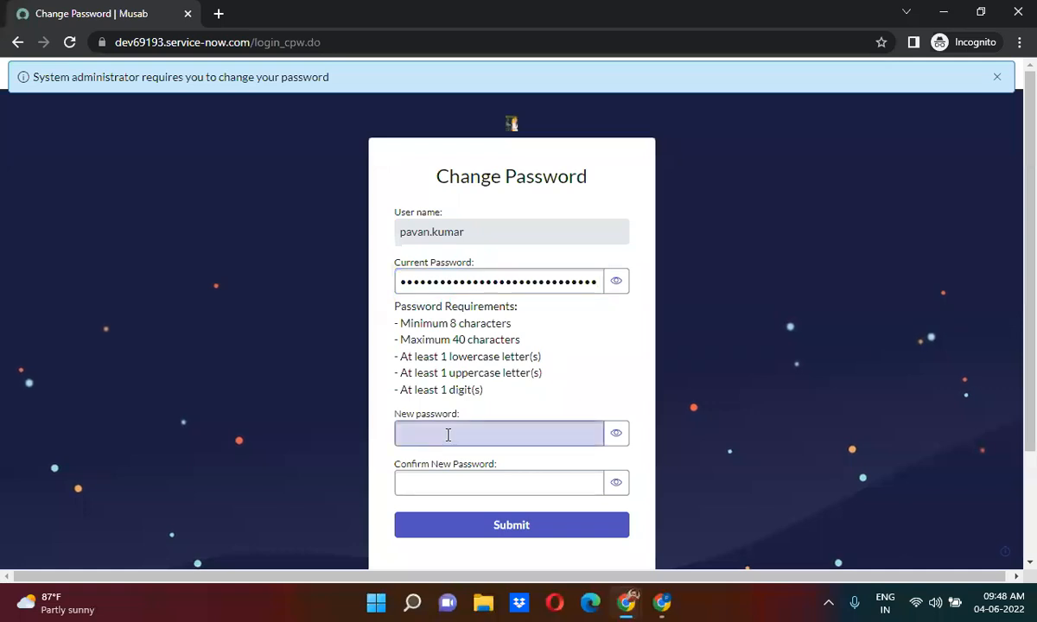
text(••••••)
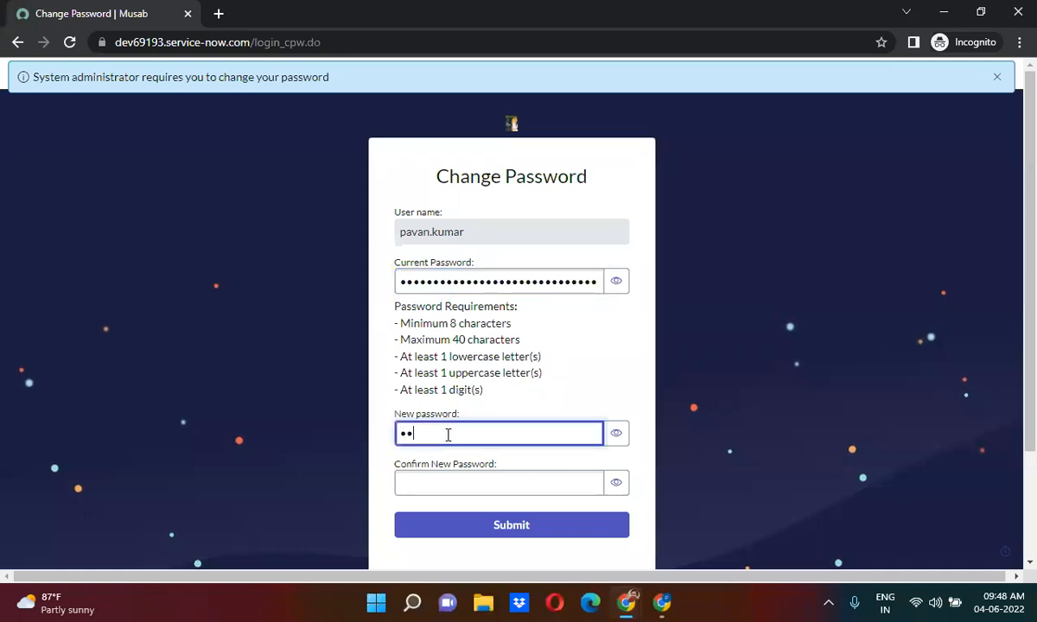
text(••••)
click(454, 482)
text(••••••••••)
click(494, 527)
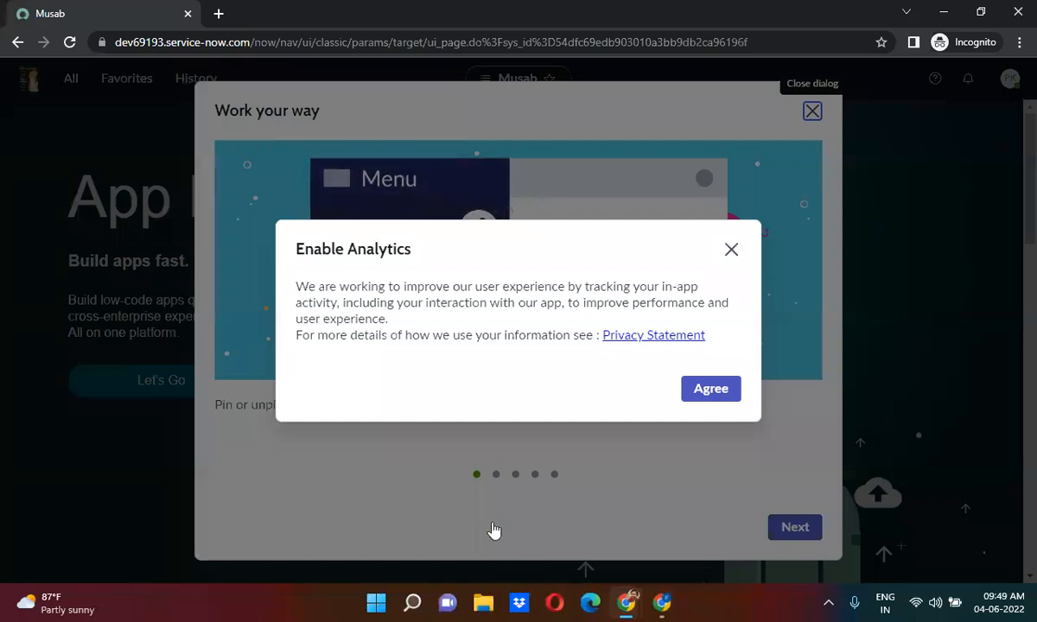
Accept the analytics notice and step through the welcome tour to its end.
click(716, 393)
click(795, 525)
click(794, 525)
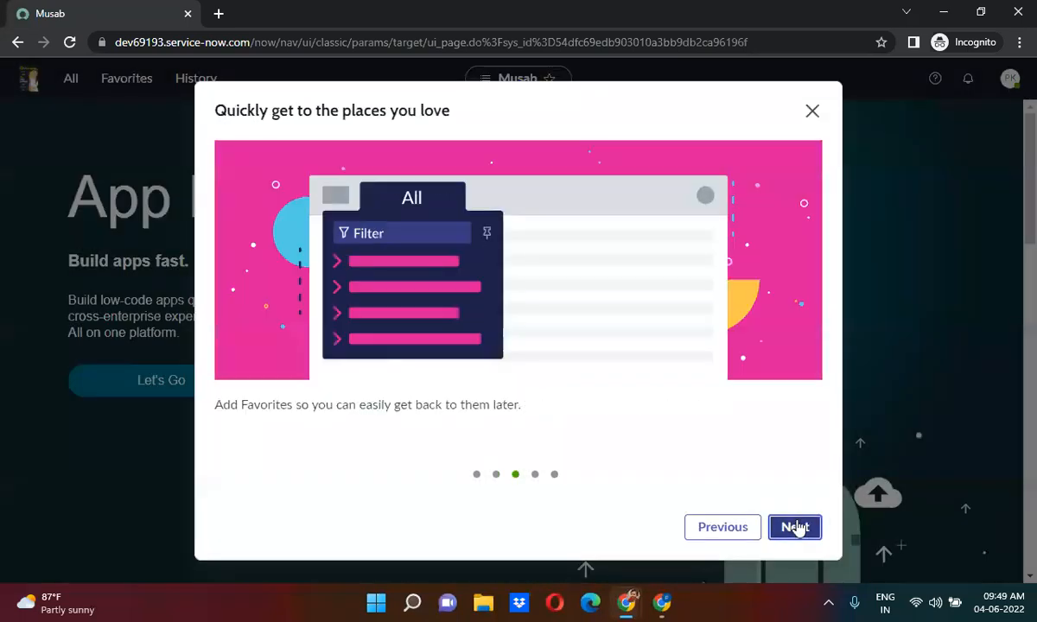
click(795, 527)
click(795, 526)
click(795, 527)
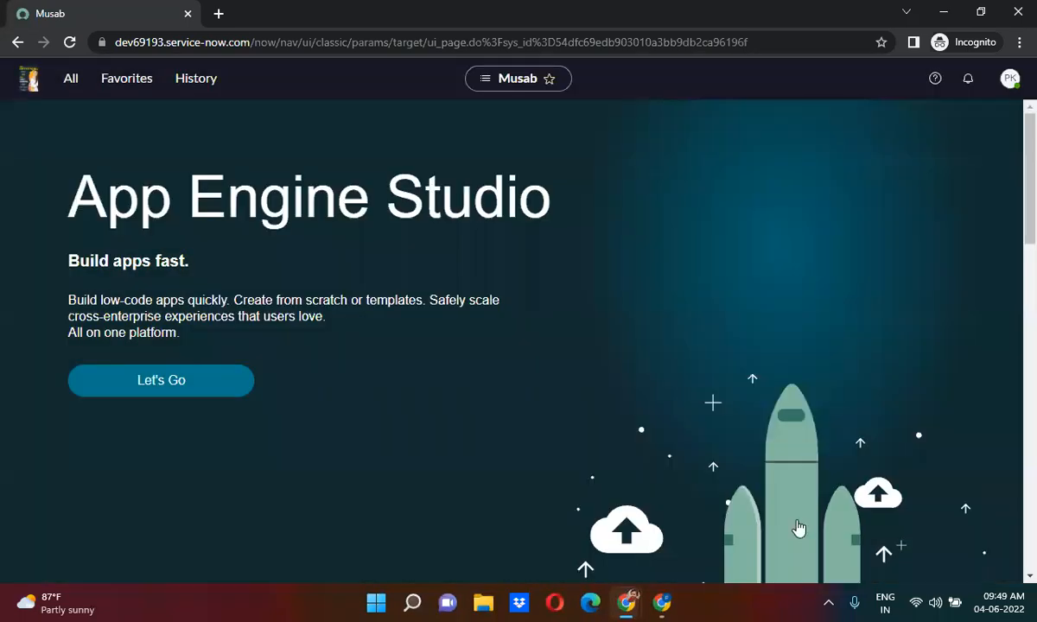
Browse the All navigator, expanding Ideas and Skills, then minimize the private window.
click(74, 84)
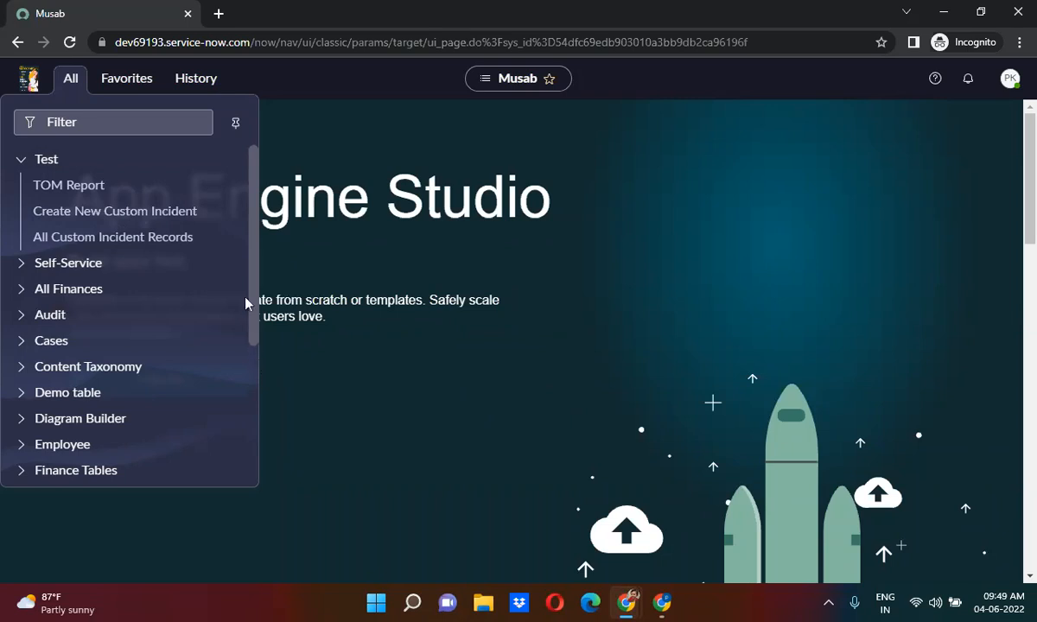
drag(252, 203, 255, 179)
scroll(253, 400, down, 3)
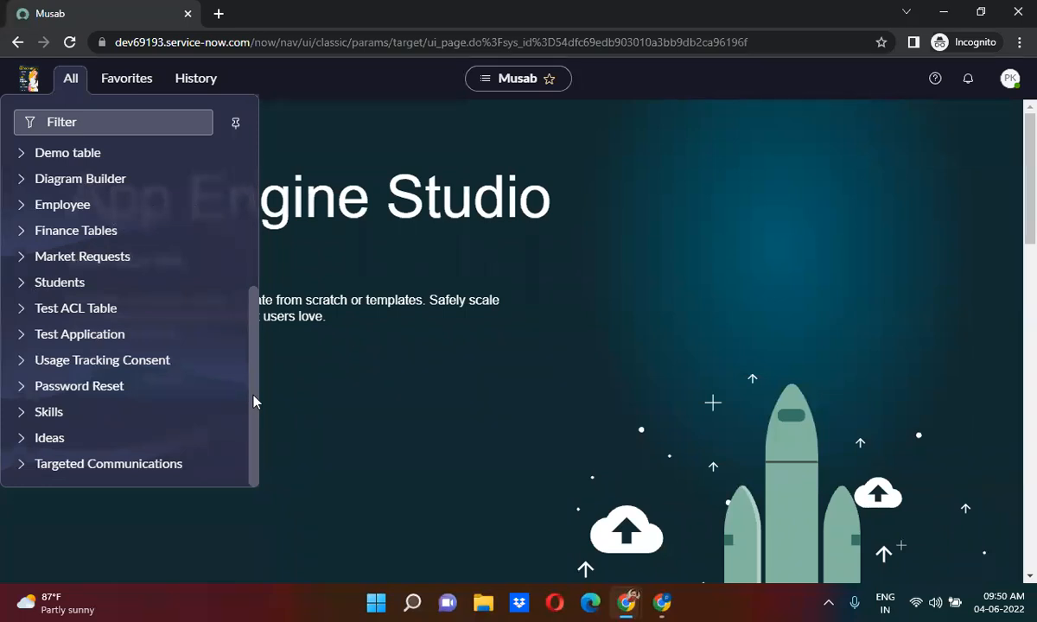
click(22, 438)
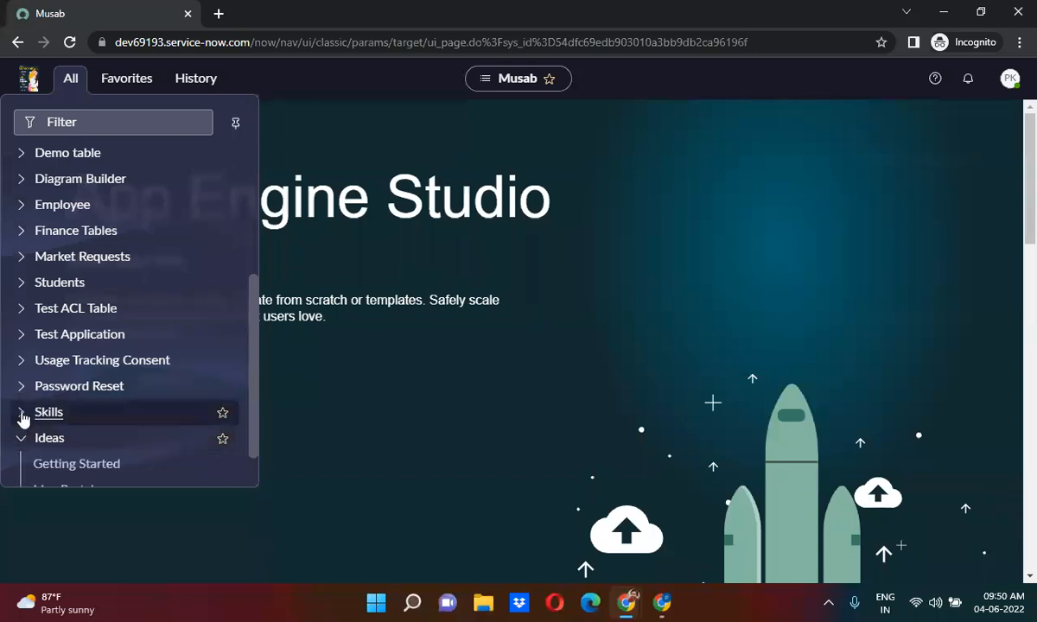
click(22, 414)
click(22, 416)
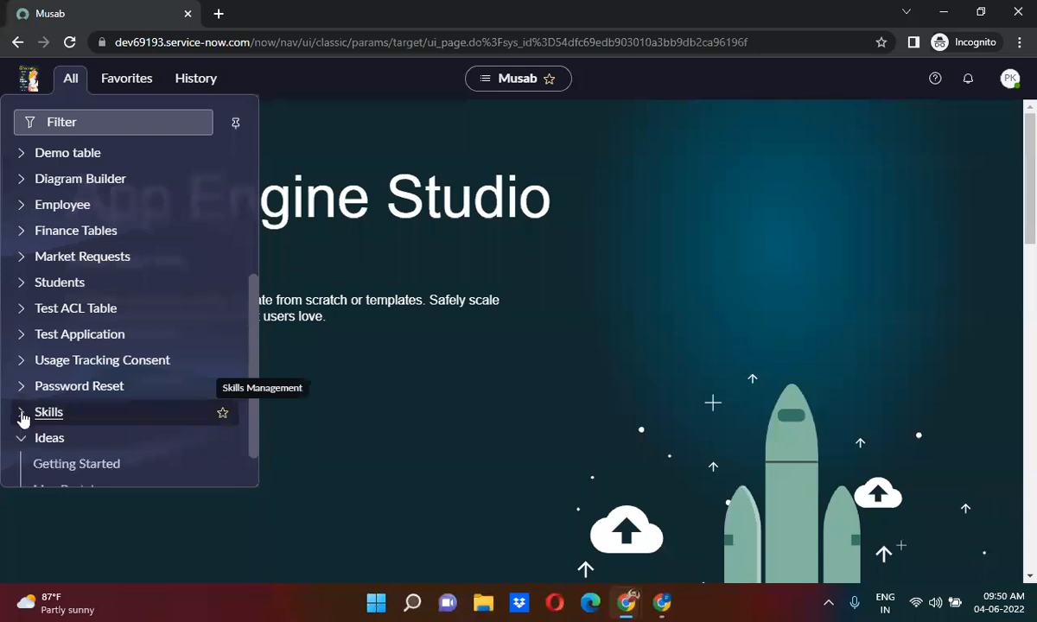
click(945, 12)
Close the password dialog, show the user's Roles related list, and open Edit Members.
click(633, 232)
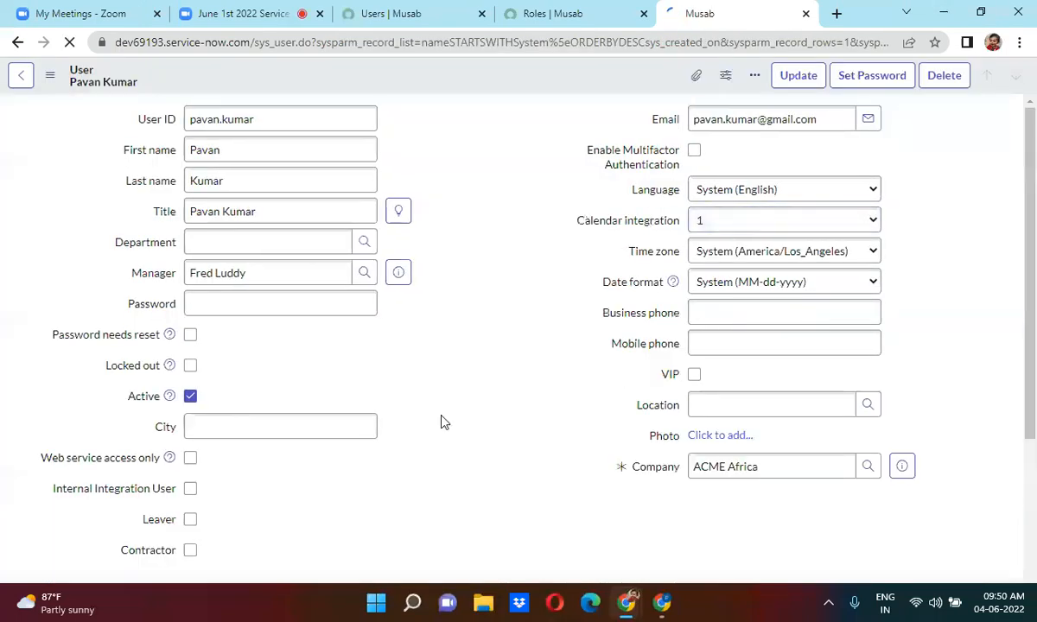
scroll(444, 422, down, 5)
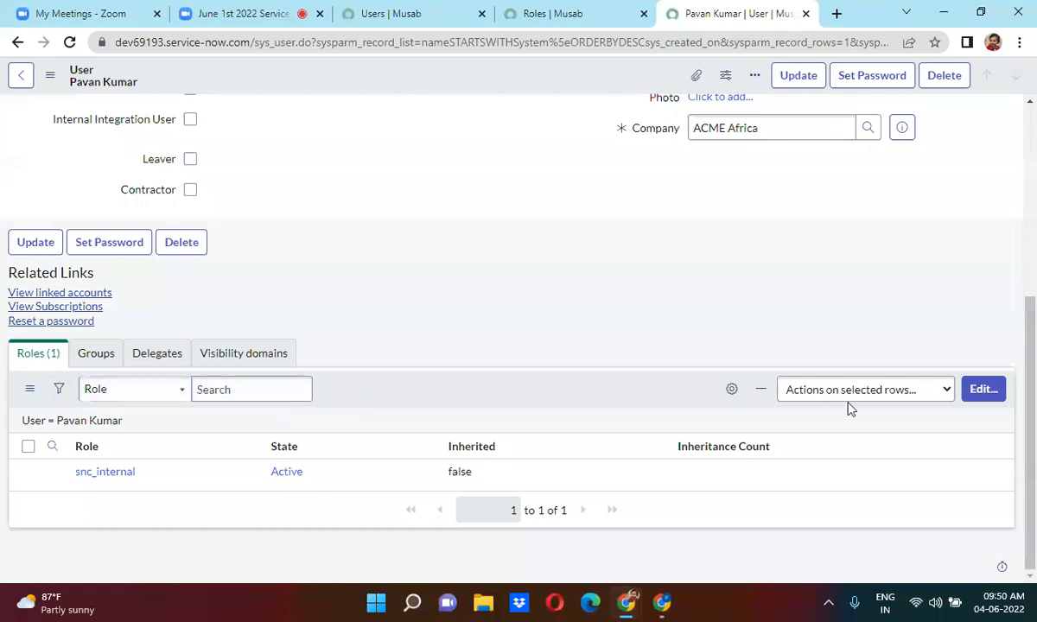
click(40, 359)
click(988, 389)
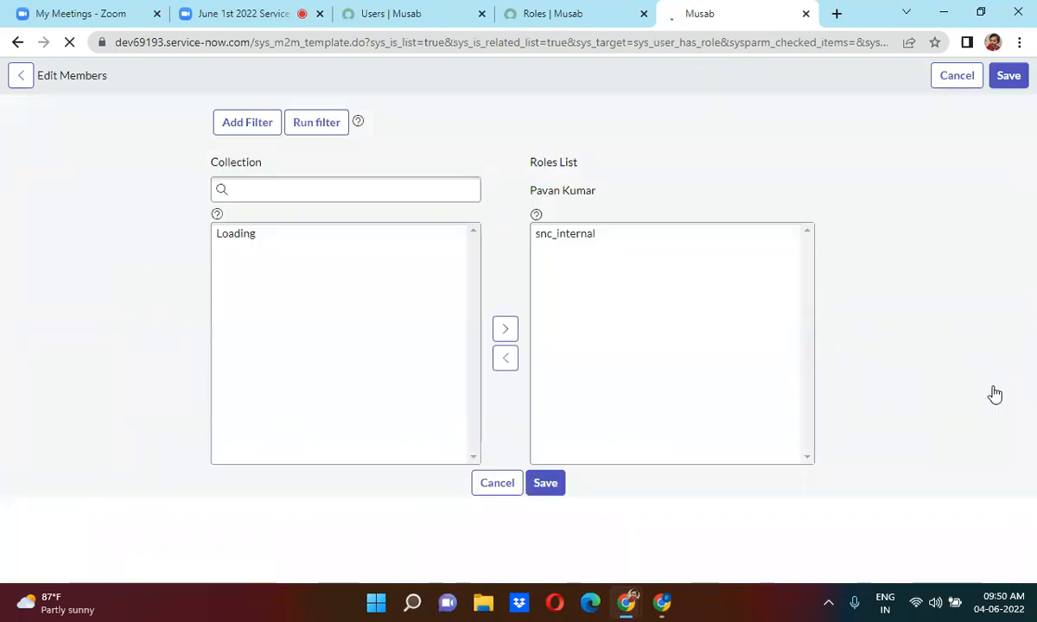
Add the itil role to the new user, save, and dismiss the role-added notifications.
click(356, 261)
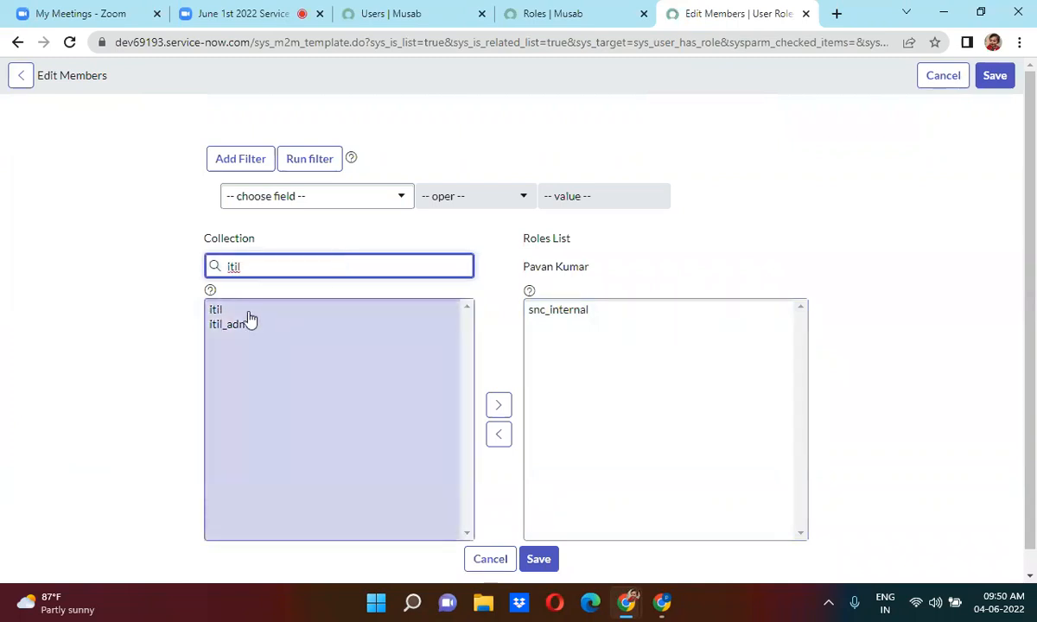
double_click(249, 310)
click(530, 542)
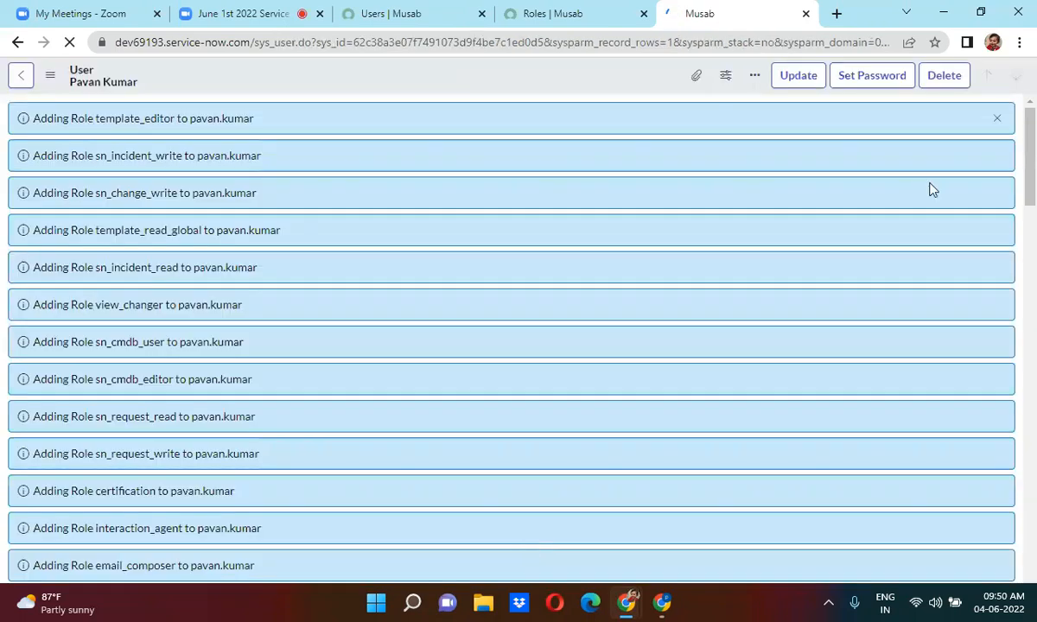
click(997, 119)
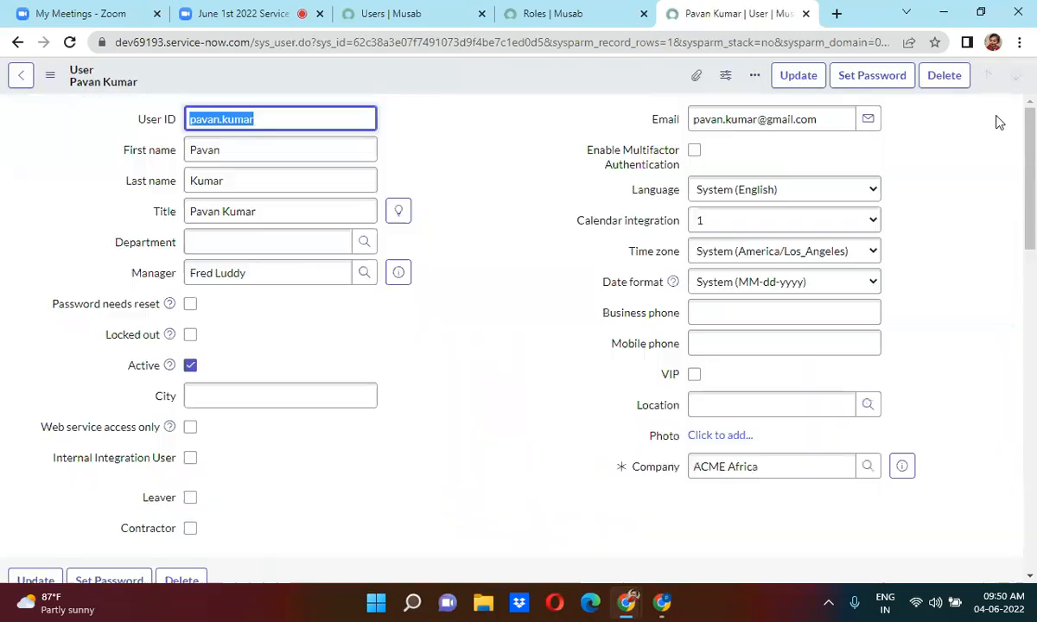
Bring the incognito App Engine Studio window forward and reload its page.
mouse_move(626, 602)
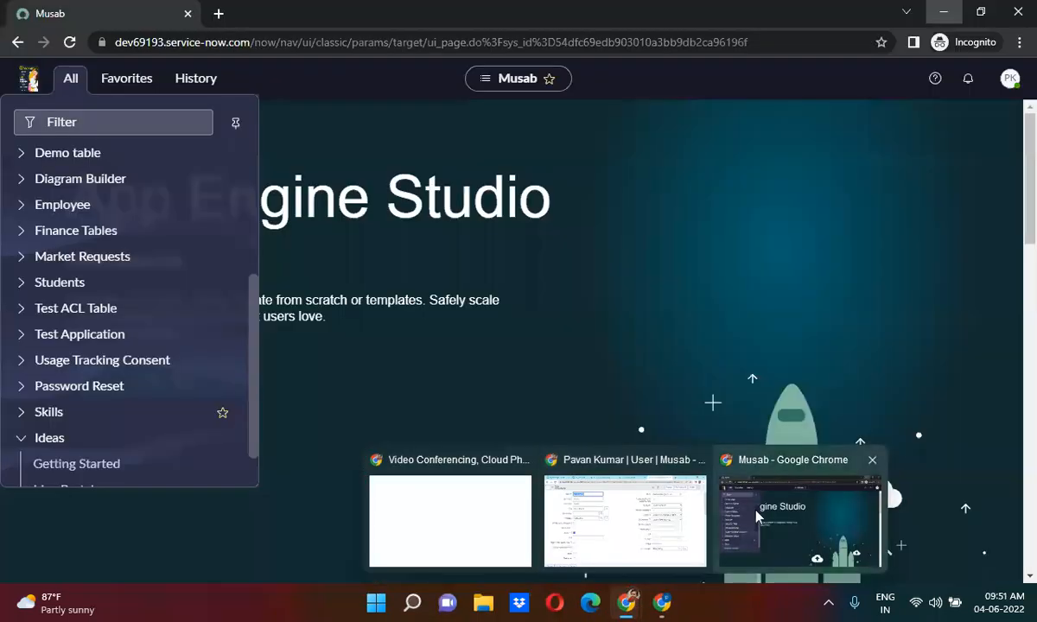
click(778, 514)
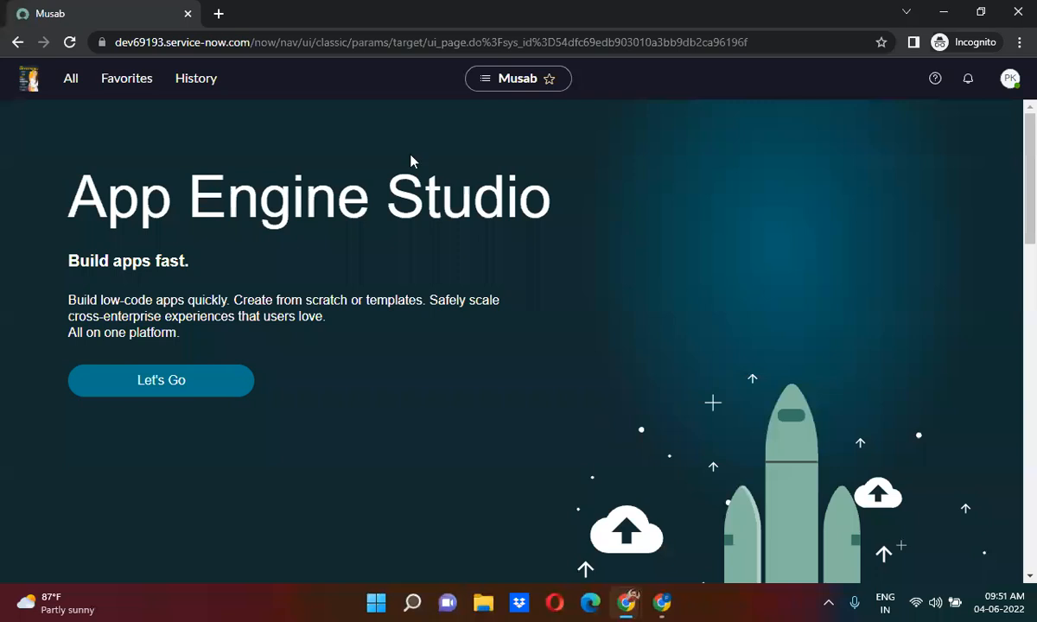
click(70, 42)
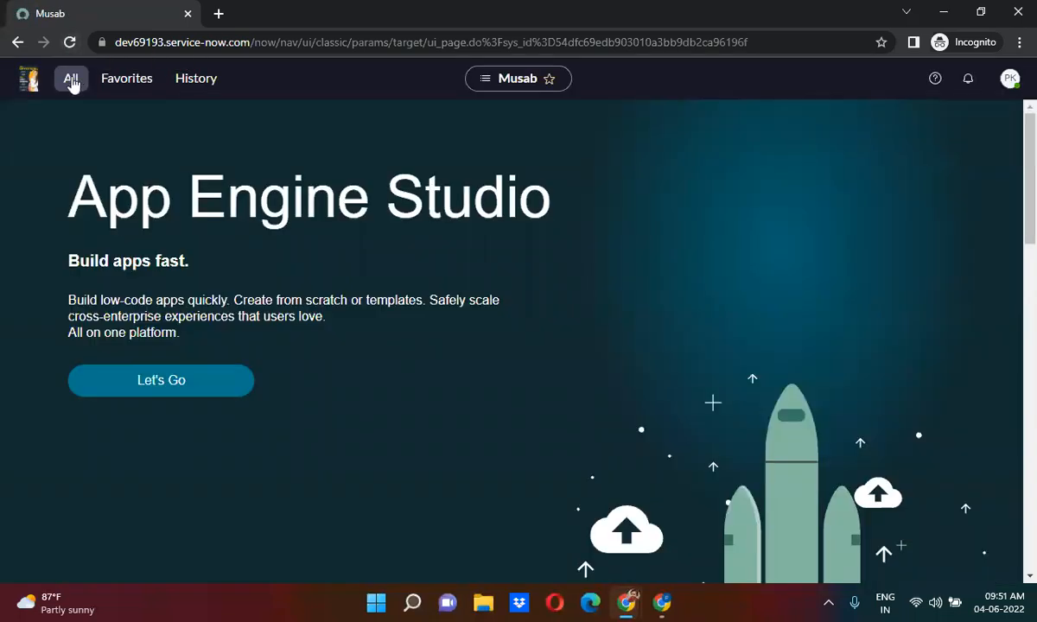
Log out from the profile menu and log back in with the test user's name and password.
click(71, 79)
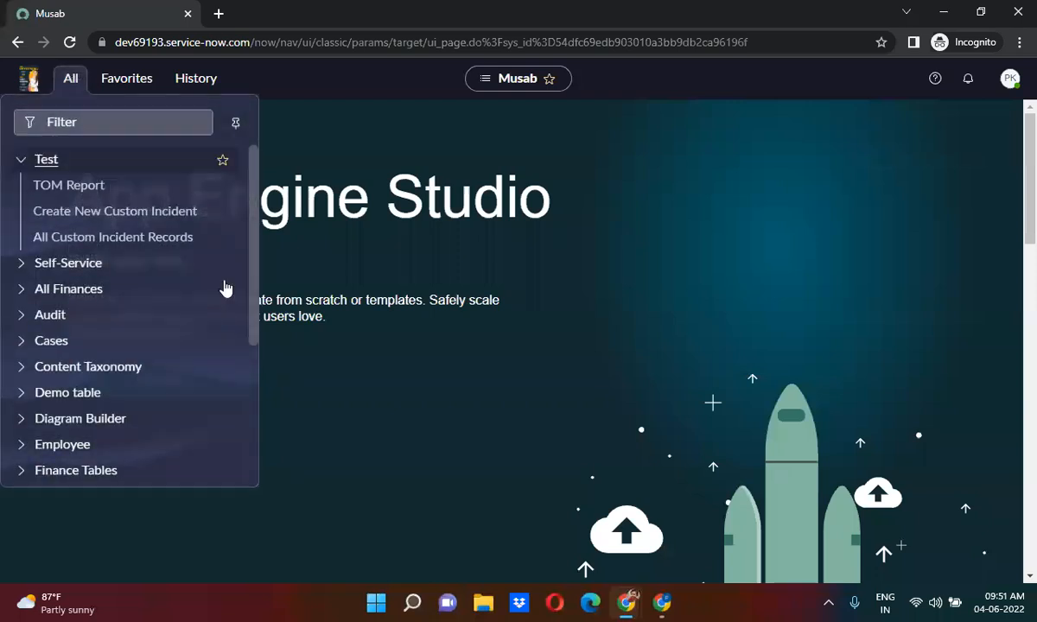
click(1010, 79)
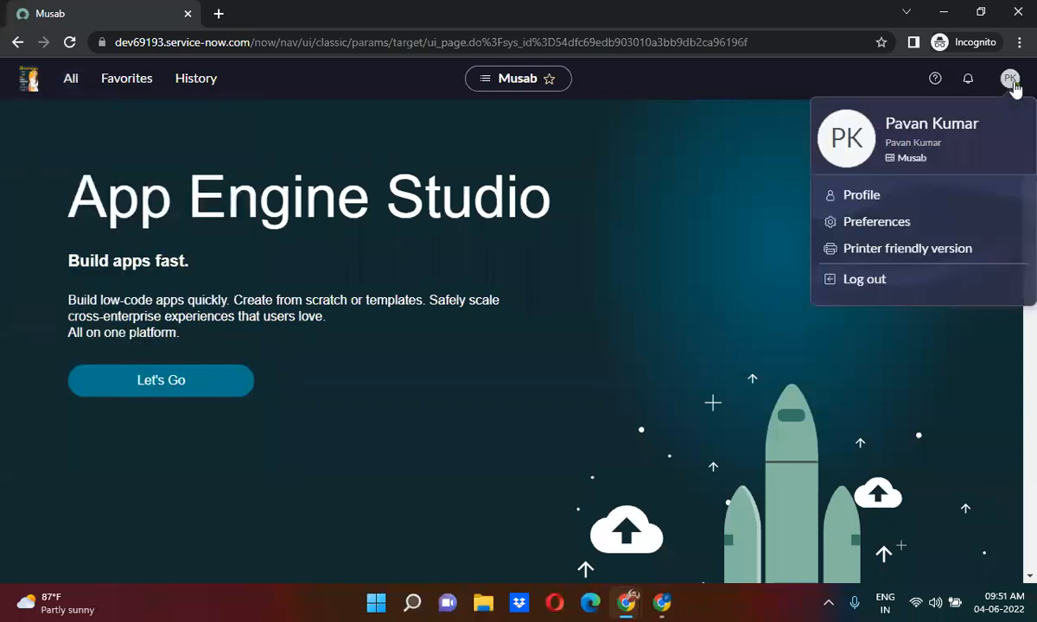
click(864, 287)
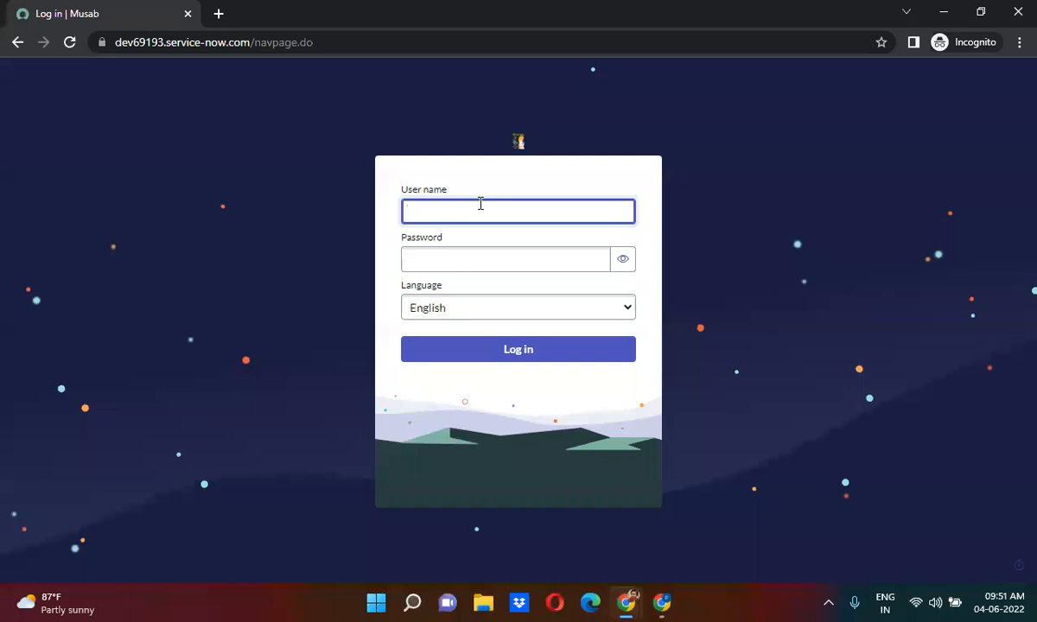
key(Tab)
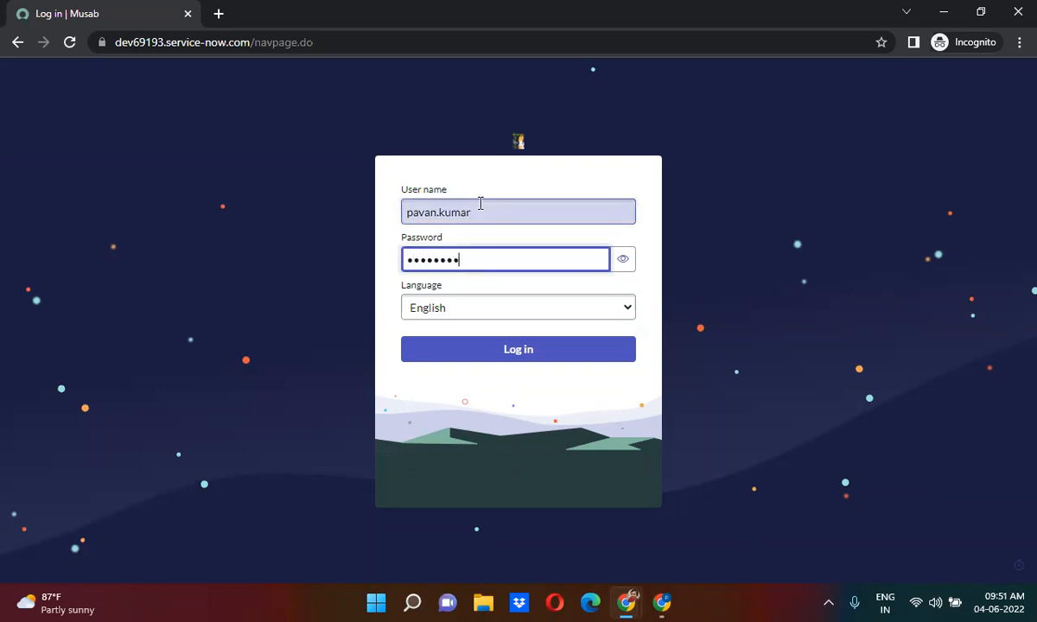
key(Return)
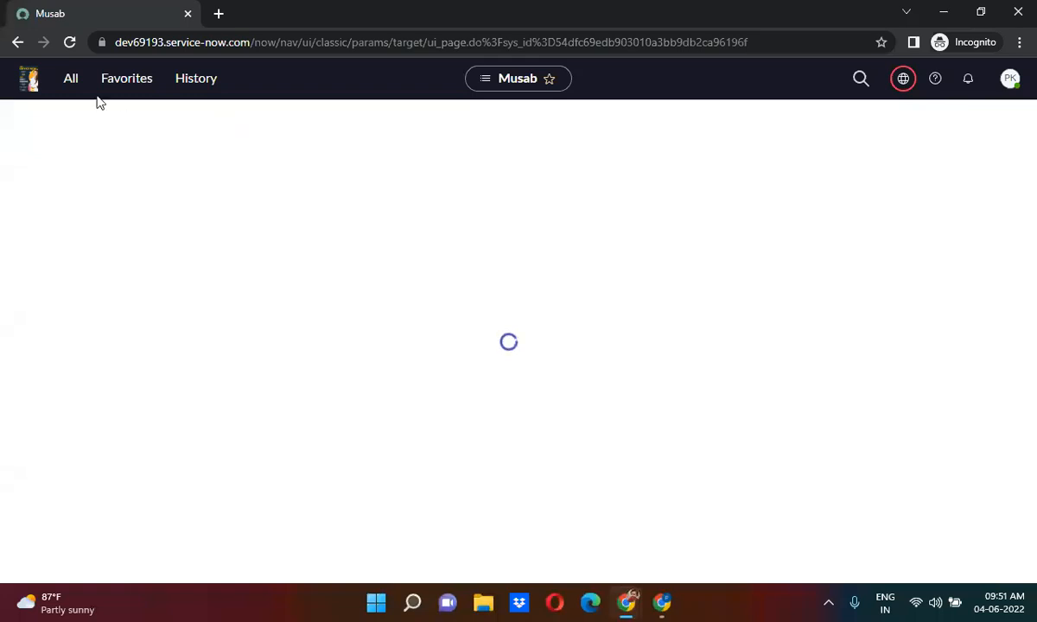
click(71, 82)
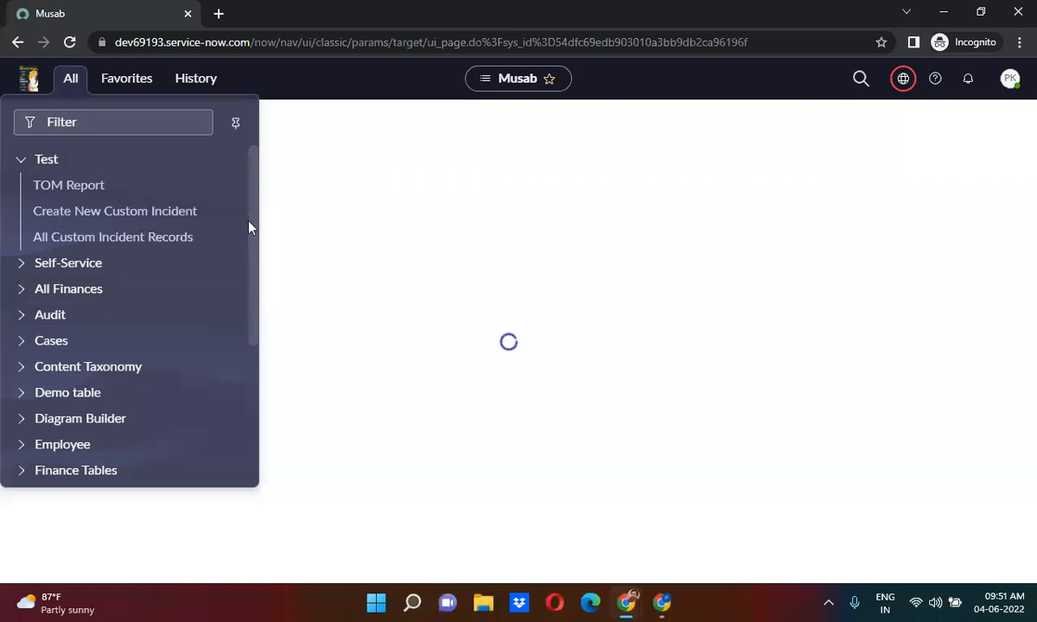
drag(249, 224, 663, 164)
click(949, 14)
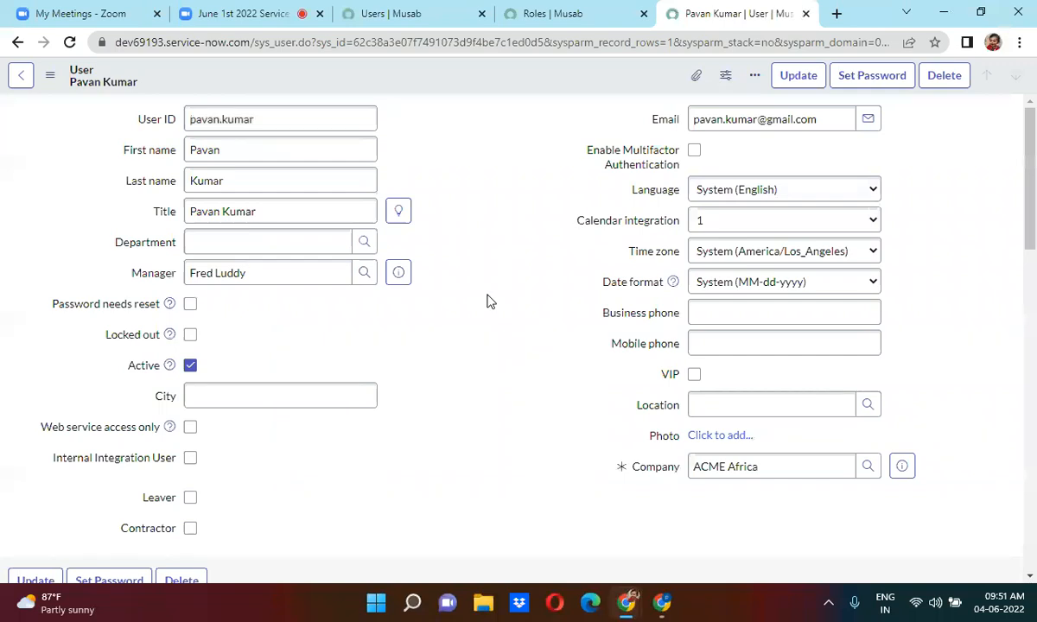
scroll(488, 301, down, 1)
scroll(488, 300, down, 12)
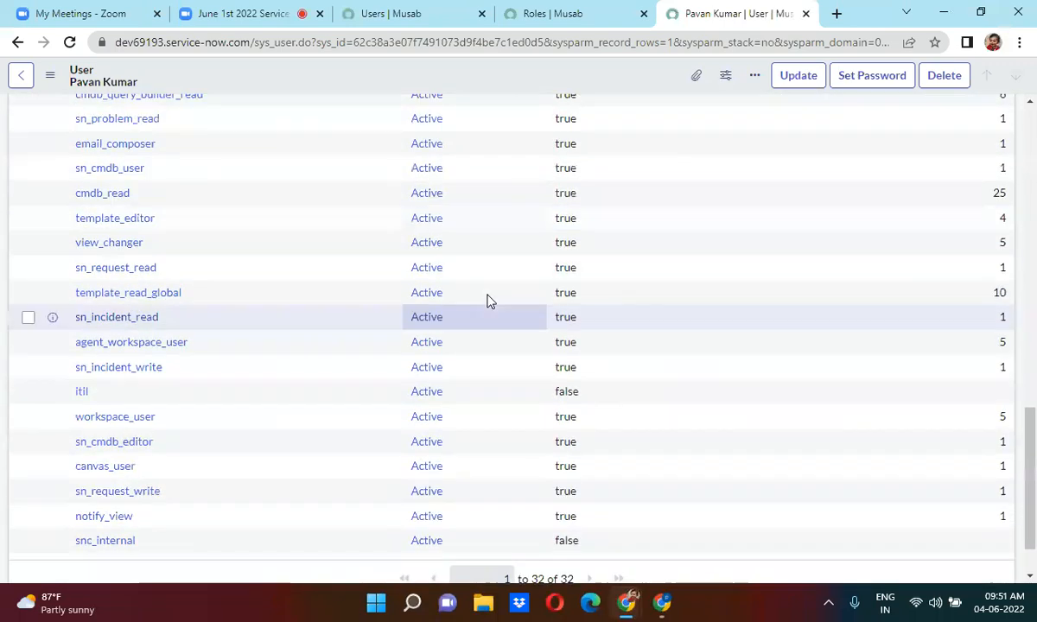
scroll(488, 301, up, 2)
scroll(488, 301, up, 5)
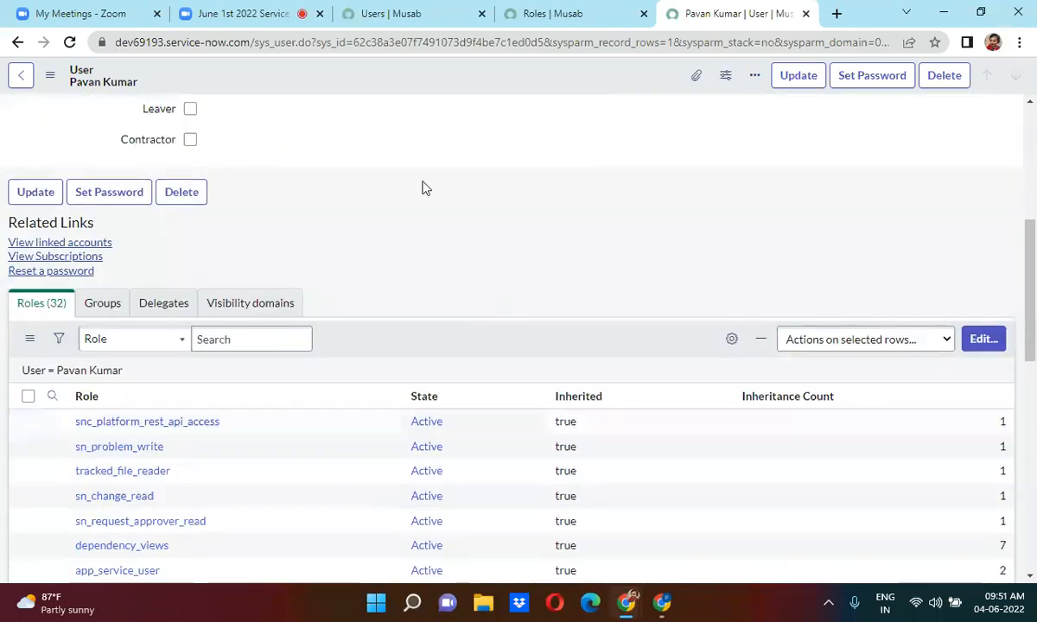
click(556, 13)
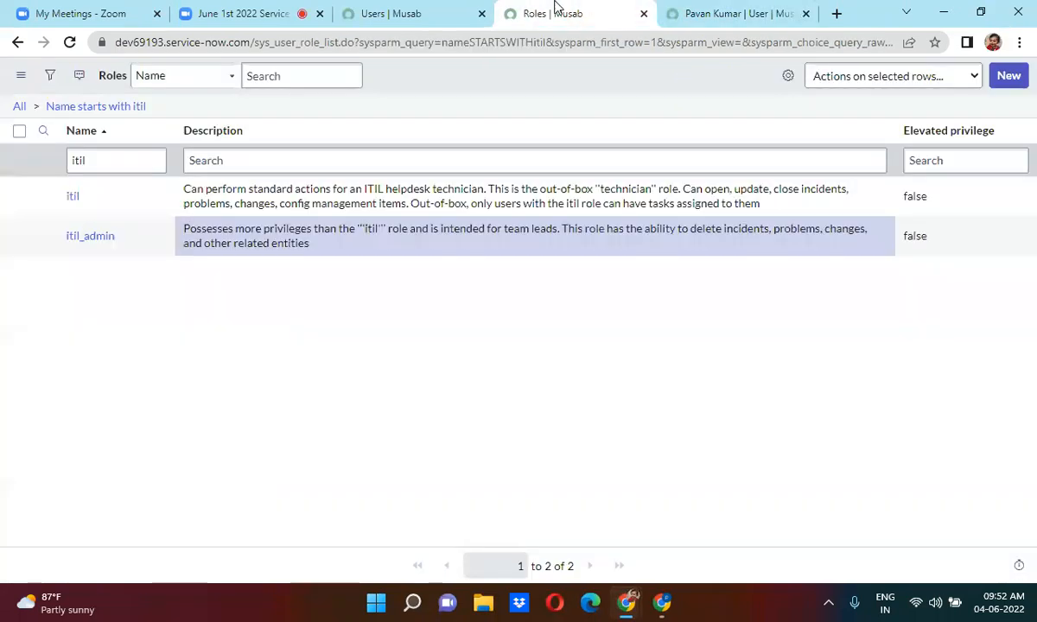
click(710, 10)
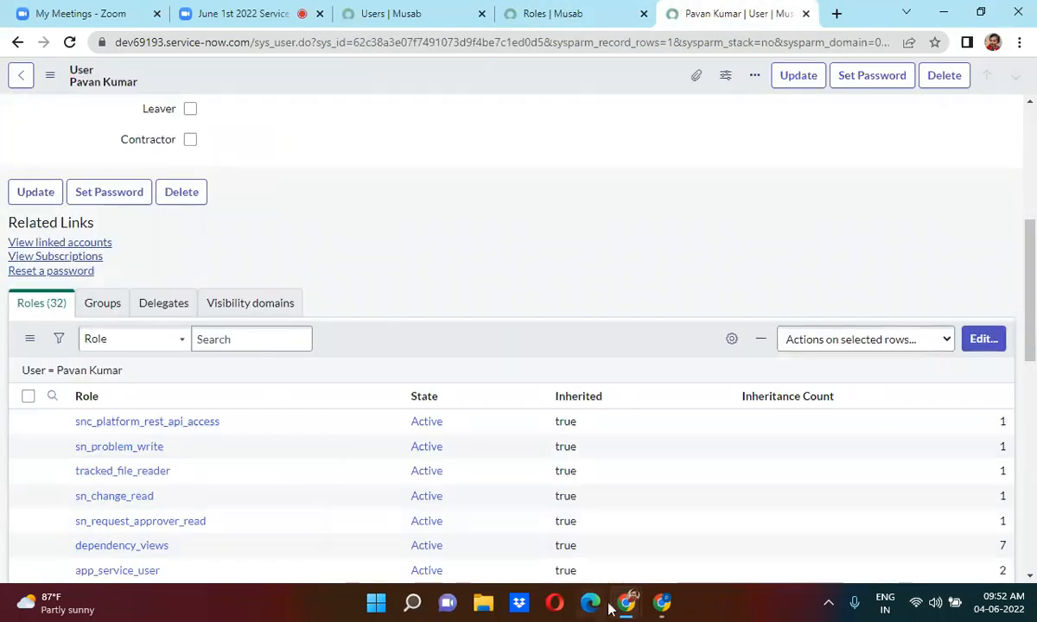
mouse_move(624, 604)
click(802, 509)
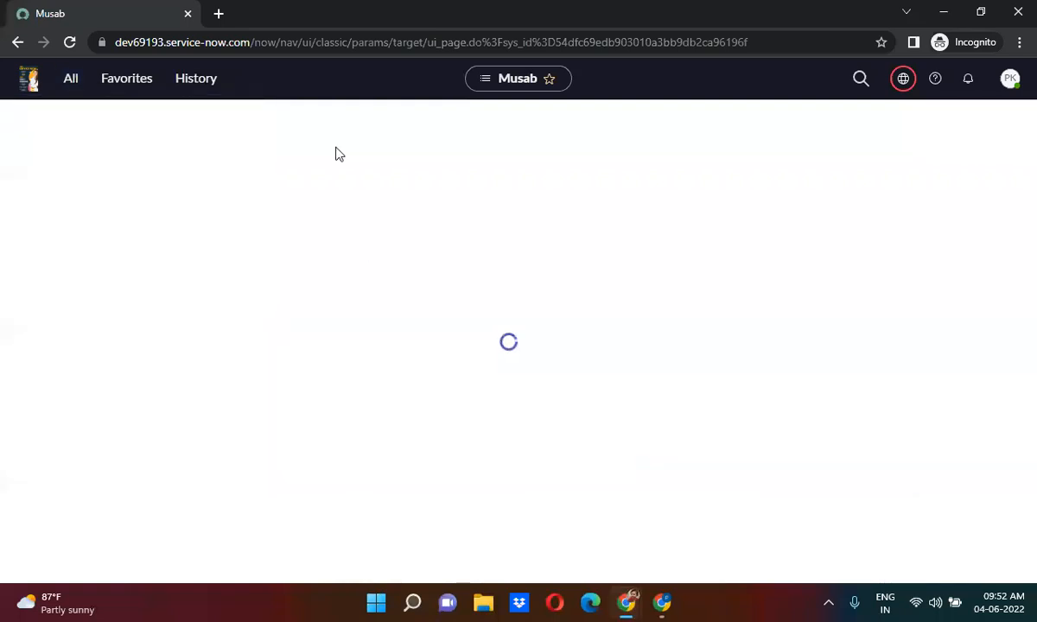
Reload the ServiceNow home page and scroll through the application navigator list.
click(71, 43)
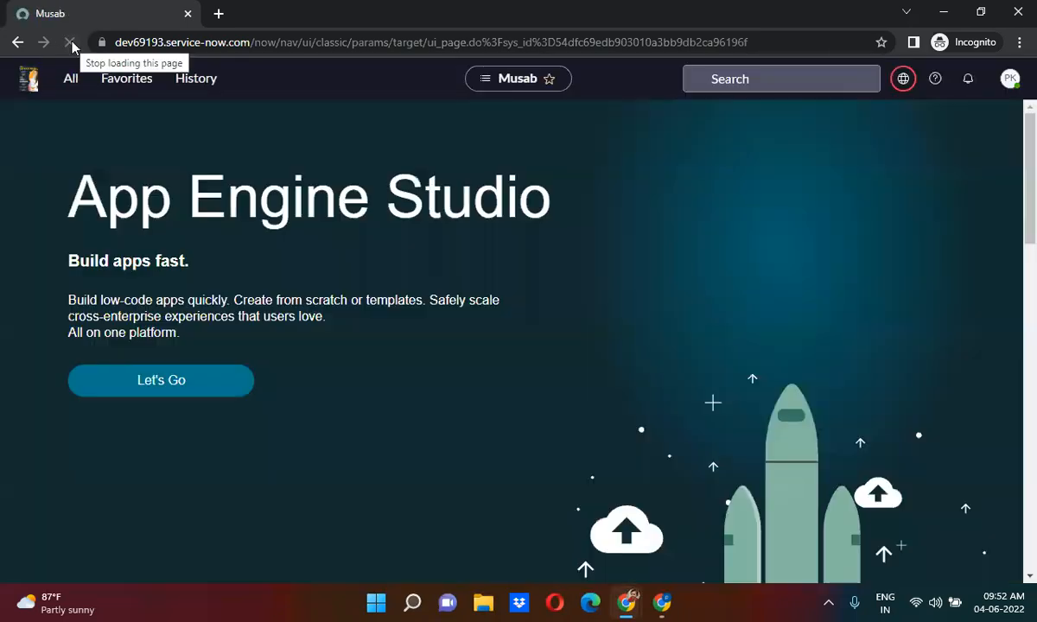
click(72, 94)
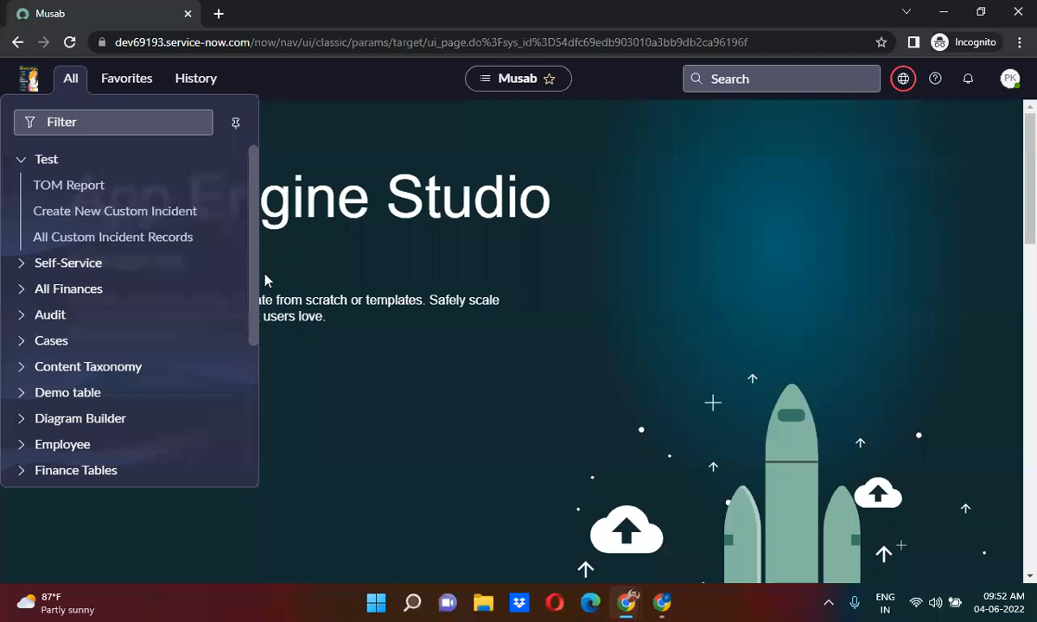
drag(257, 245, 247, 439)
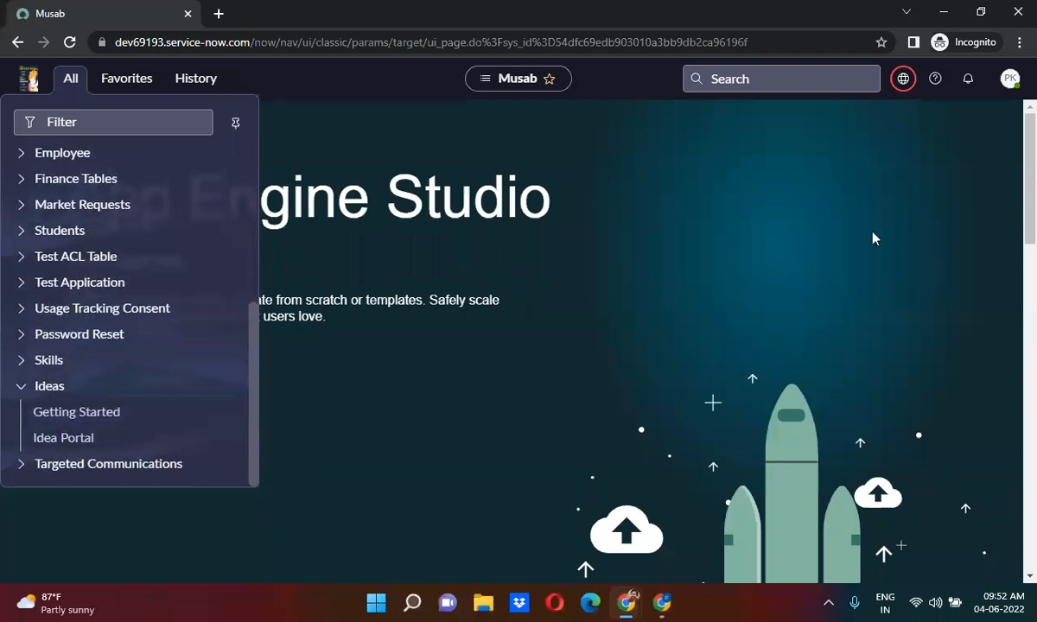
Log out and sign back in as the test user, fixing a stray user-name character.
click(1009, 82)
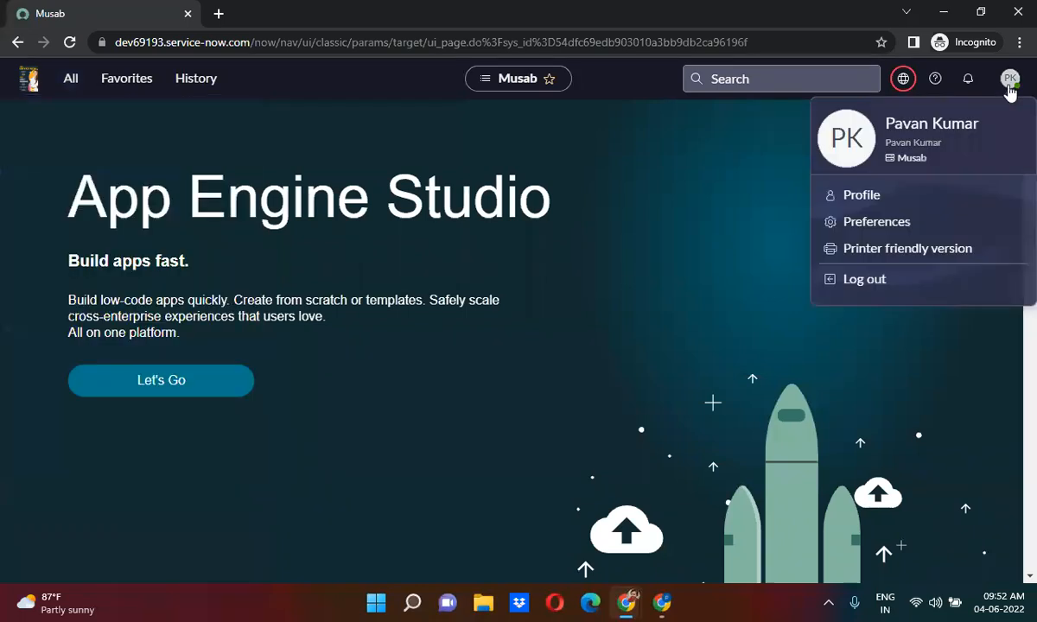
click(882, 283)
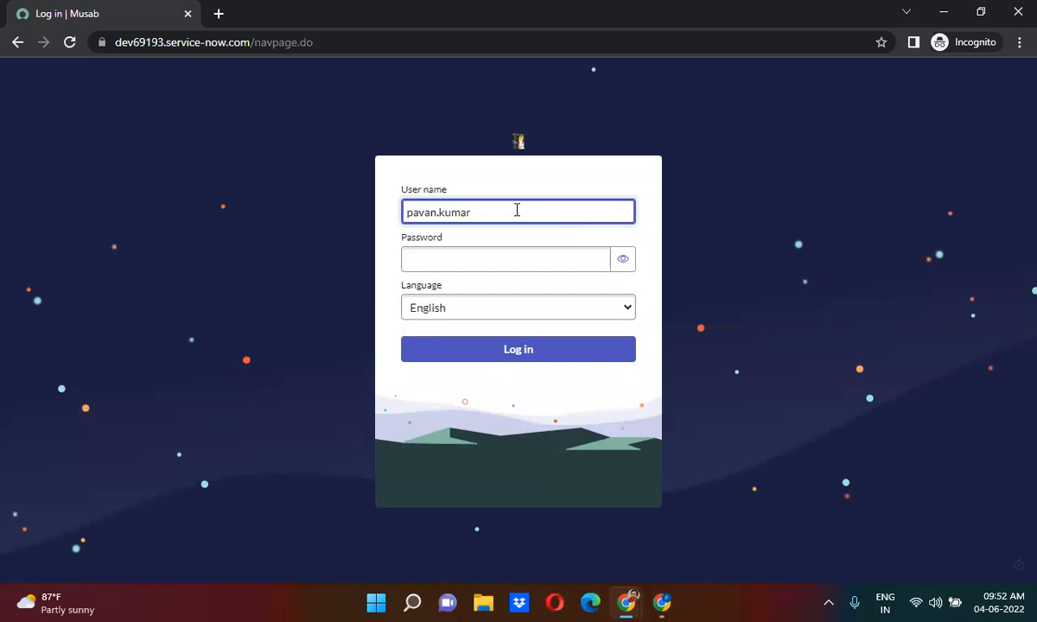
key(BackSpace)
click(443, 256)
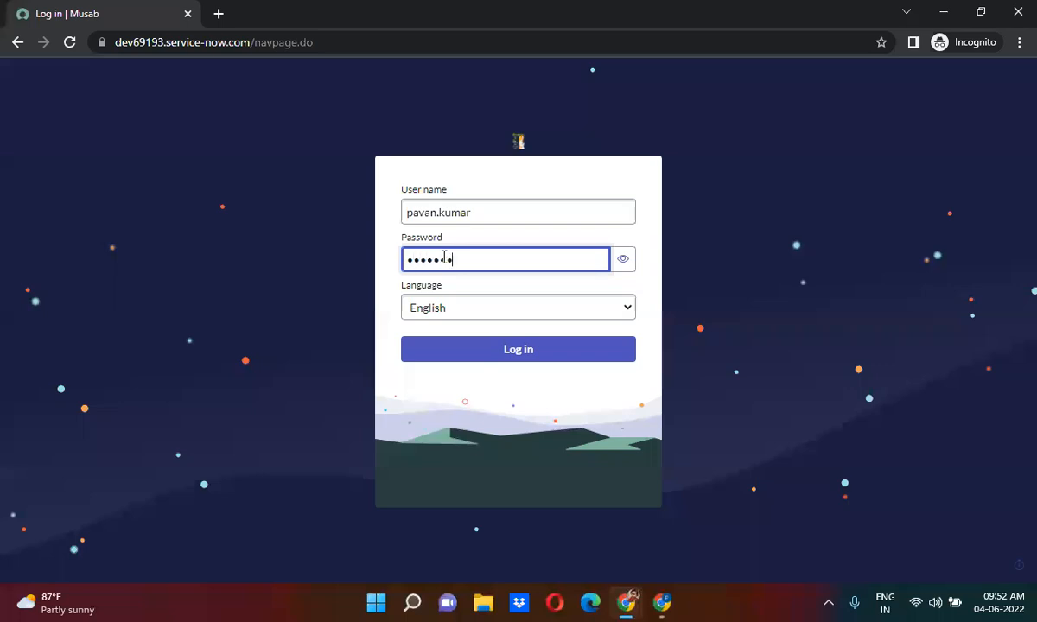
key(Return)
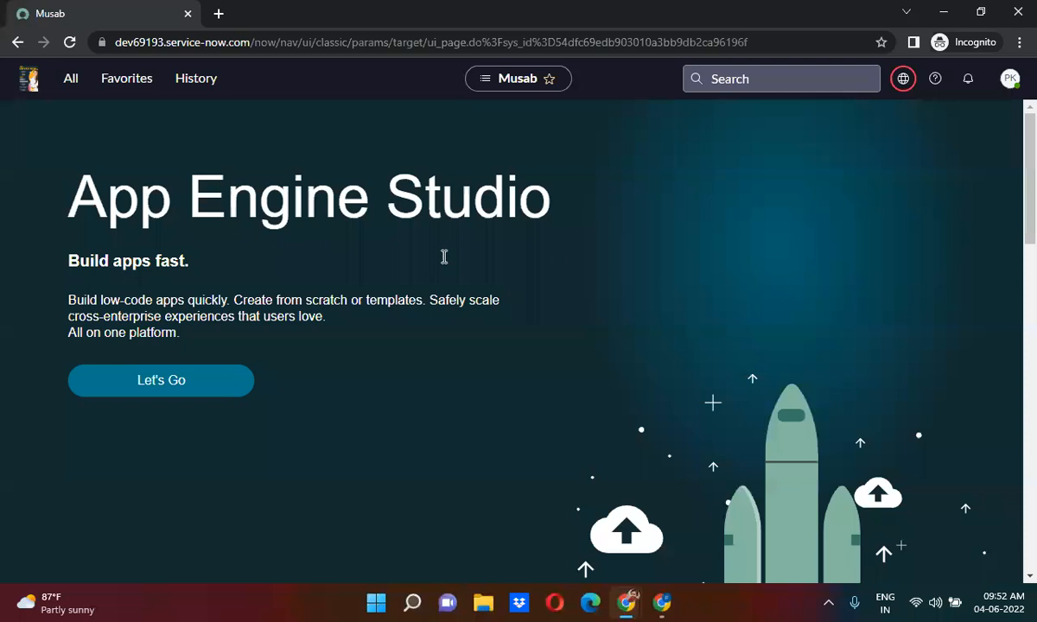
Browse the navigator, now listing Test, Audit and Cases, then return to the user record window.
click(71, 78)
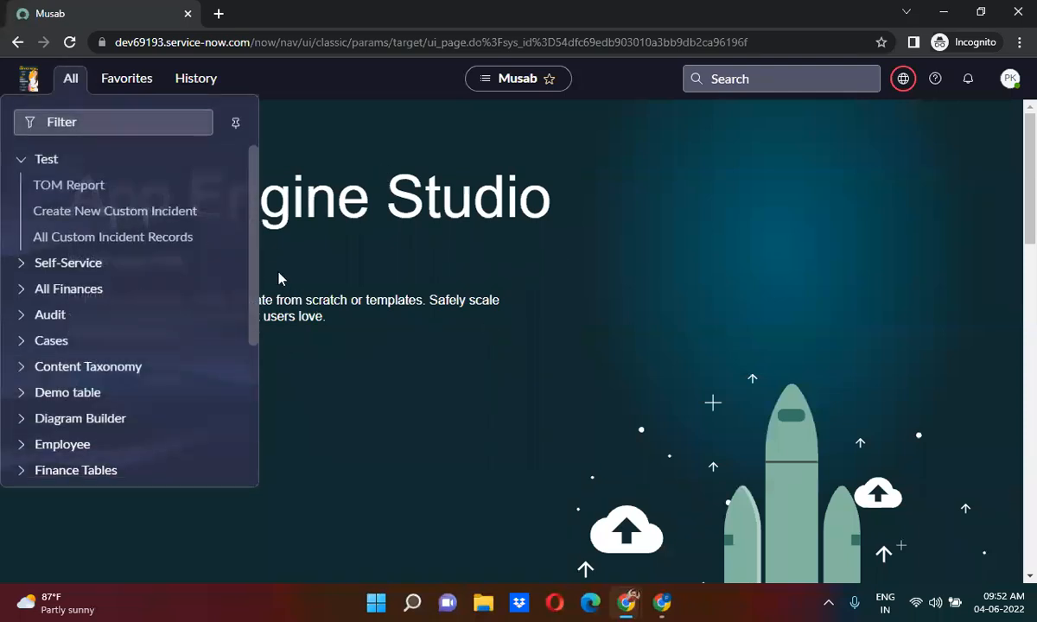
drag(254, 242, 253, 448)
drag(259, 393, 277, 248)
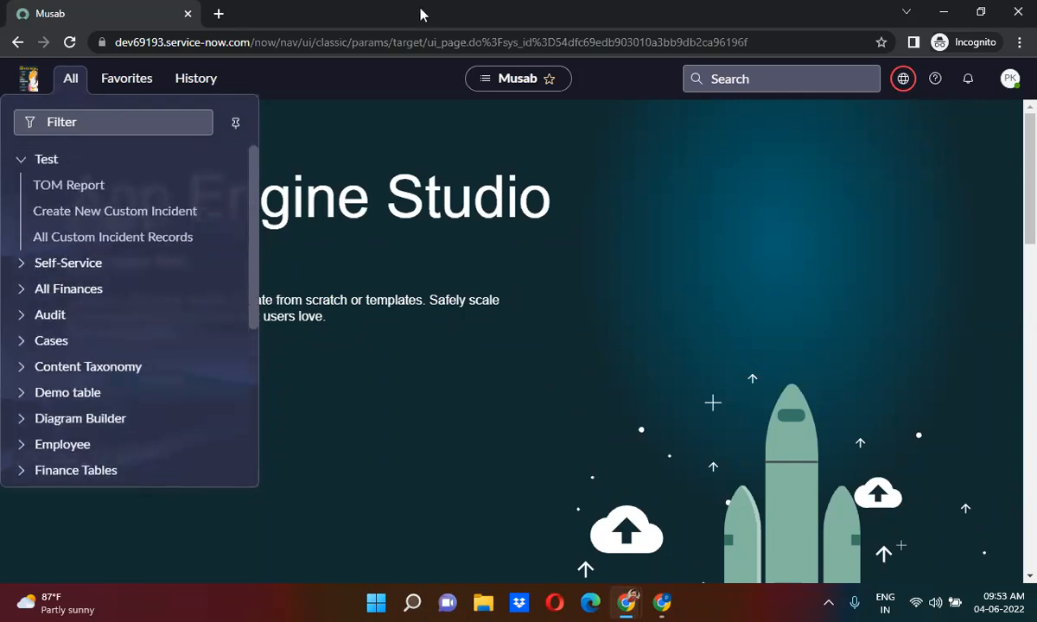
click(944, 12)
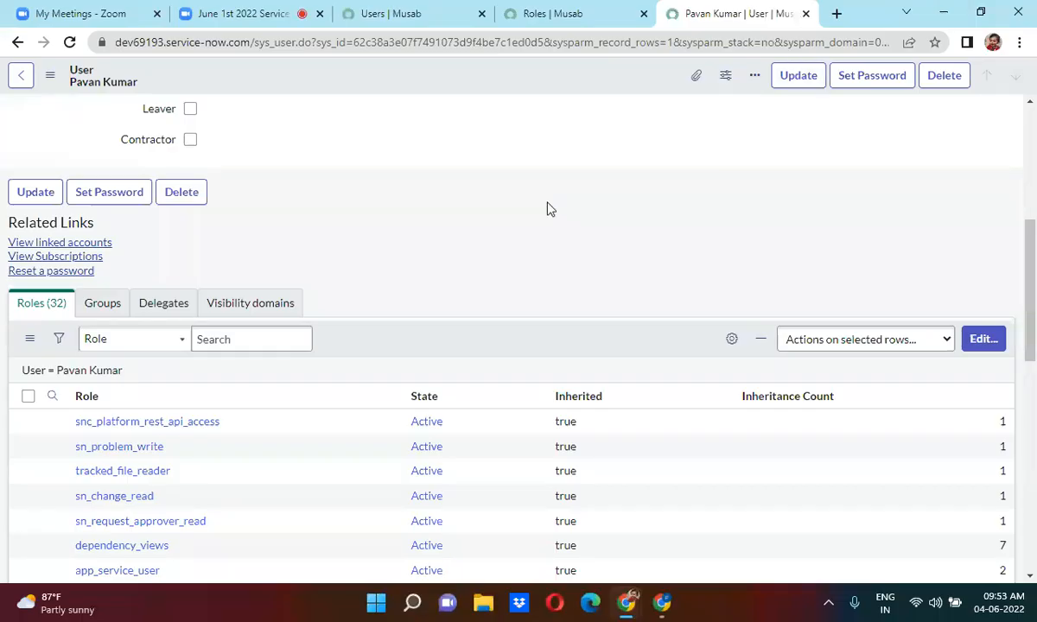
Reload the user record and scroll through its Roles related list.
scroll(545, 208, up, 4)
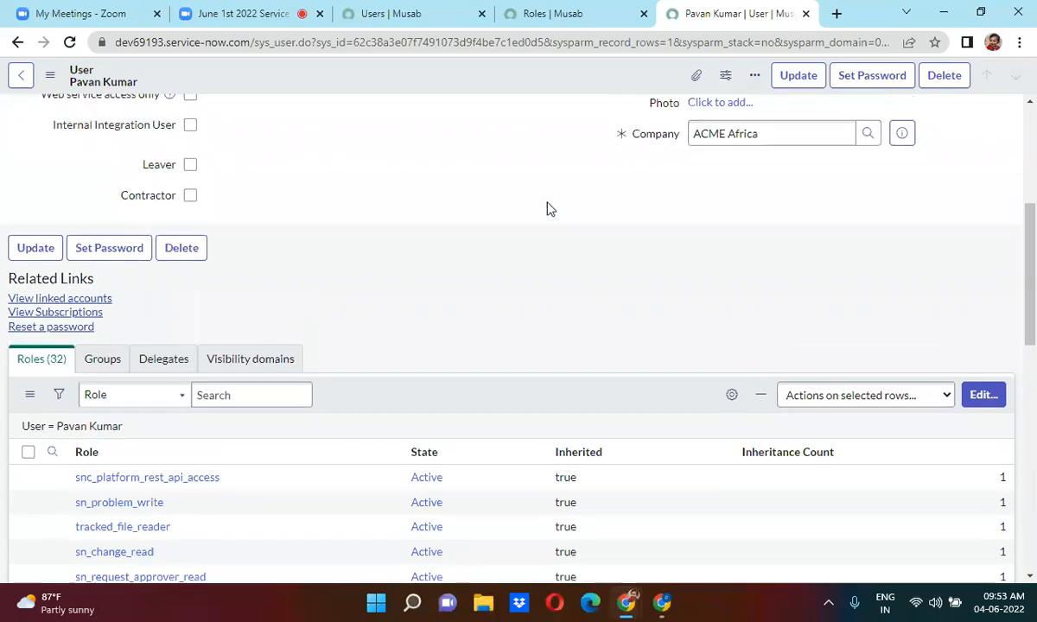
scroll(546, 208, up, 1)
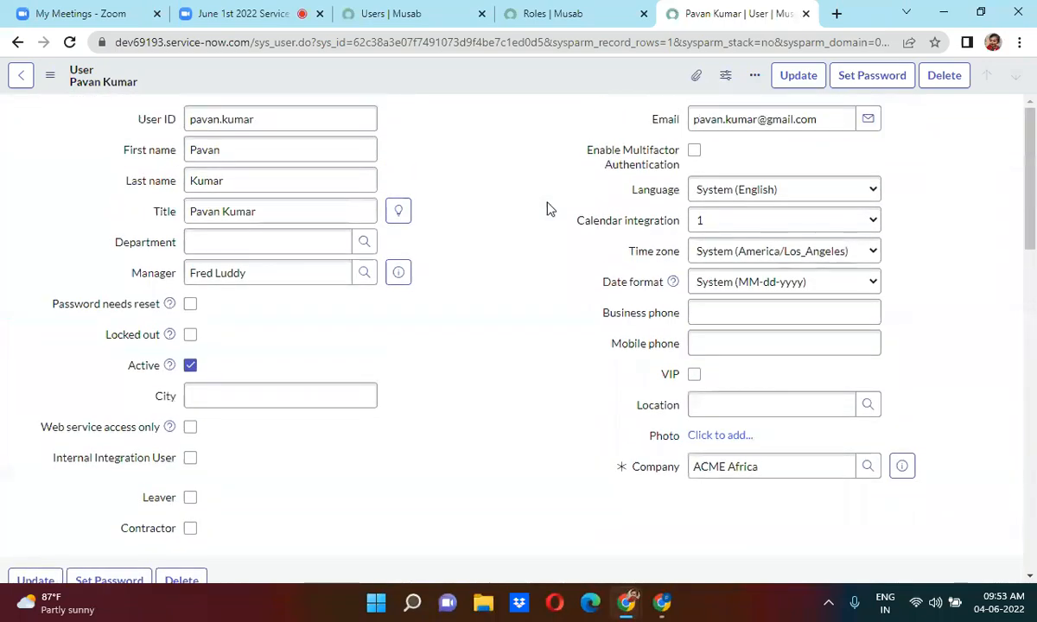
click(67, 43)
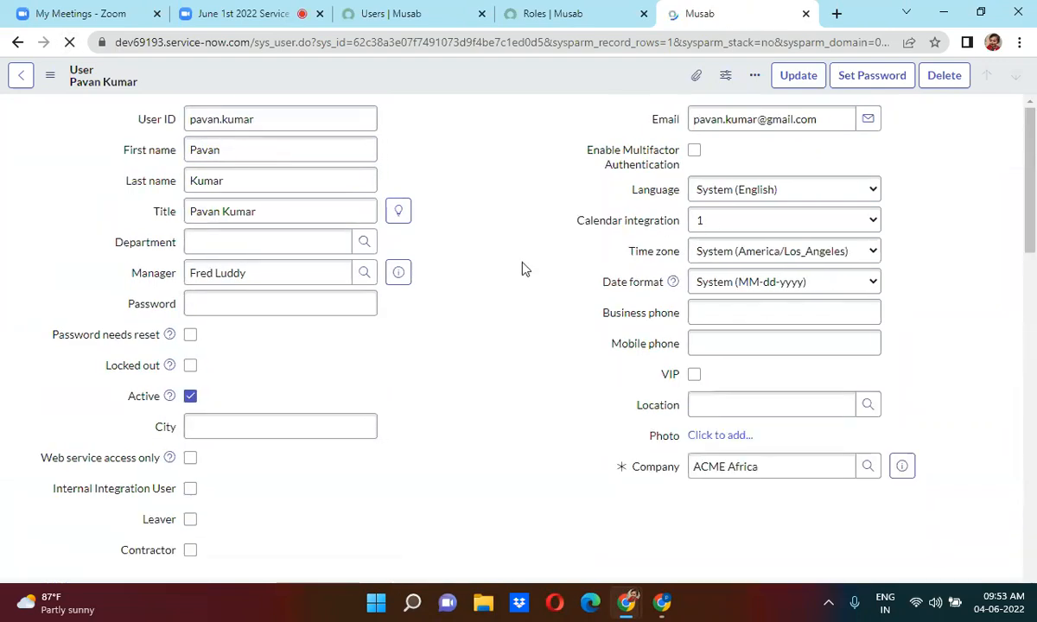
scroll(509, 368, down, 5)
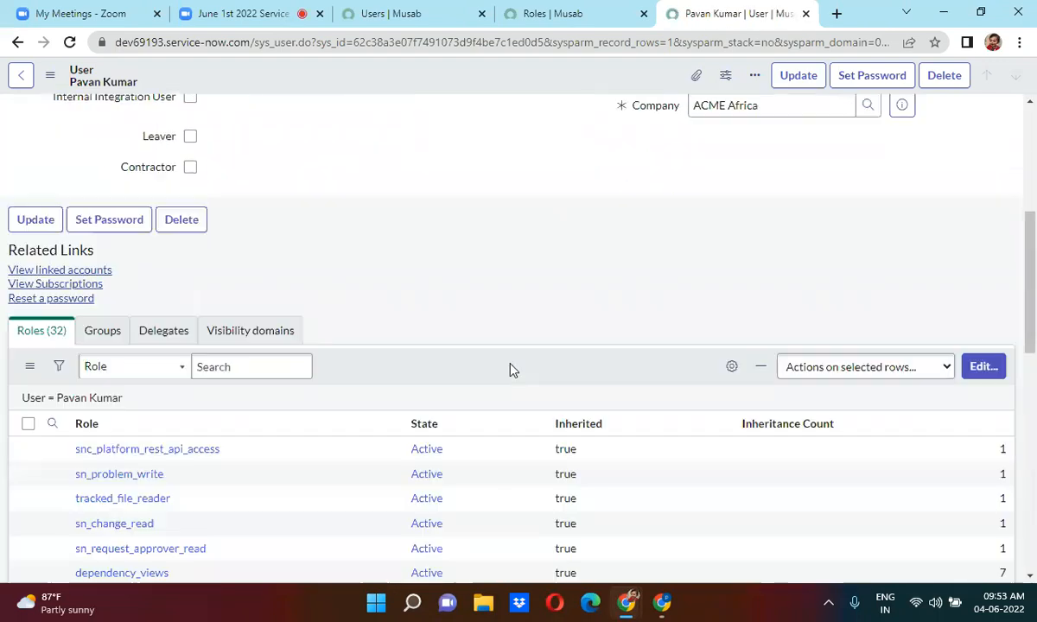
scroll(510, 370, down, 2)
scroll(510, 369, down, 3)
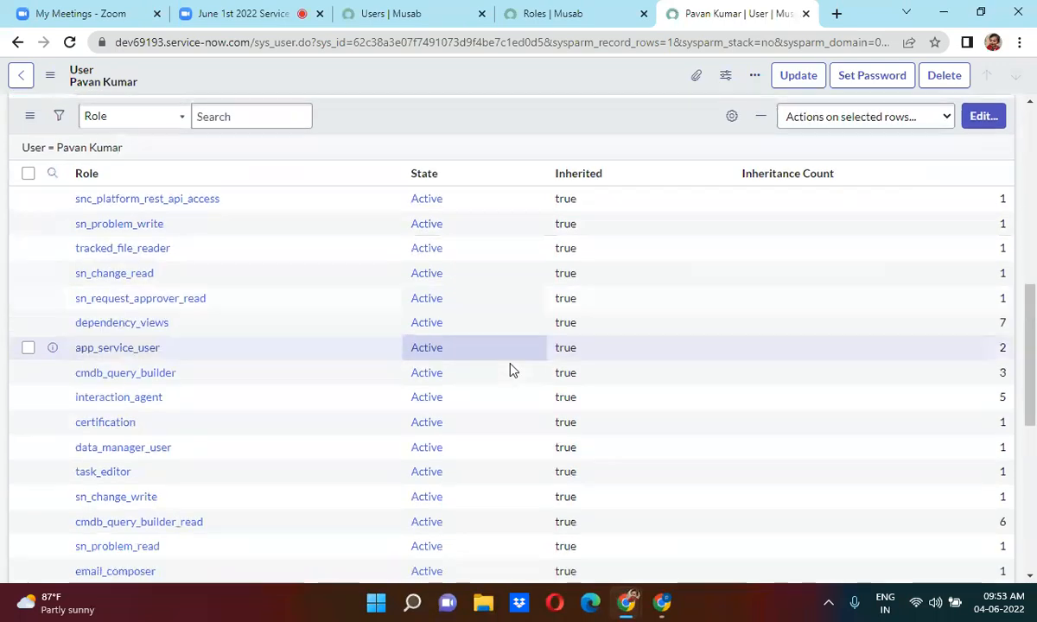
scroll(510, 370, up, 10)
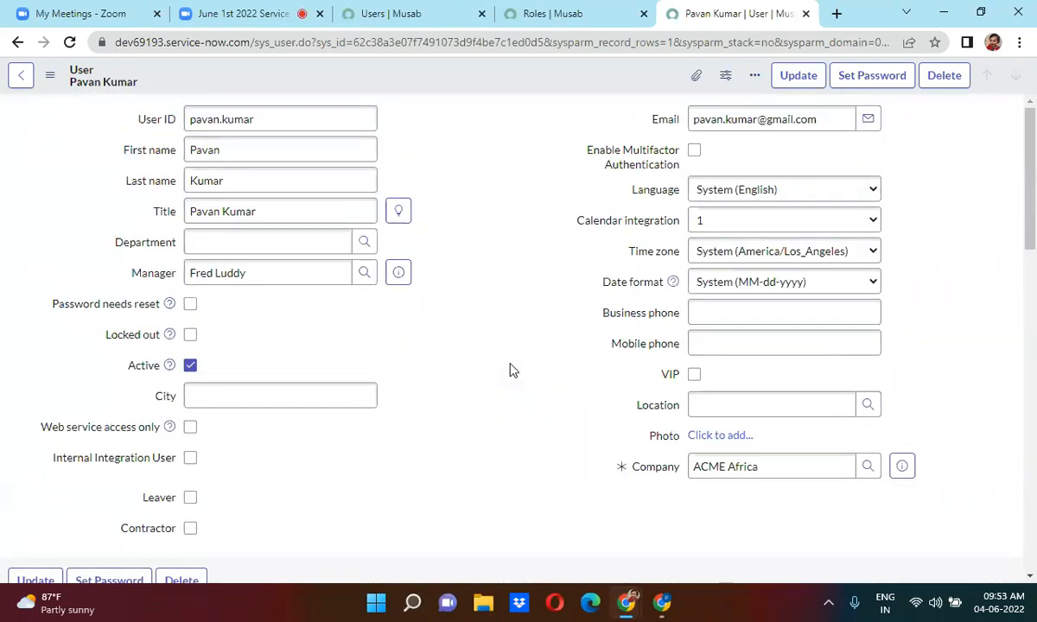
Close the leftover incognito session window.
mouse_move(626, 602)
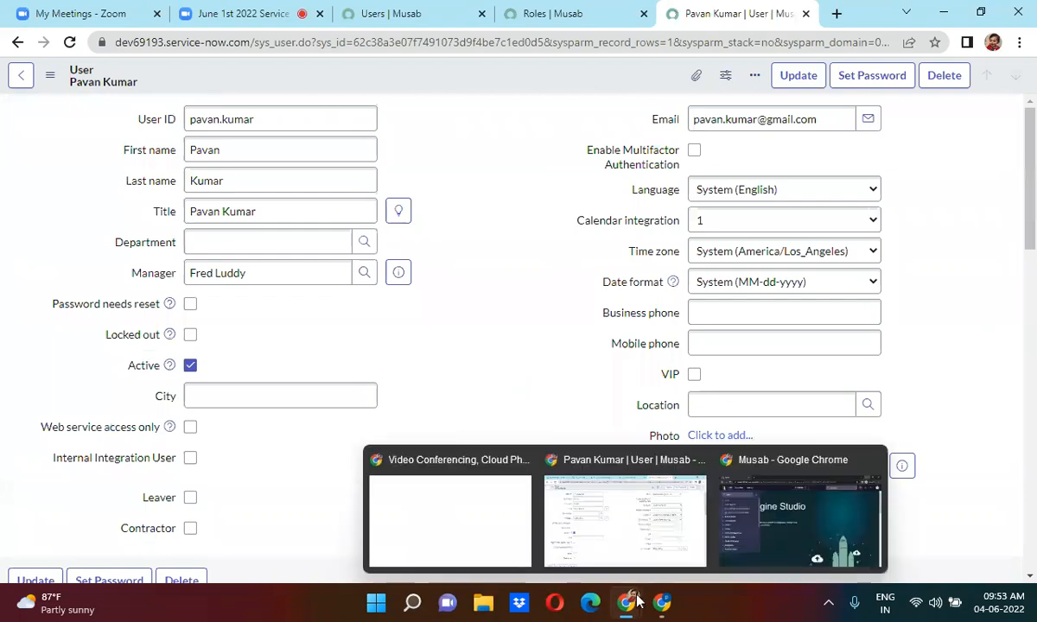
click(730, 533)
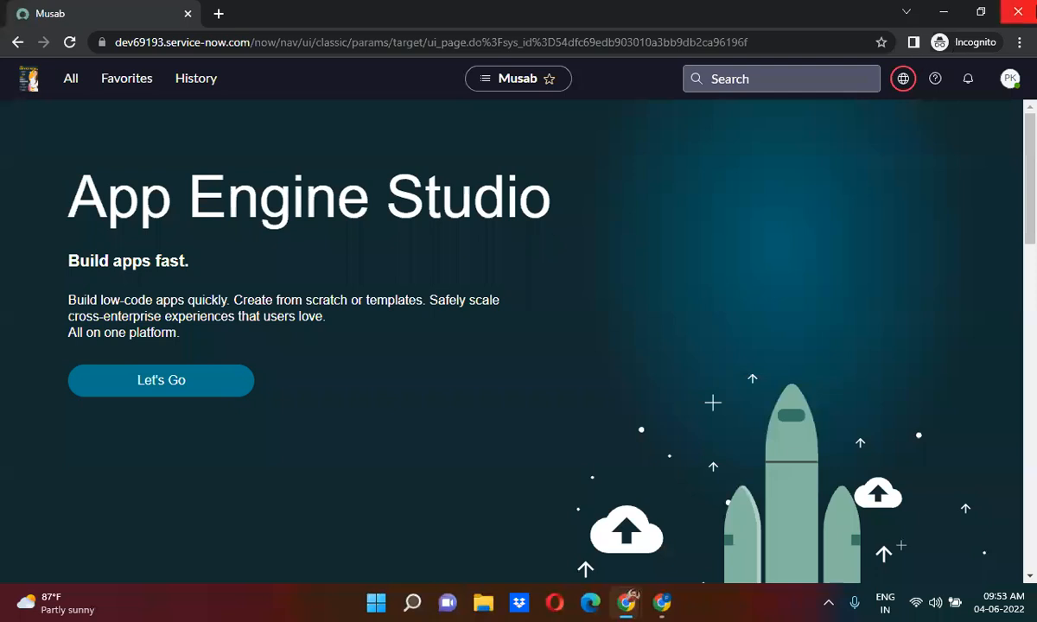
click(1018, 17)
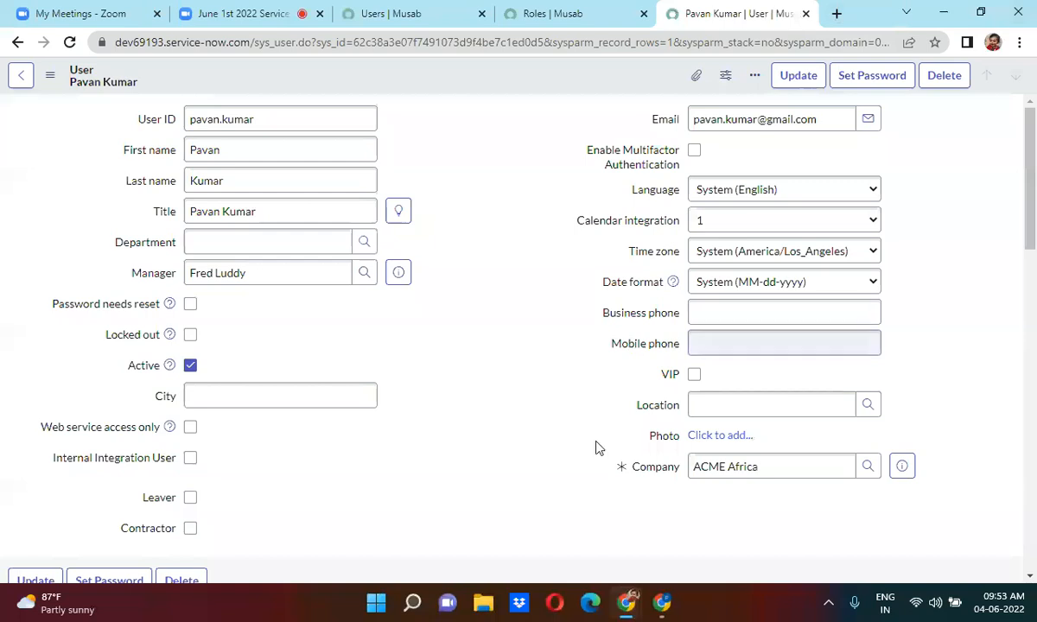
click(667, 614)
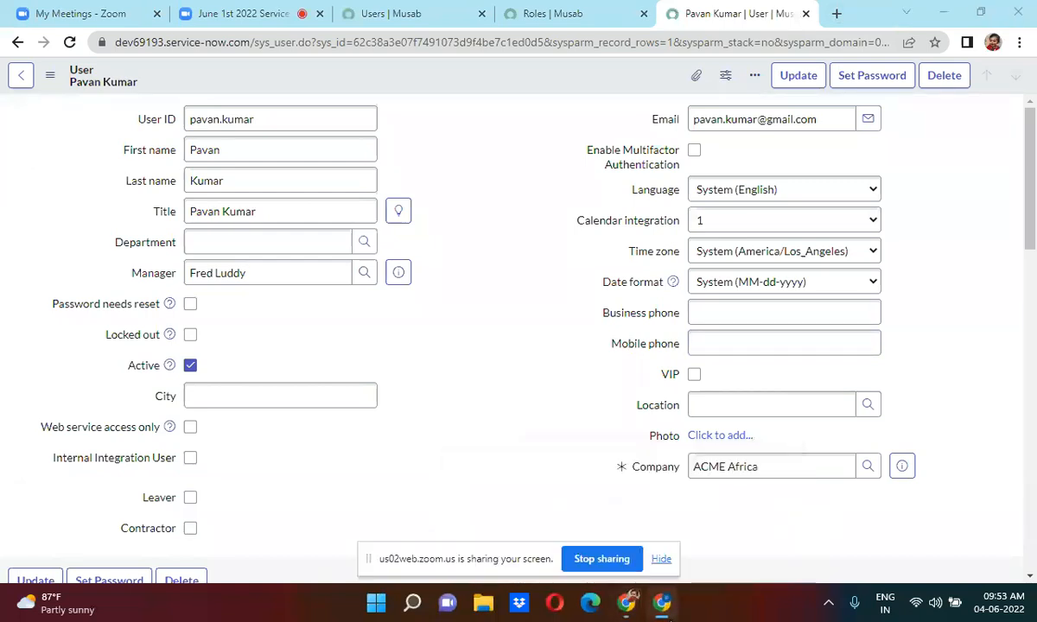
click(799, 75)
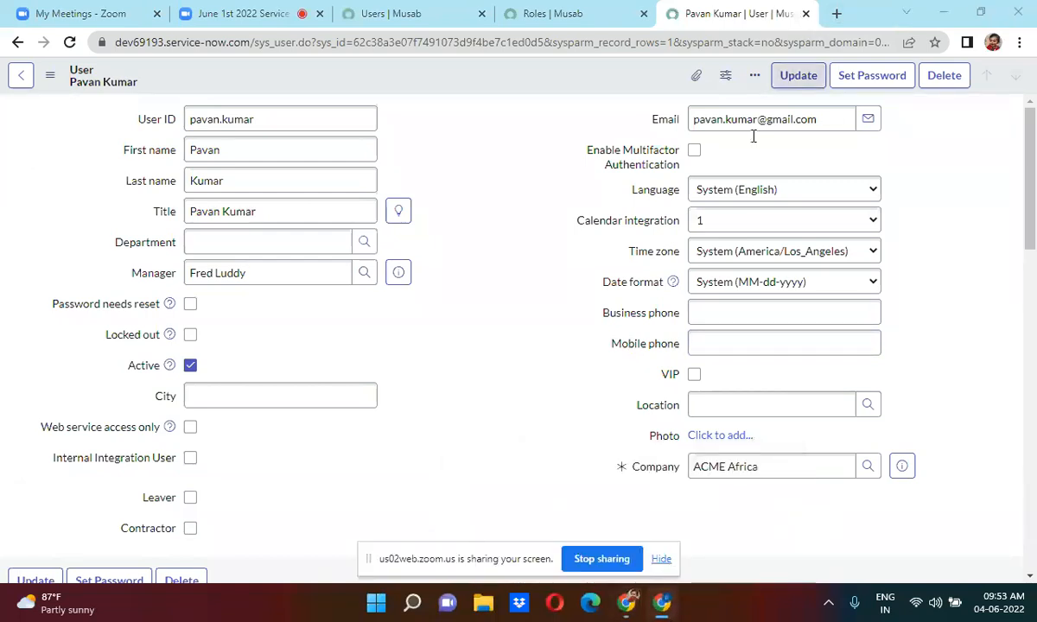
click(760, 189)
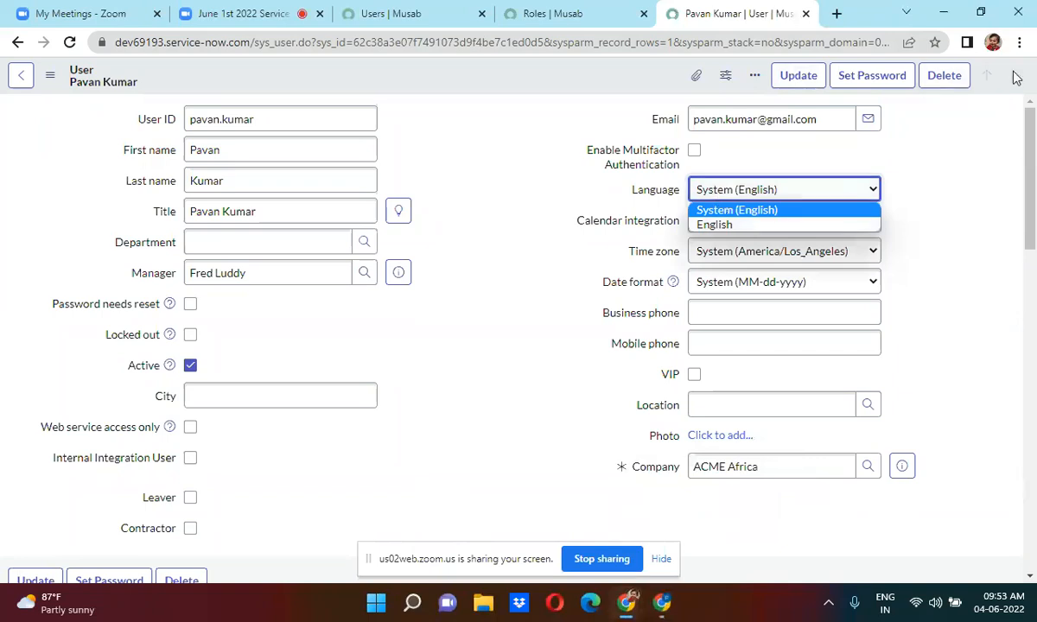
click(1019, 41)
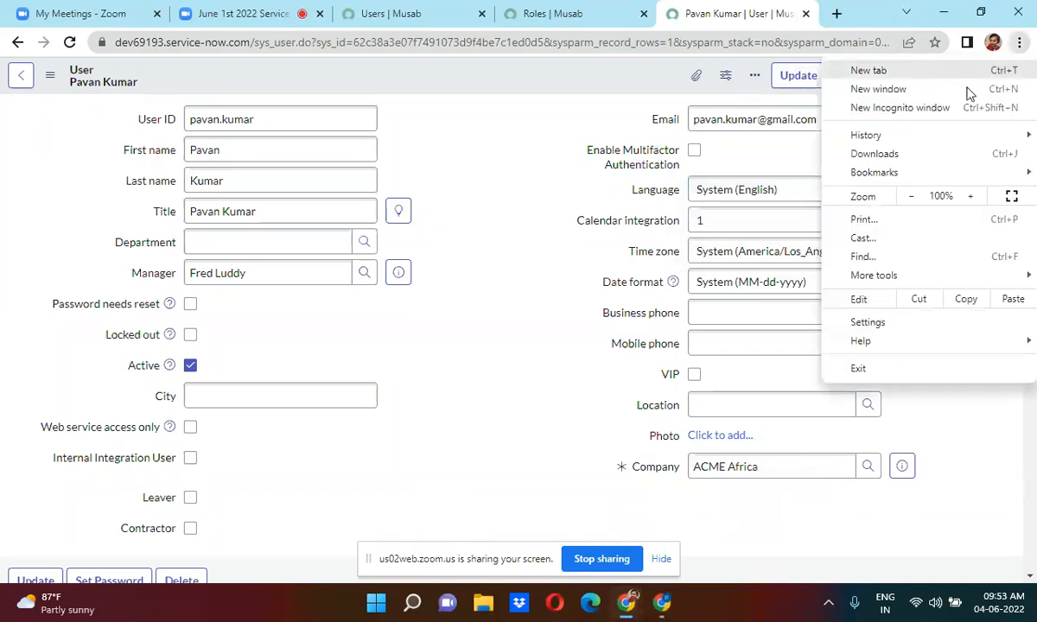
Open a new incognito window at dev69193.service-now.com and log in with the test user's credentials.
click(921, 108)
text(dev)
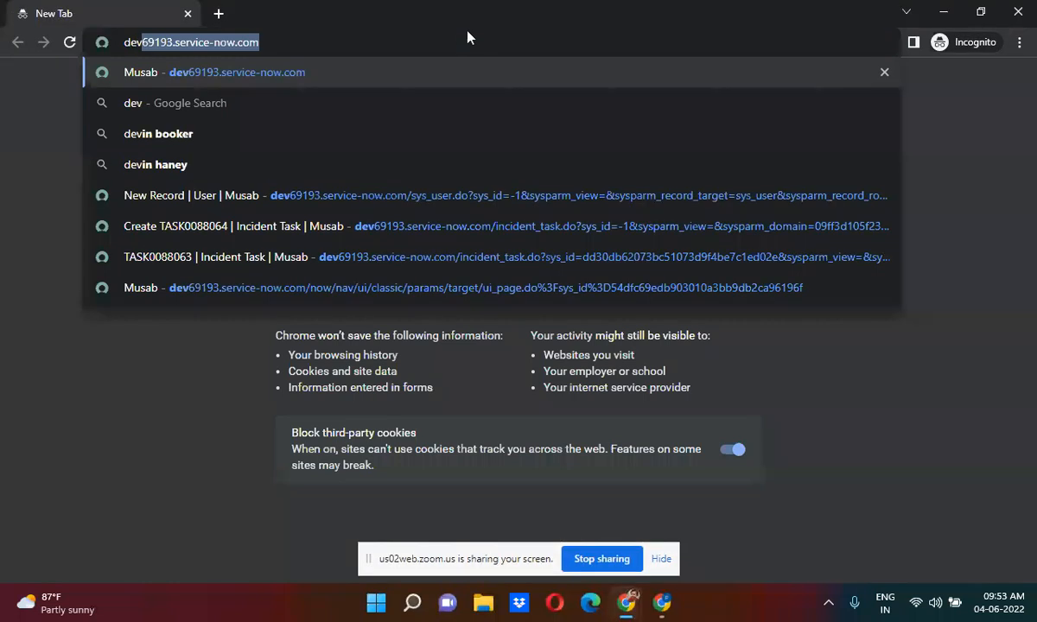
click(302, 81)
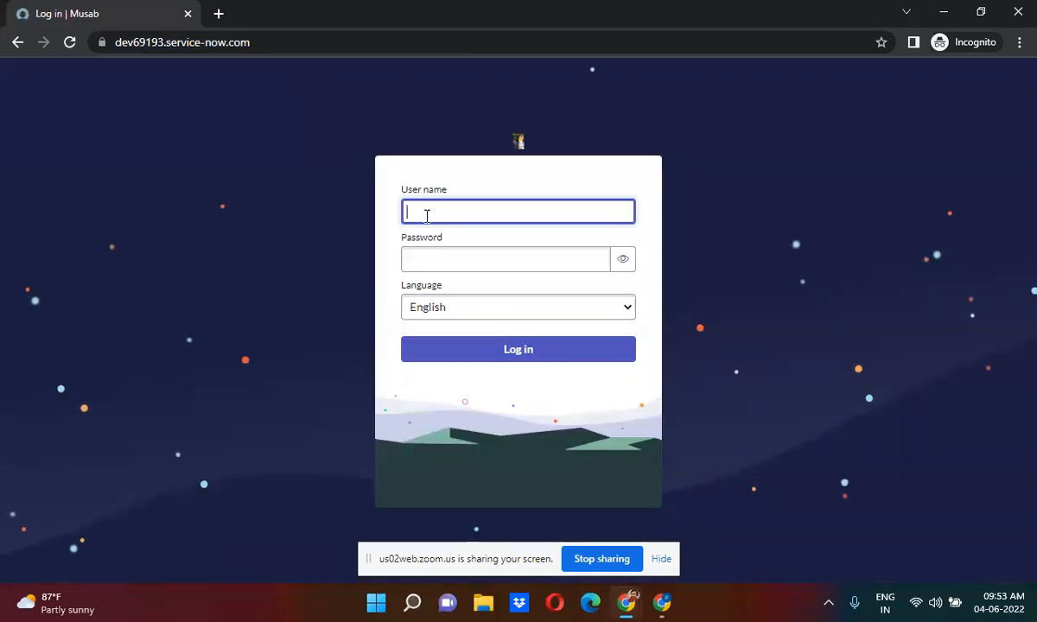
click(451, 269)
text(*****)
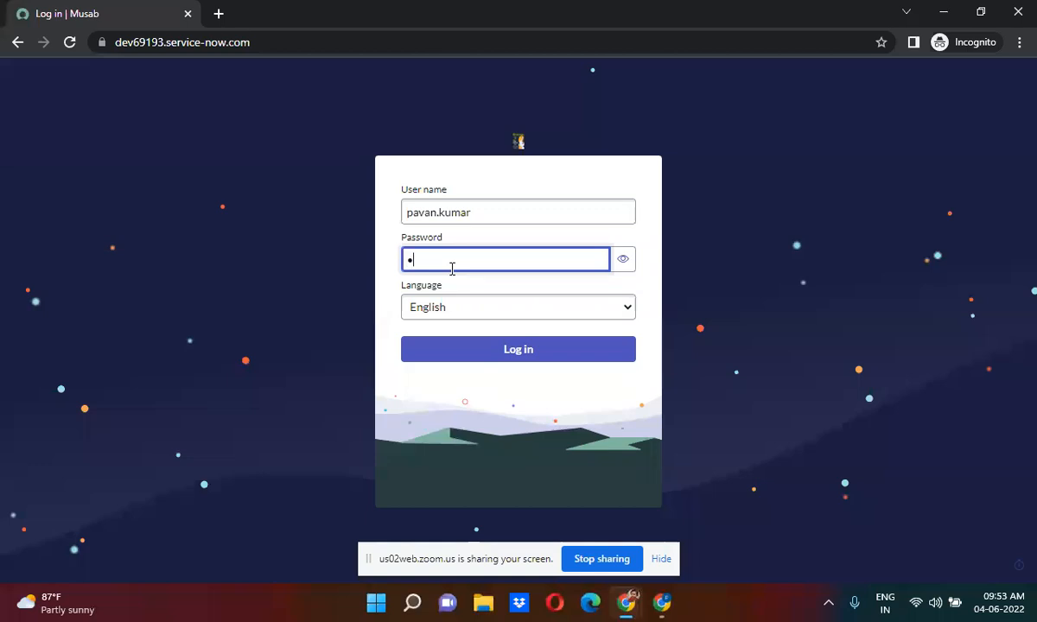
text(*****)
key(Return)
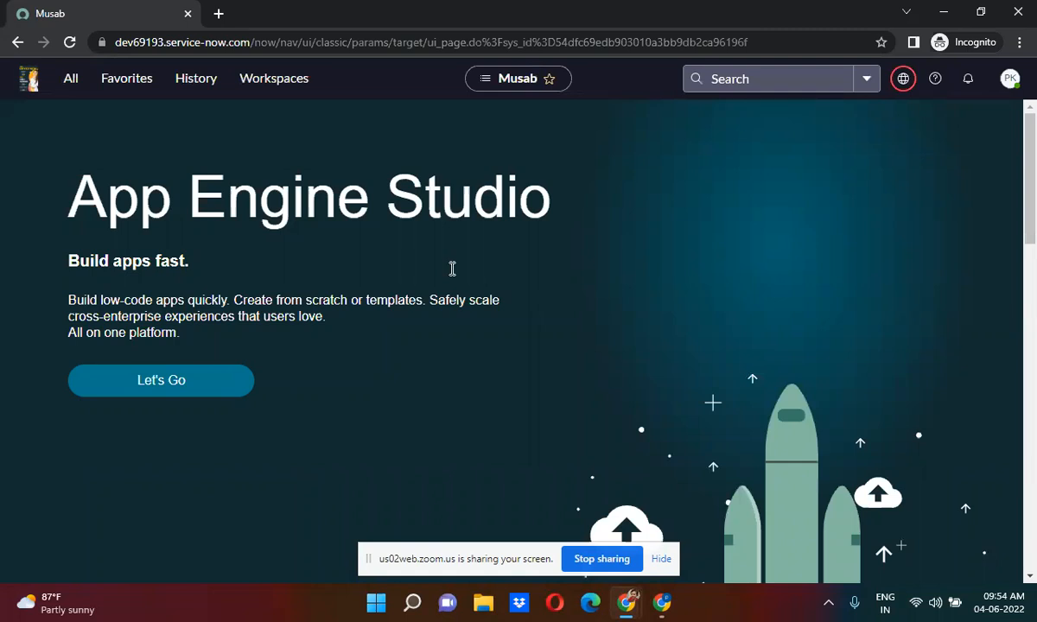
Scroll through the test user's full application navigator list, then minimize the private window.
click(71, 80)
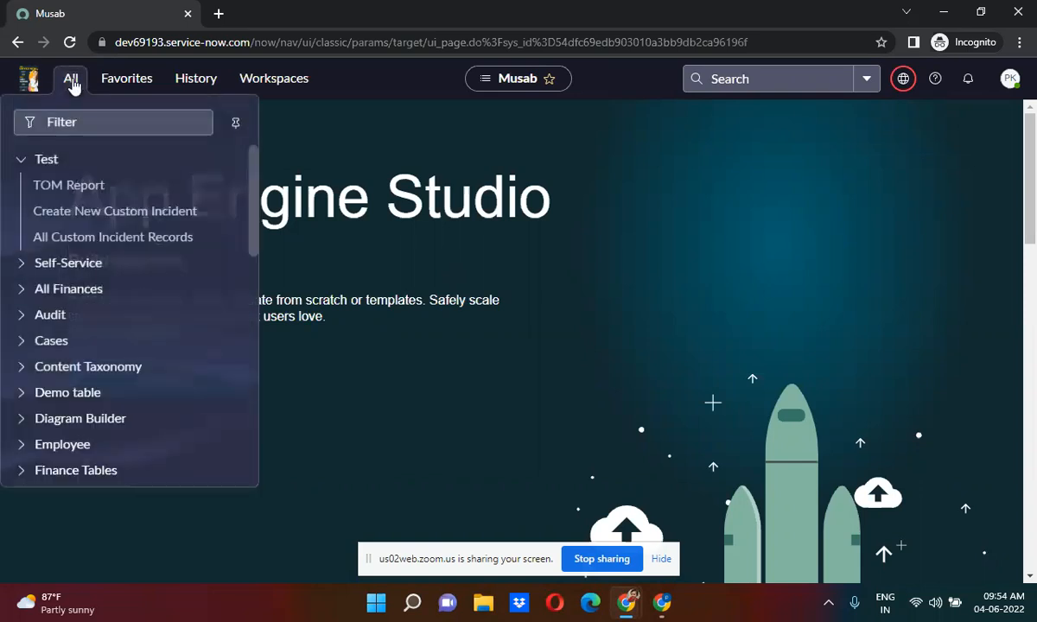
drag(257, 205, 255, 330)
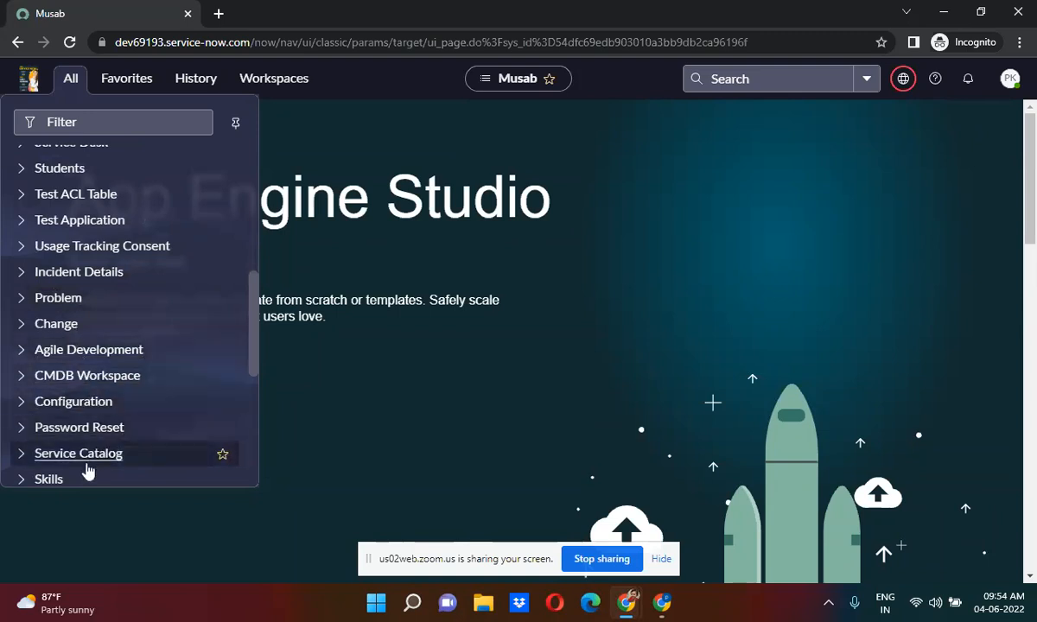
drag(256, 335, 258, 169)
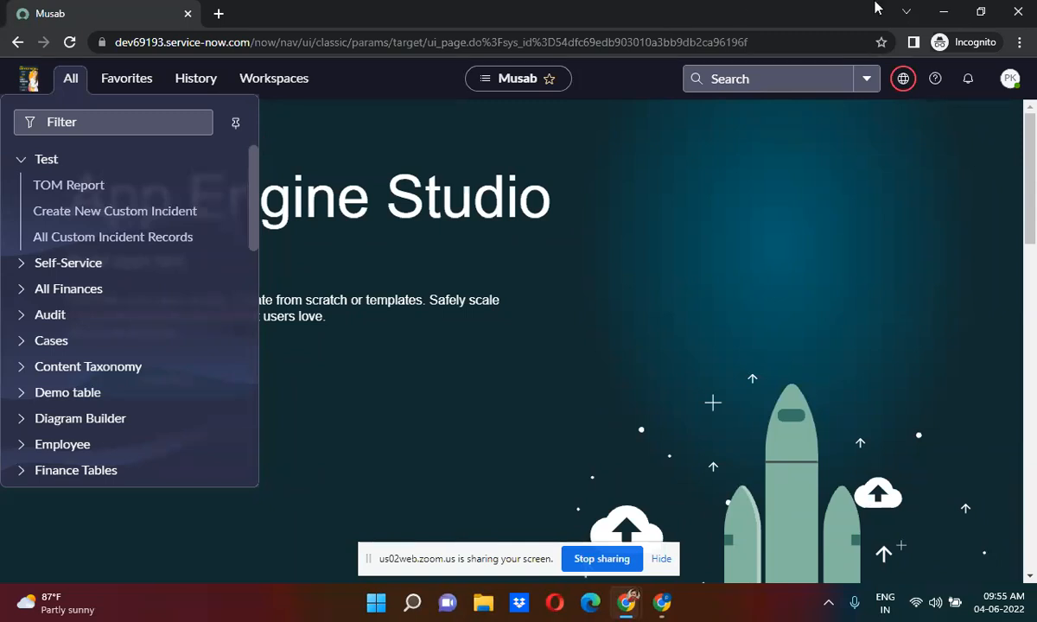
click(943, 13)
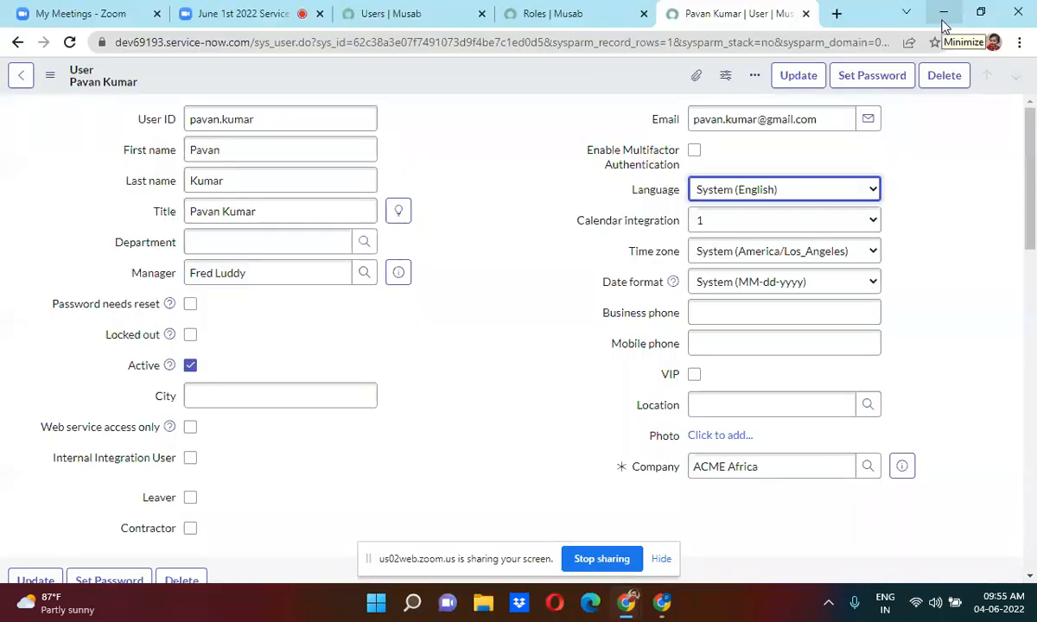
Scroll the user record and open the Edit Members page for its roles.
click(465, 385)
scroll(465, 383, down, 1)
scroll(465, 384, down, 10)
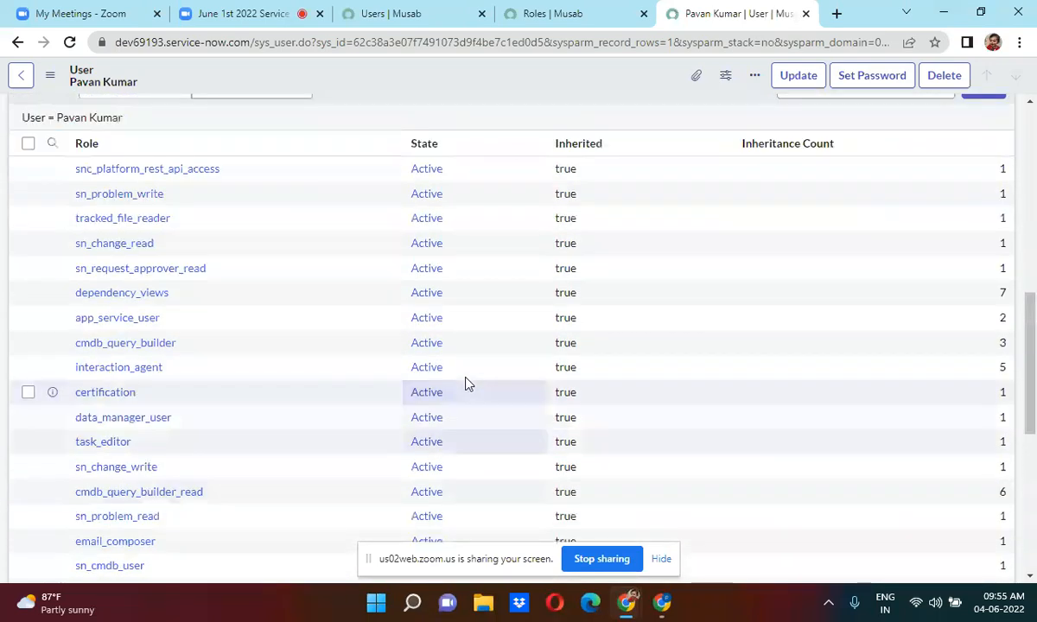
scroll(464, 384, up, 2)
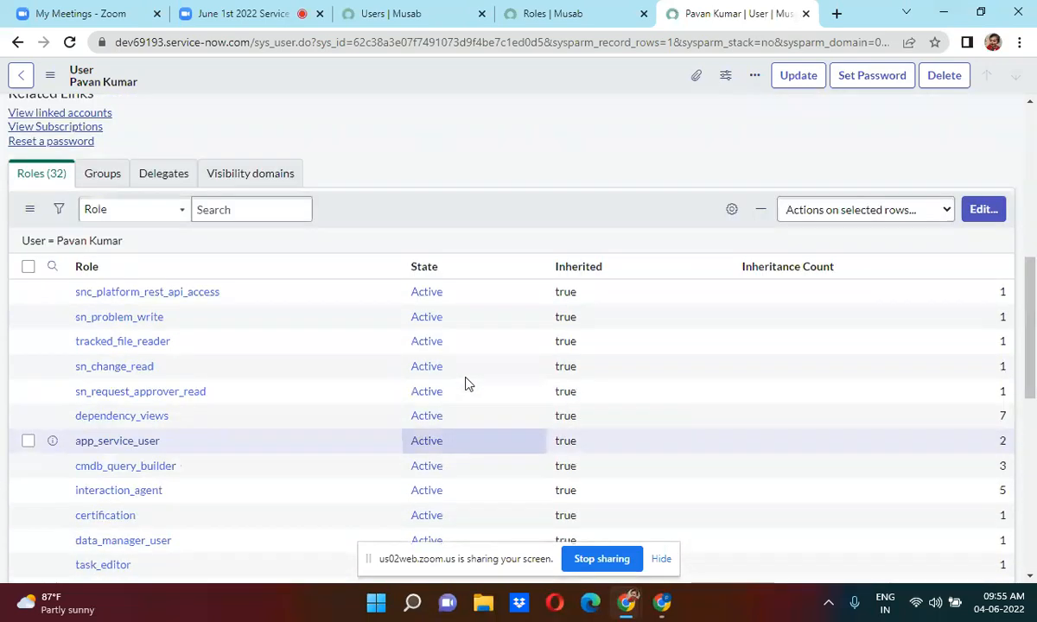
click(992, 209)
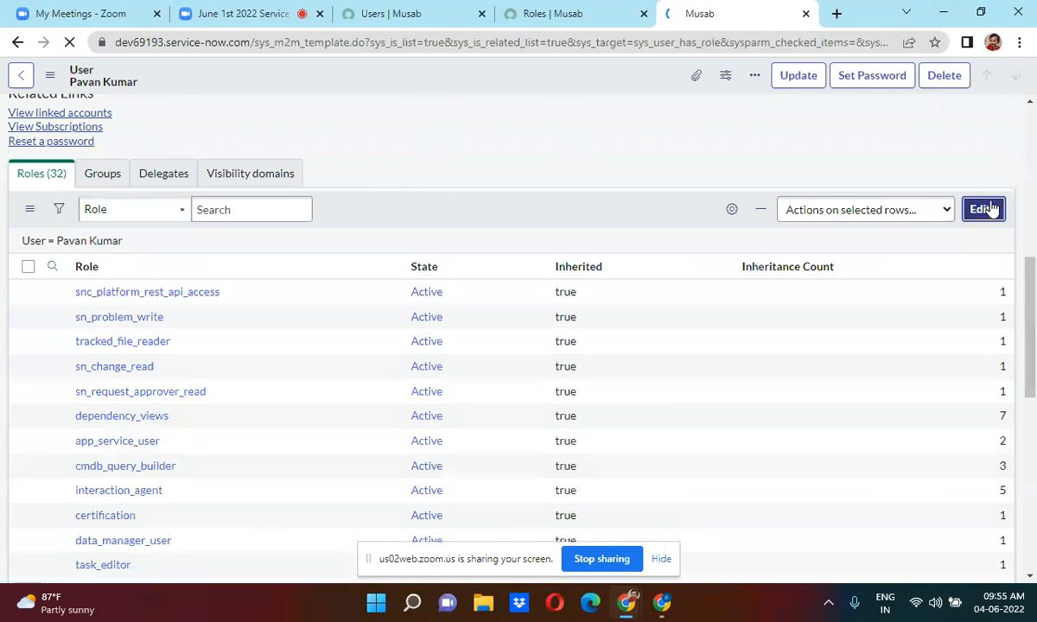
Filter roles by 'agen', add agent_admin and agent_workspace_user, and save the role list.
click(257, 271)
text(grc)
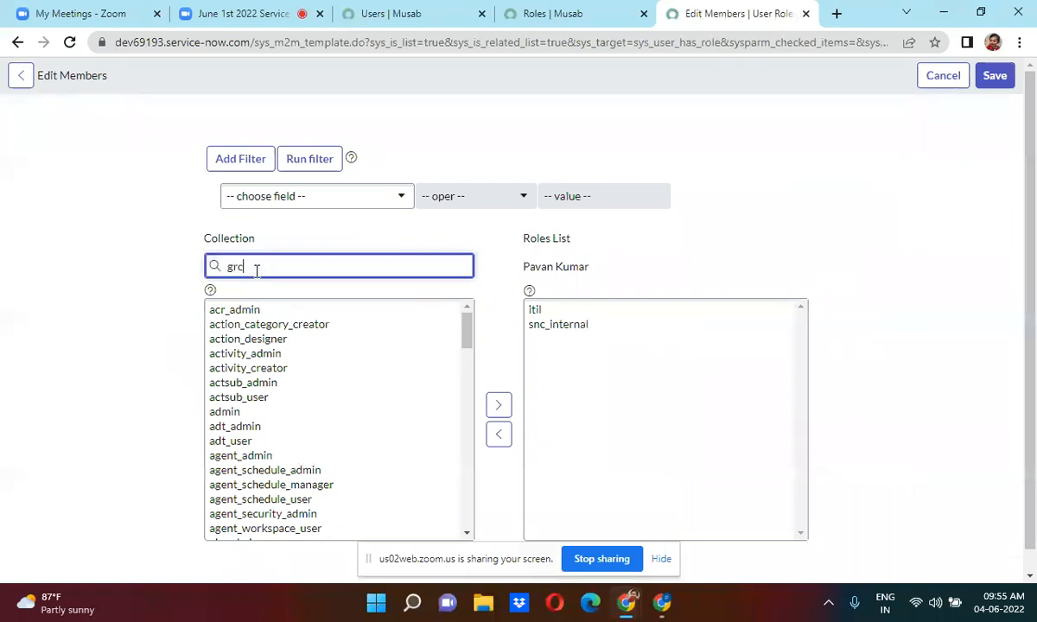
key(BackSpace)
key(BackSpace)
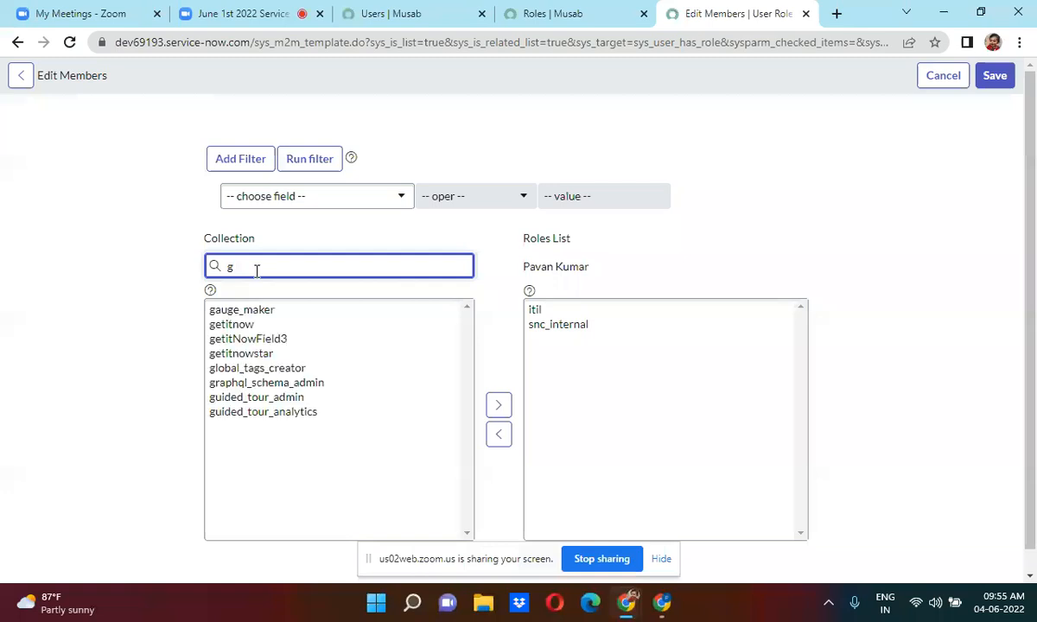
key(BackSpace)
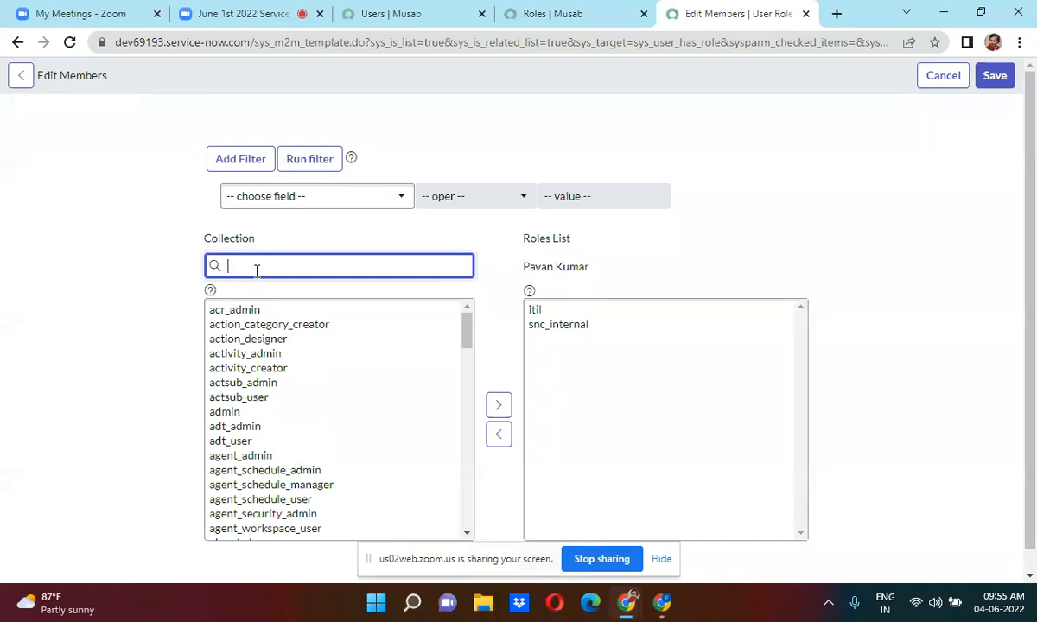
text(perf)
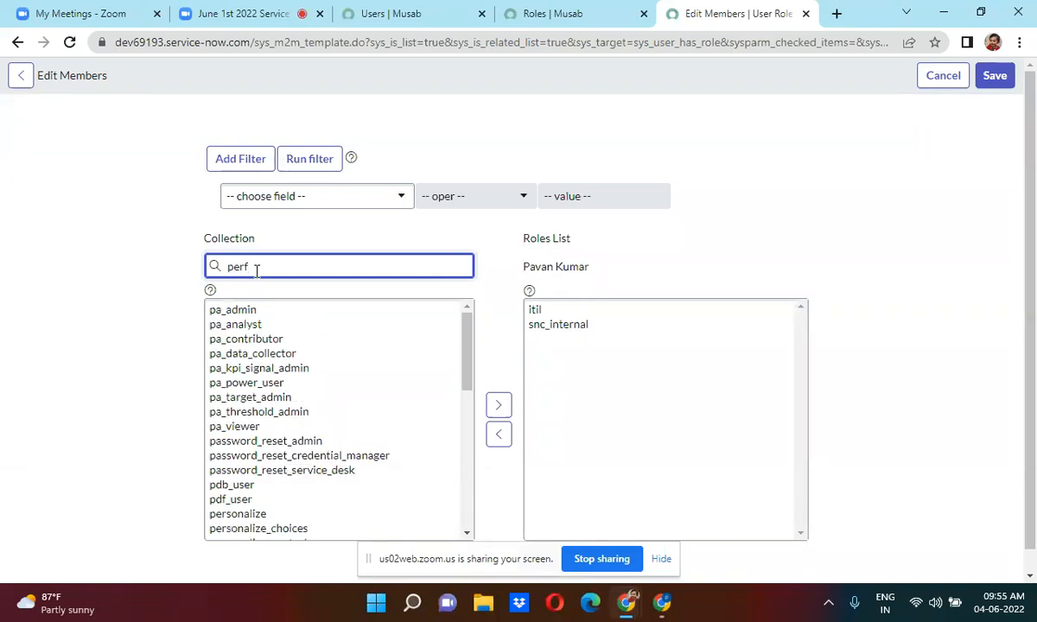
key(BackSpace)
key(BackSpace)
key(BackSpace)
key(BackSpace)
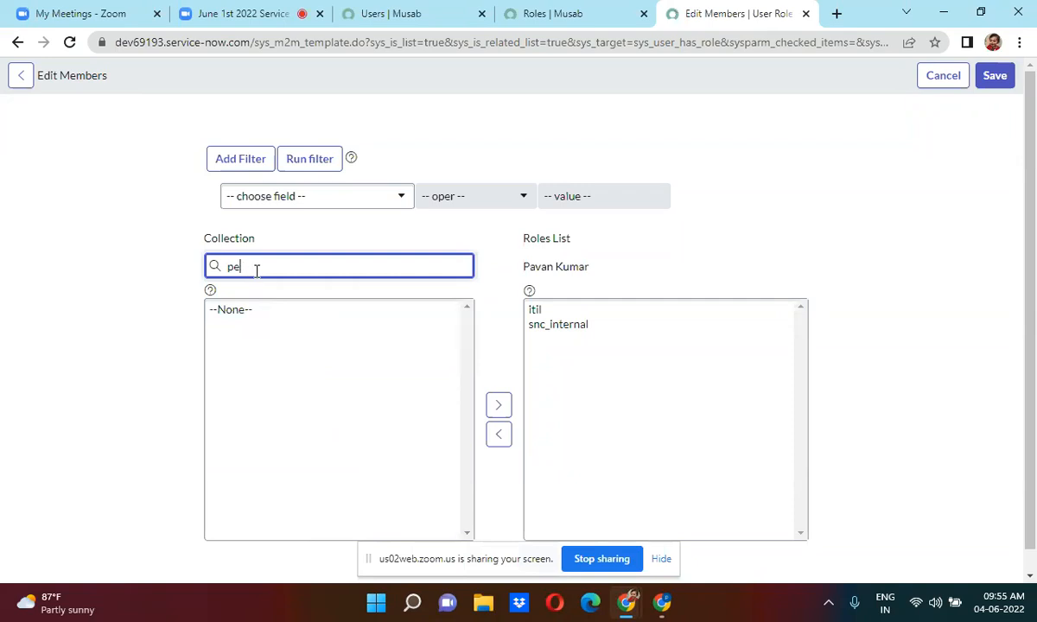
text(agen)
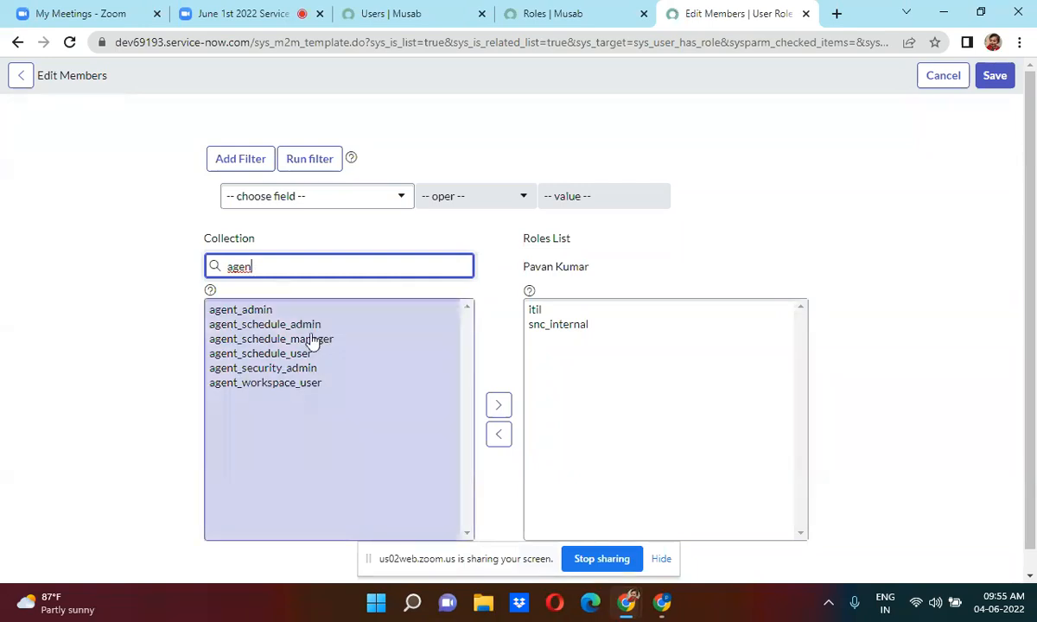
double_click(252, 316)
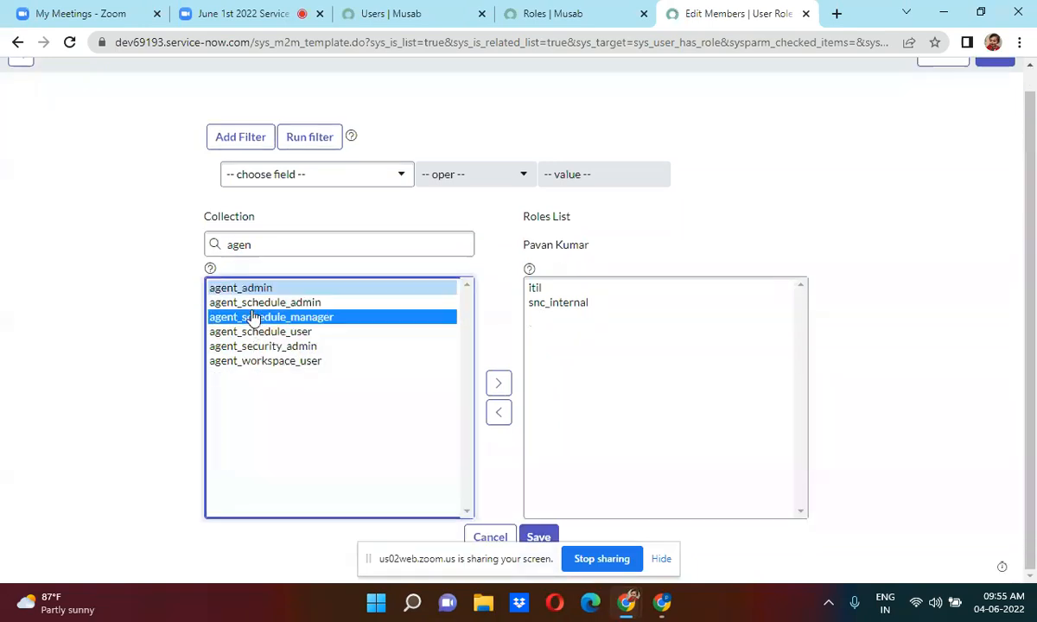
click(274, 345)
double_click(282, 350)
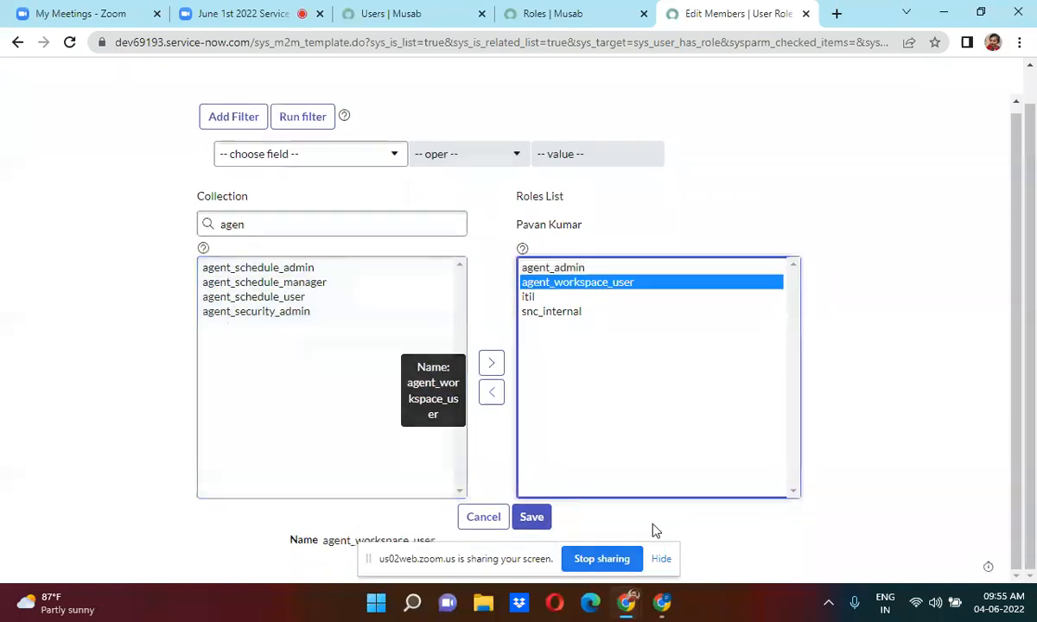
click(540, 520)
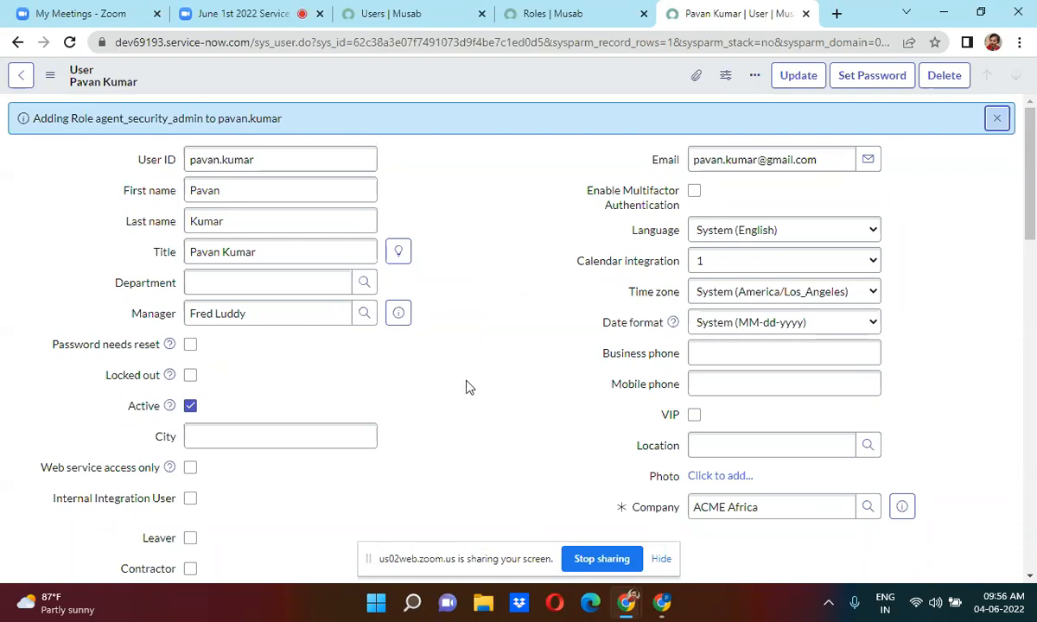
scroll(466, 387, down, 1)
scroll(466, 387, down, 10)
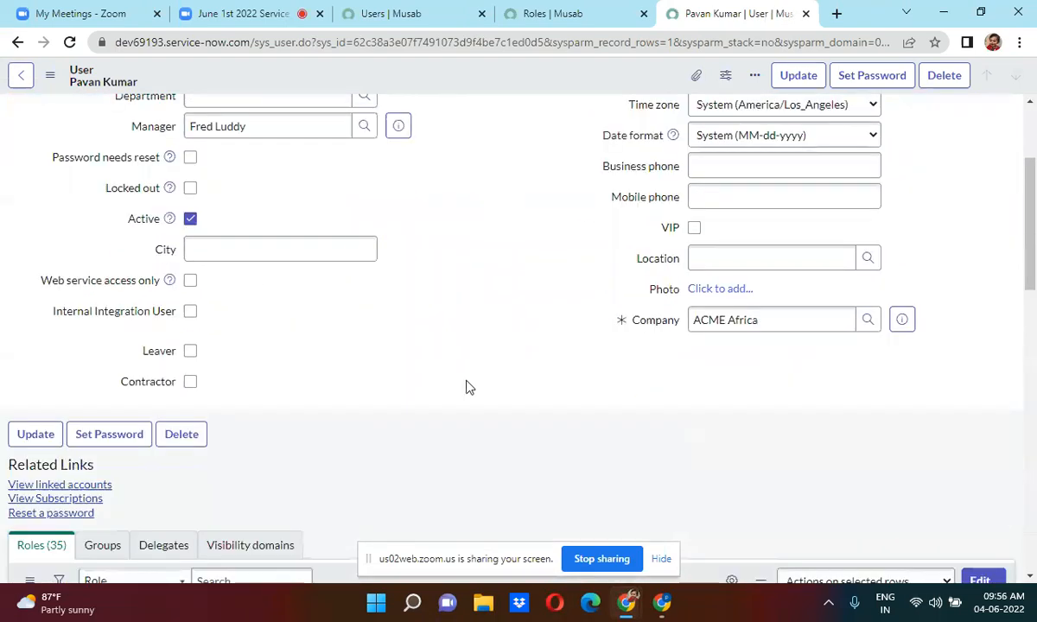
scroll(466, 387, up, 3)
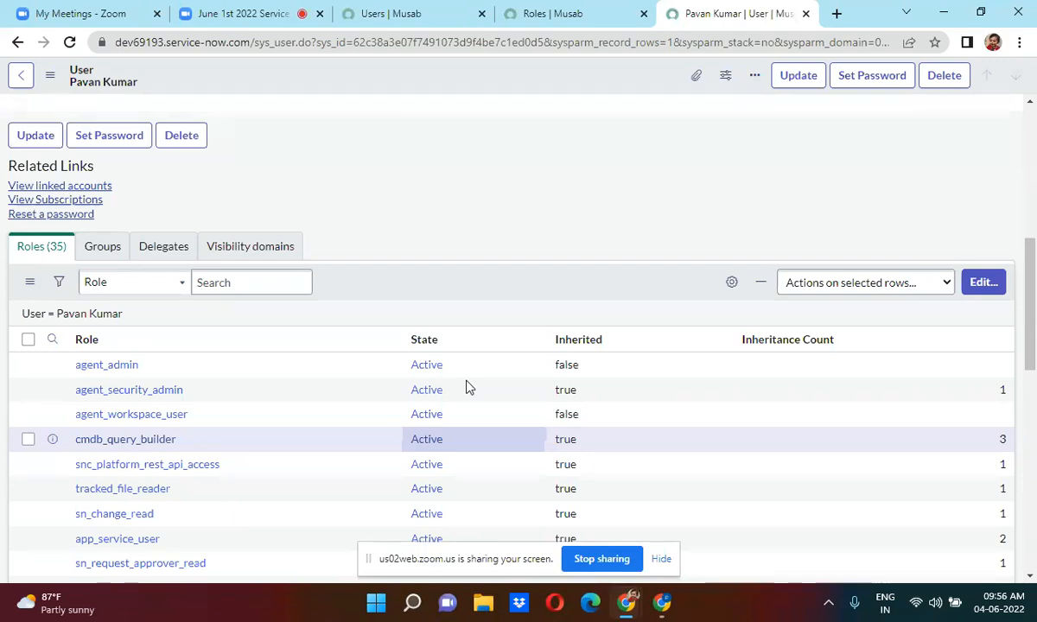
Filter the navigator by 'user ad', open Groups in a new tab, and start a new group.
click(386, 16)
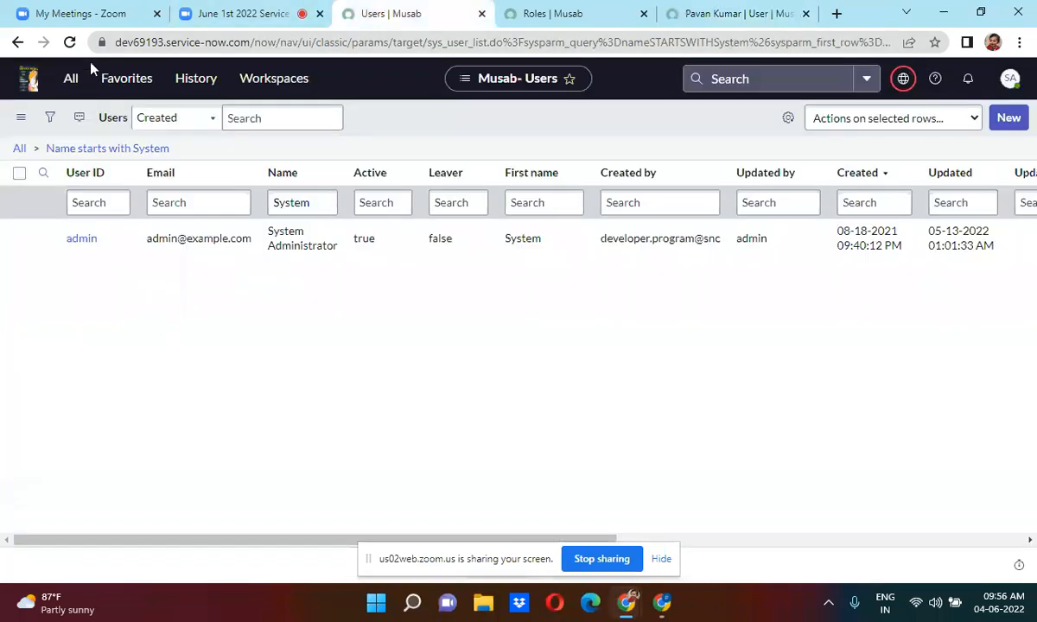
click(71, 79)
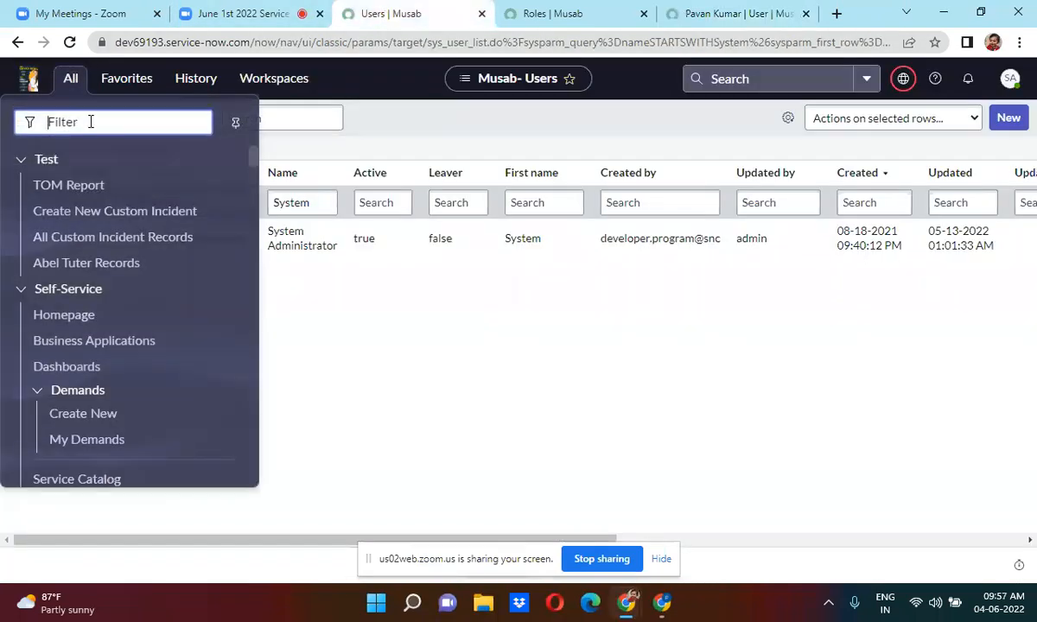
text(u)
key(BackSpace)
text(user ad)
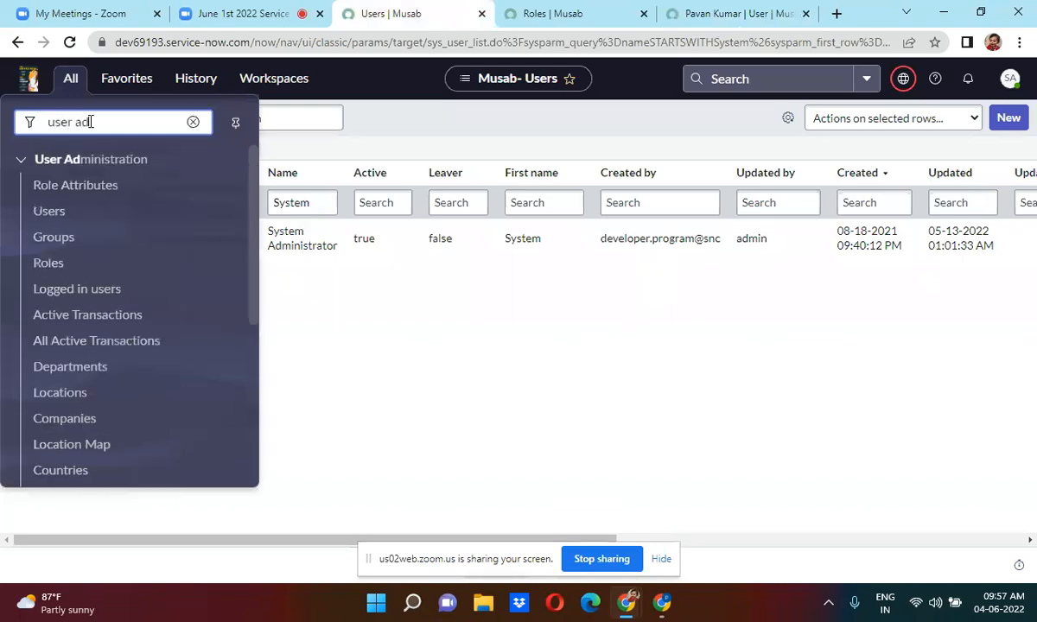
middle_click(76, 235)
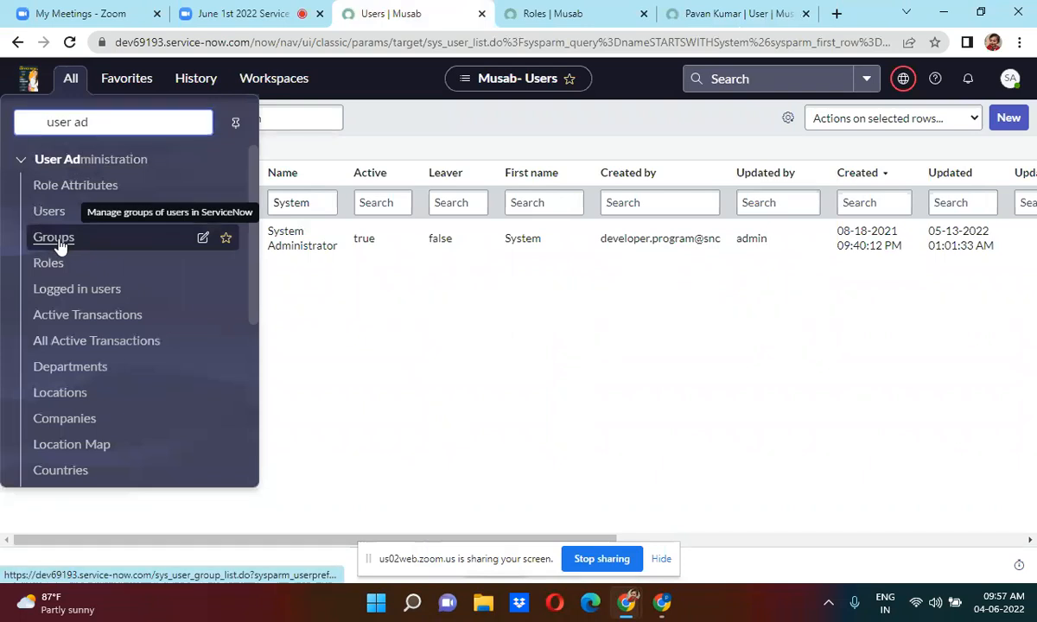
click(430, 10)
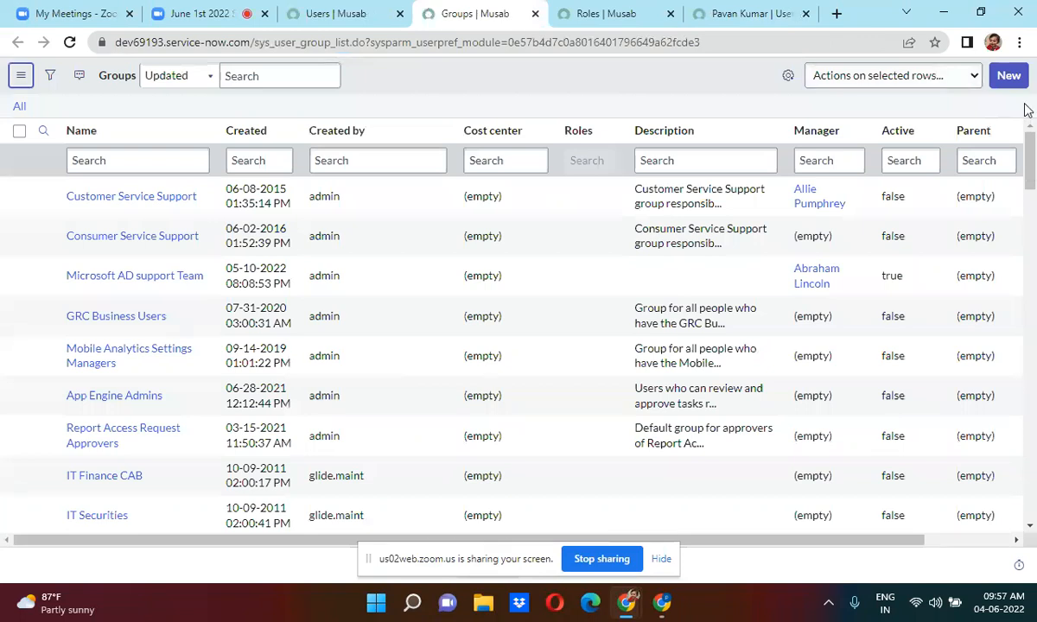
click(1009, 76)
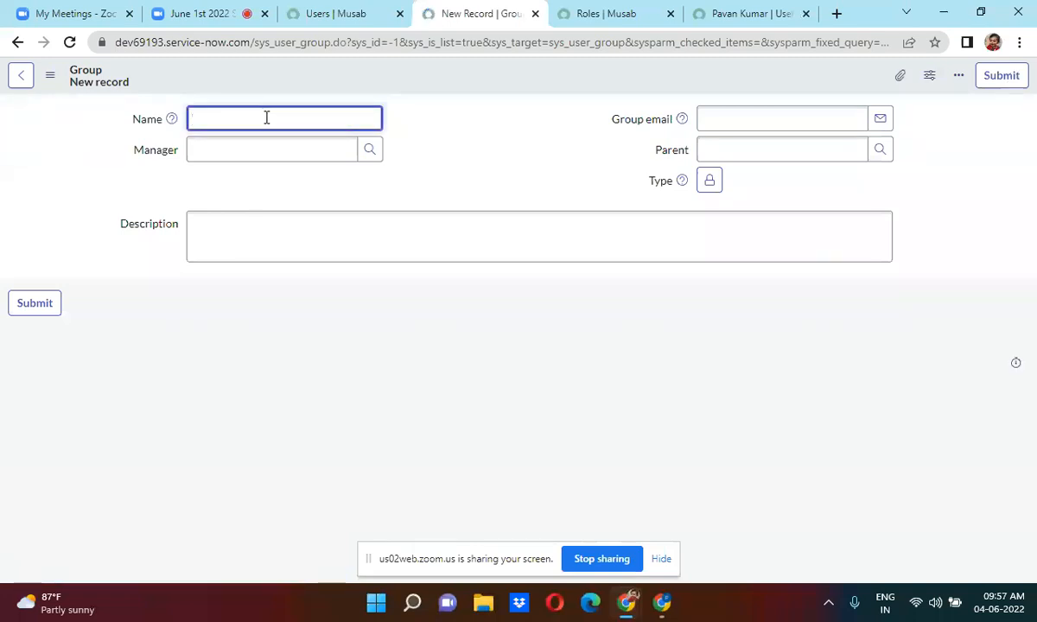
Enter the group name 'Service Now Code Reviewers Team' and pick its manager from the lookup.
text(Service Now C)
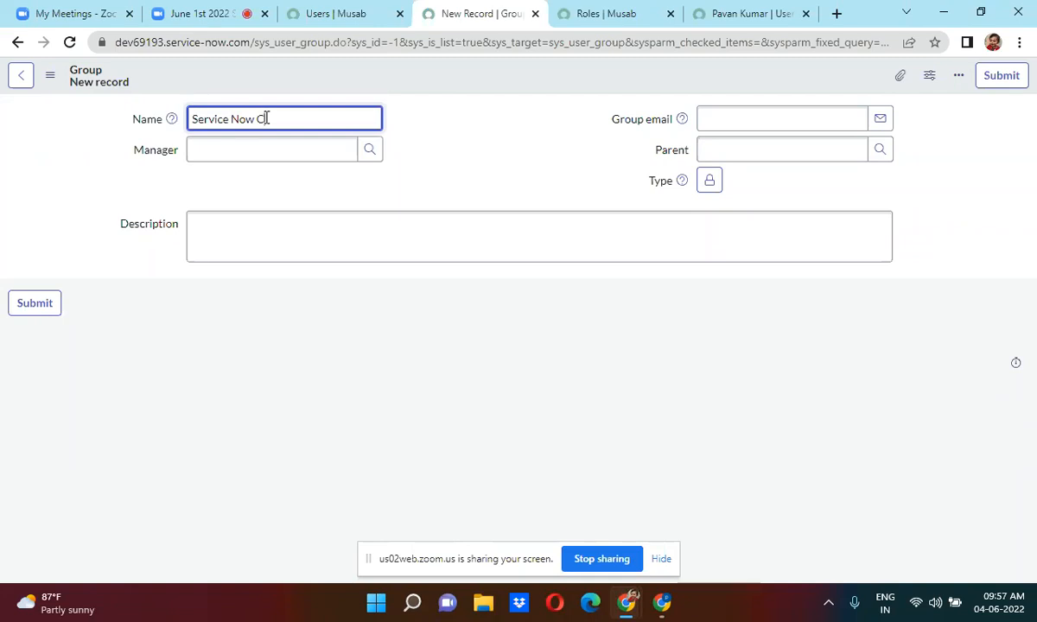
text(ode Reviewers Team)
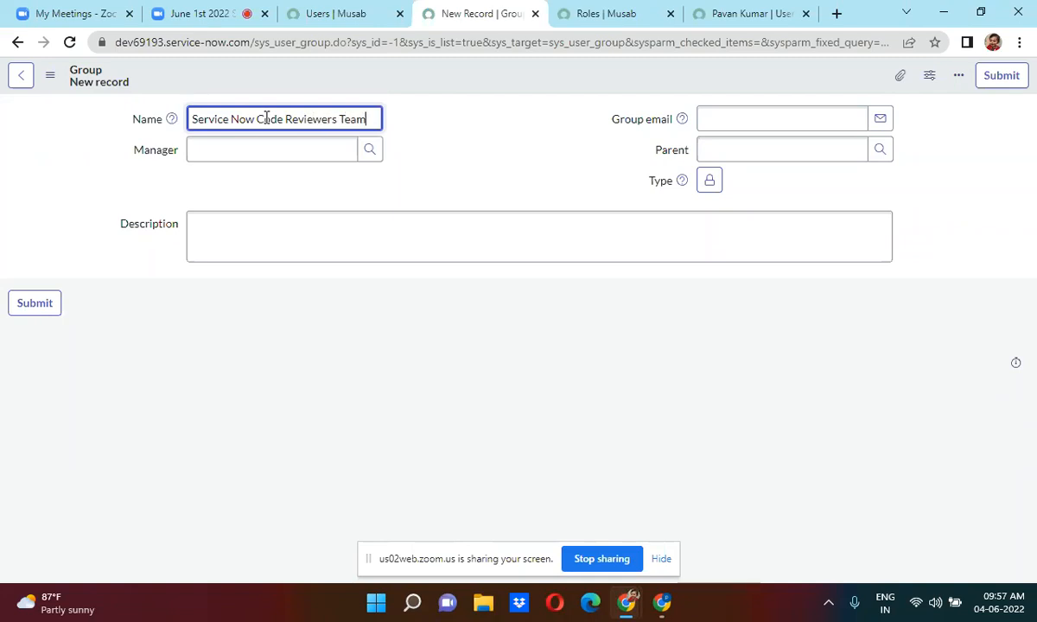
click(445, 158)
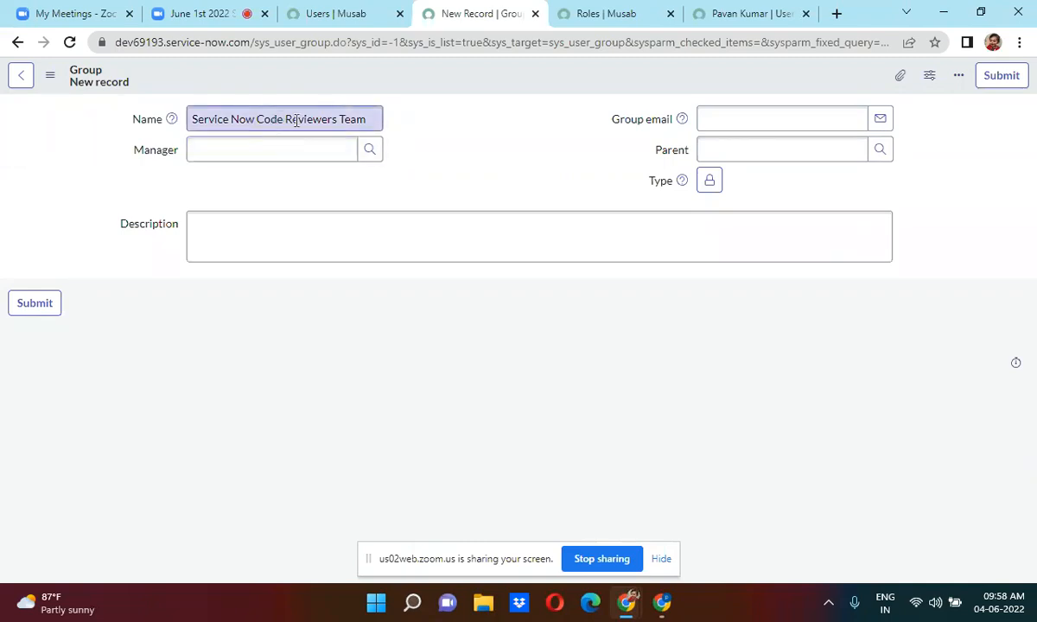
click(231, 154)
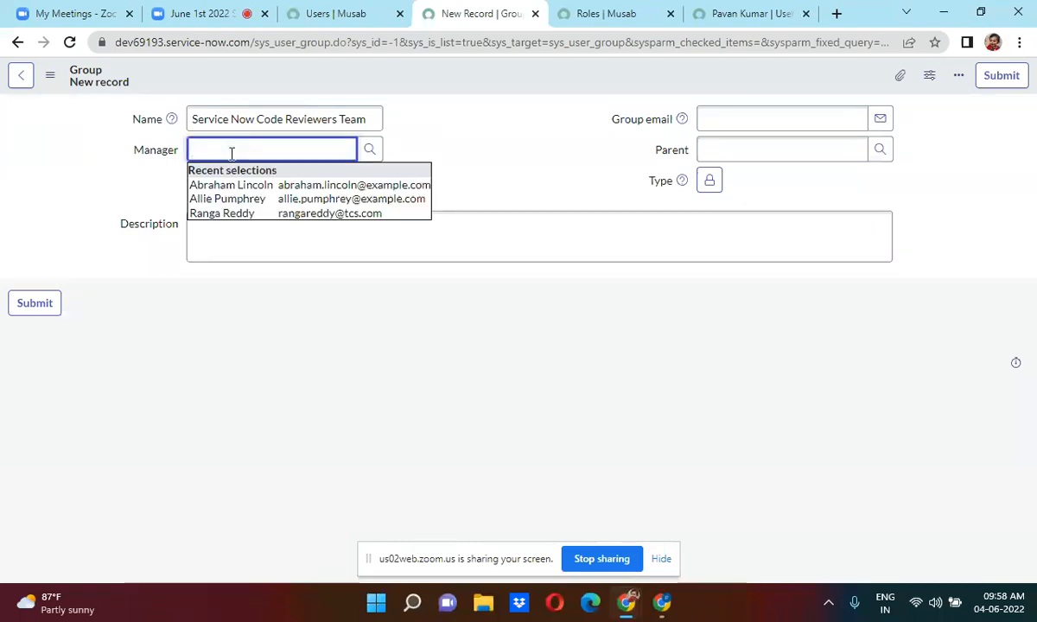
text(**)
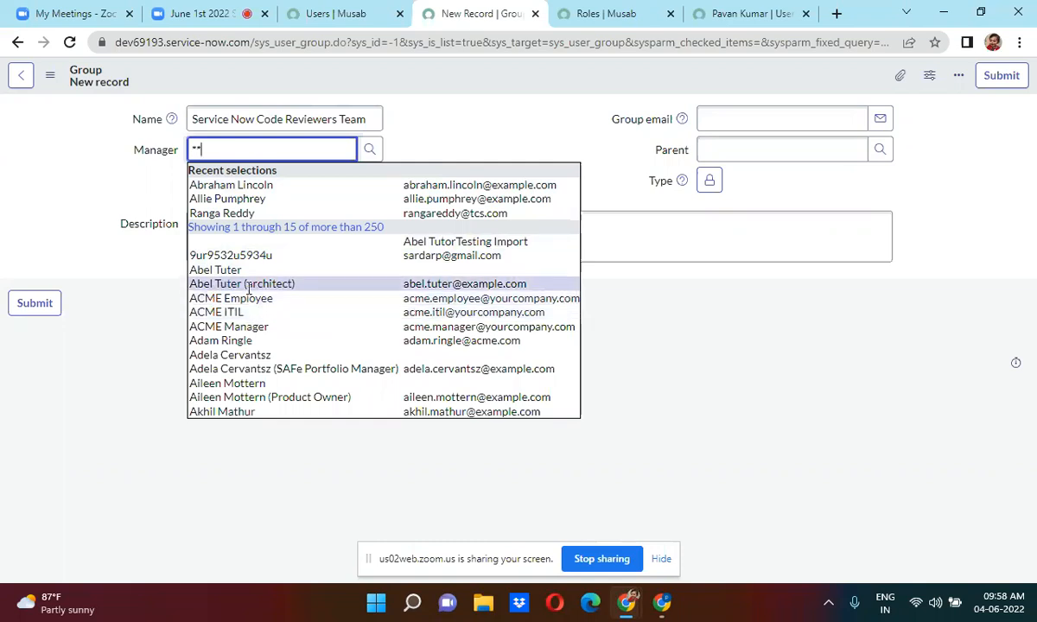
click(248, 289)
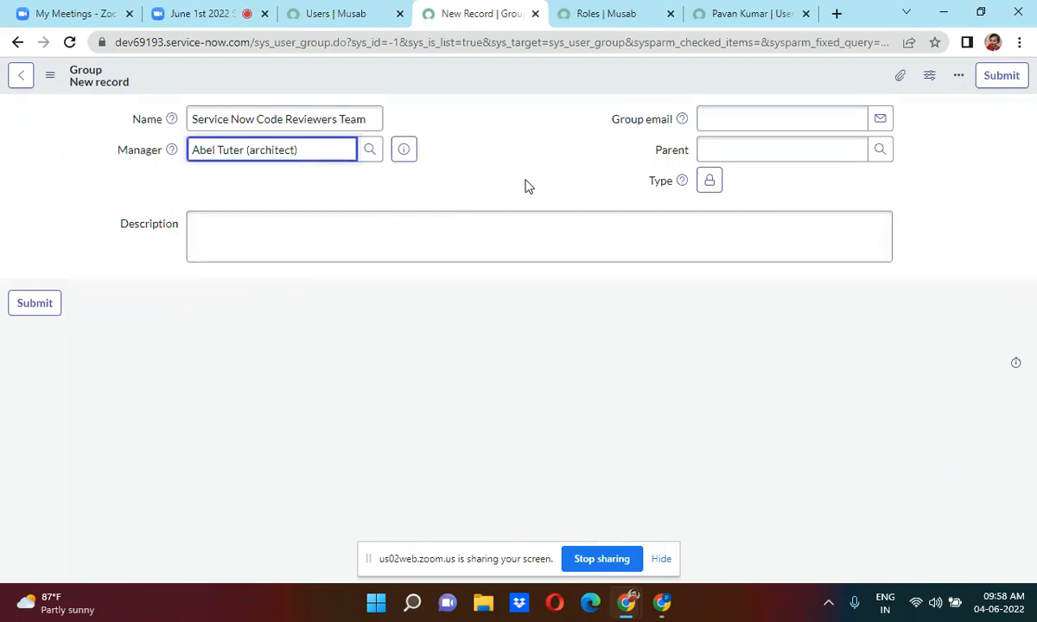
click(741, 116)
text(codereviewers)
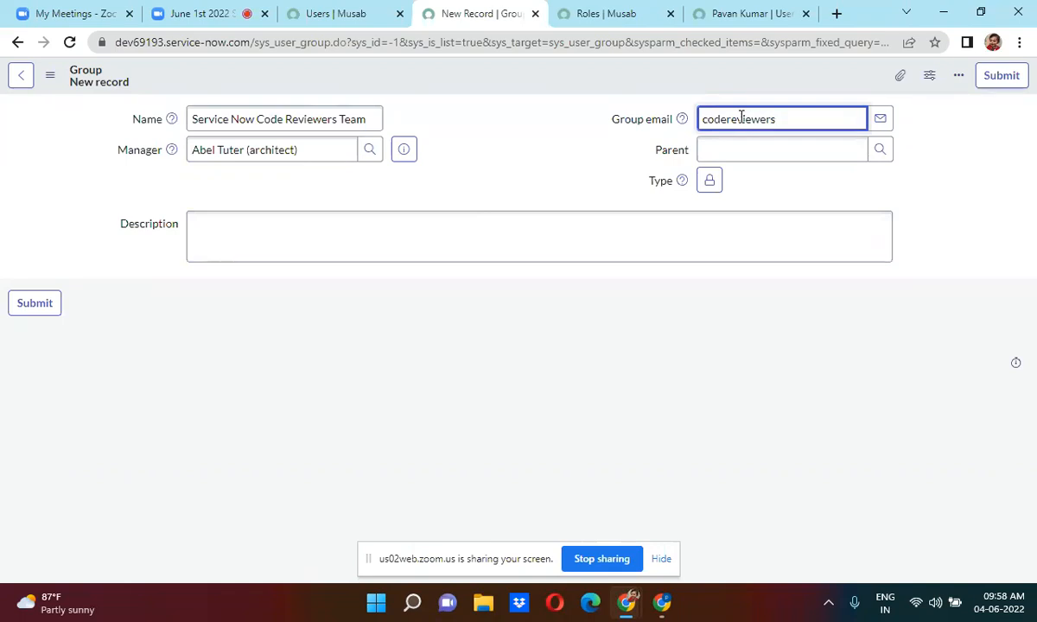
text(@example.com)
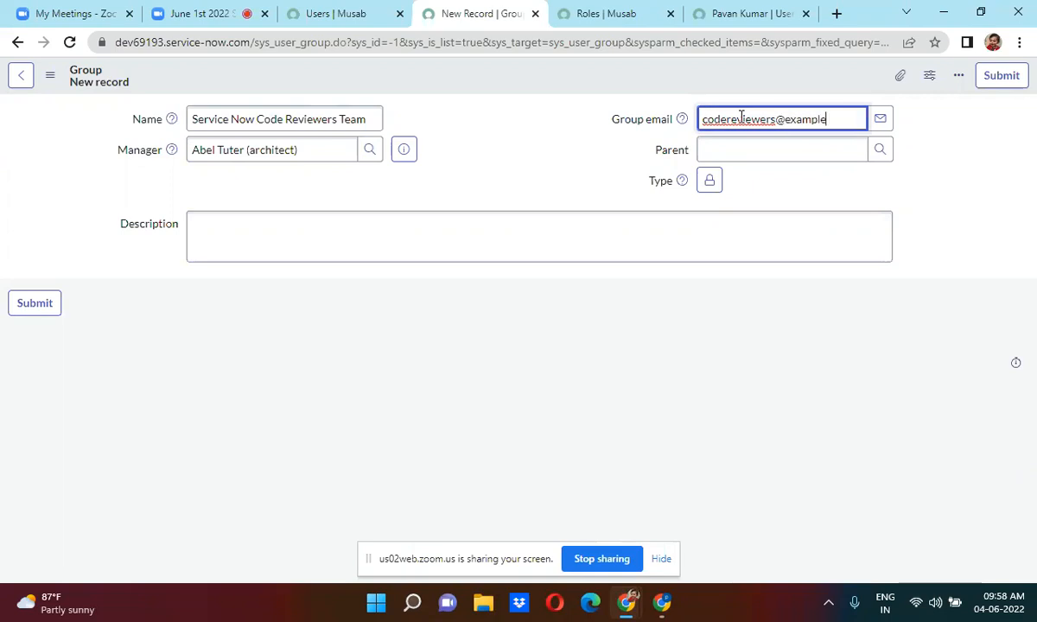
click(479, 199)
right_click(470, 74)
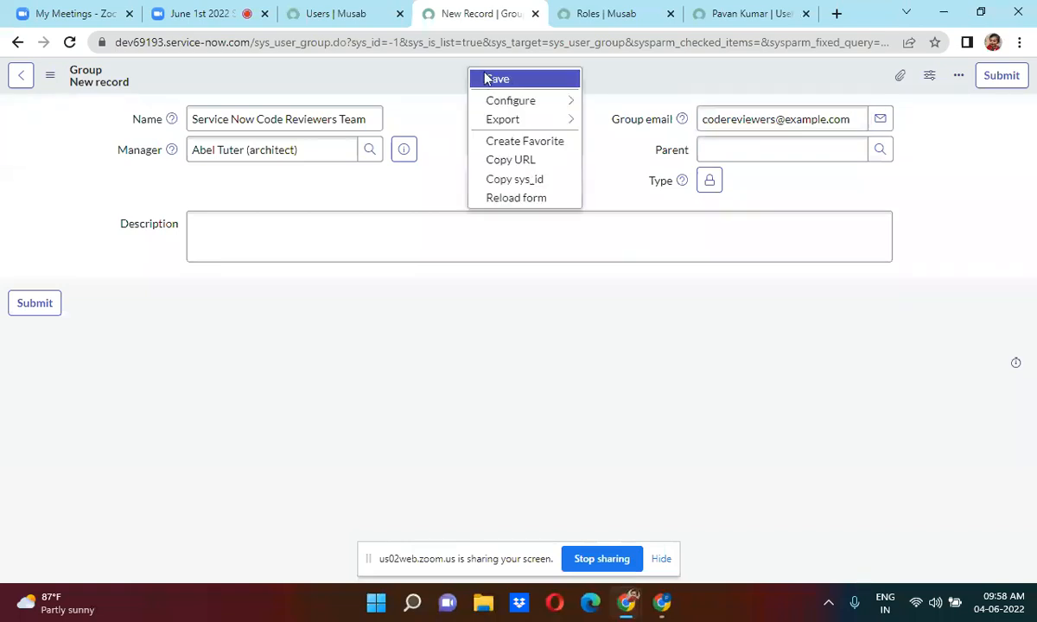
click(504, 79)
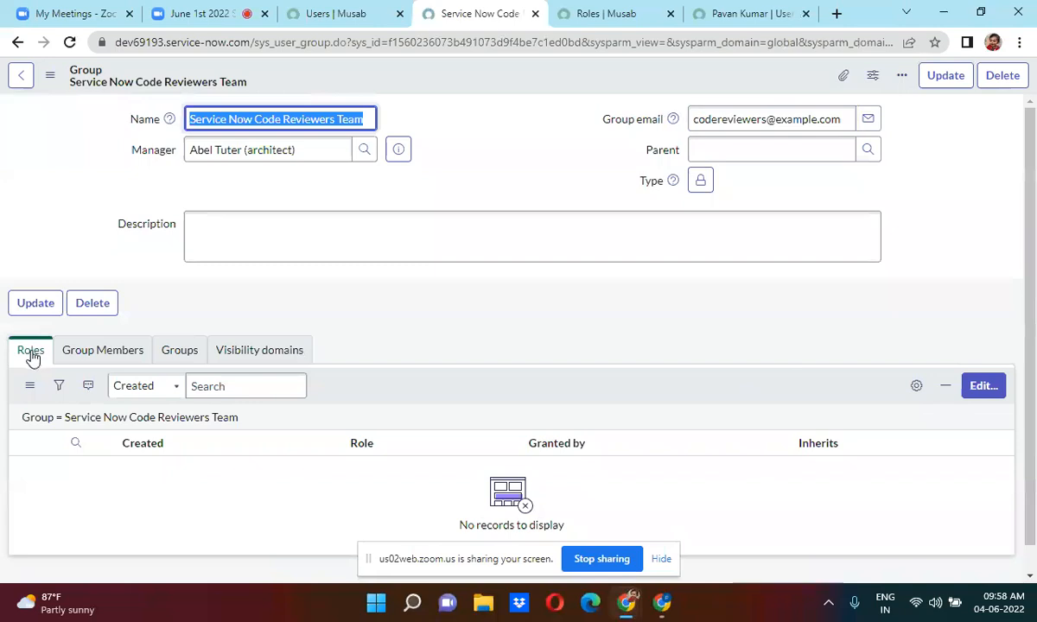
Compare with the user's record, now showing 35 roles, then return to the new group's record.
click(845, 393)
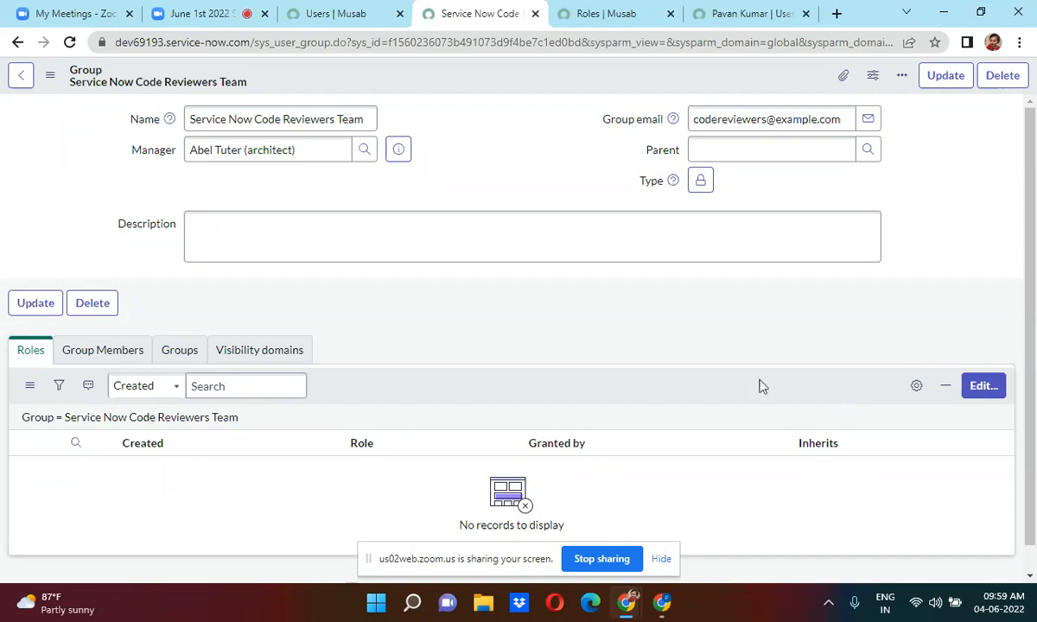
click(741, 13)
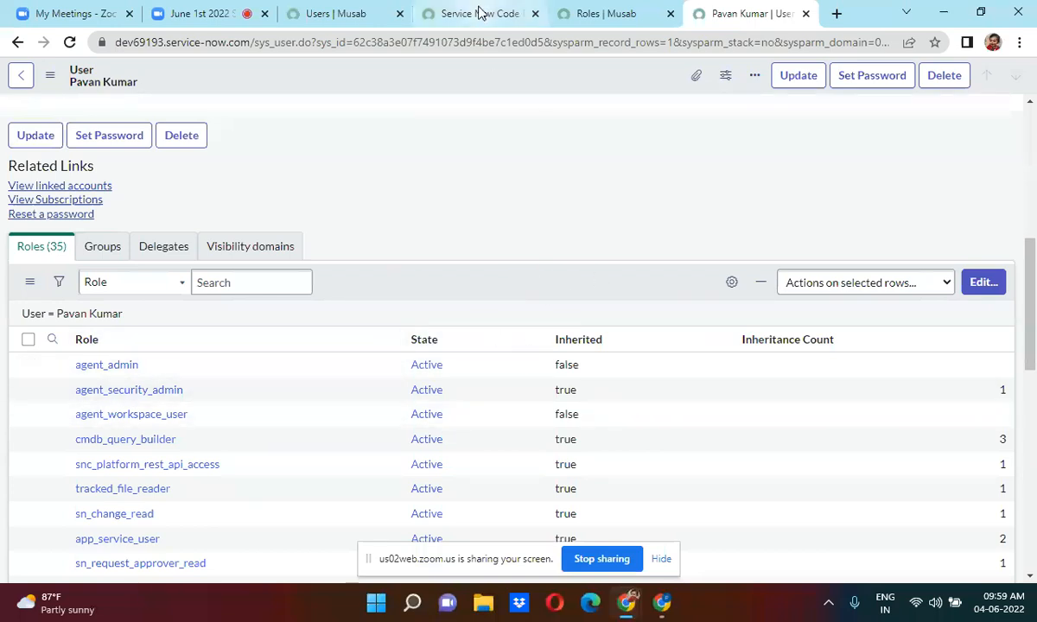
click(480, 13)
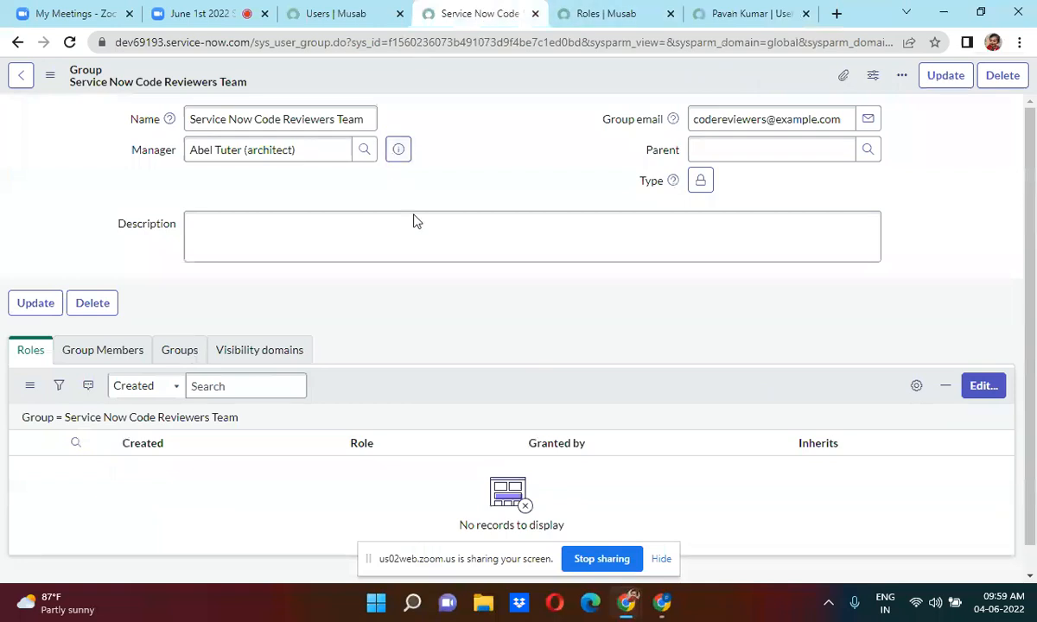
Search the role collection for 'itil', move itil into the group's Roles List, and save.
click(990, 389)
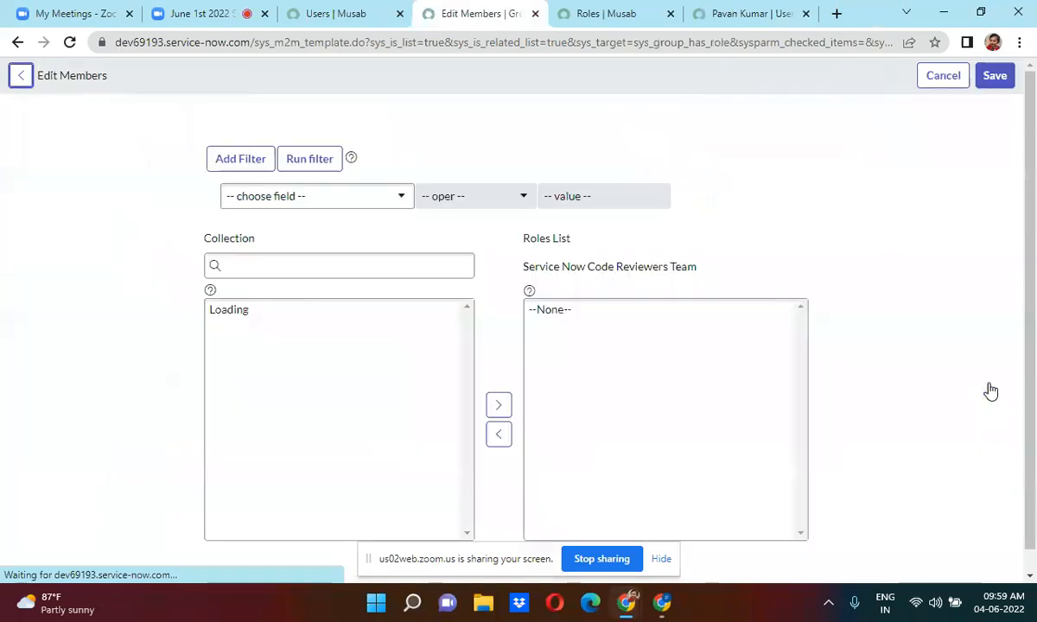
click(291, 265)
text(itil)
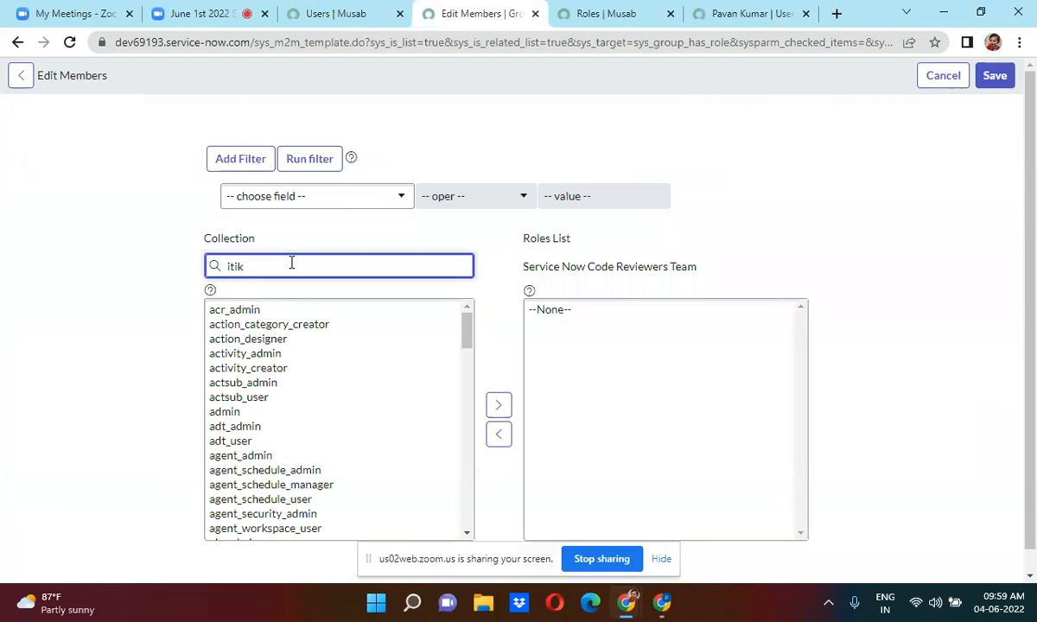
text(l)
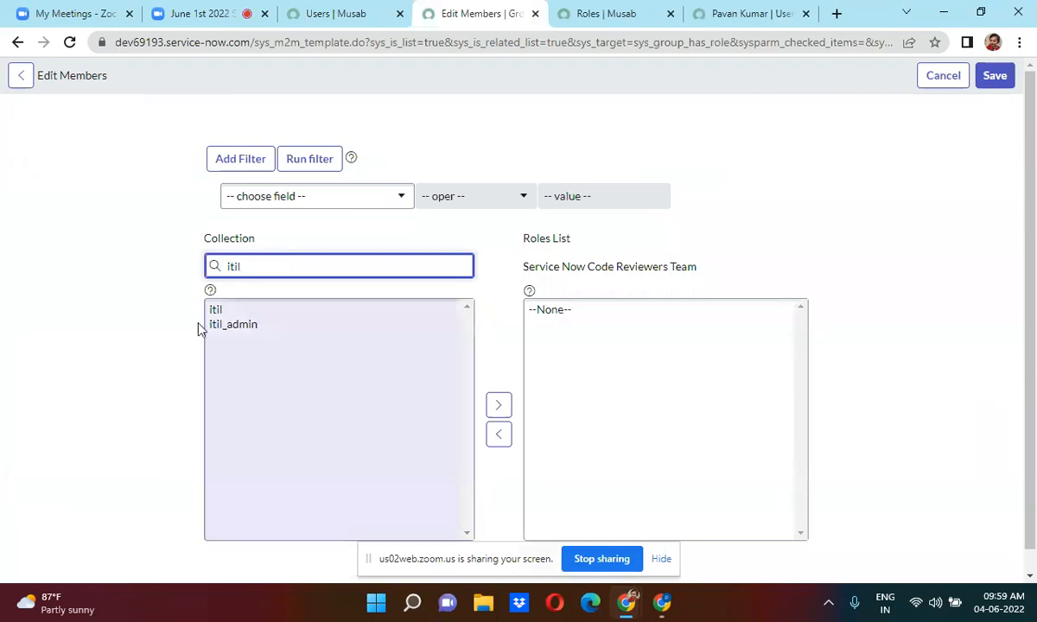
double_click(229, 314)
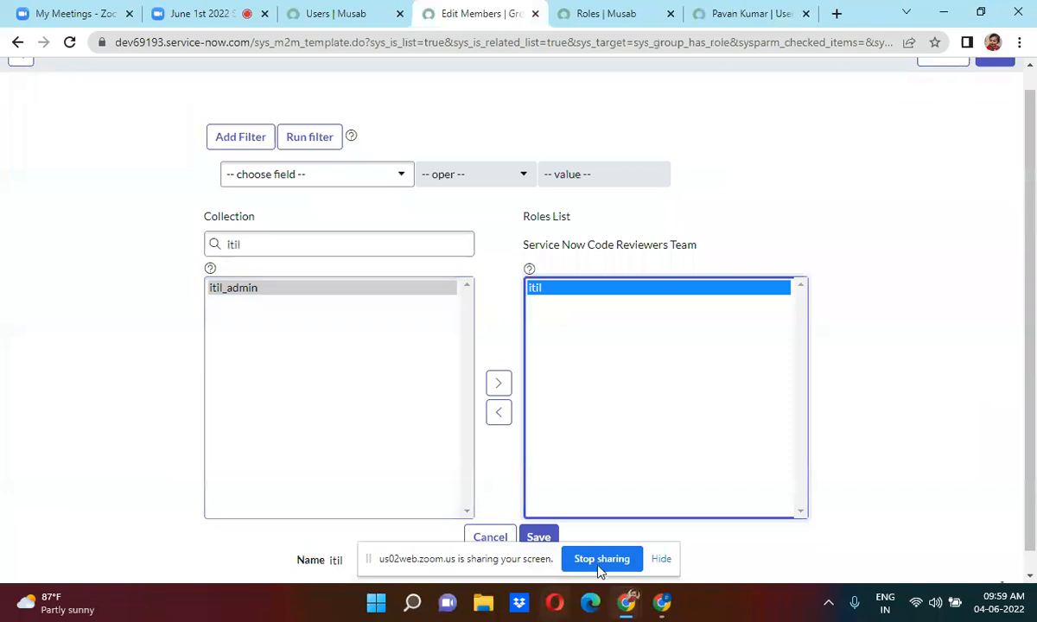
click(661, 561)
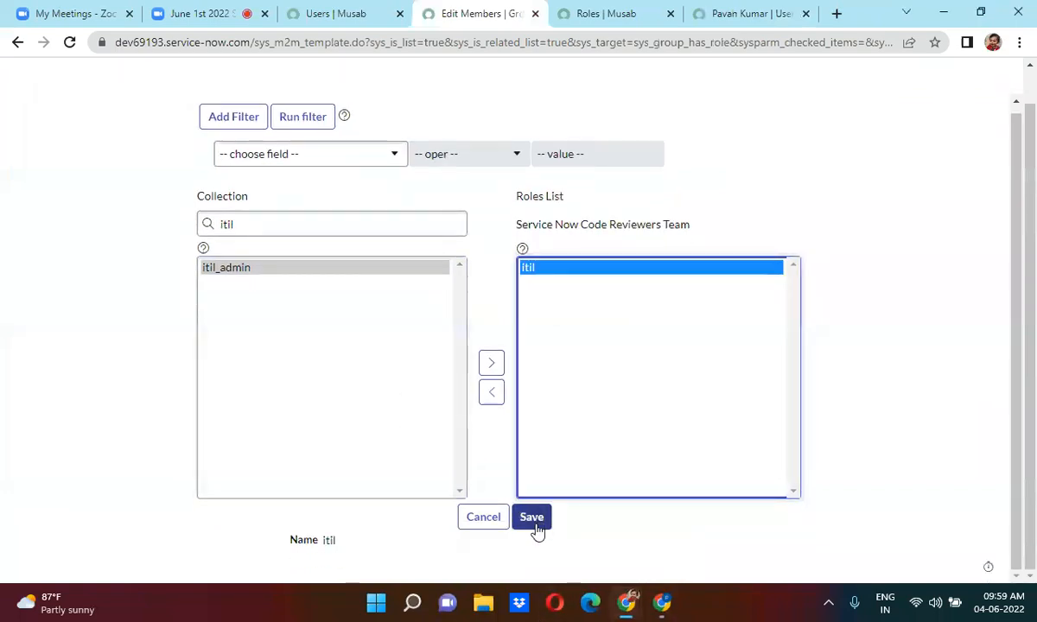
click(532, 518)
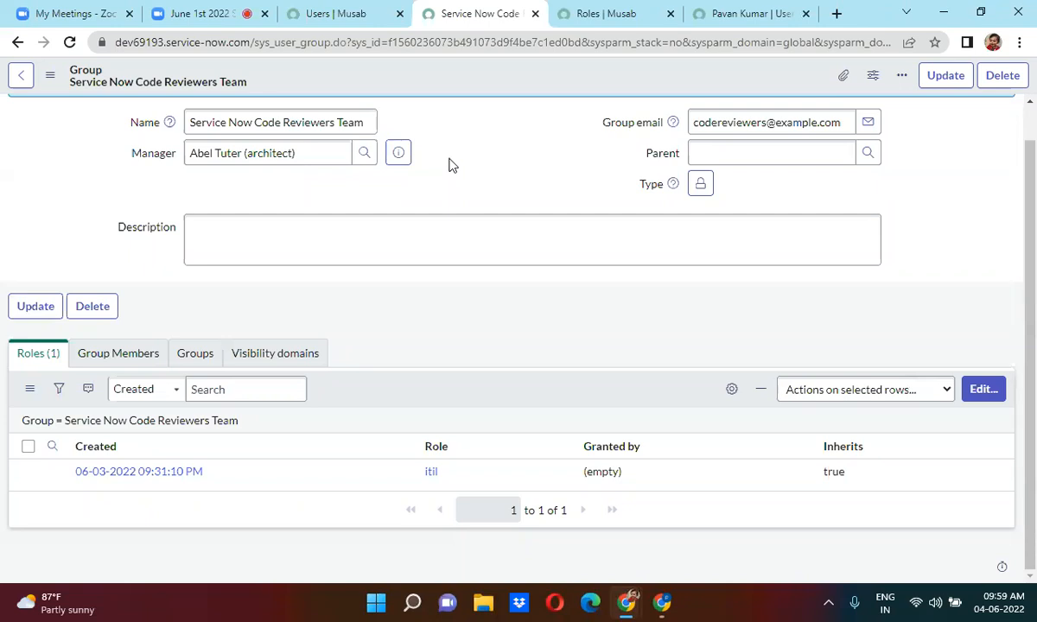
click(113, 356)
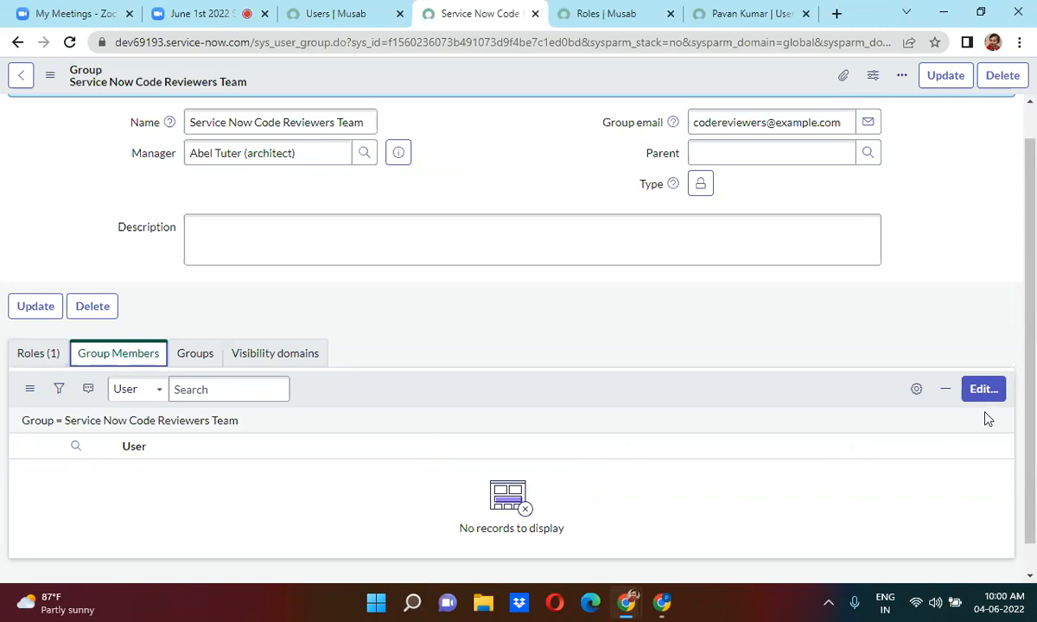
Move ACME Employee into the Group Members List, save, and dismiss the confirmation messages.
click(24, 356)
click(90, 357)
click(987, 390)
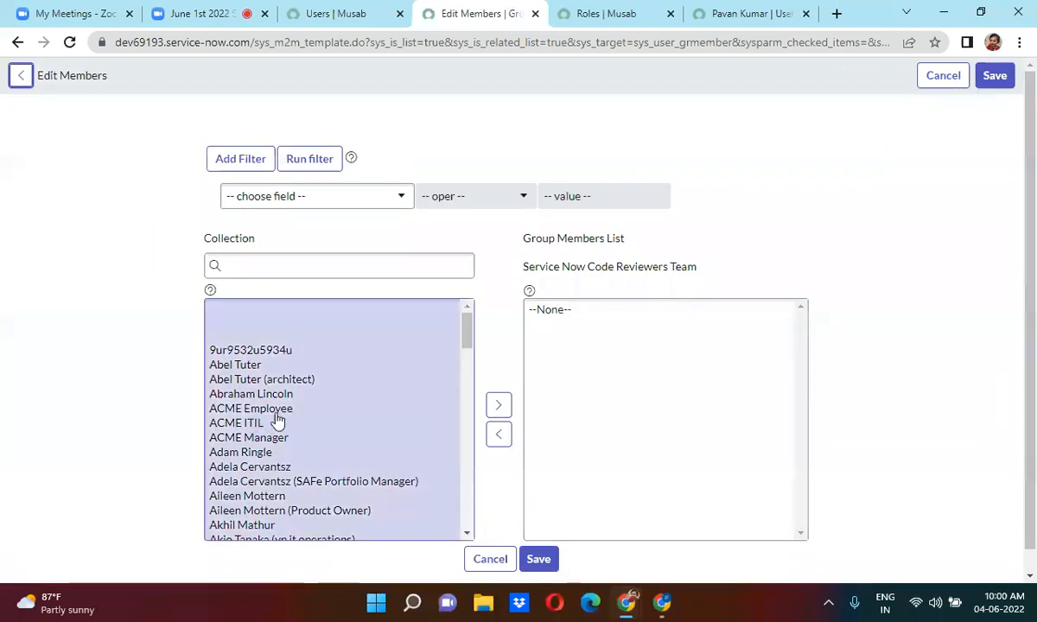
double_click(276, 413)
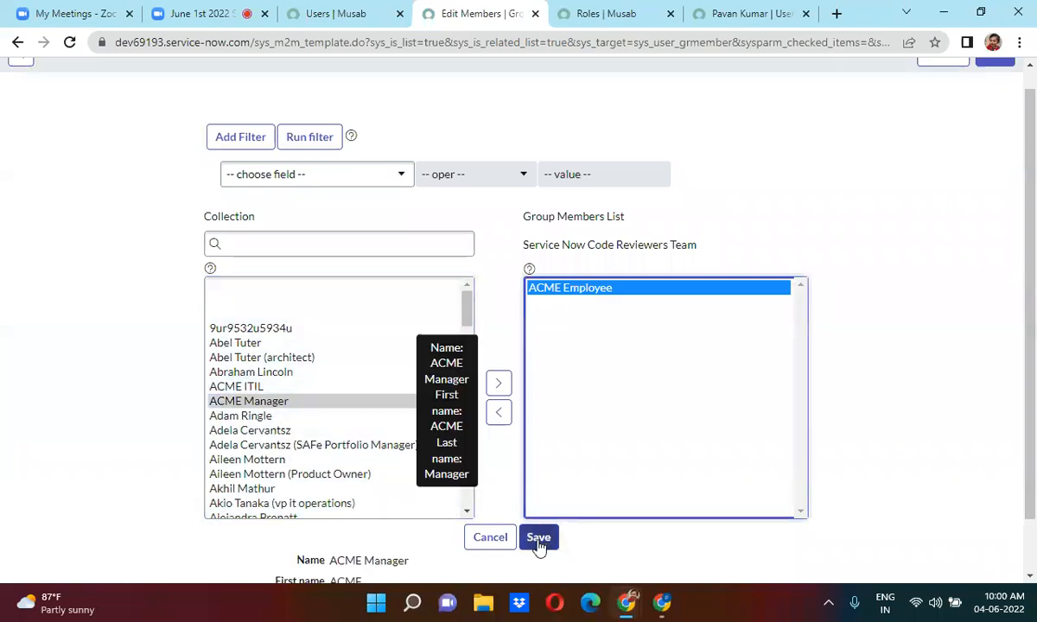
click(540, 542)
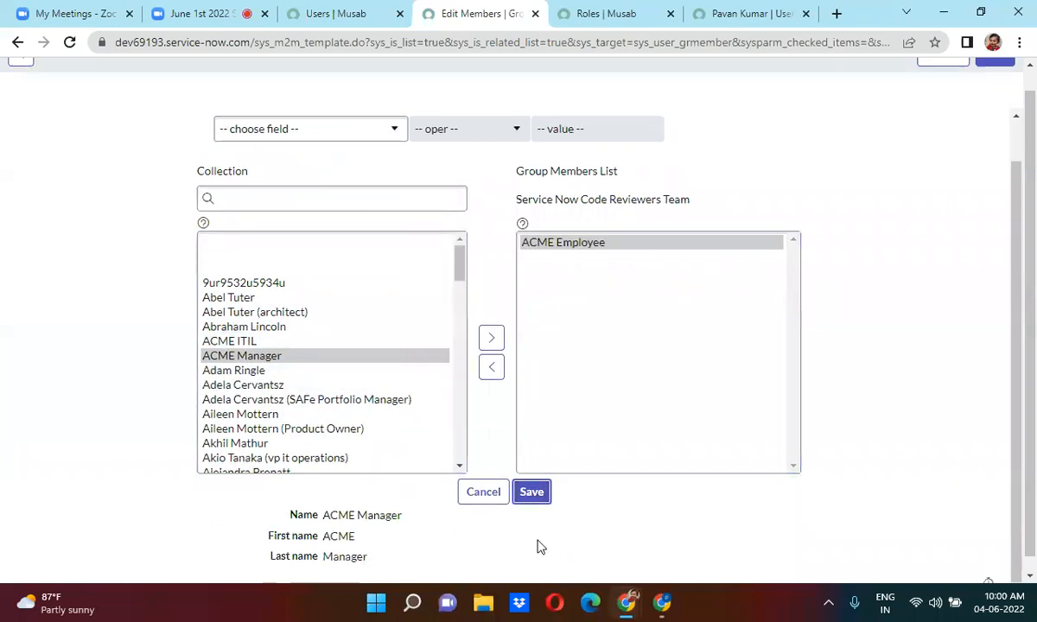
click(546, 494)
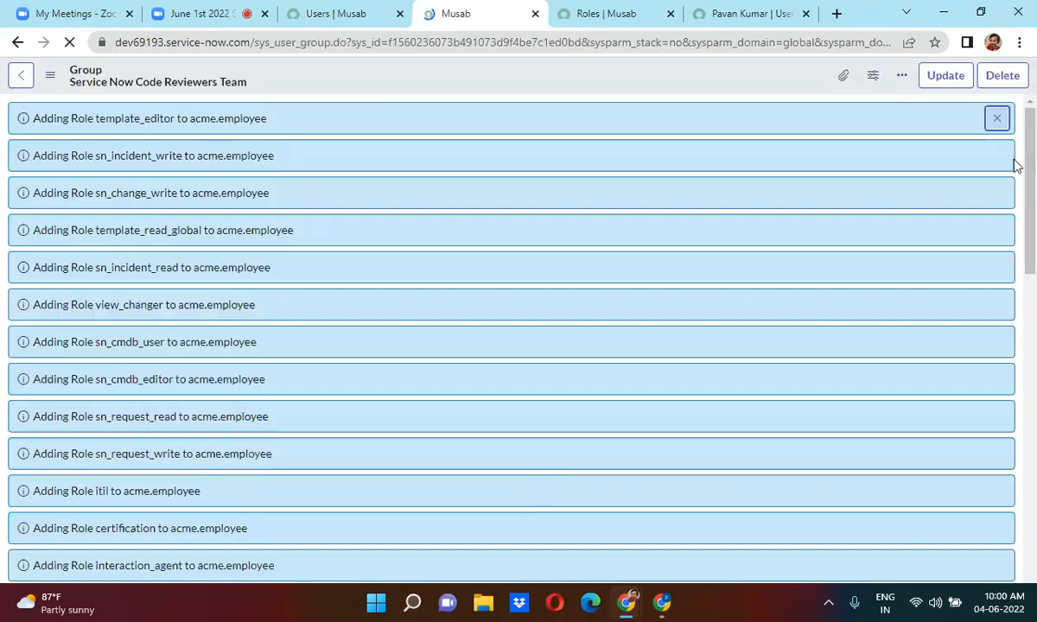
click(999, 120)
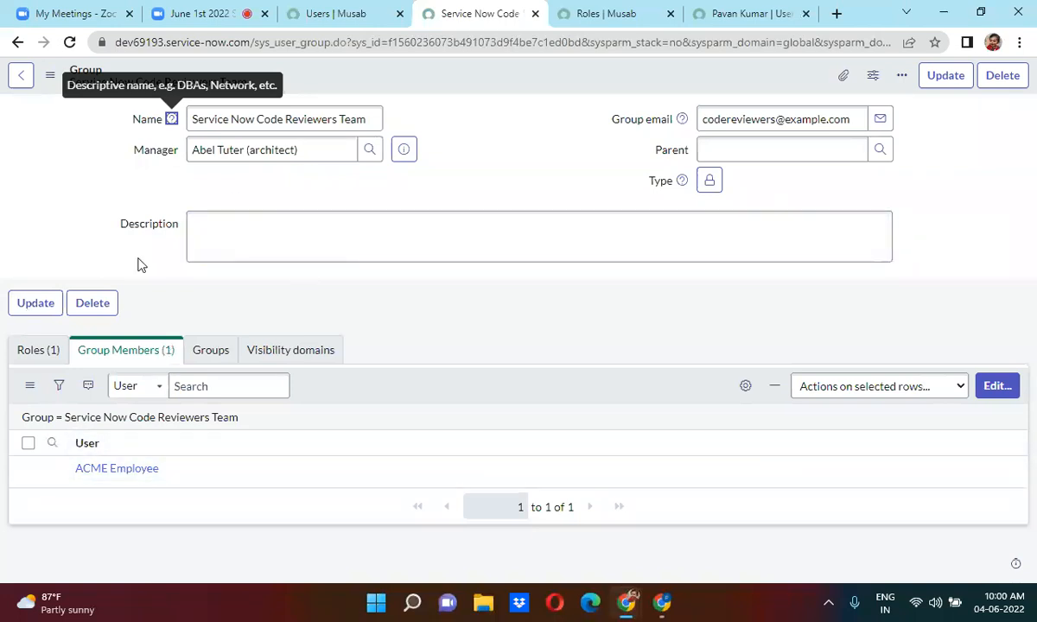
click(45, 352)
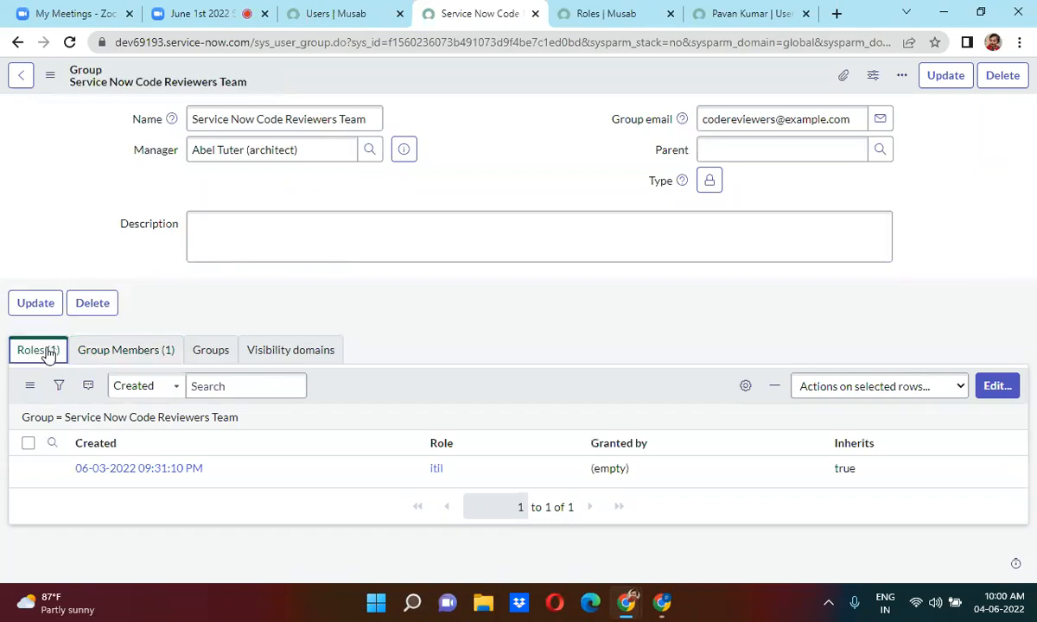
click(122, 350)
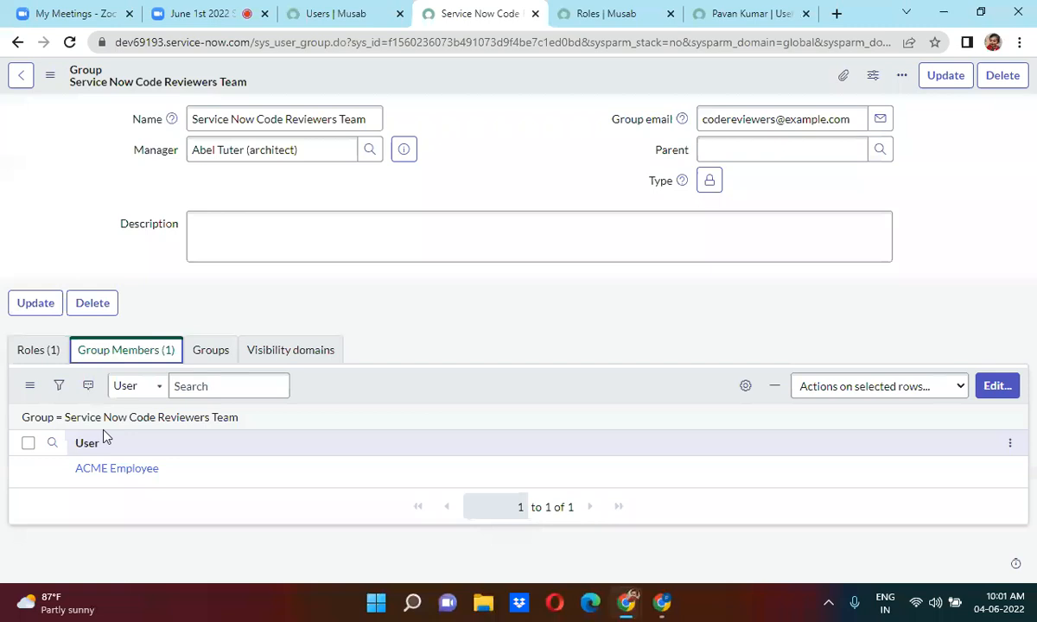
click(38, 349)
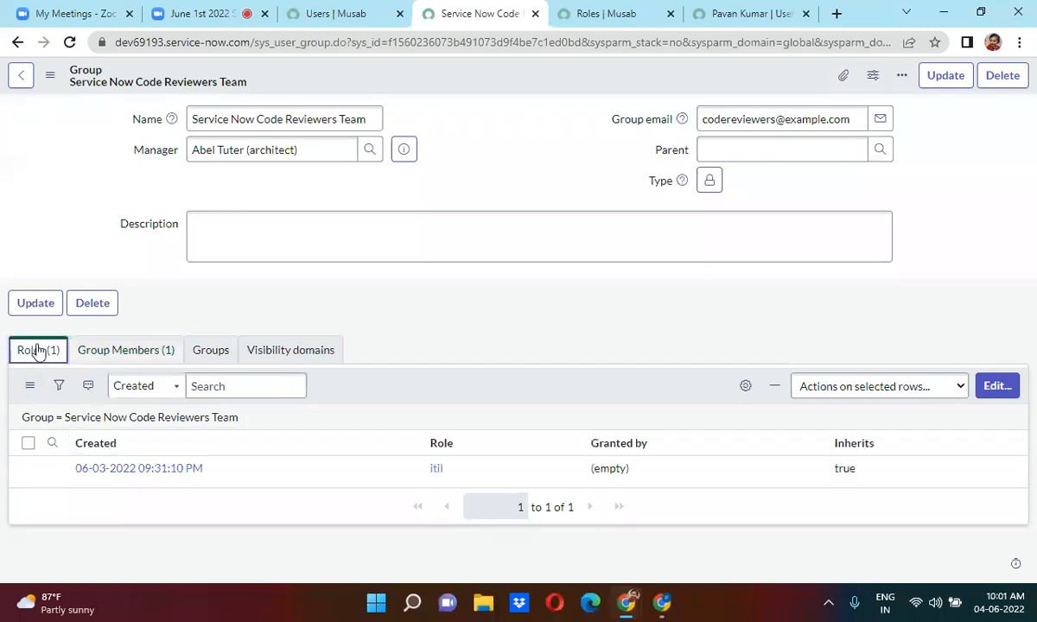
click(120, 352)
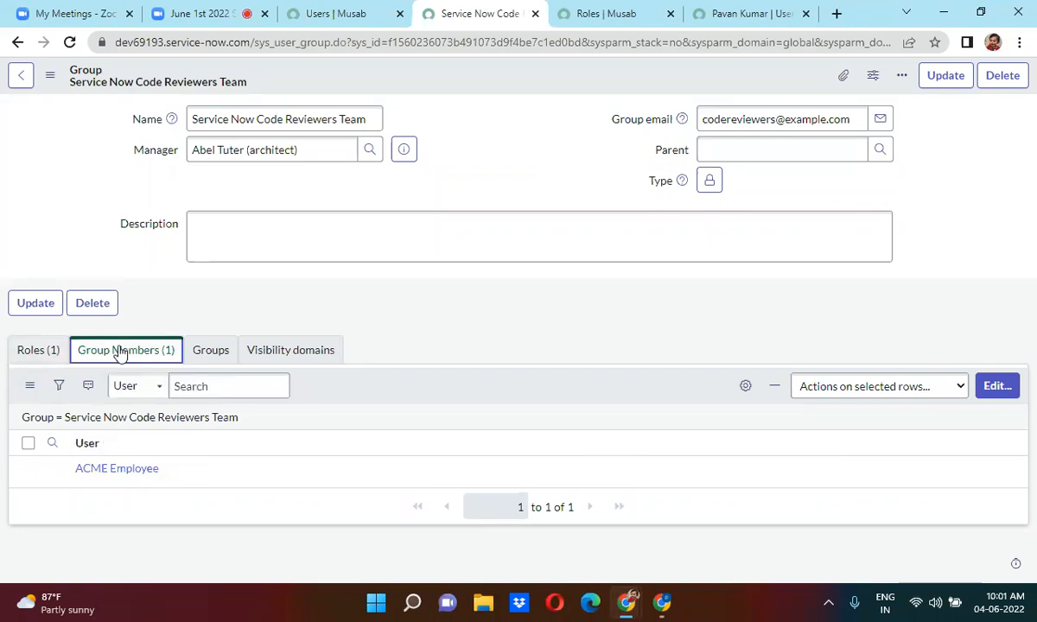
click(997, 388)
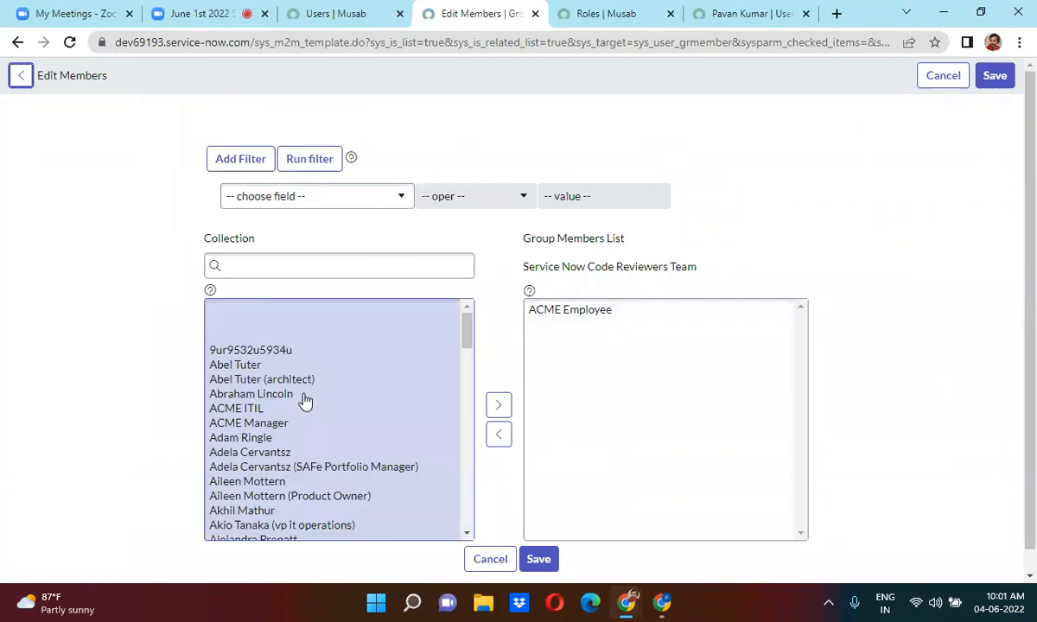
Move a second user from the Collection into the Group Members List and save.
double_click(259, 482)
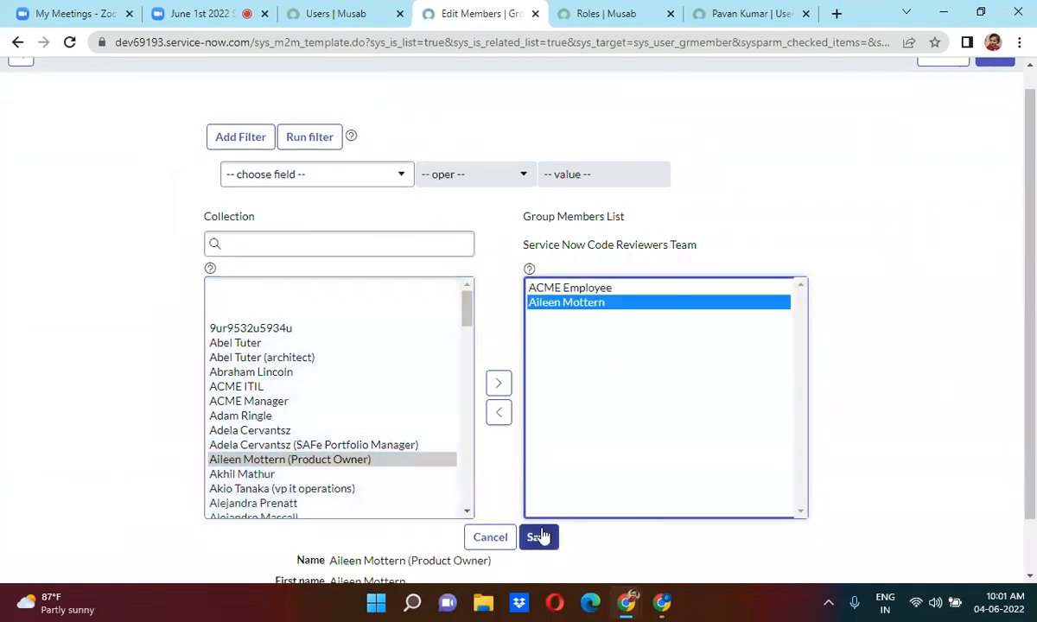
scroll(532, 537, down, 1)
click(533, 494)
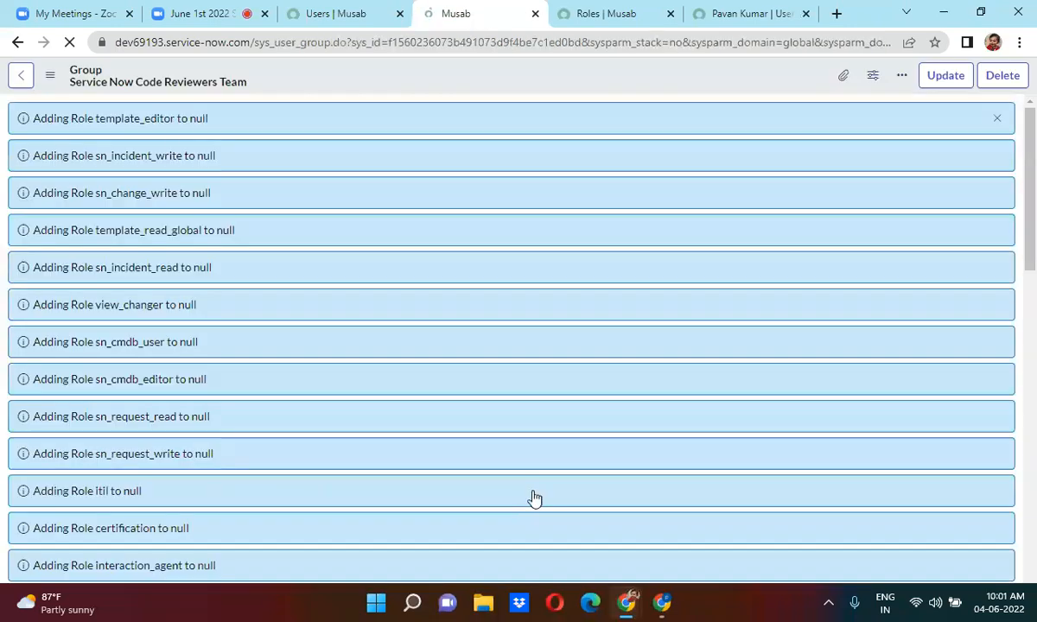
click(998, 119)
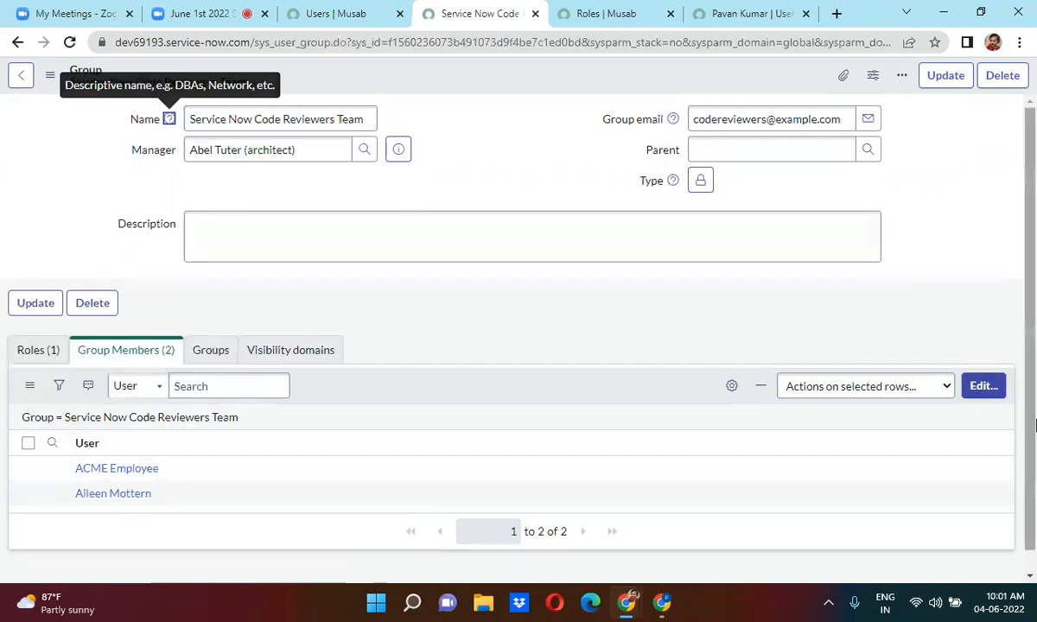
click(984, 387)
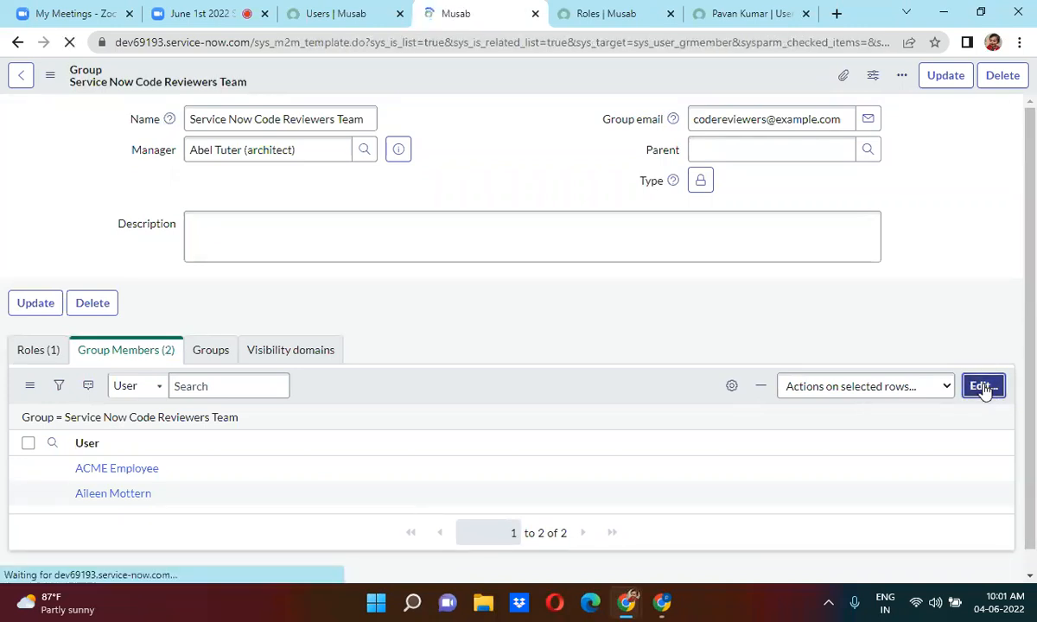
Move the second user back to the Collection, save the list, and dismiss the messages.
click(584, 326)
click(501, 419)
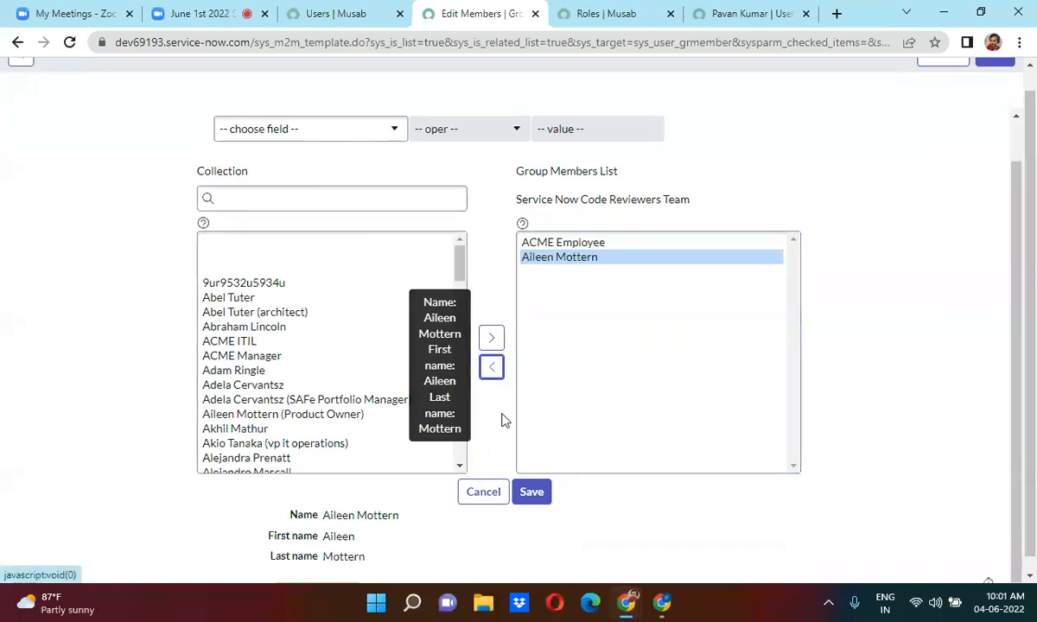
click(491, 366)
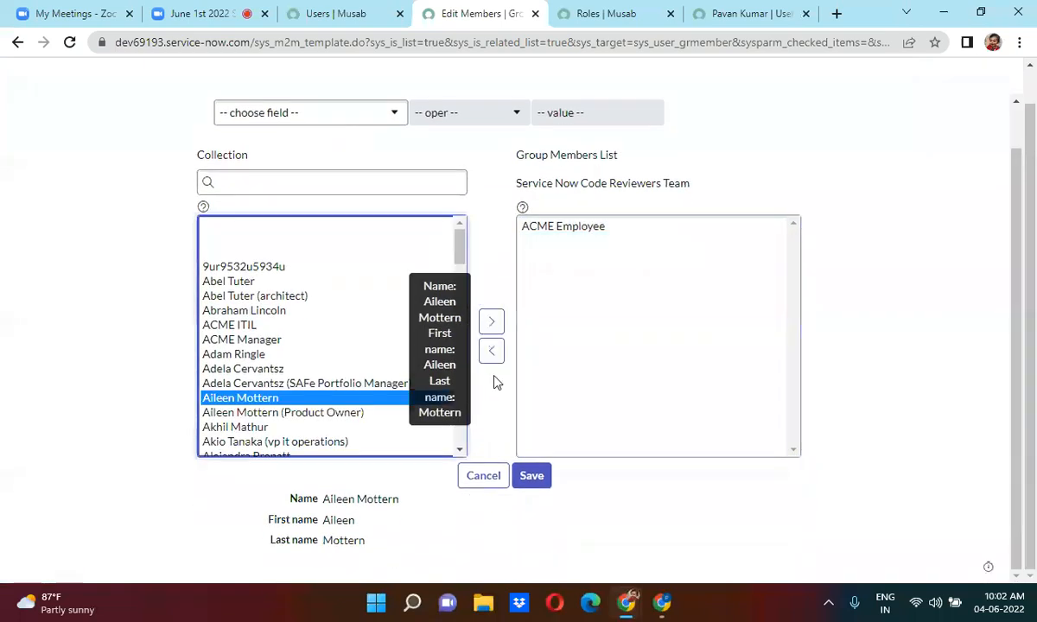
click(531, 484)
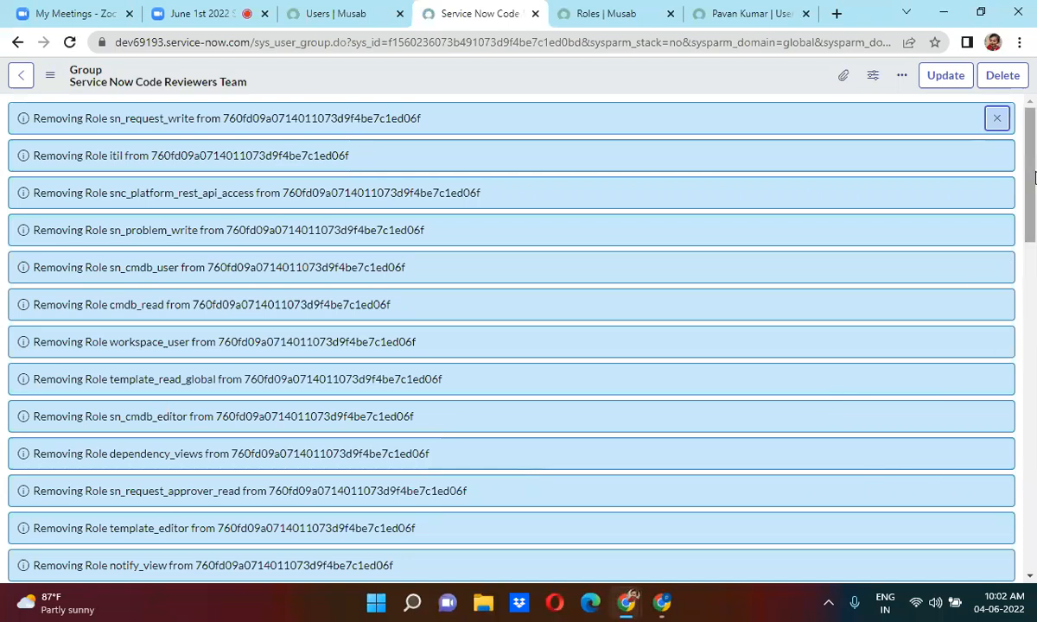
click(997, 118)
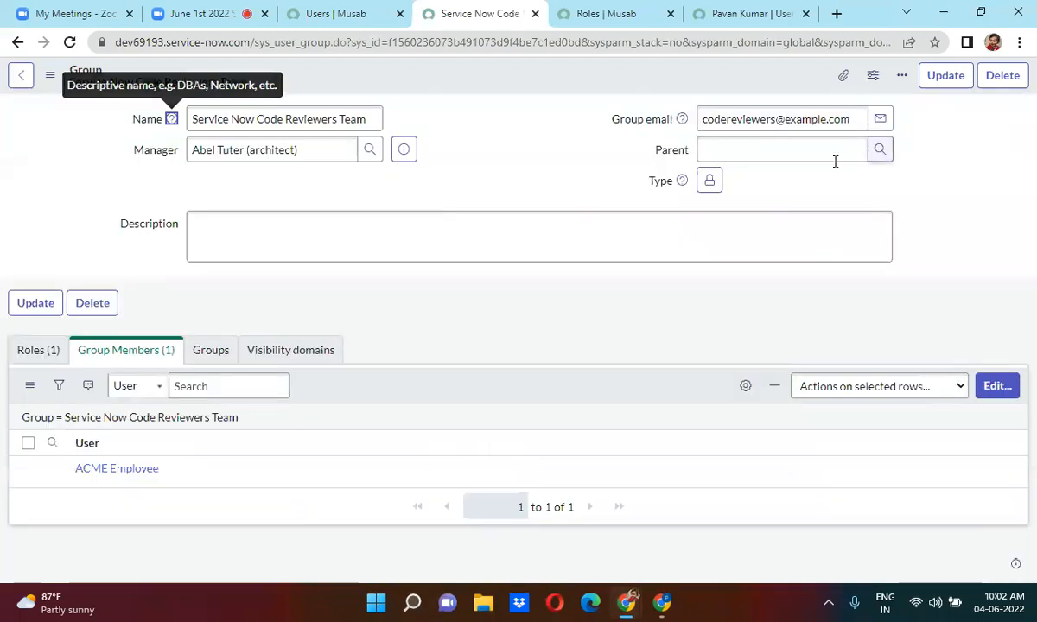
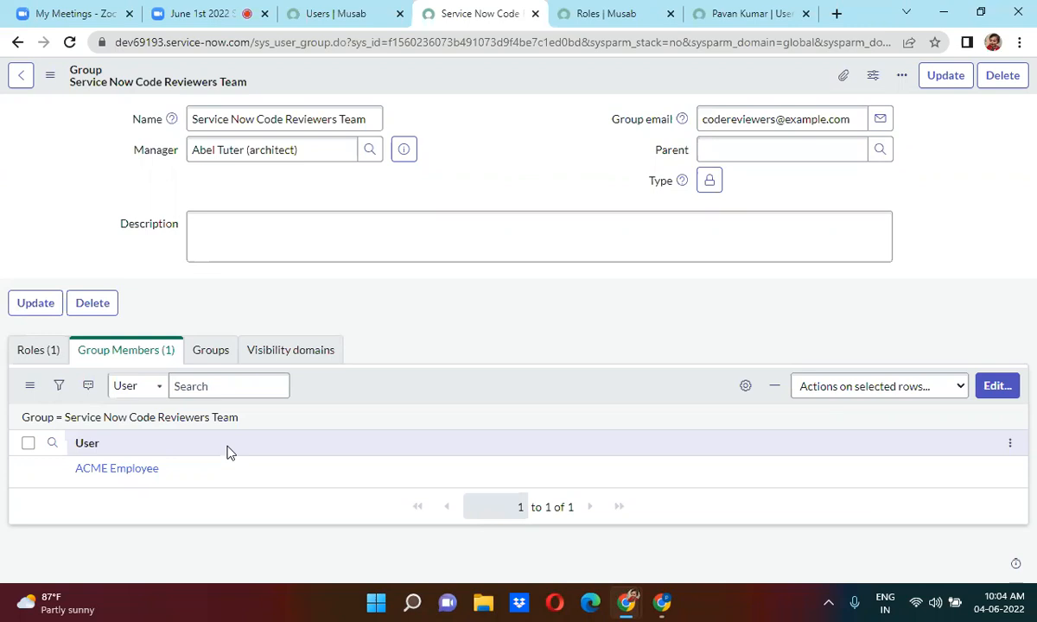
Check the Zoom meeting, then open Edit Members for the Service Now Code Reviewers Team group.
click(192, 26)
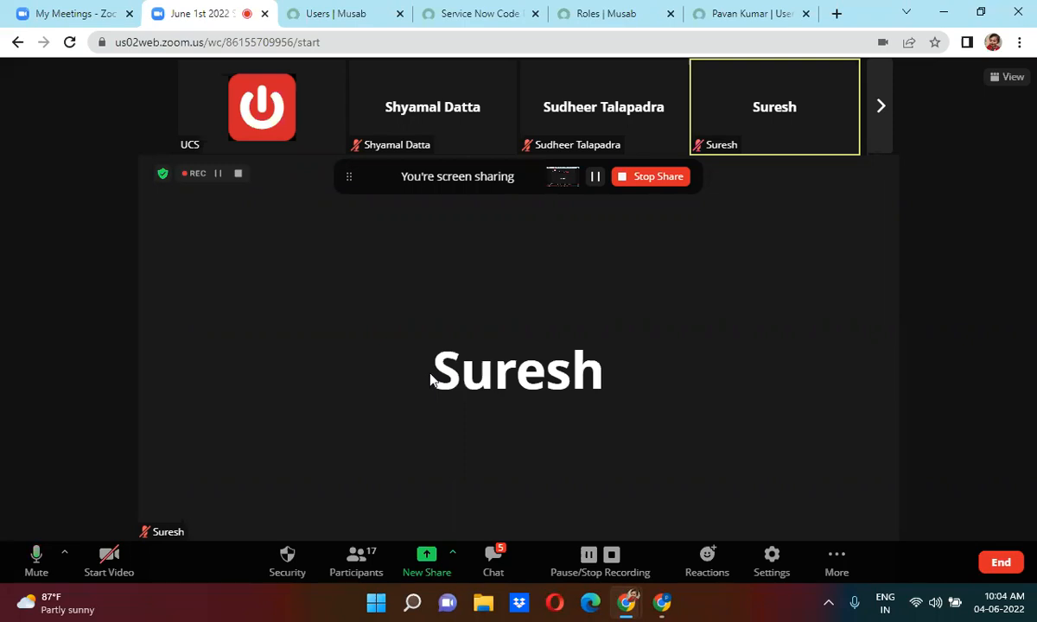
click(477, 13)
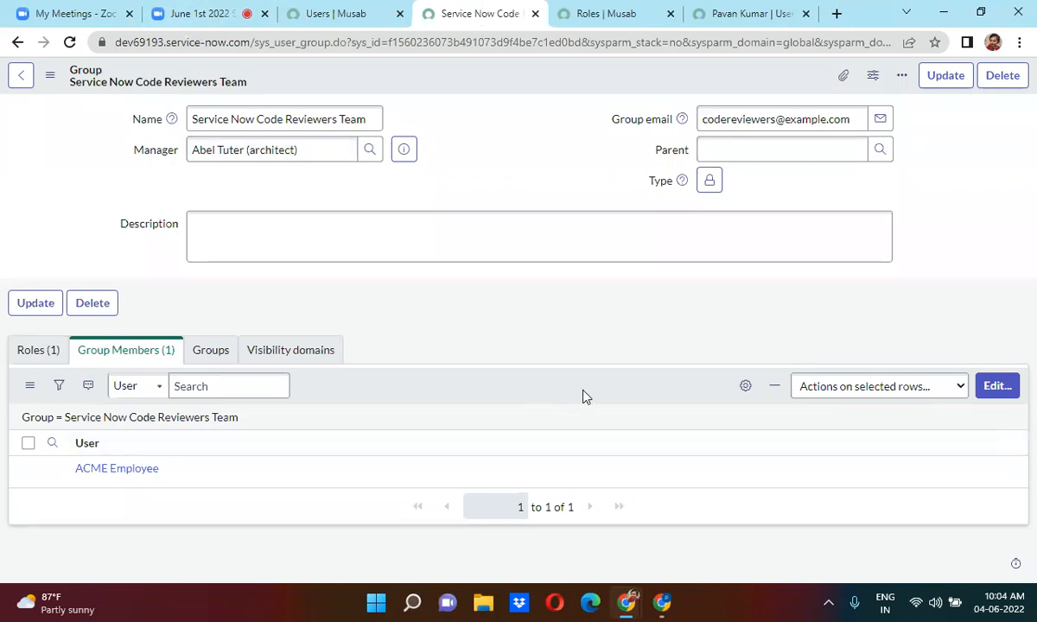
click(997, 386)
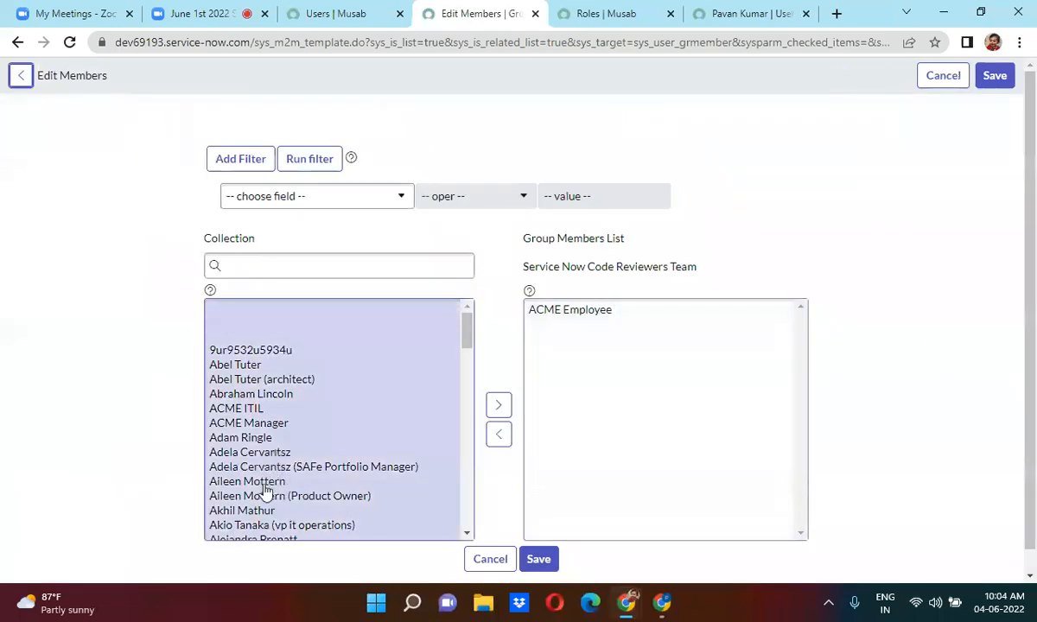
Move two more users into the Group Members List, save, and dismiss the role messages.
click(264, 511)
double_click(263, 511)
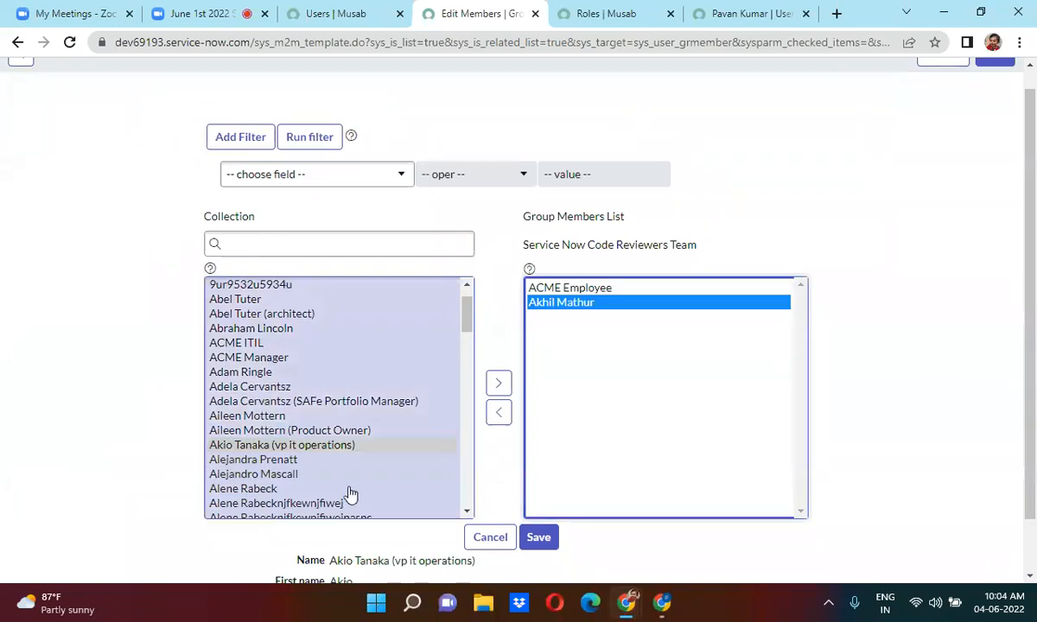
scroll(263, 494, down, 1)
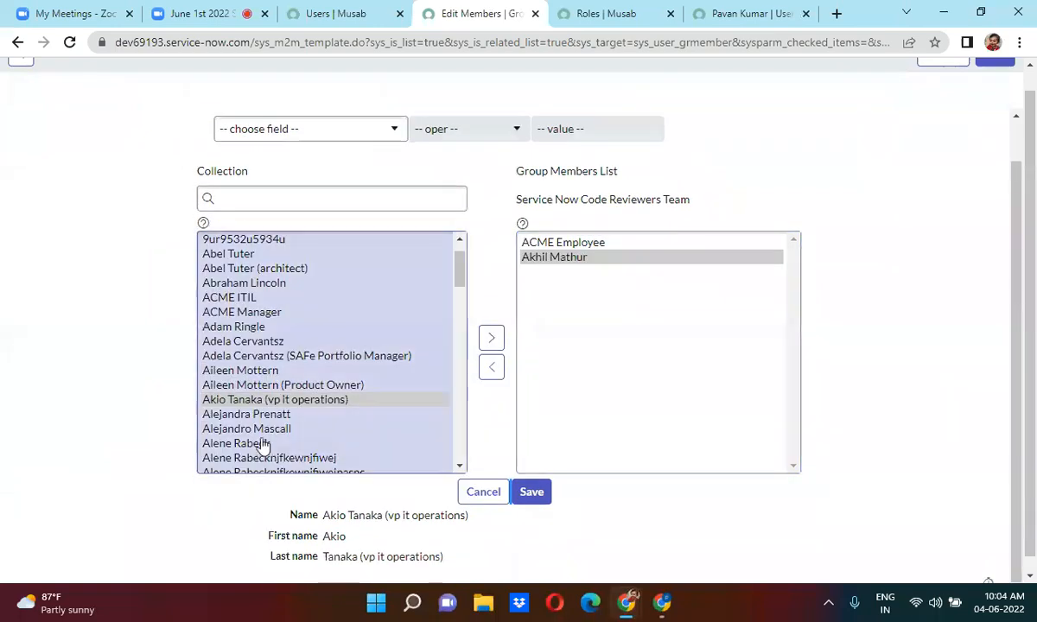
double_click(260, 444)
click(264, 431)
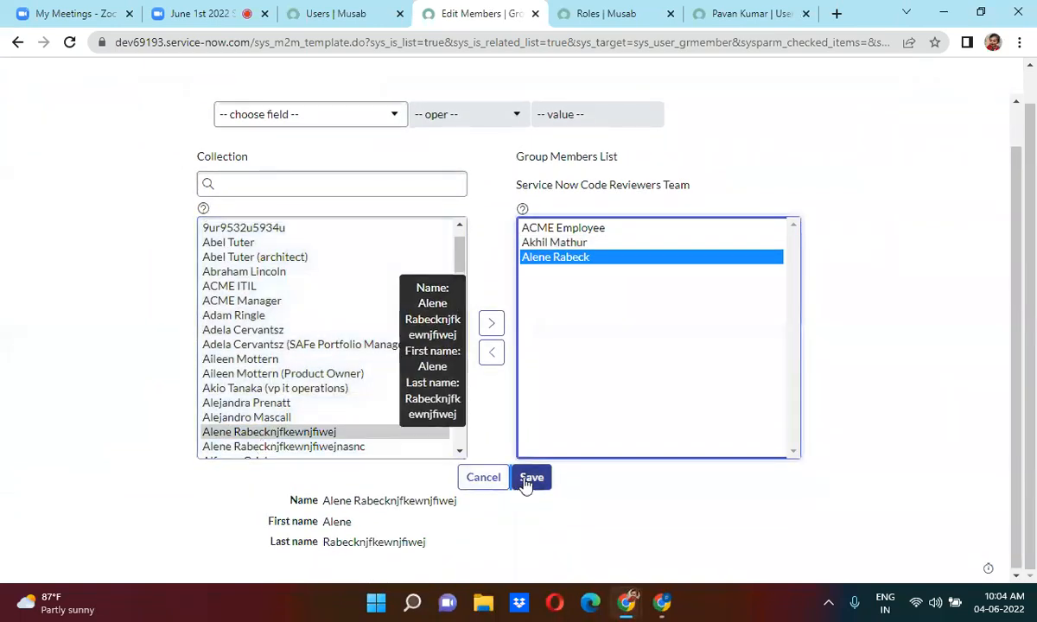
click(530, 477)
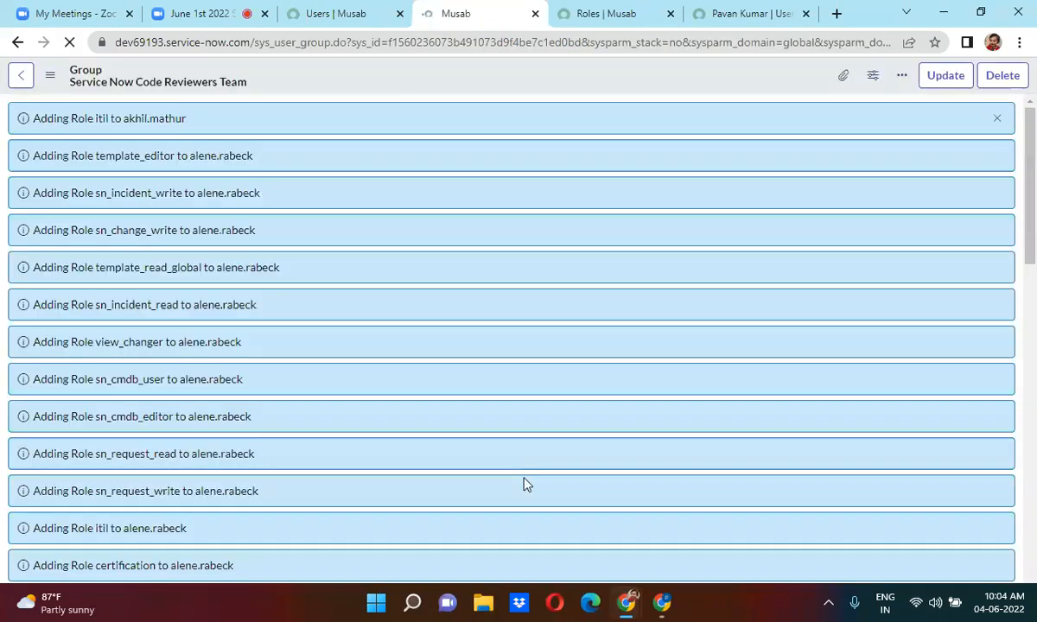
click(996, 118)
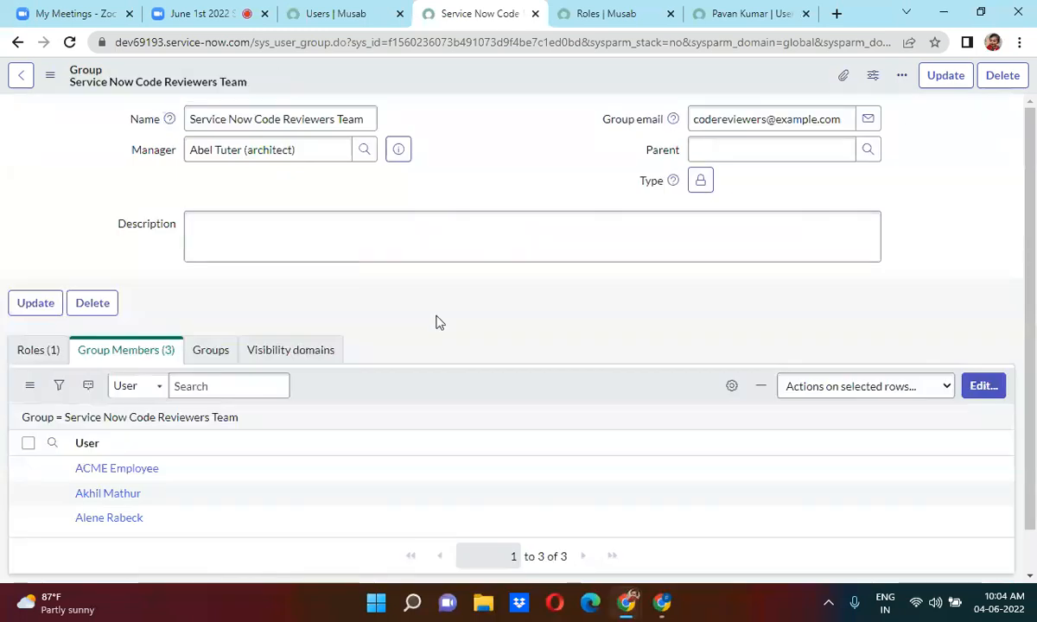
Review the group's inherited roles and its three saved members.
scroll(434, 322, down, 1)
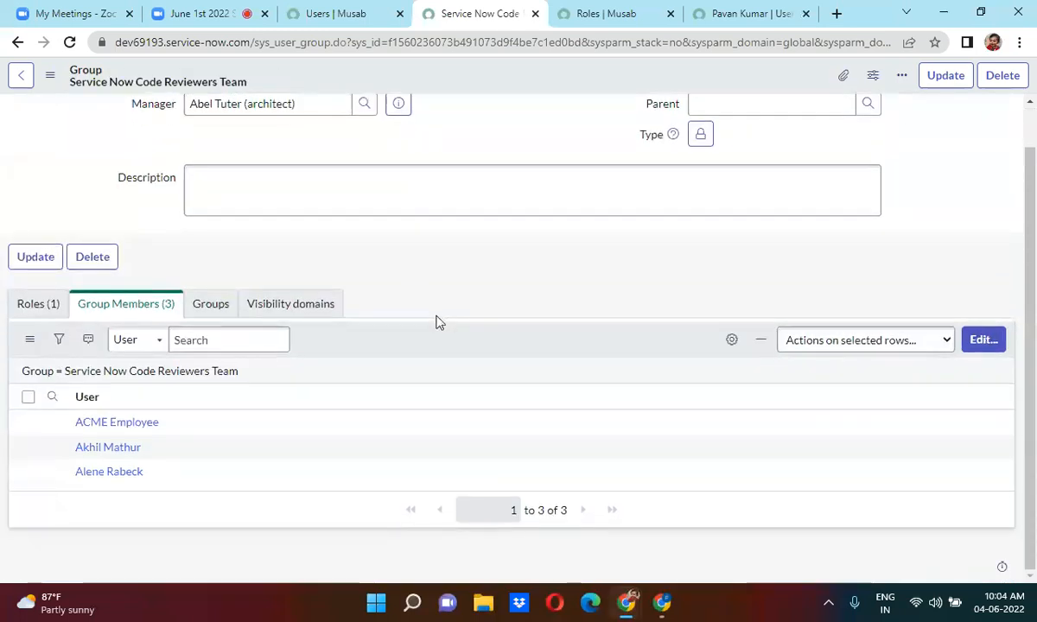
click(39, 305)
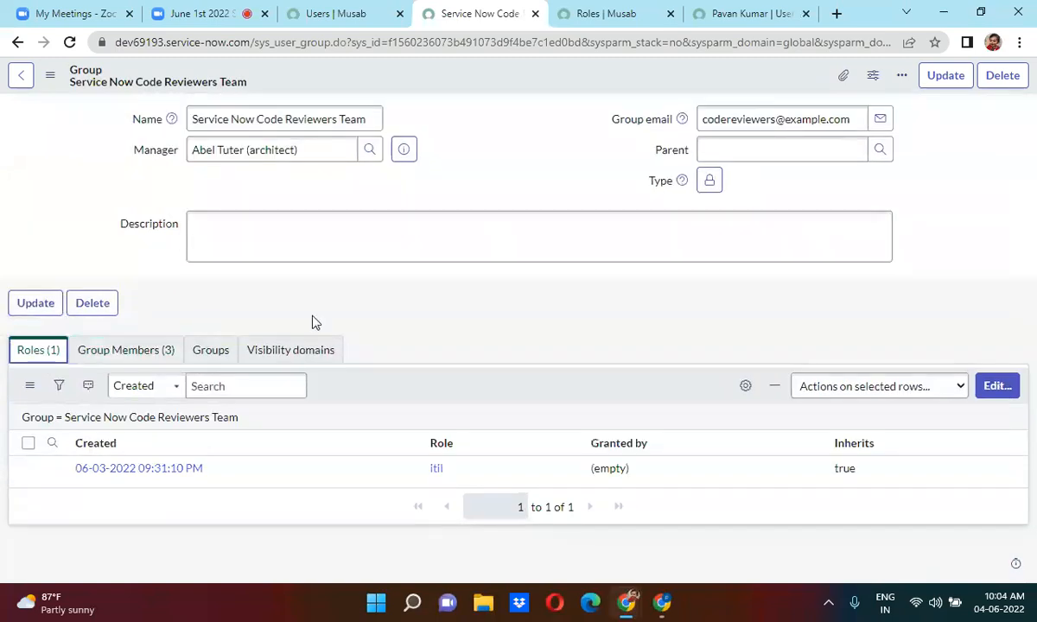
click(334, 315)
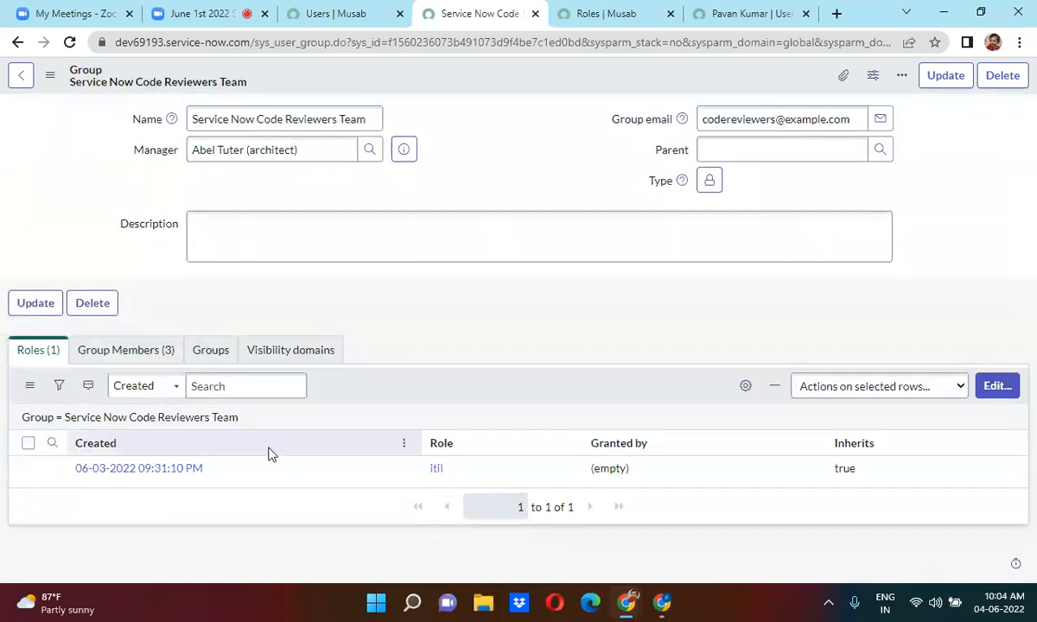
click(130, 353)
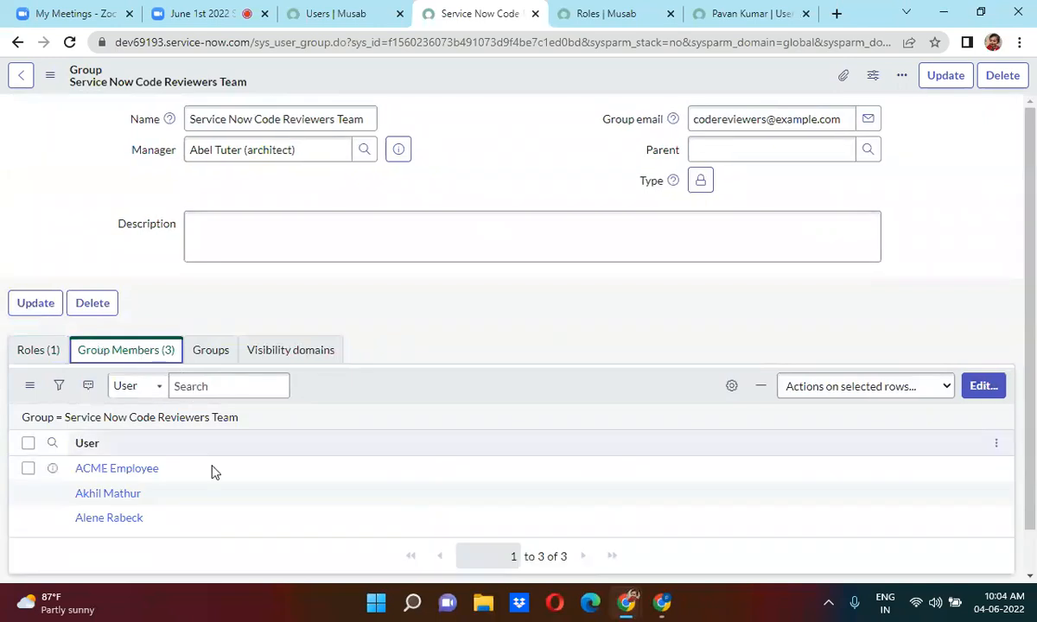
Open the Groups list, open IT Finance CAB in a new tab, and start editing its members.
click(354, 10)
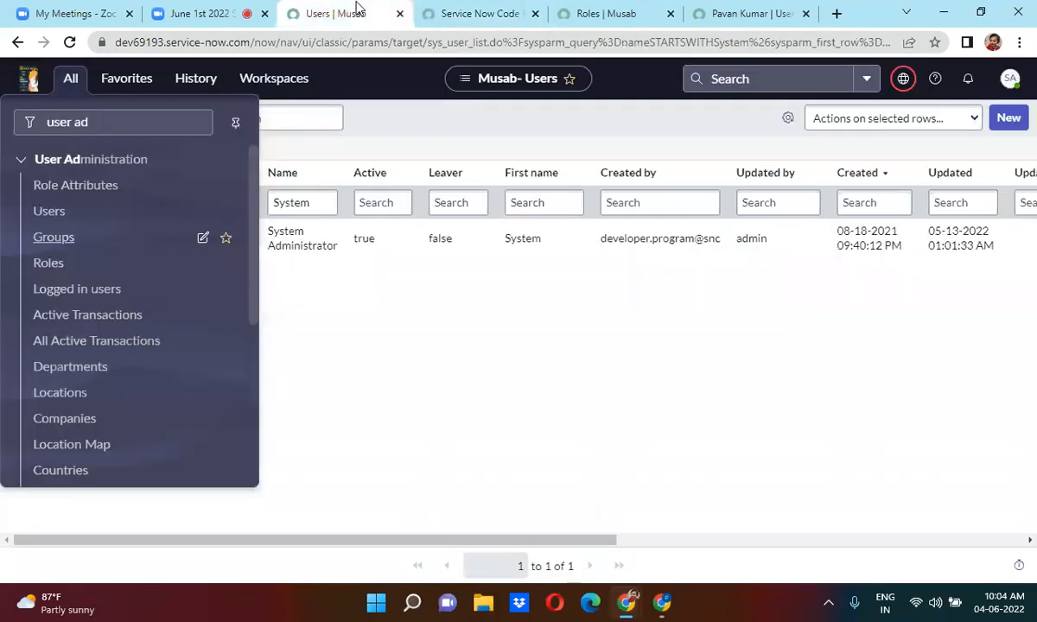
click(101, 121)
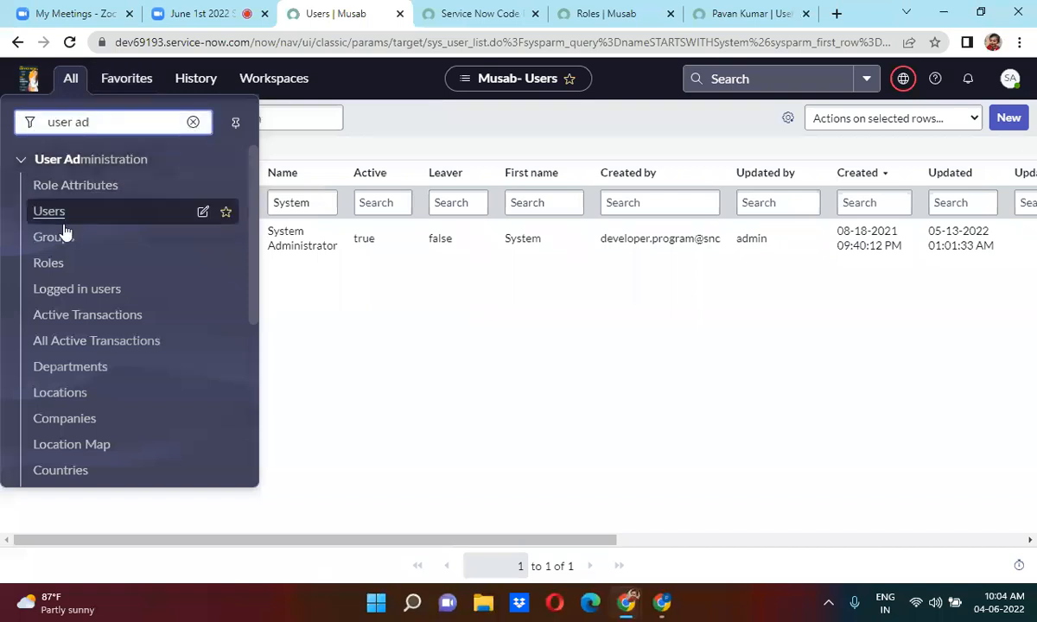
middle_click(35, 240)
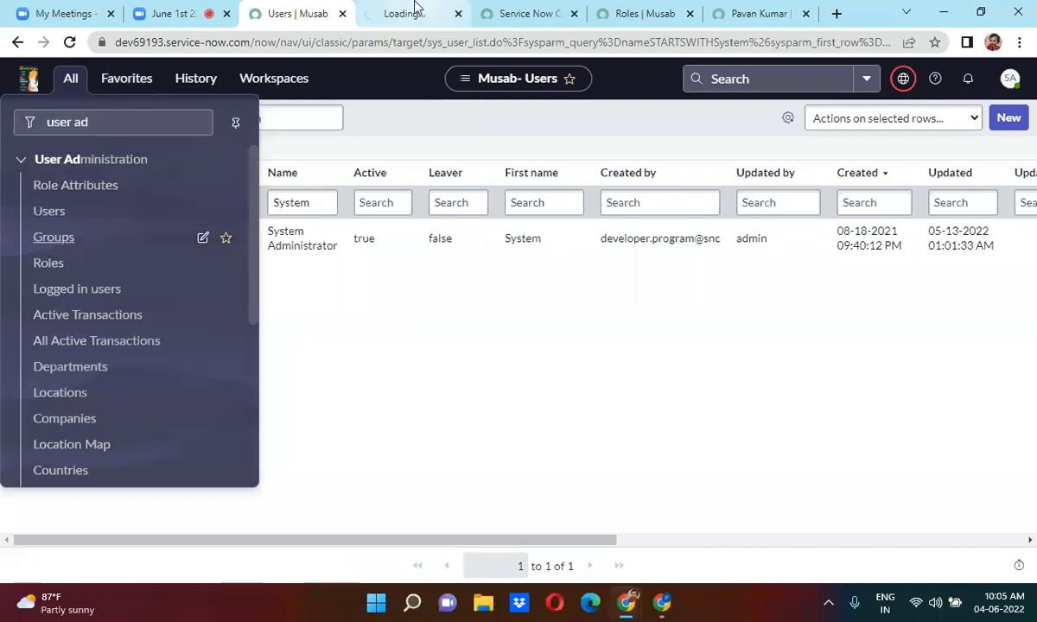
click(415, 10)
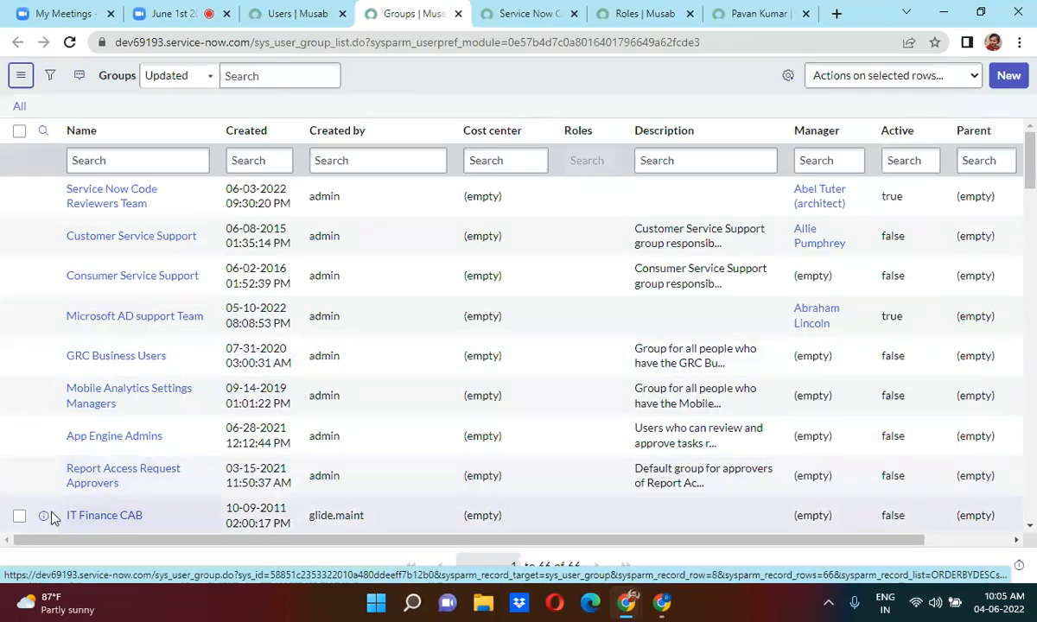
right_click(45, 519)
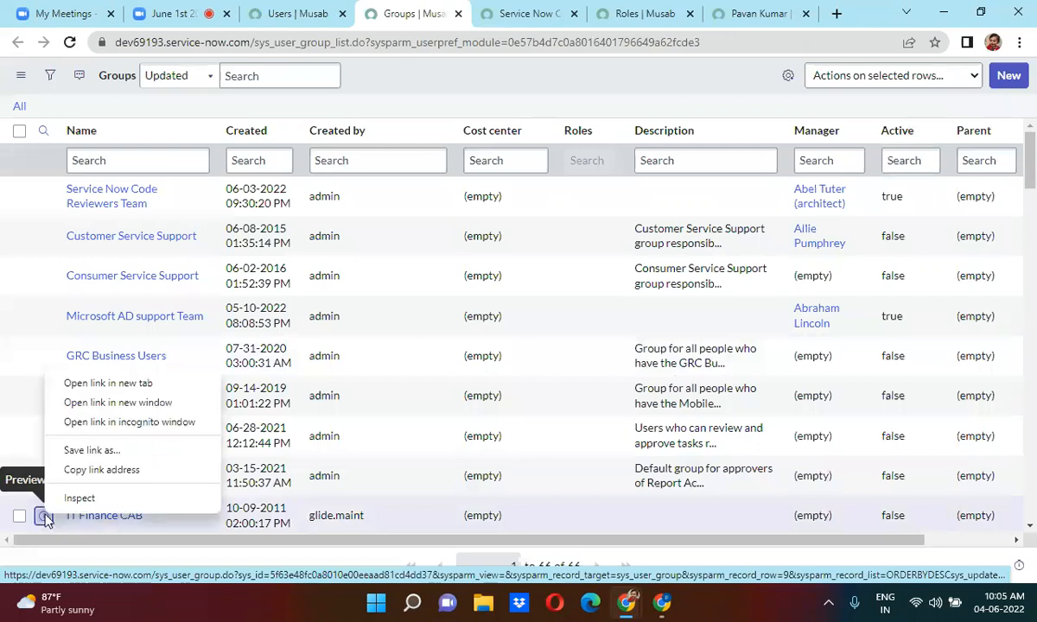
click(130, 383)
click(458, 12)
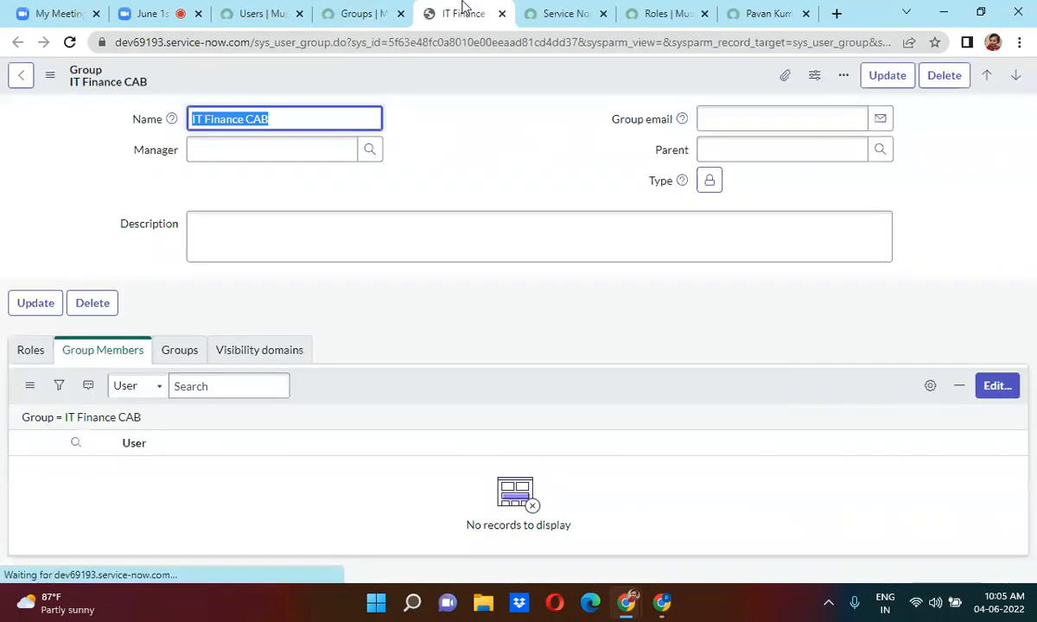
scroll(423, 169, down, 1)
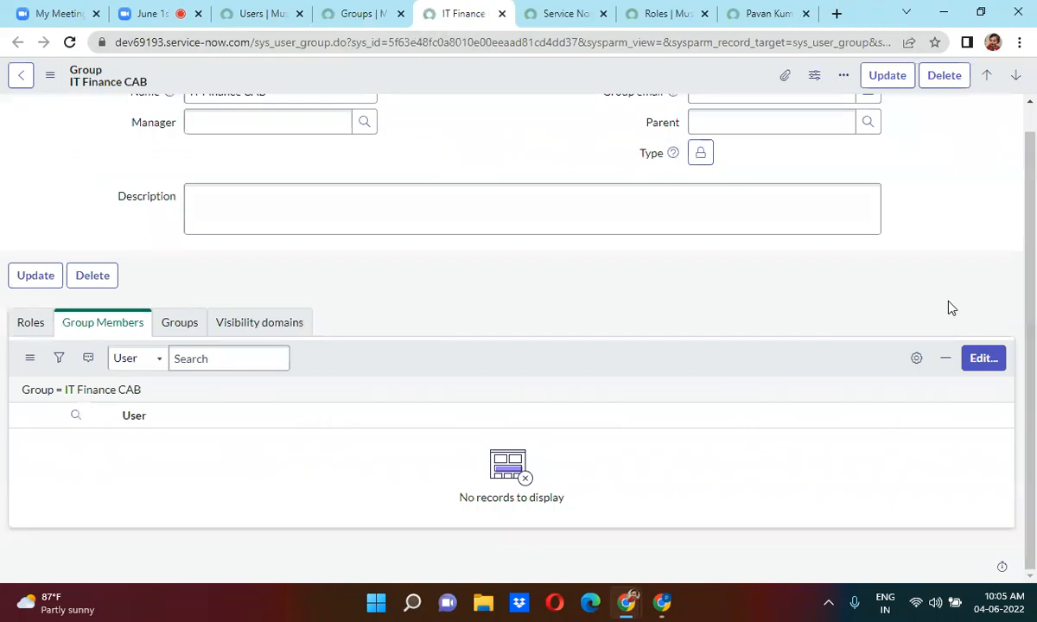
click(985, 362)
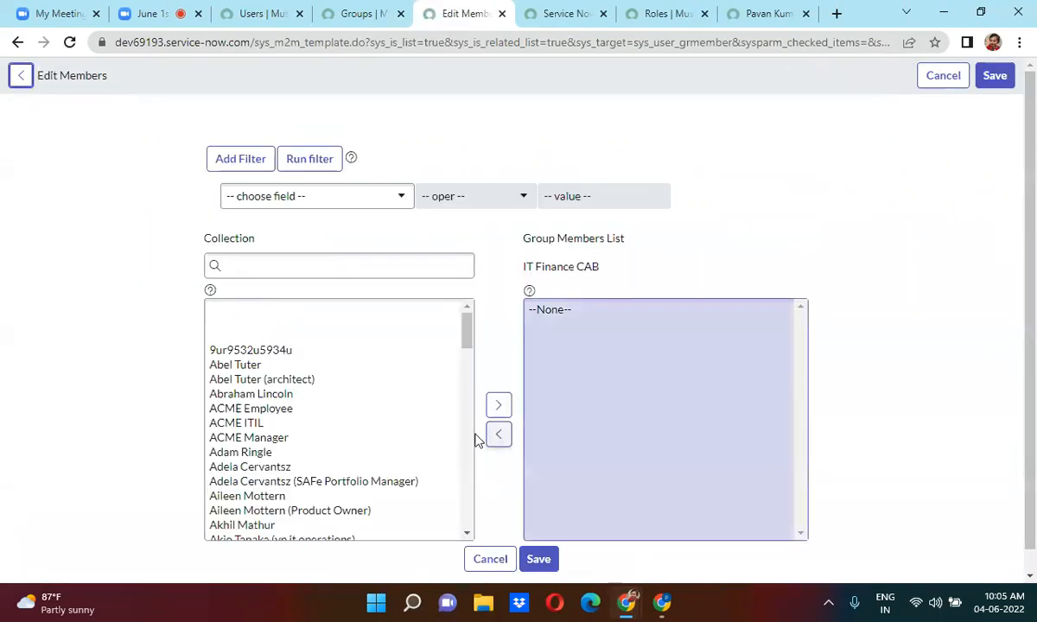
Move five users into the IT Finance CAB Group Members List and save.
double_click(260, 472)
double_click(267, 465)
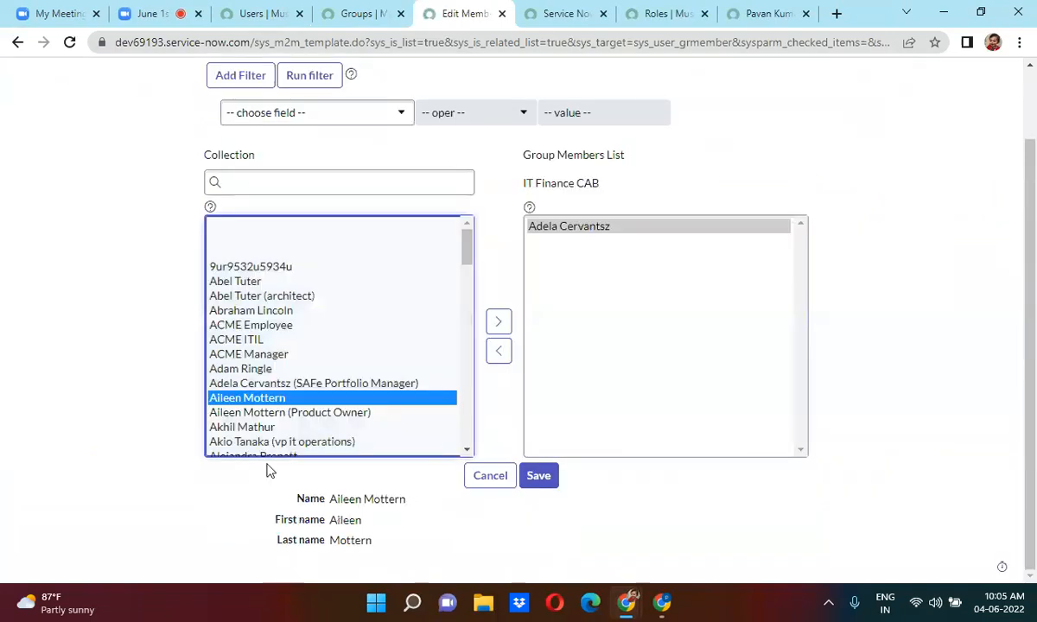
double_click(254, 419)
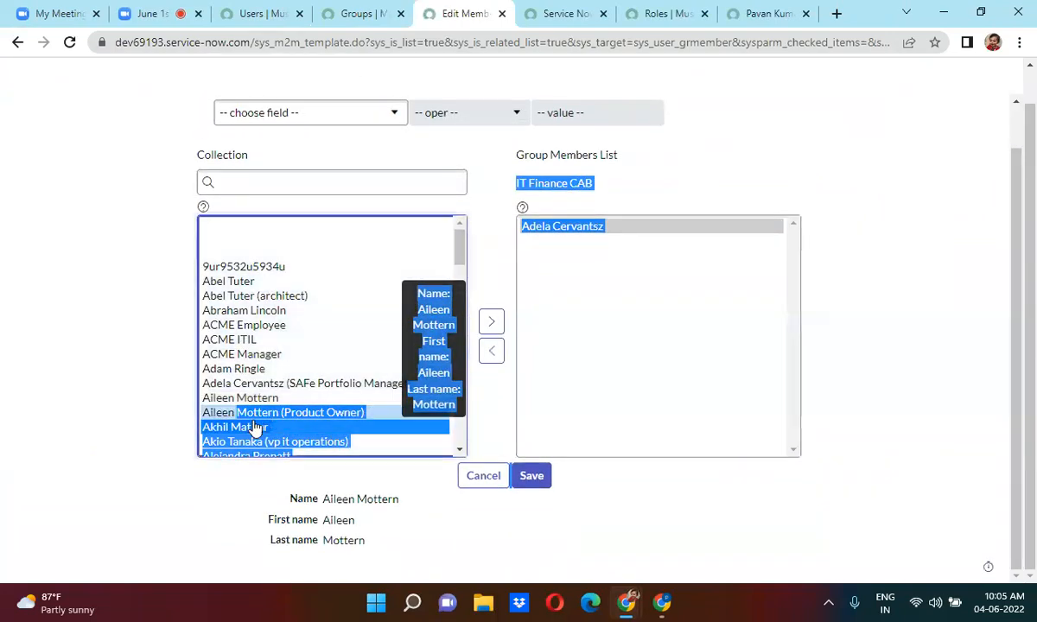
double_click(269, 429)
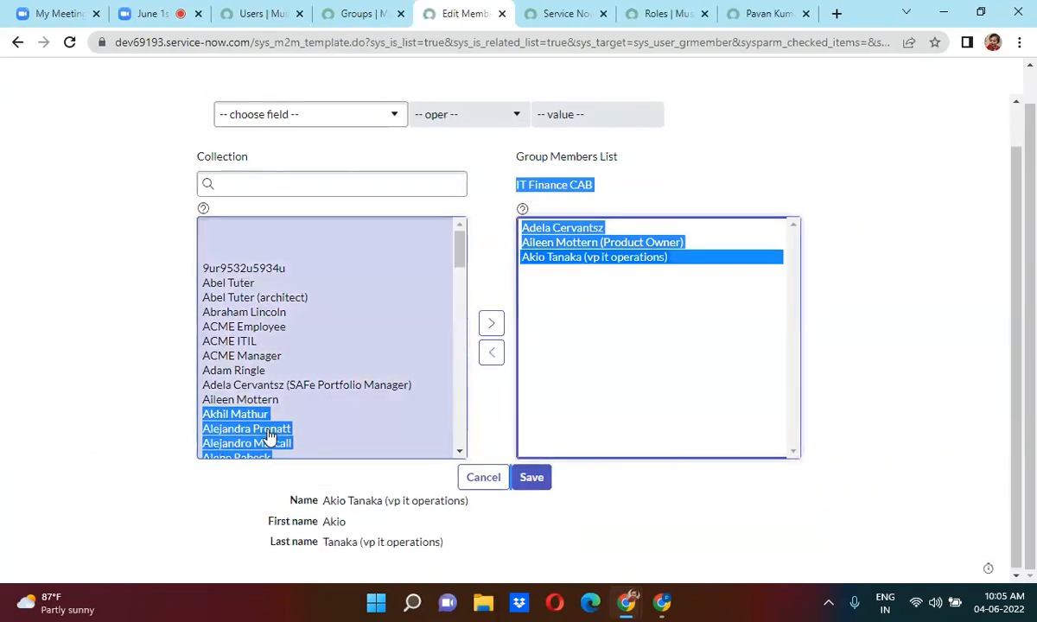
double_click(251, 432)
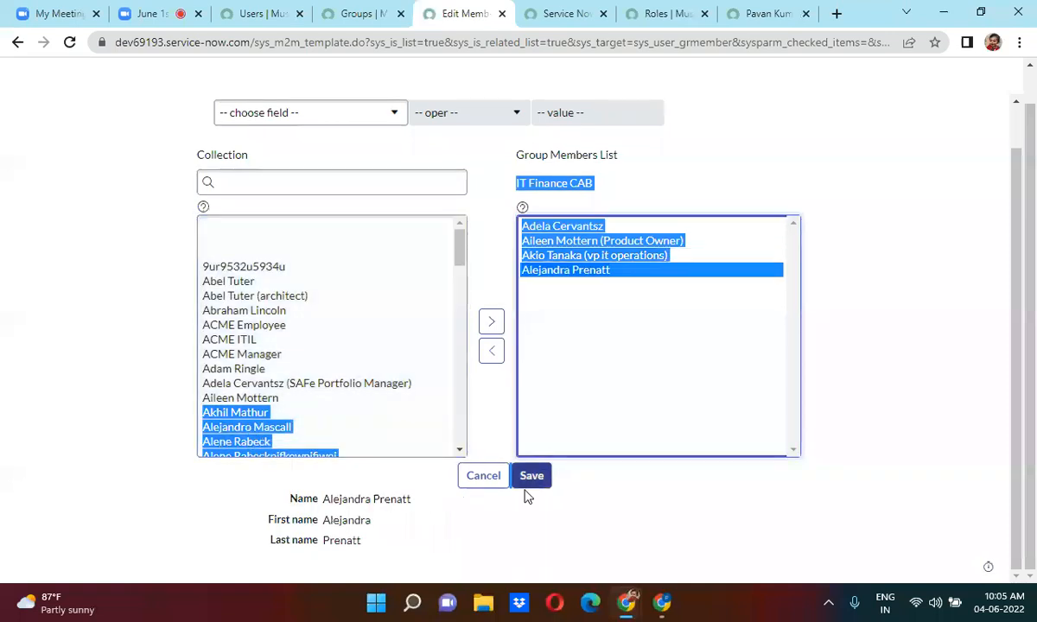
click(574, 496)
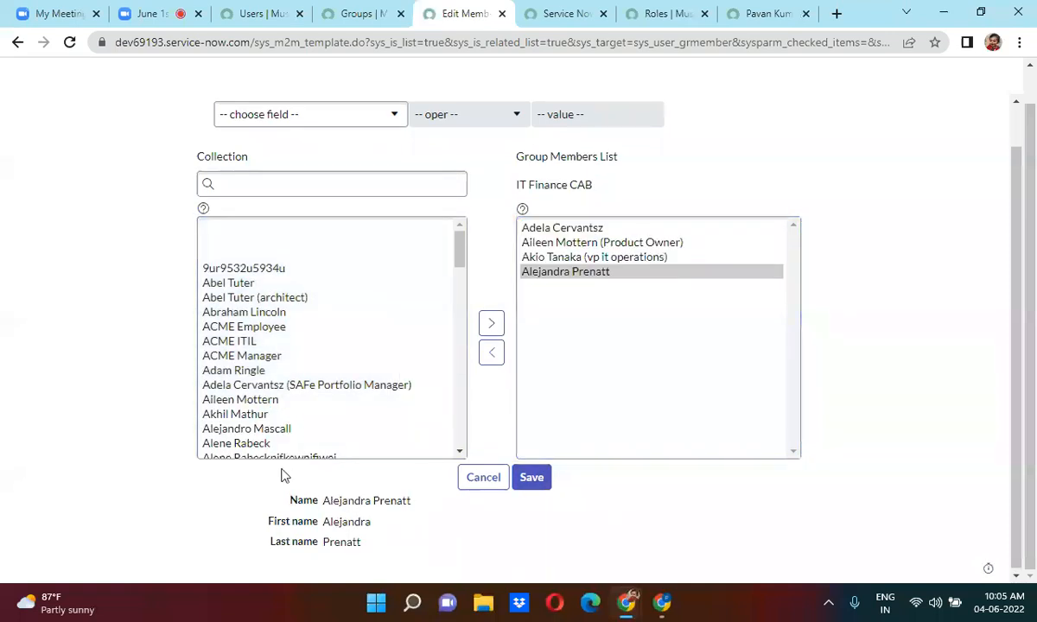
double_click(262, 446)
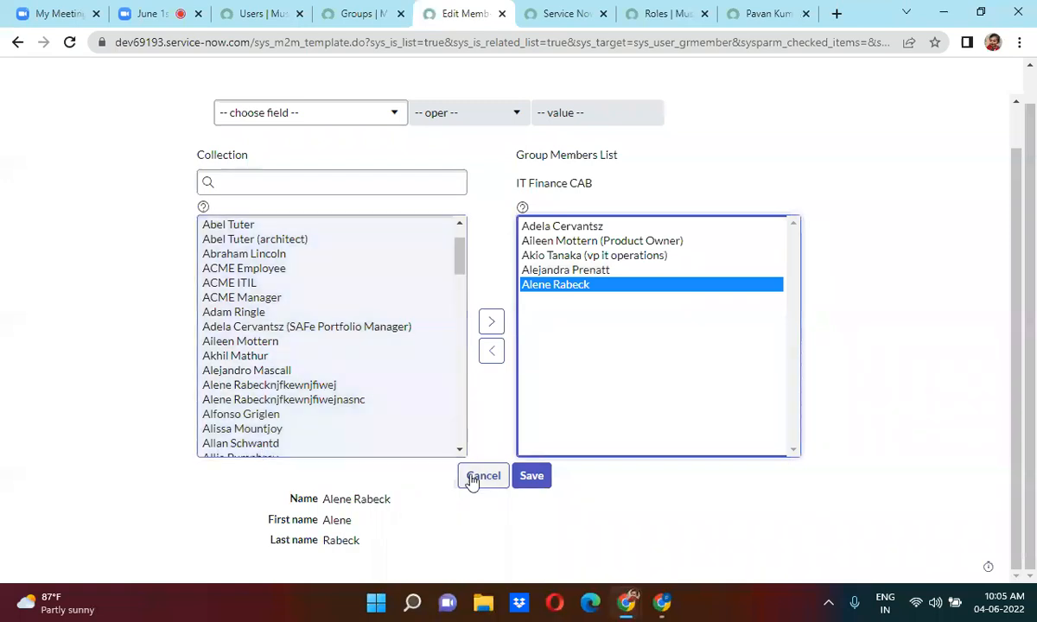
click(541, 479)
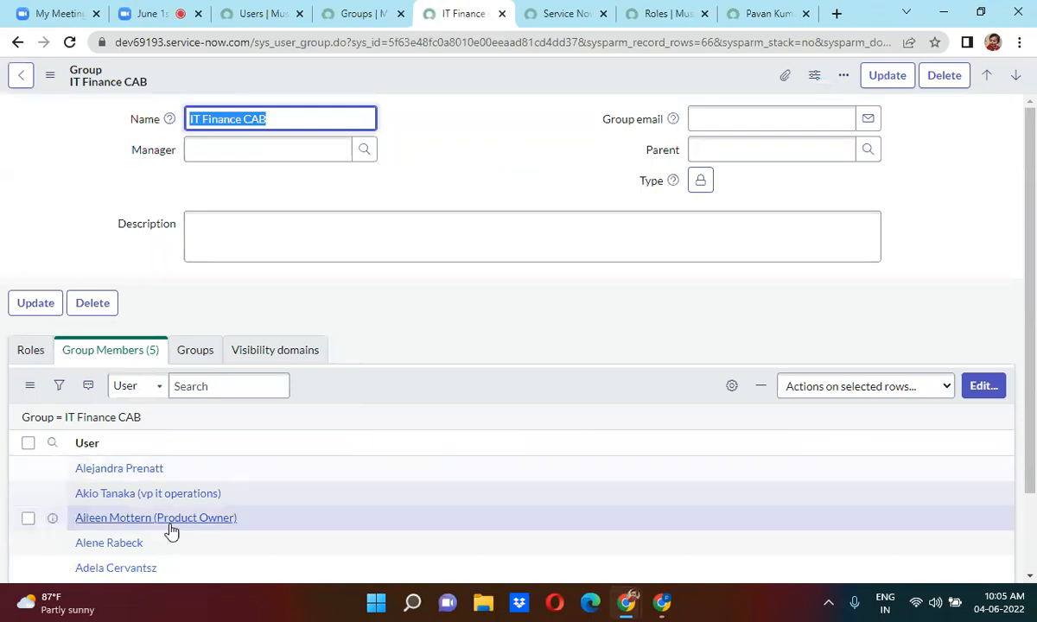
Open a new member's user record, view its Groups (5) list, then return to Zoom.
middle_click(115, 545)
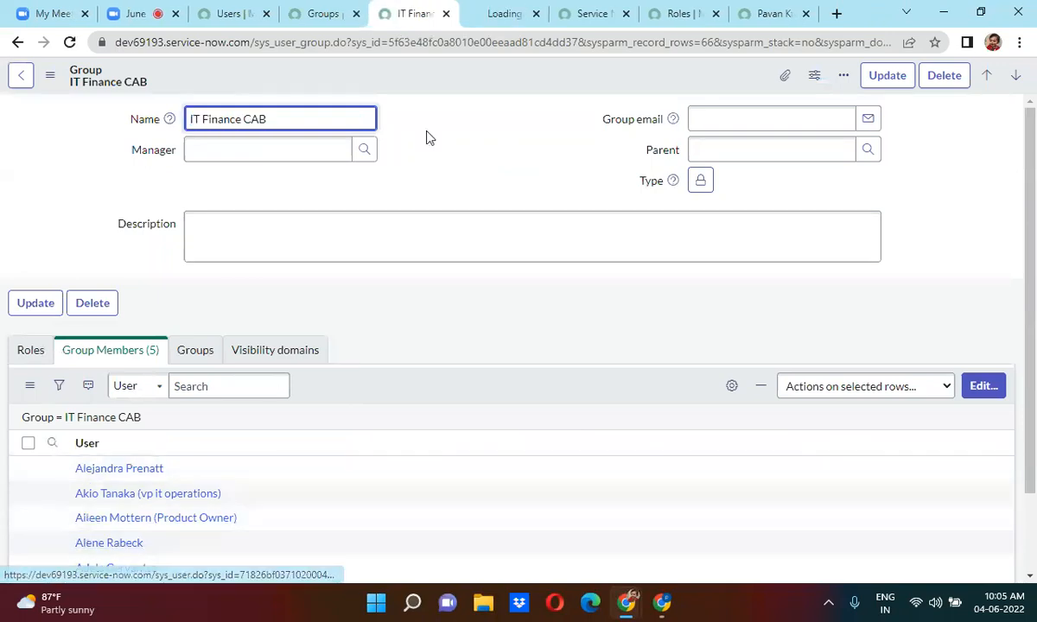
click(477, 11)
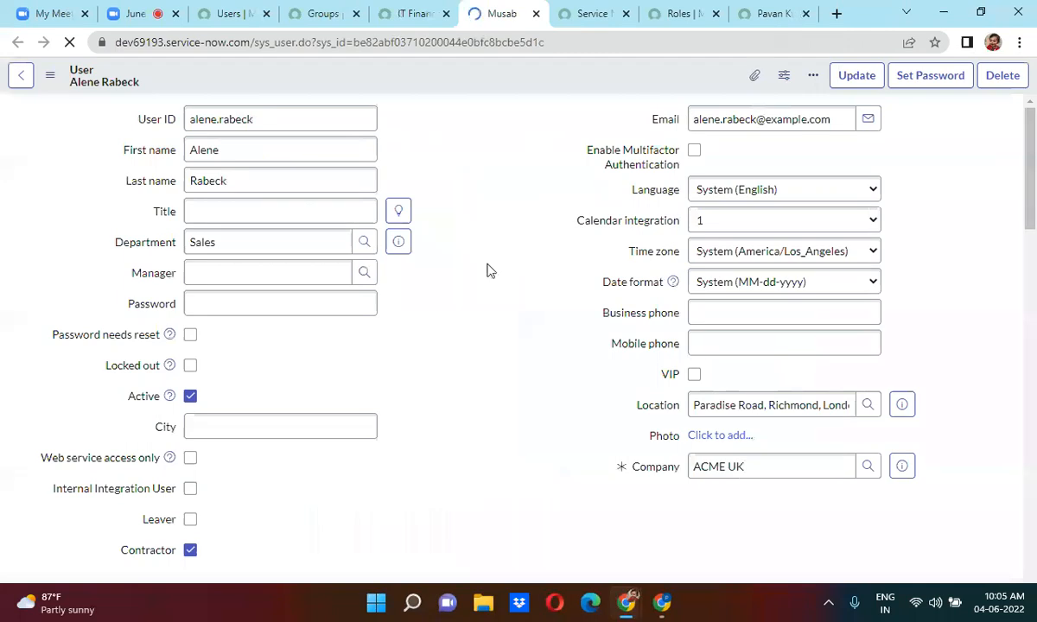
scroll(486, 271, down, 1)
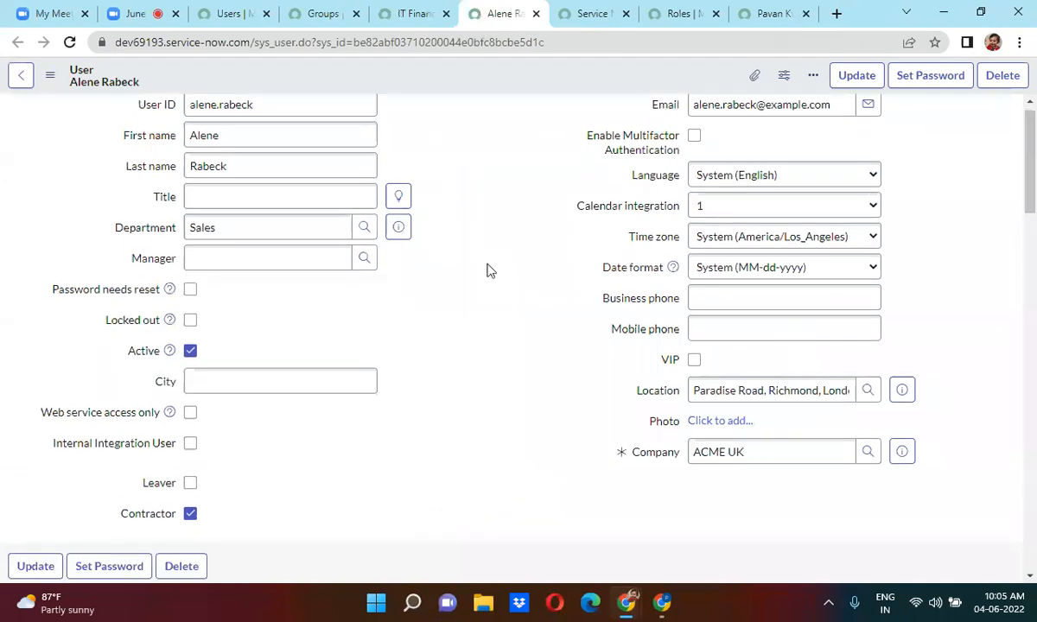
scroll(486, 271, down, 5)
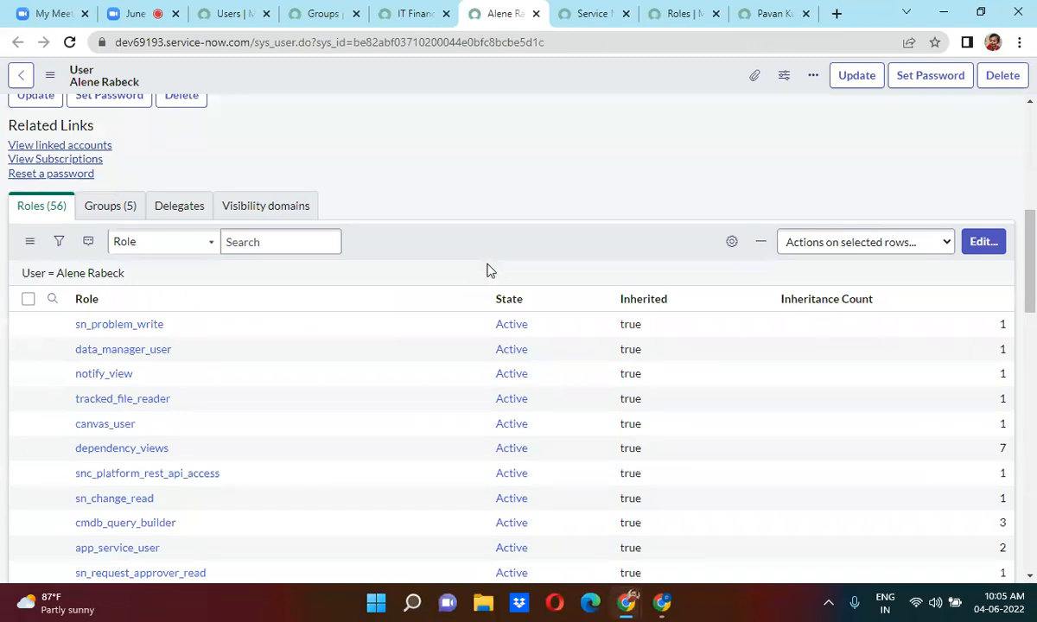
click(109, 206)
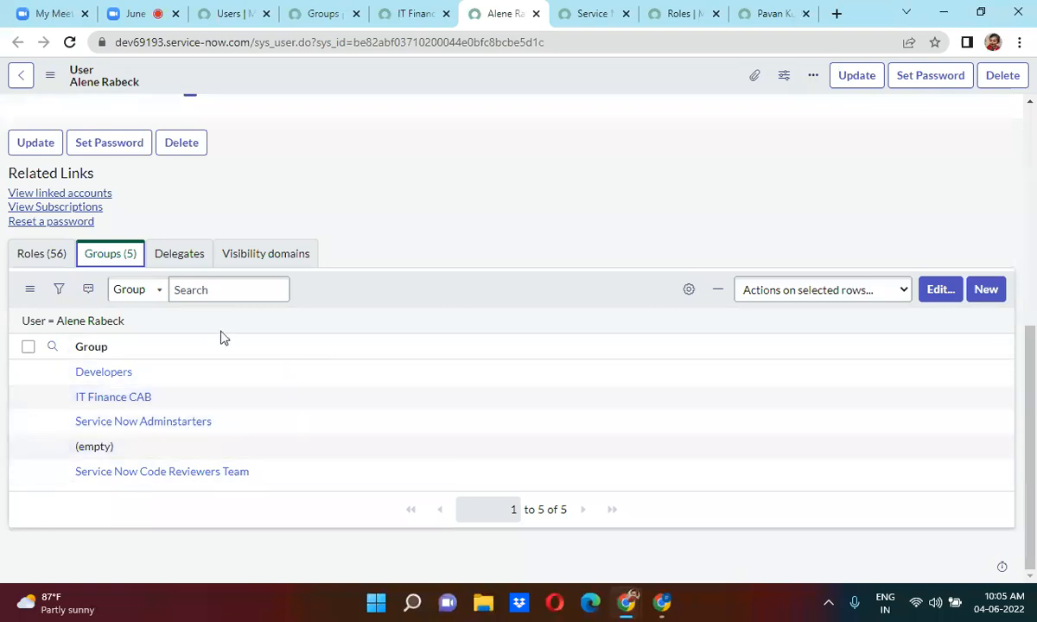
drag(280, 484, 71, 486)
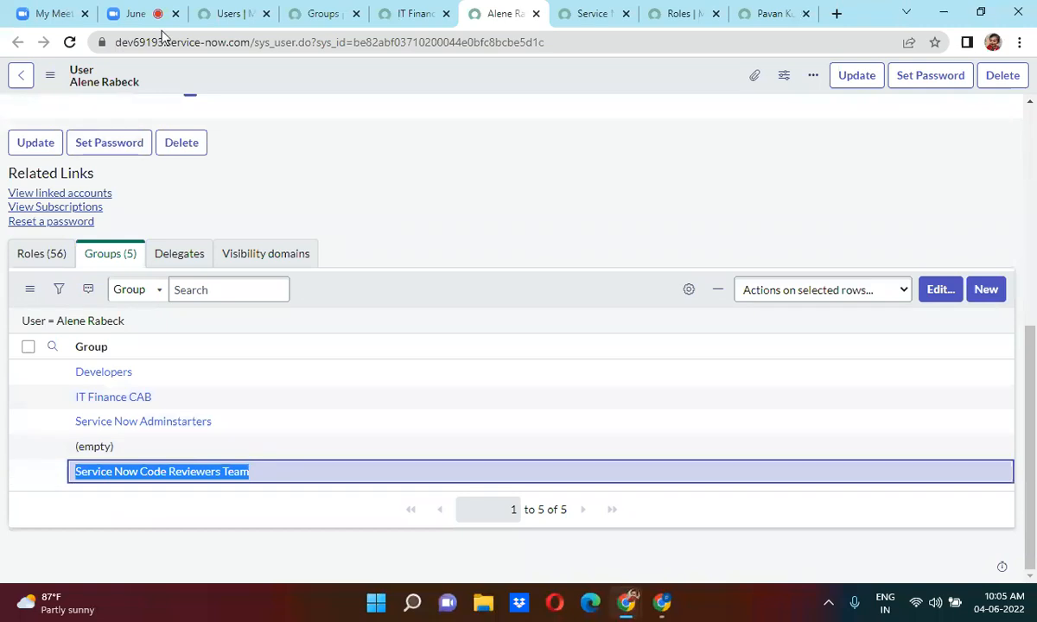
click(138, 13)
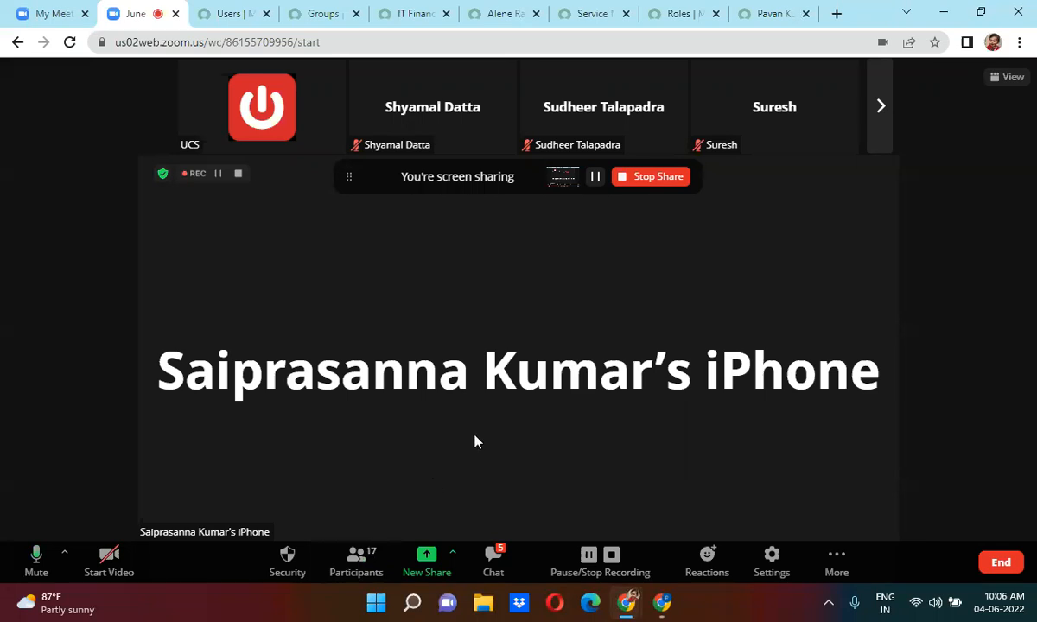
Open the Zoom participants panel and scroll through the 17 participants.
click(356, 557)
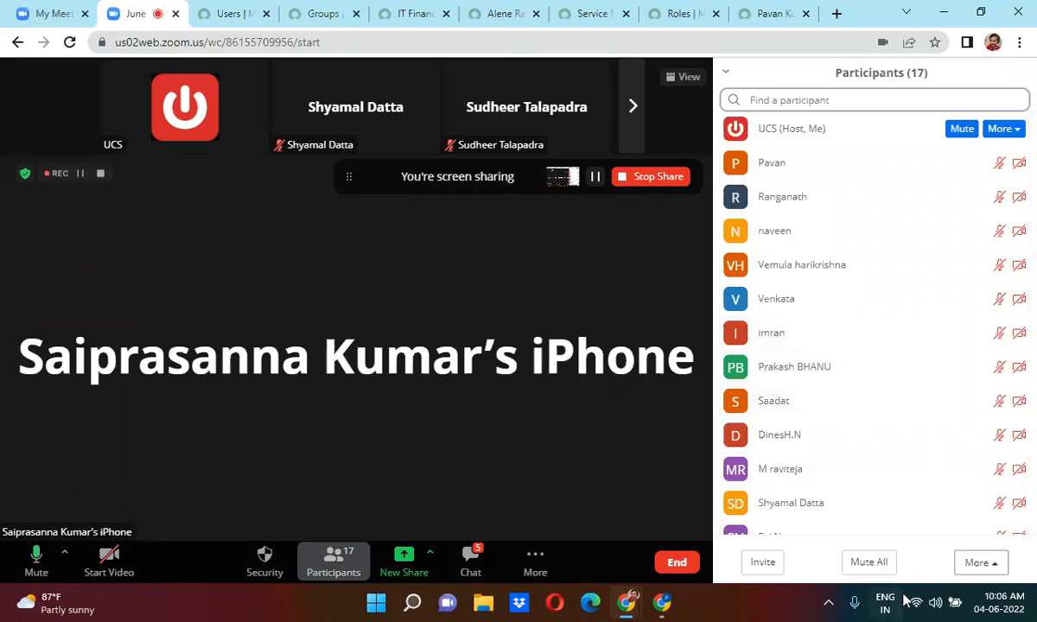
drag(1034, 467, 1034, 551)
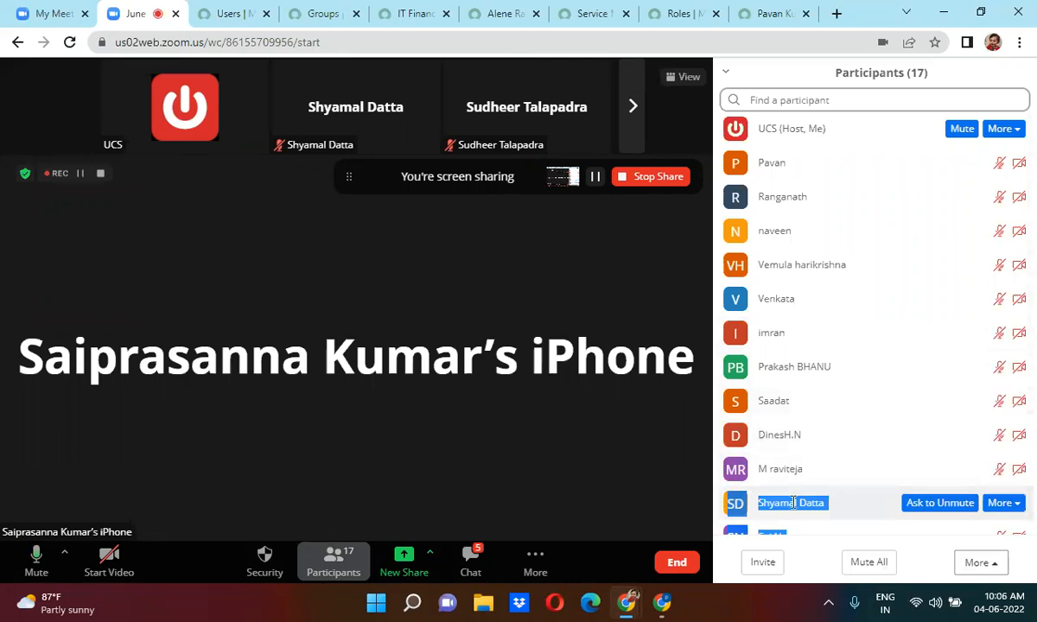
click(638, 295)
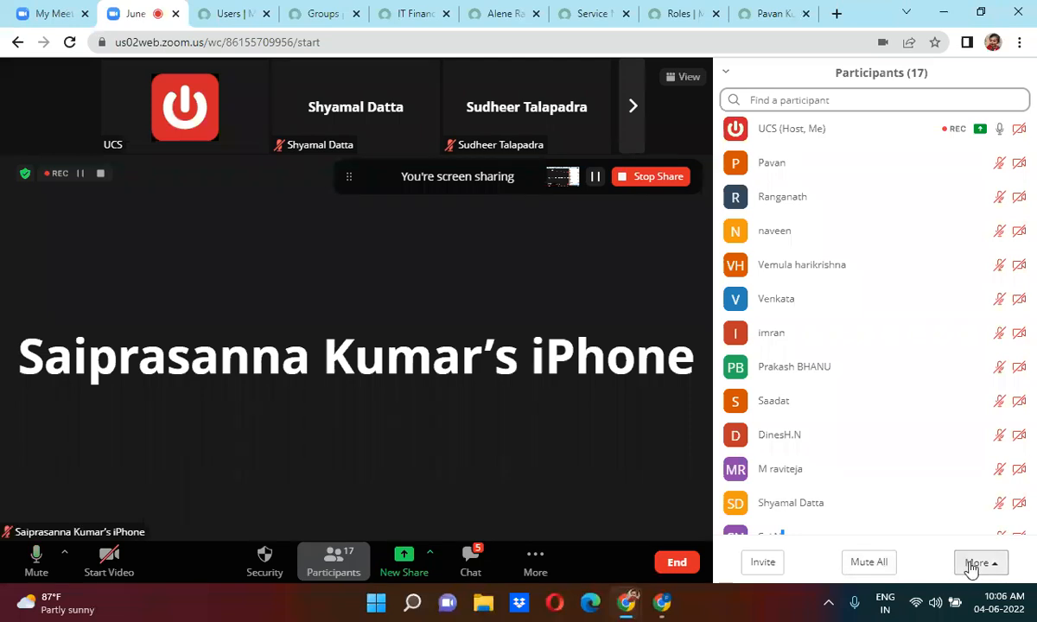
drag(1031, 402, 1028, 537)
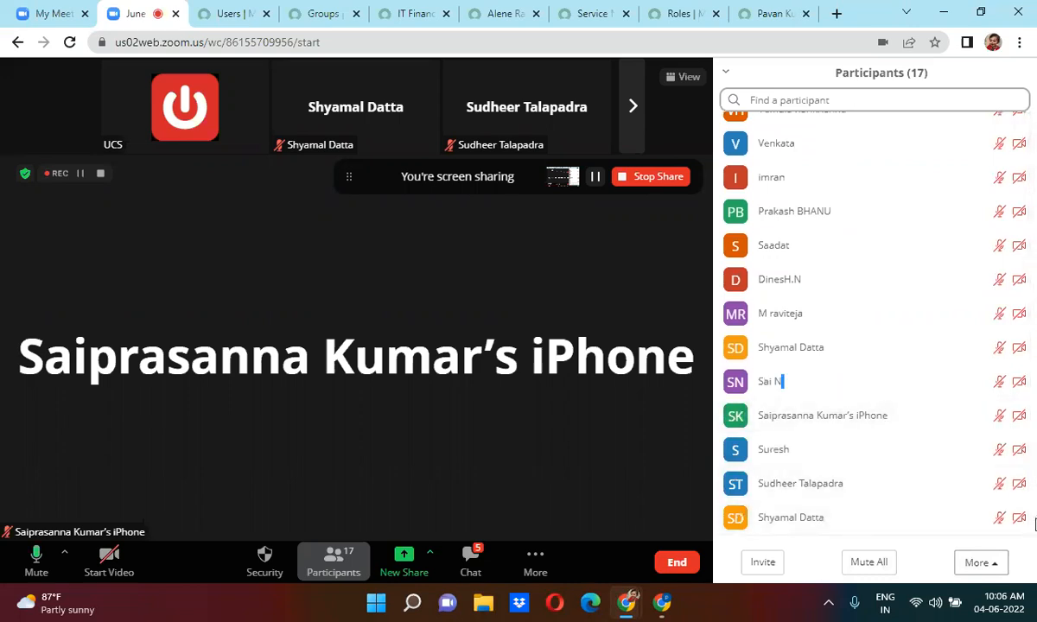
drag(1034, 525, 1034, 175)
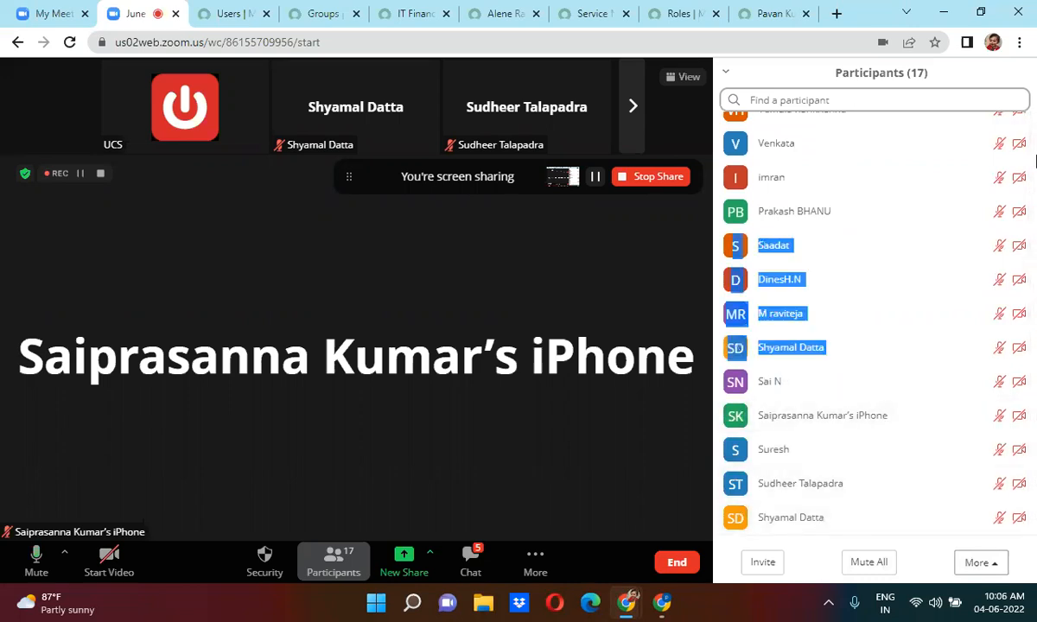
click(1034, 157)
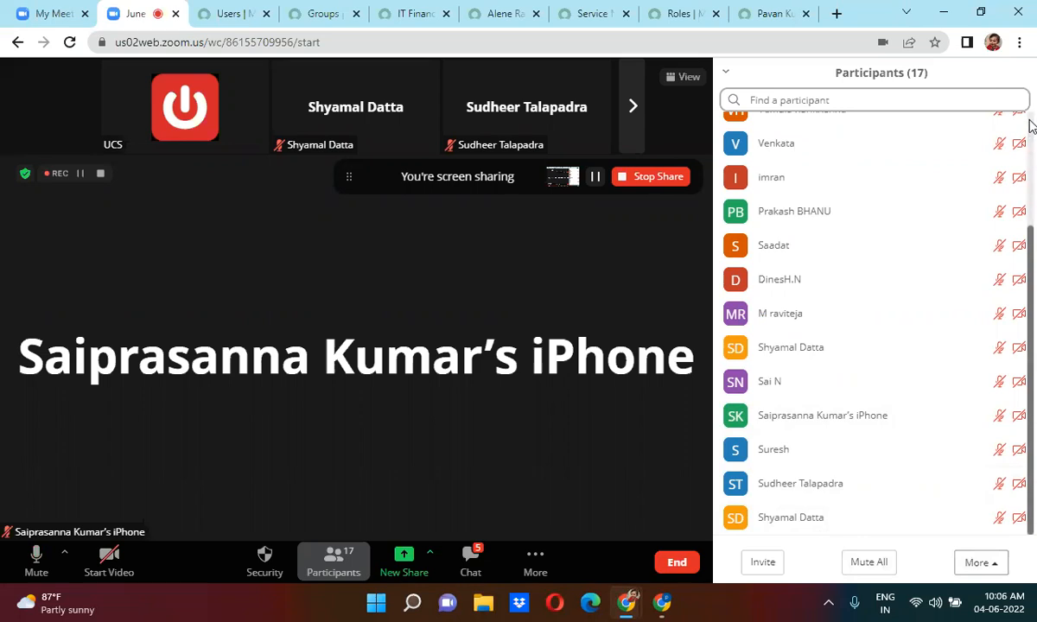
scroll(1030, 127, up, 3)
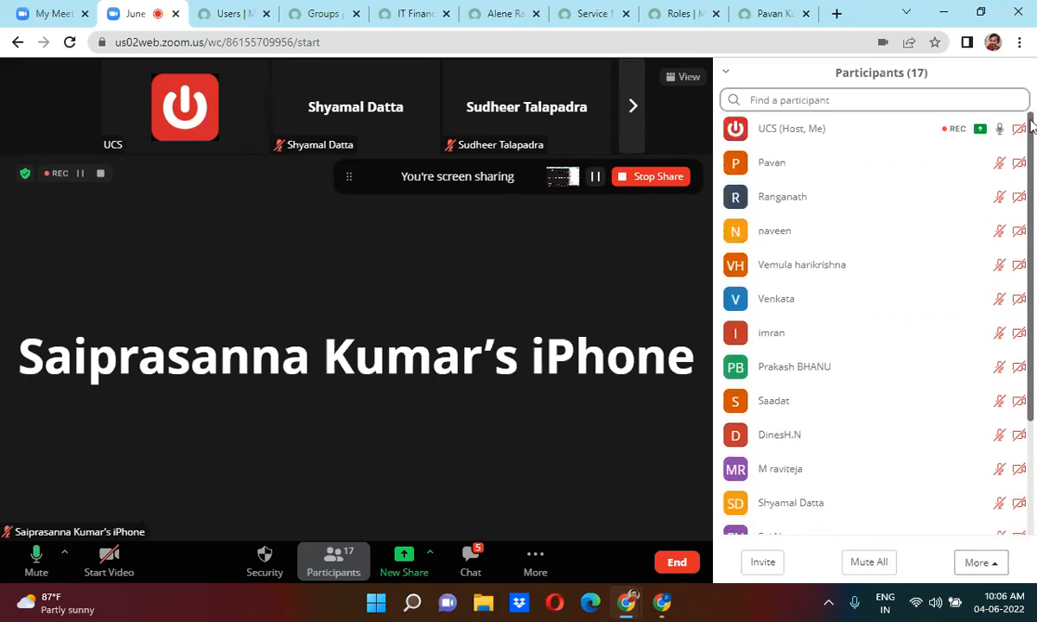
drag(1030, 127, 1031, 273)
scroll(1031, 279, up, 3)
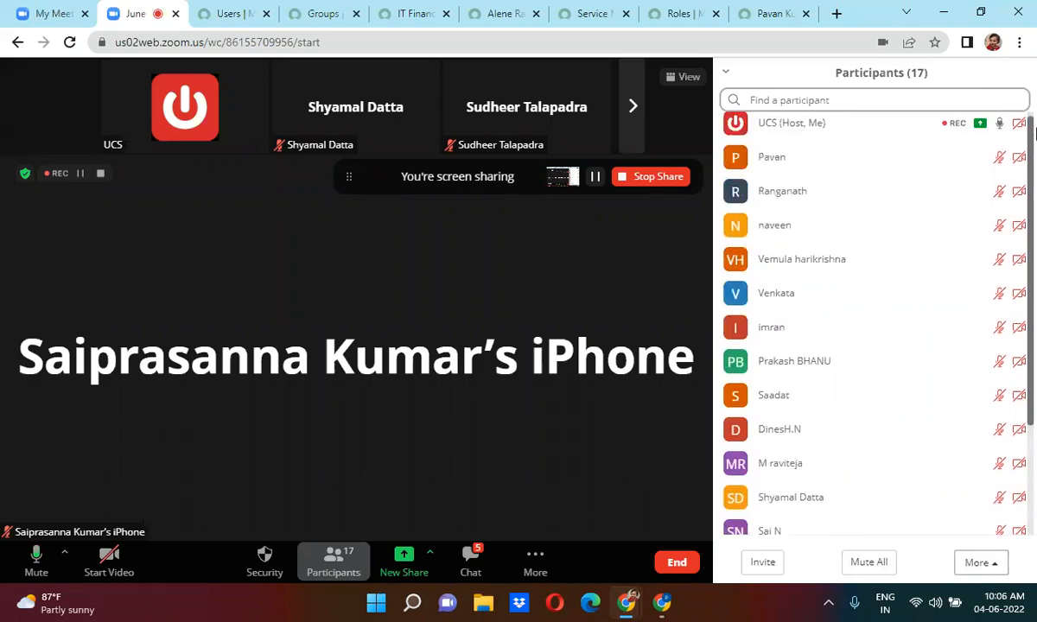
Close the participants panel and go back to the ServiceNow user tab.
click(726, 72)
click(748, 99)
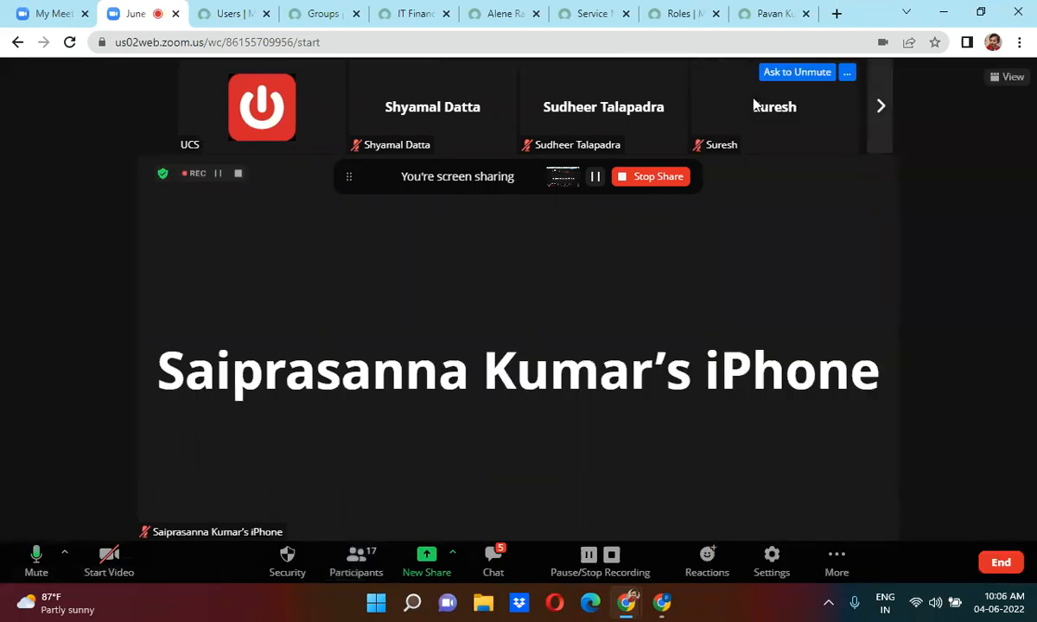
click(748, 9)
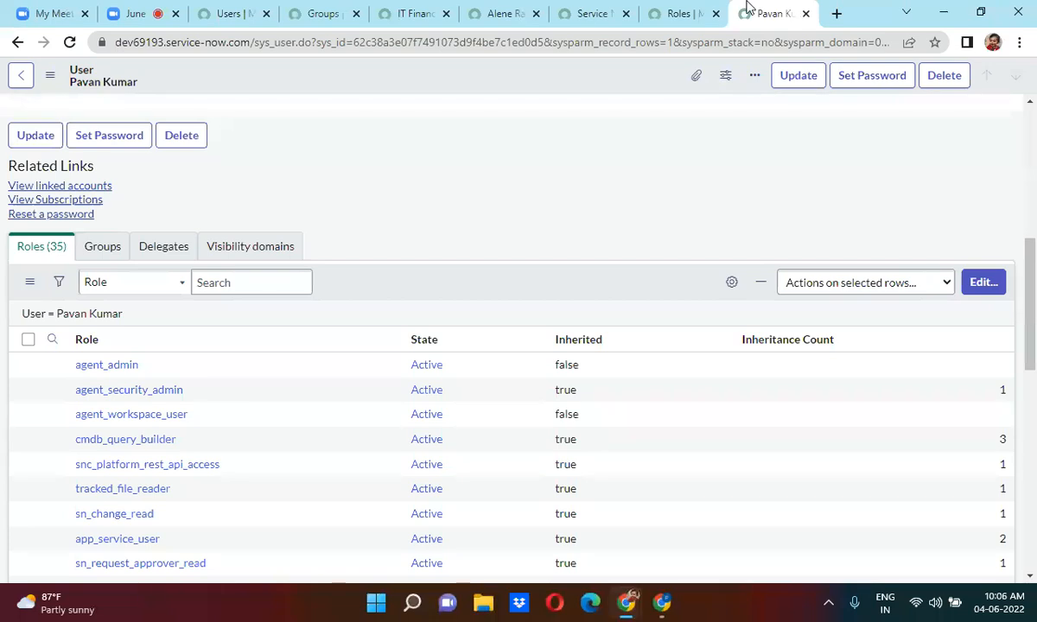
Review the user's Roles (56) and Groups (5) lists, then move to the groups tabs.
click(487, 9)
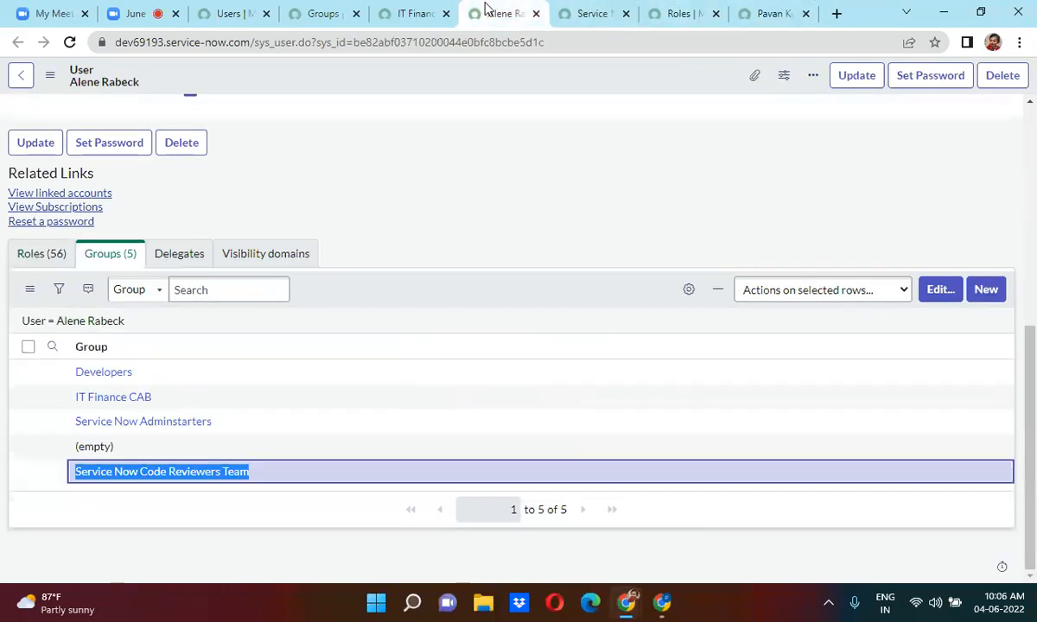
click(441, 89)
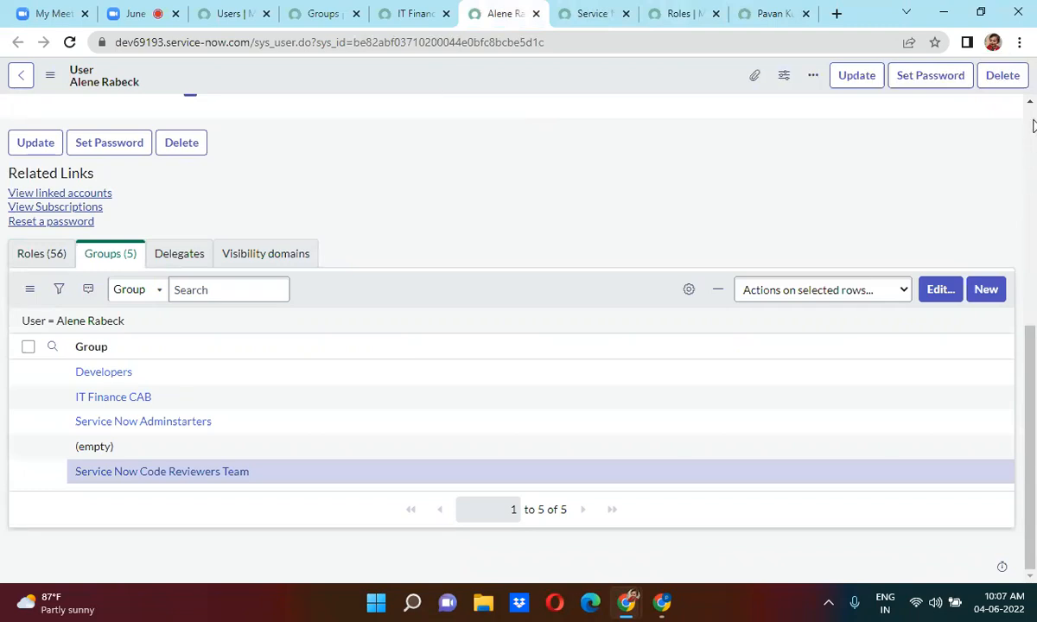
scroll(1031, 184, up, 5)
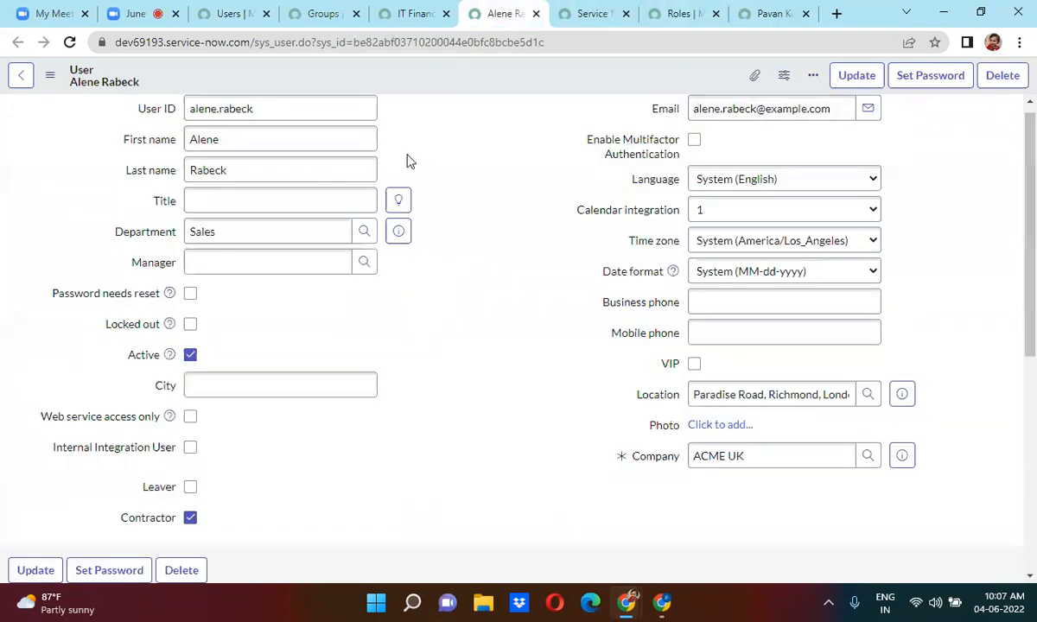
scroll(410, 162, up, 1)
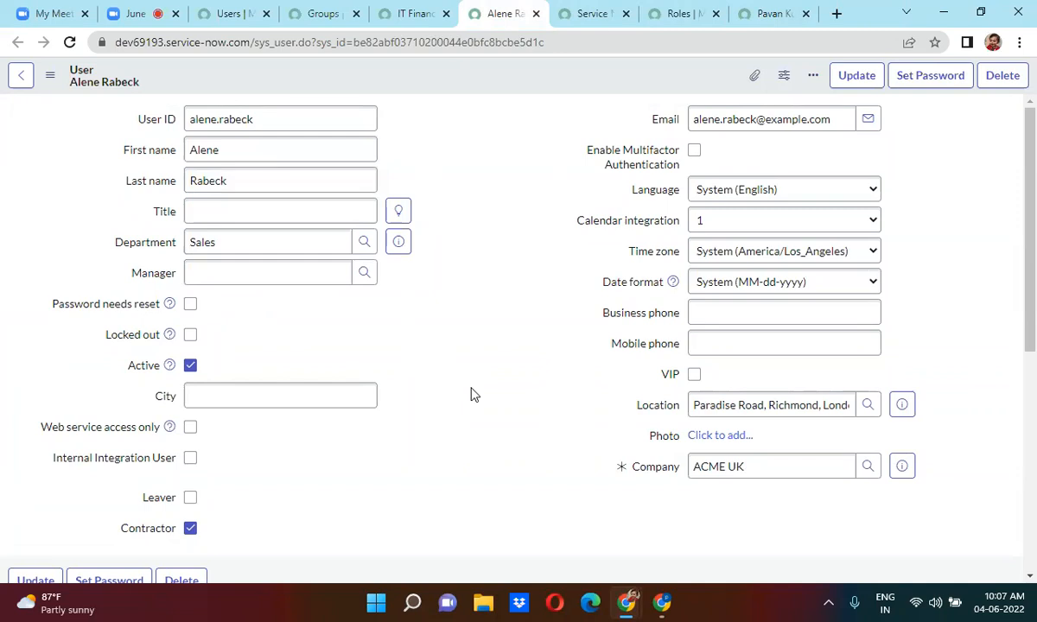
scroll(473, 394, down, 4)
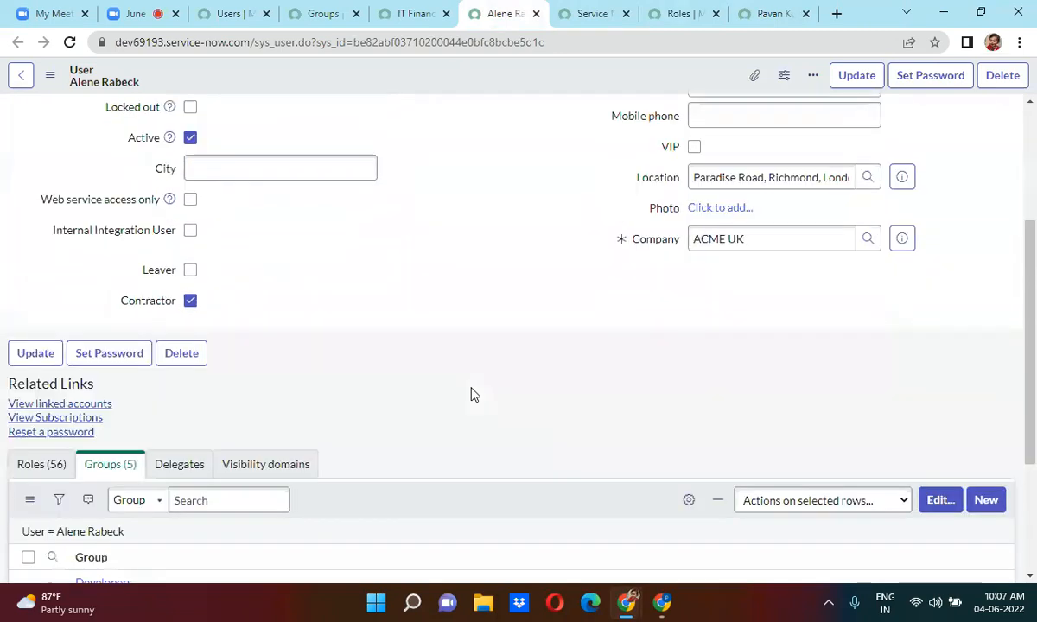
scroll(473, 394, down, 1)
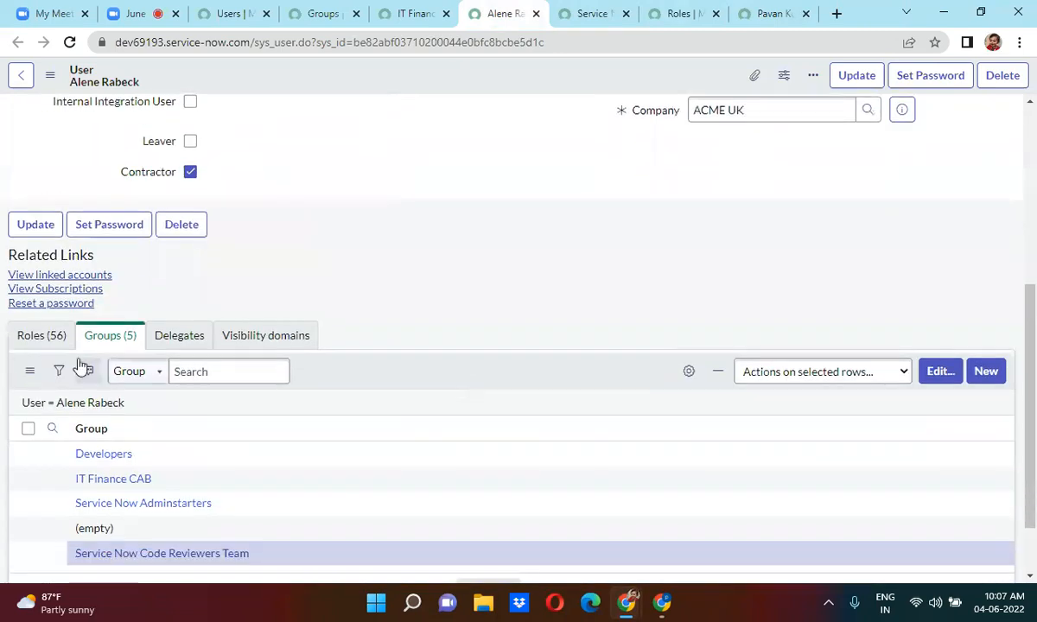
click(38, 342)
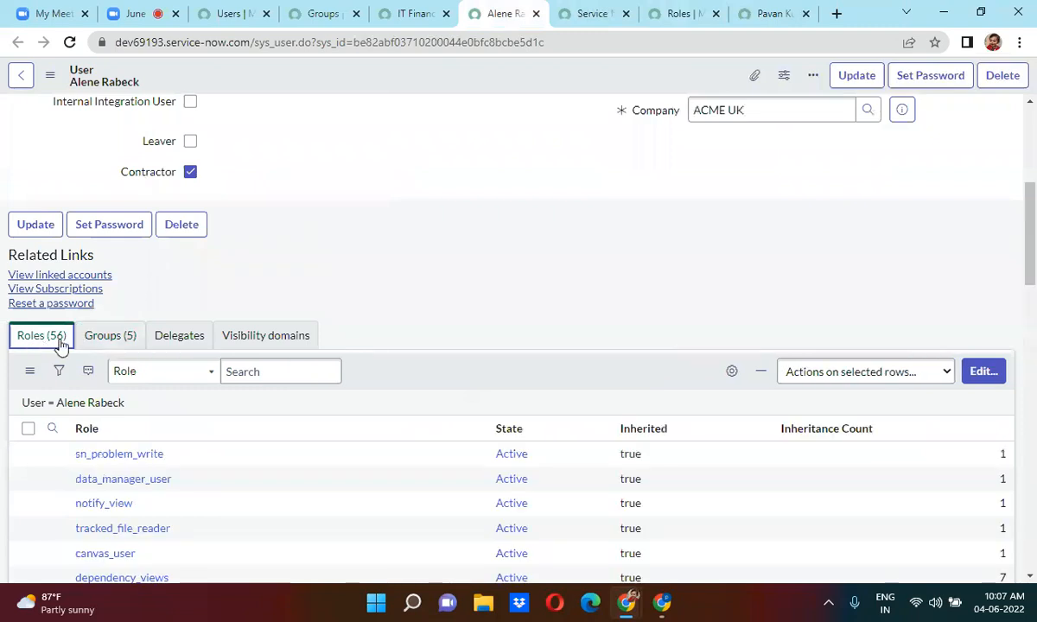
click(112, 346)
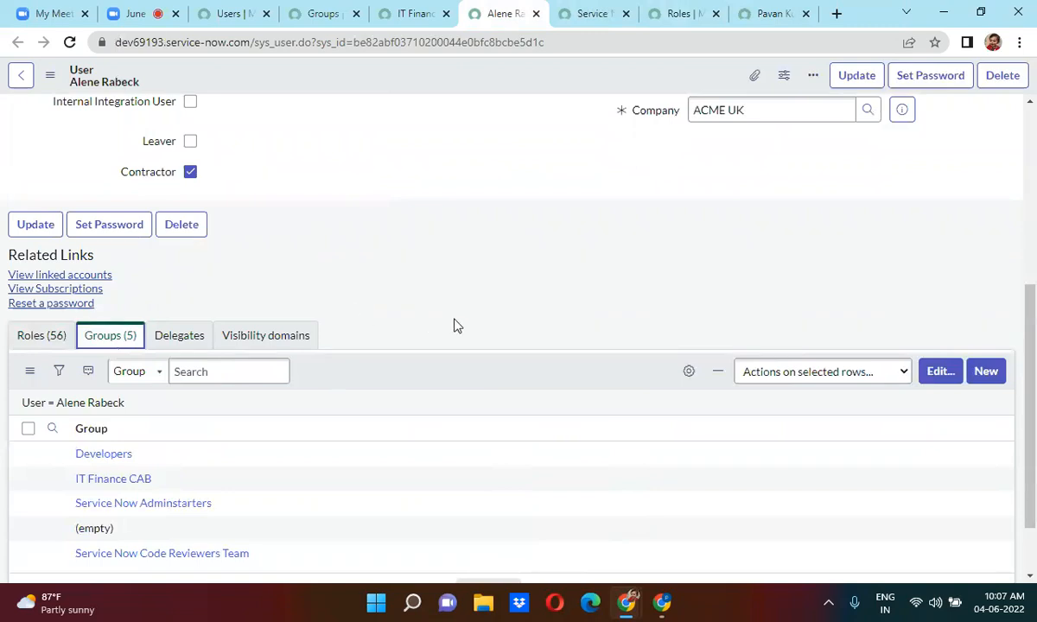
scroll(454, 324, down, 1)
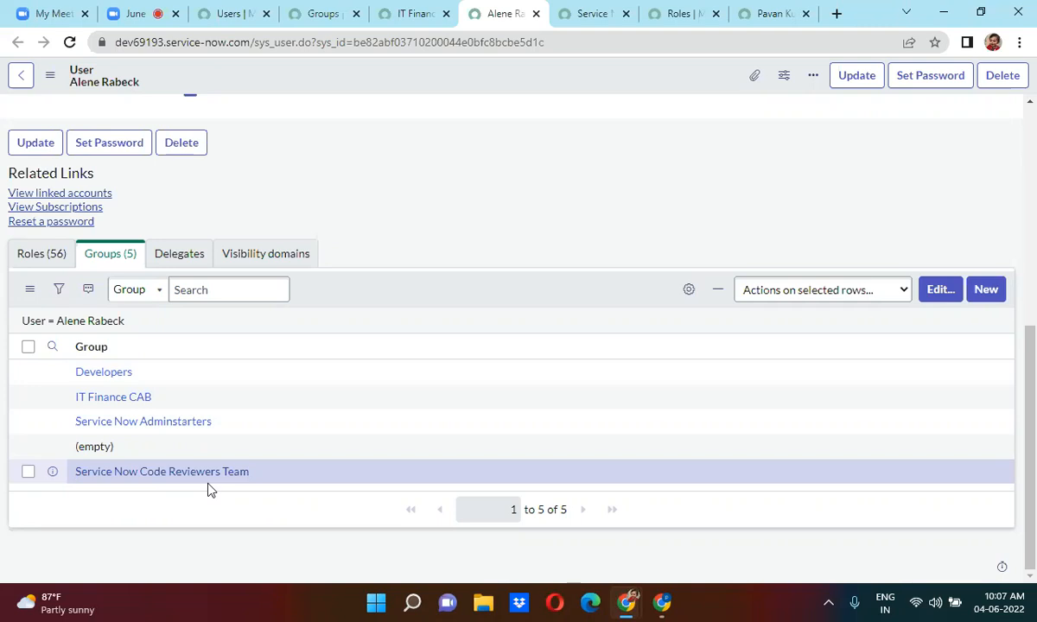
click(308, 12)
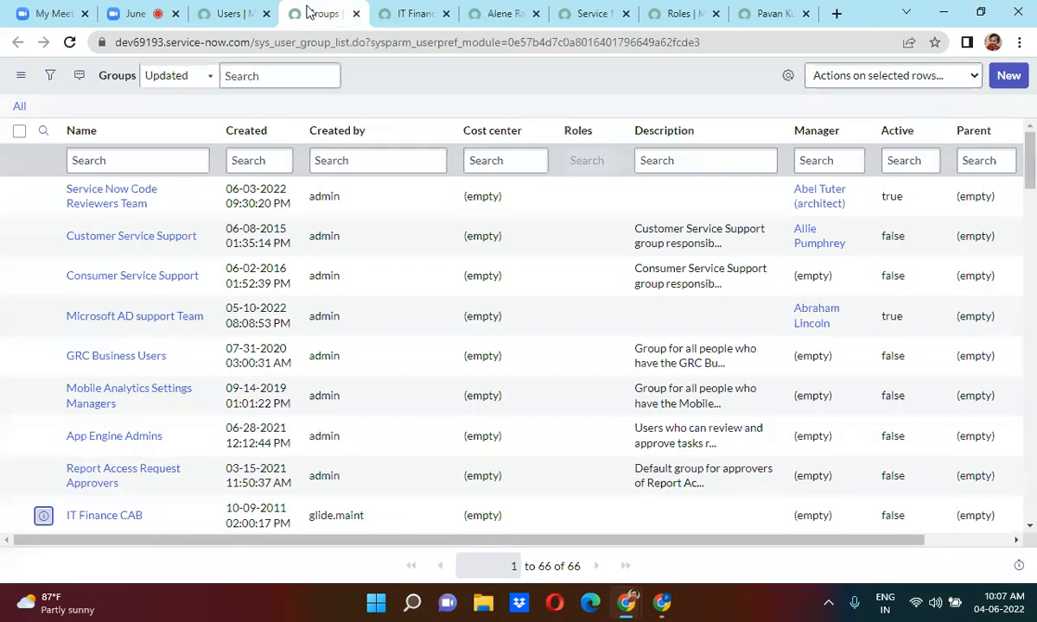
click(402, 12)
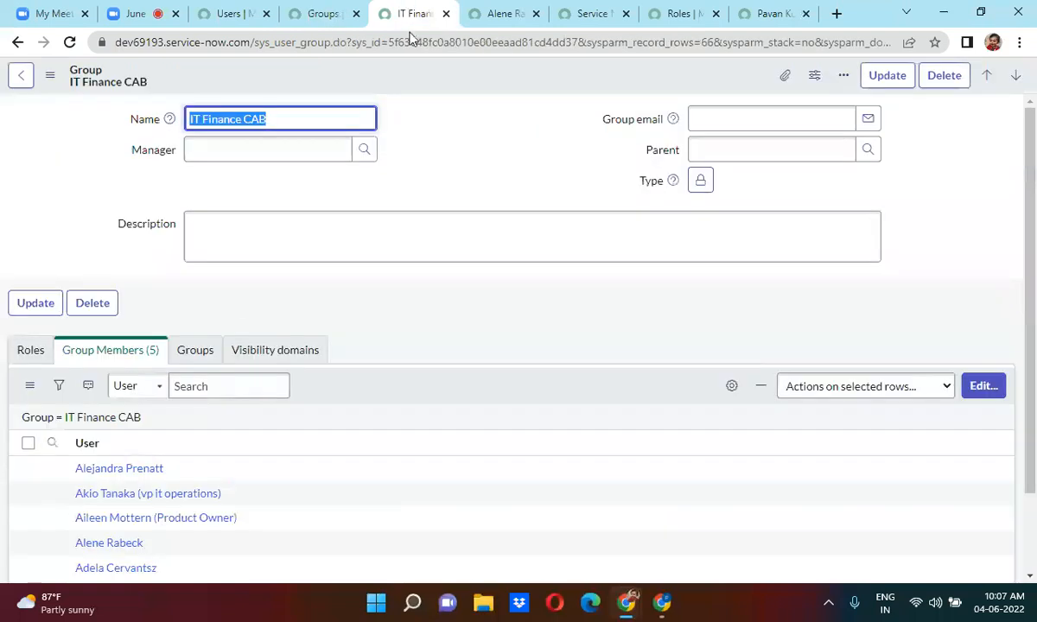
Check the IT Finance CAB group's roles and members, then return to the users list.
click(14, 349)
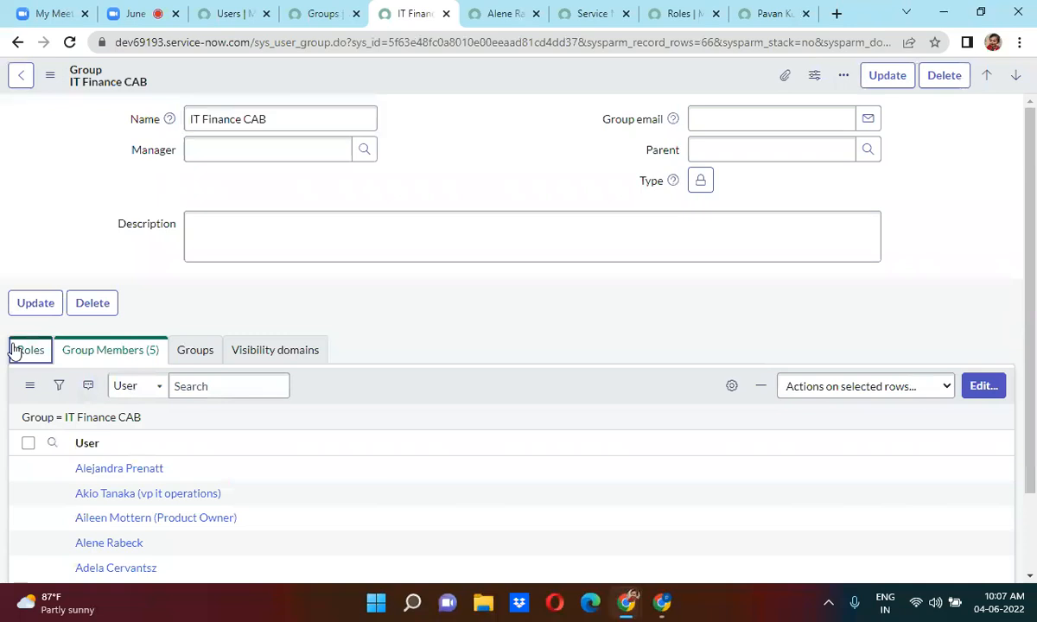
click(84, 350)
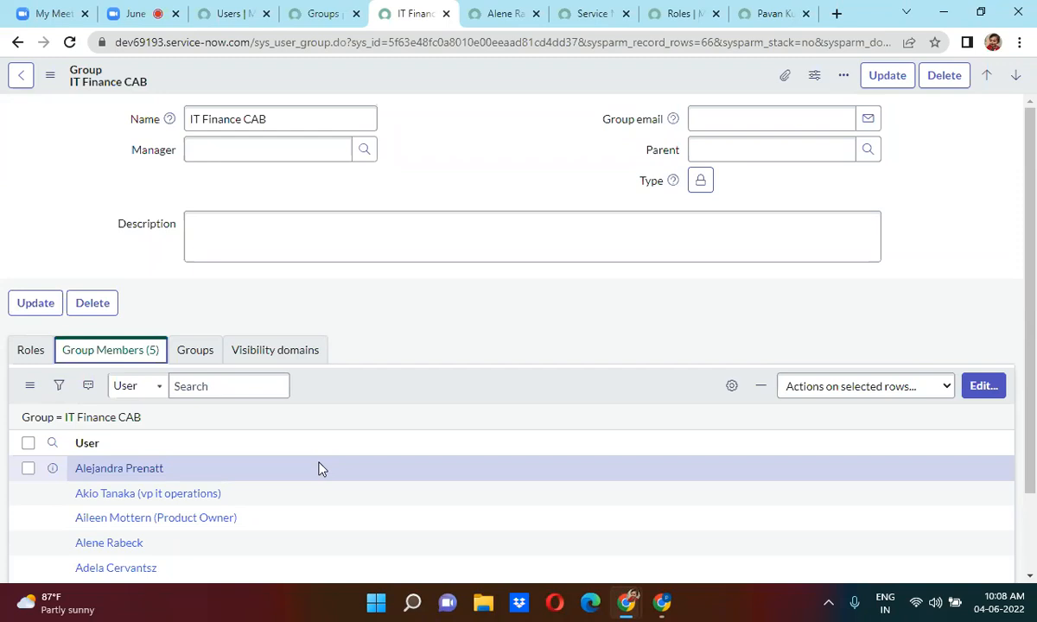
click(324, 15)
click(240, 13)
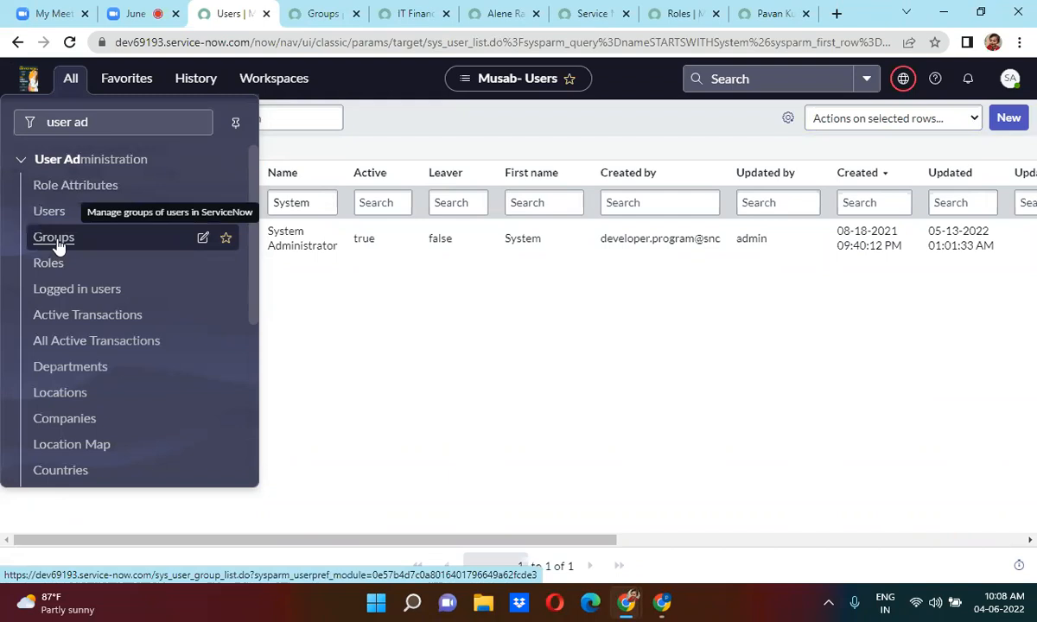
Start a blank new group form from the Groups list, then return to the IT Finance CAB record.
click(318, 13)
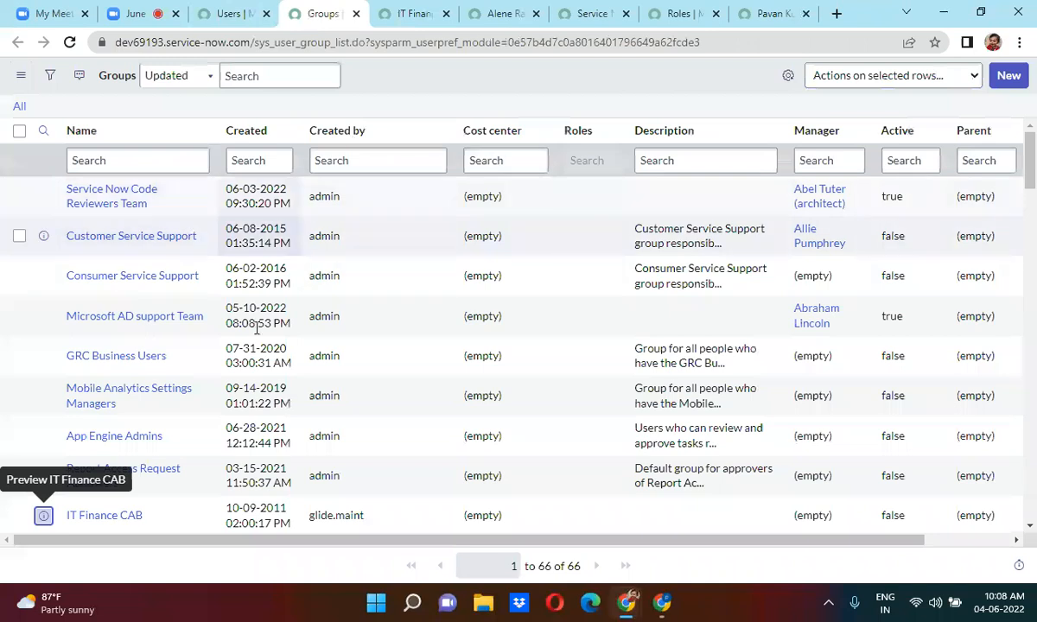
click(1010, 76)
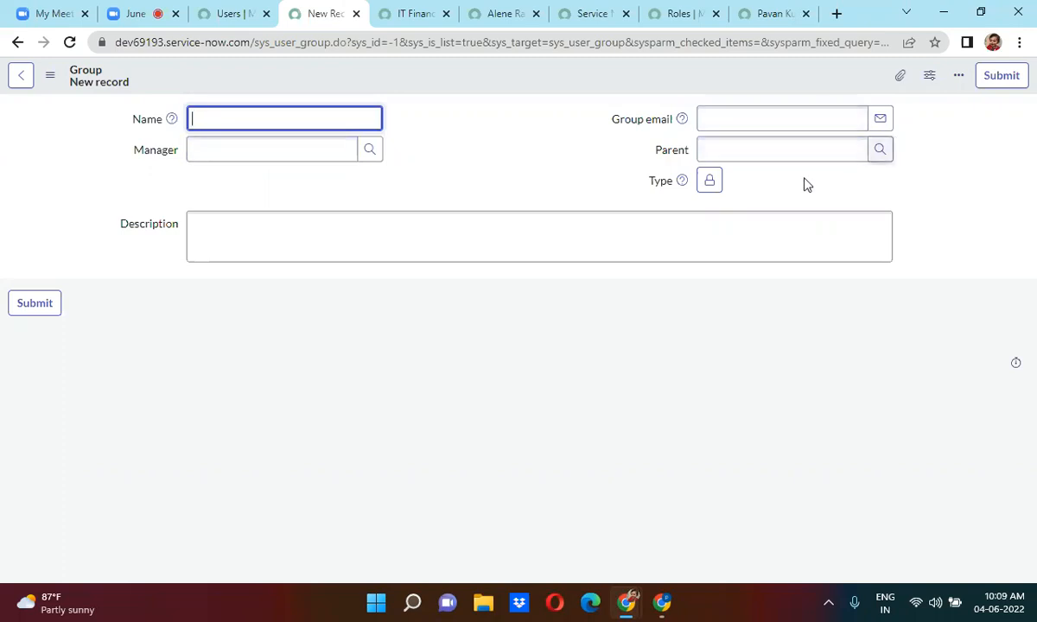
click(301, 231)
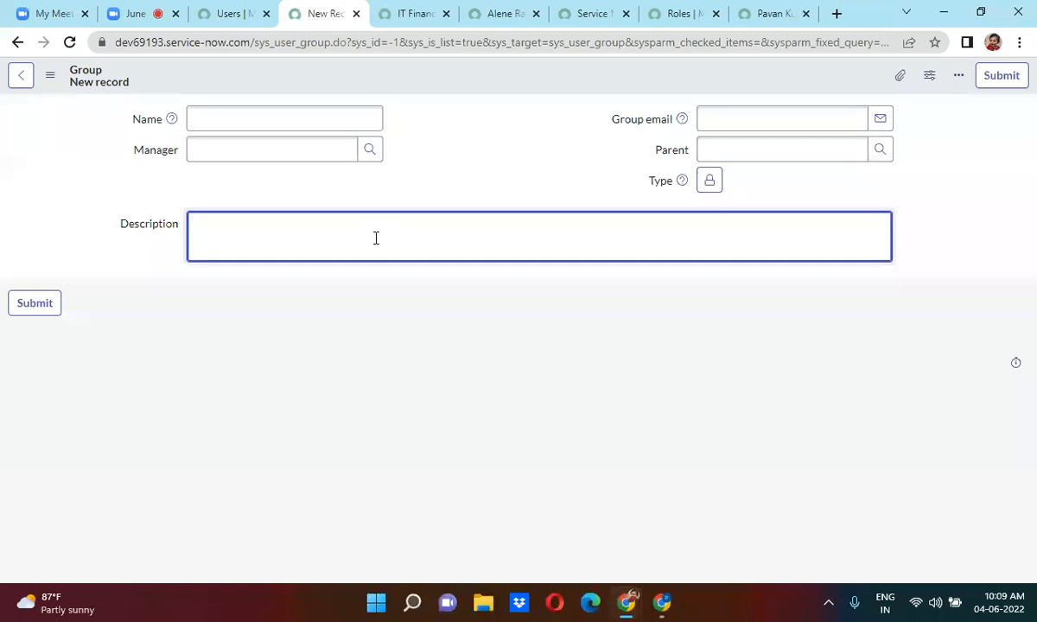
click(409, 9)
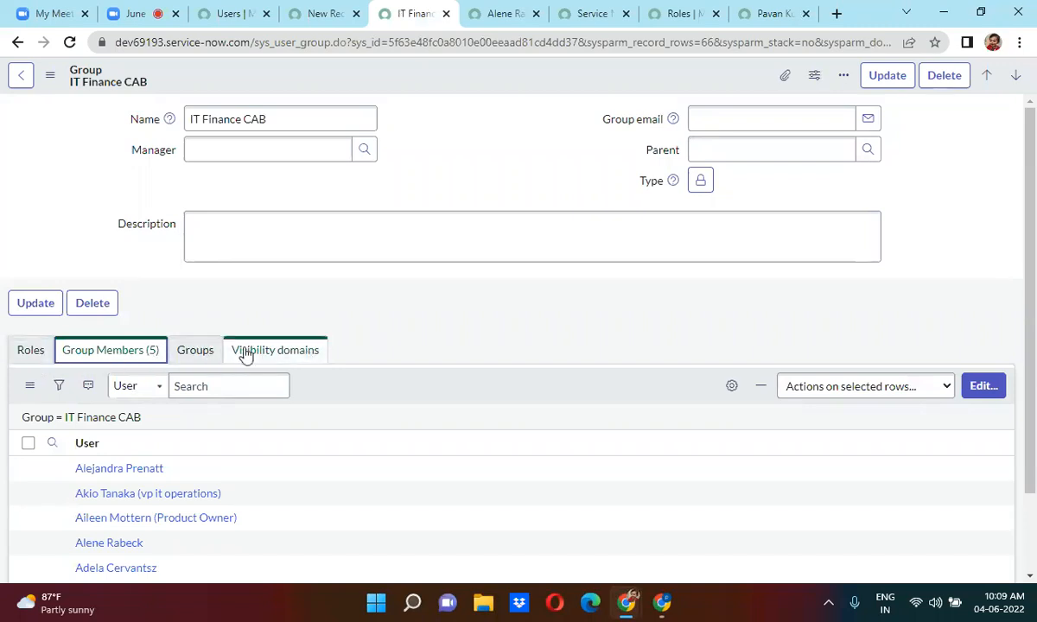
Cycle through IT Finance CAB's related lists, ending on Roles, which shows none assigned.
click(22, 354)
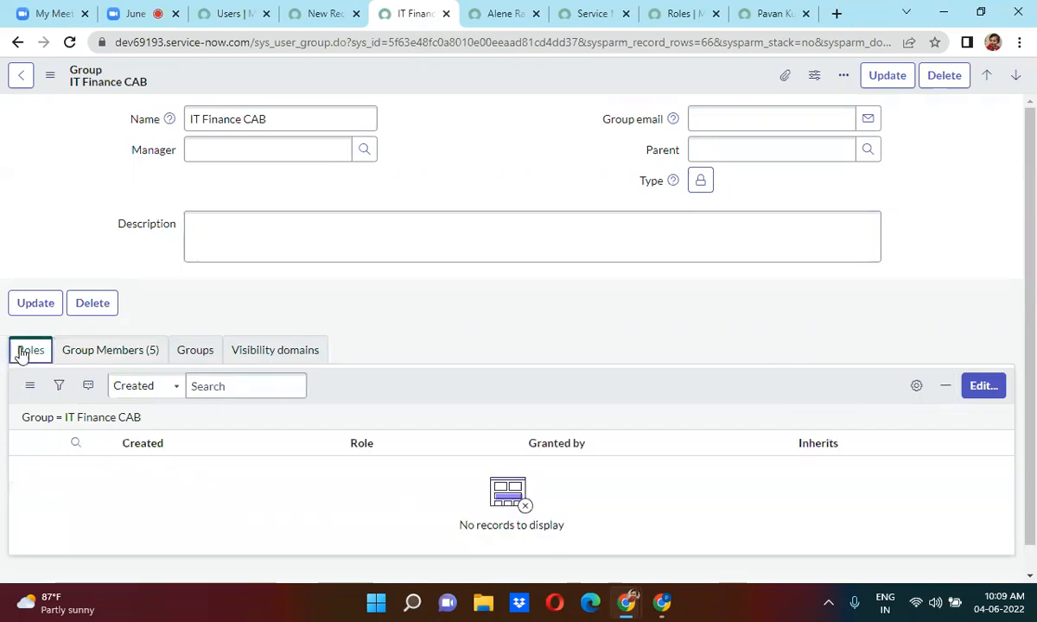
click(139, 357)
click(226, 358)
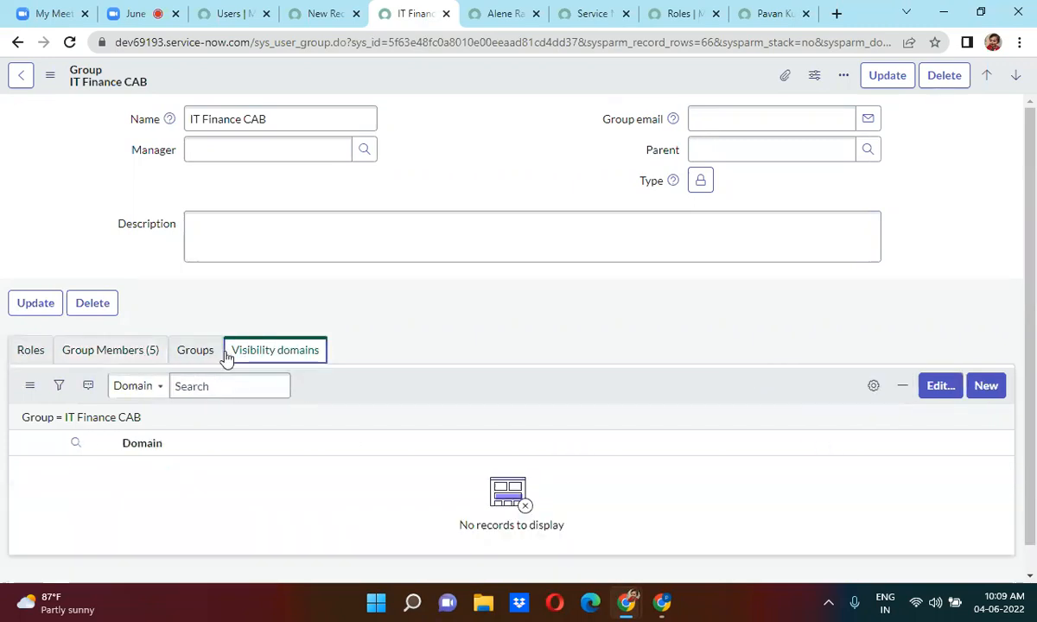
click(197, 352)
click(294, 362)
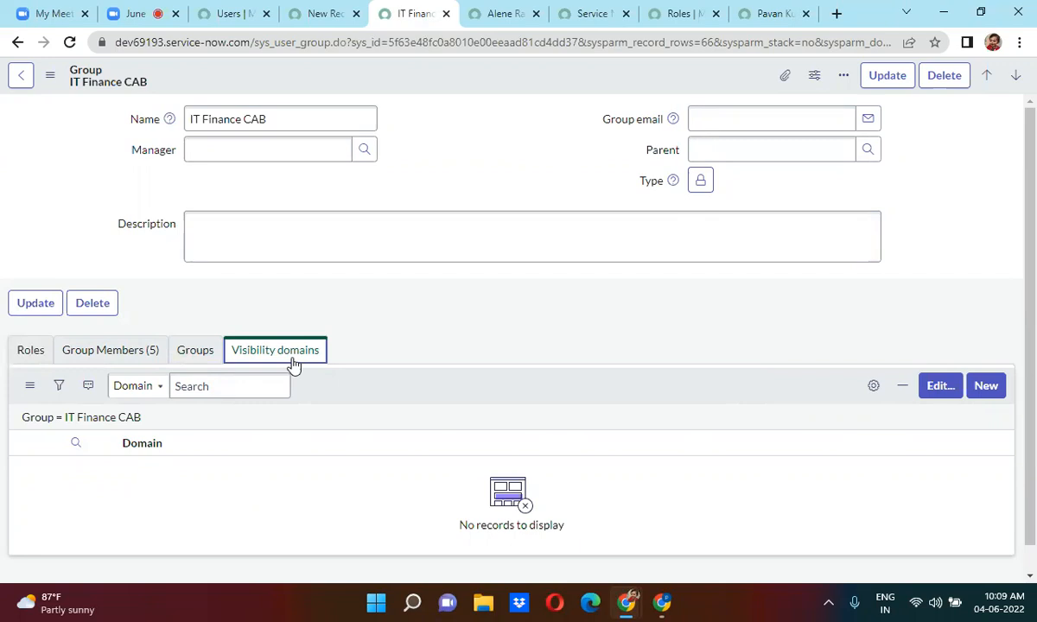
click(30, 350)
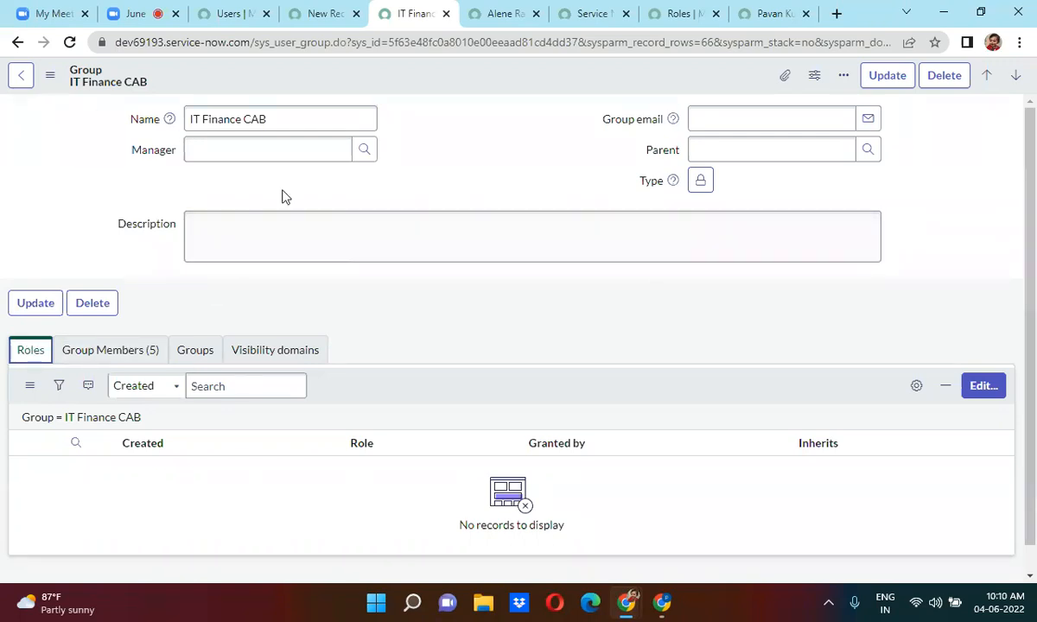
Set IT Finance CAB's manager from recent selections, save, and view its five members.
click(190, 153)
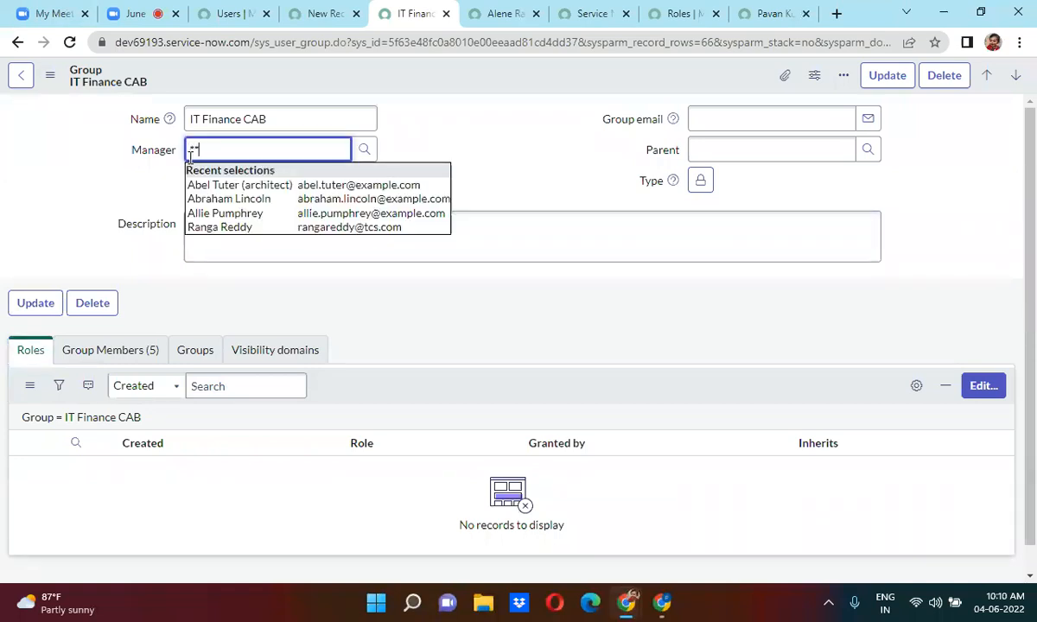
click(228, 198)
right_click(387, 82)
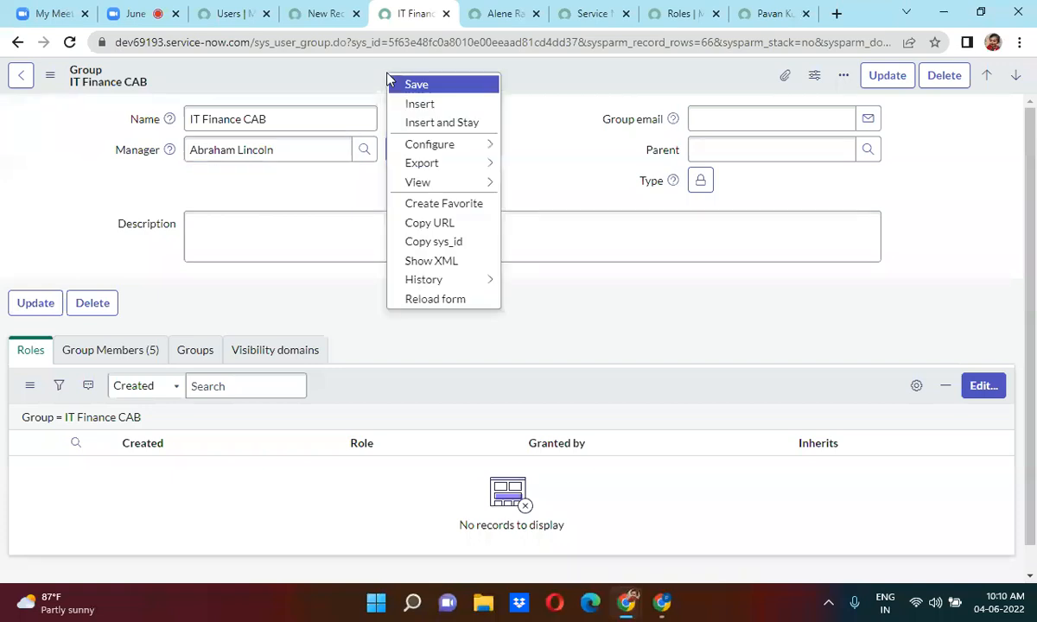
click(409, 86)
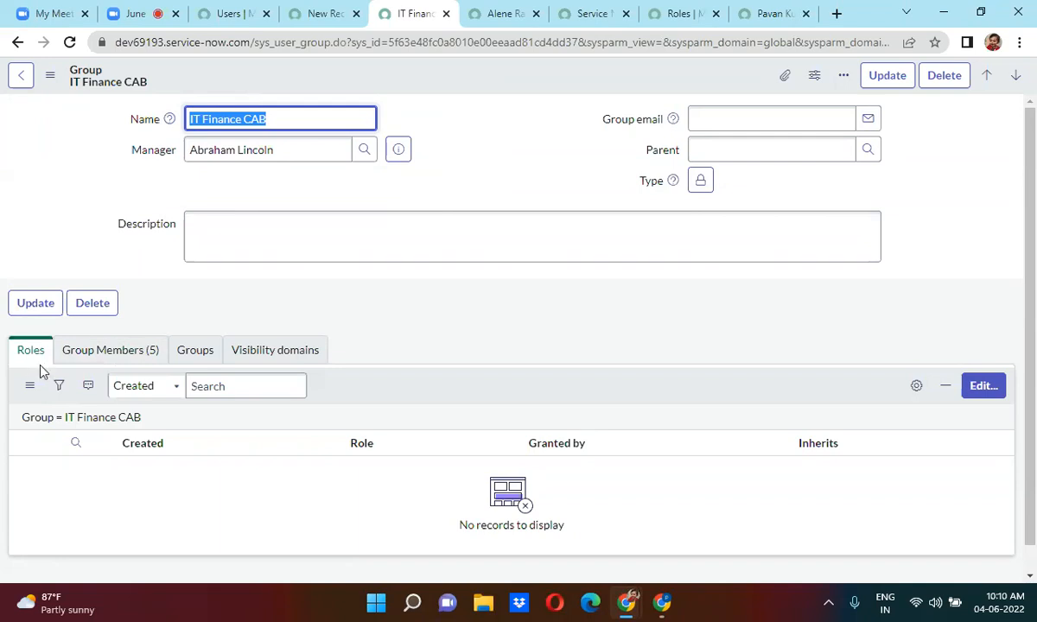
click(130, 361)
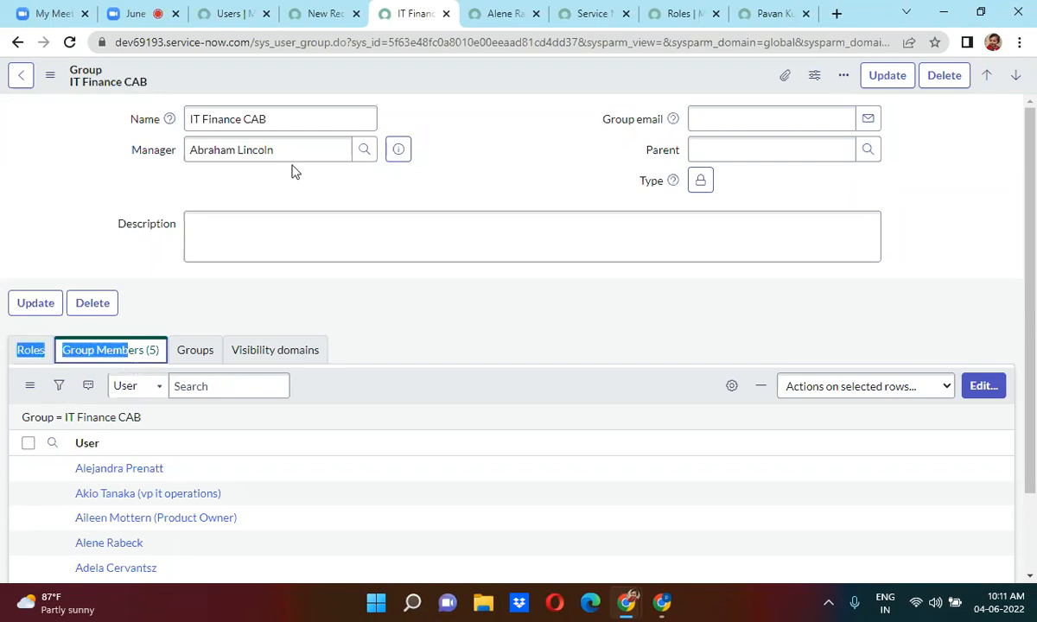
Clear the name filter to list all 733 users, then return to the blank new group form.
click(226, 11)
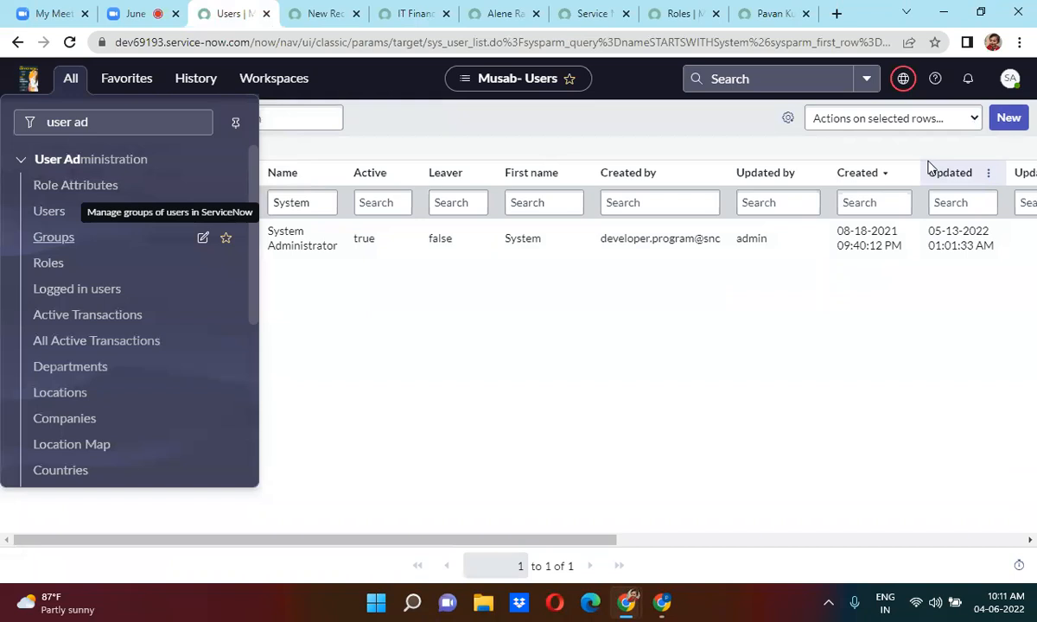
click(799, 162)
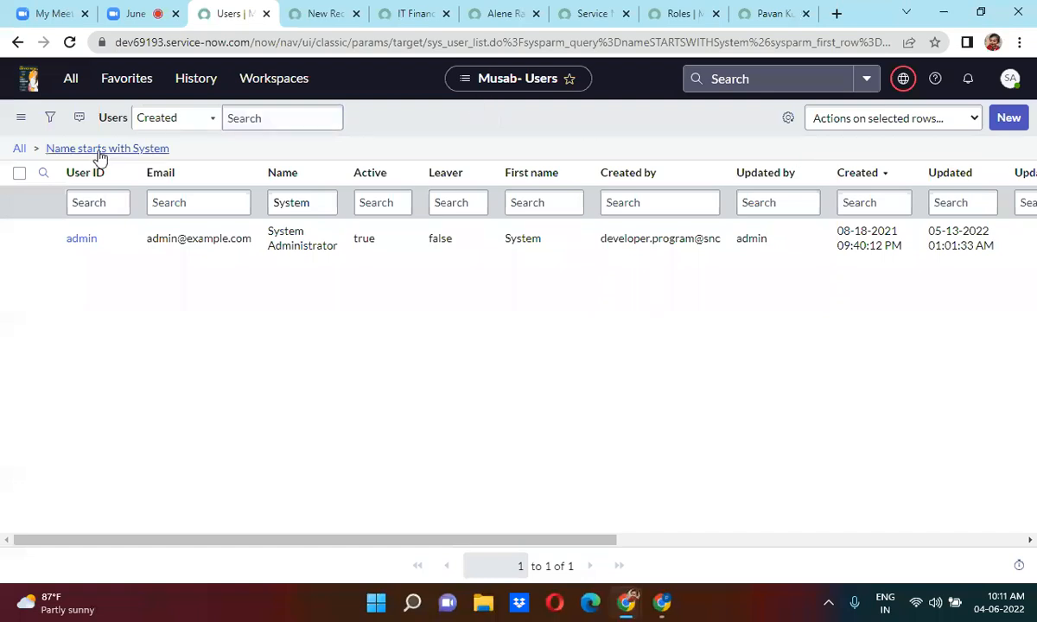
click(19, 149)
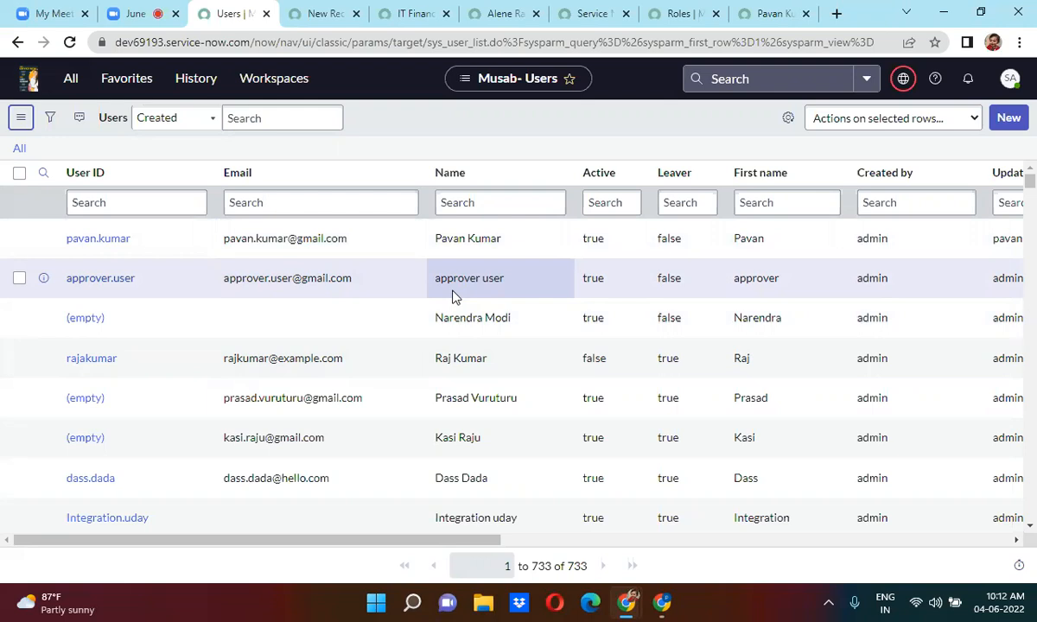
click(329, 13)
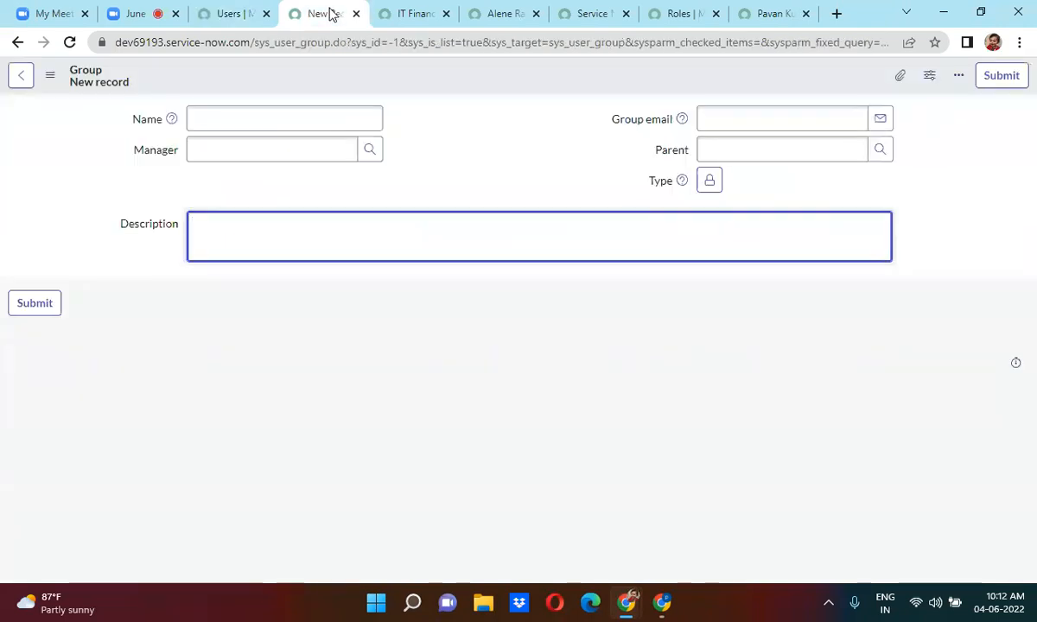
Check the user record's Mobile phone field, then go back to the full 733-user list.
click(765, 10)
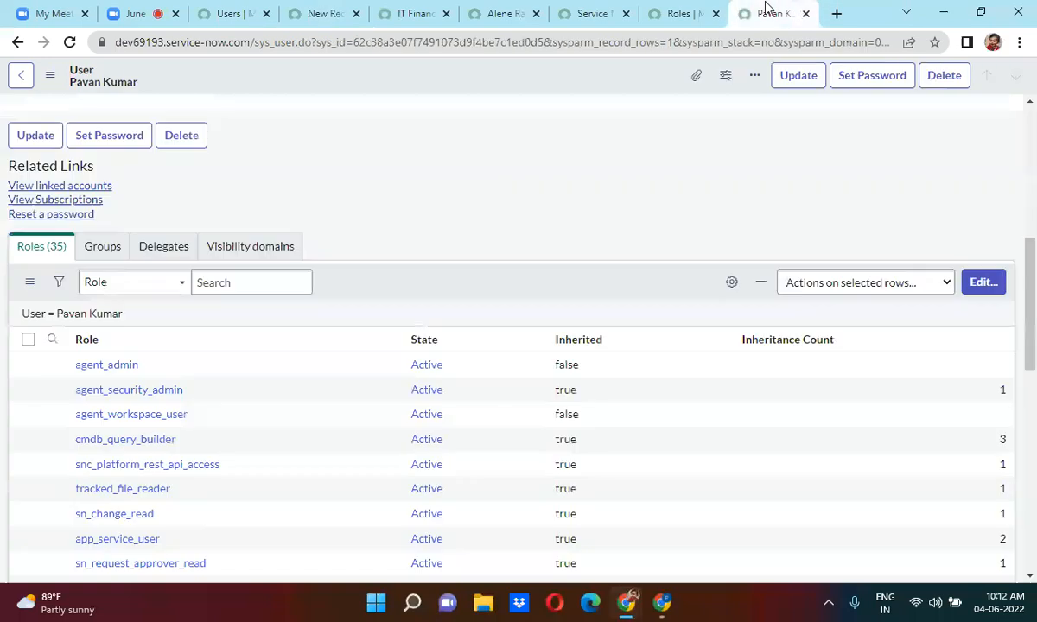
scroll(368, 120, up, 1)
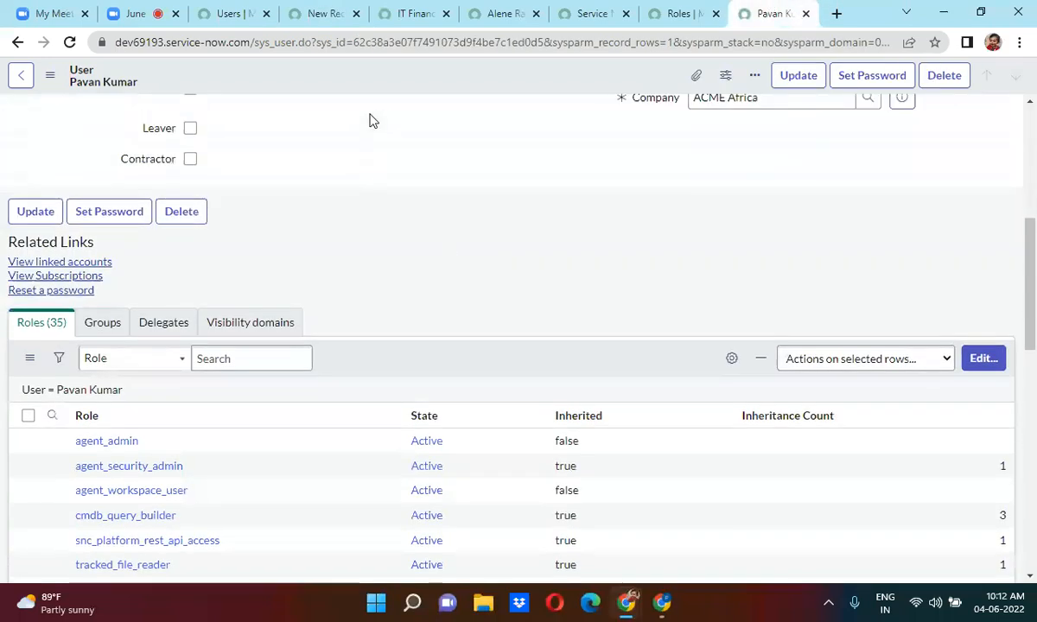
scroll(369, 120, up, 3)
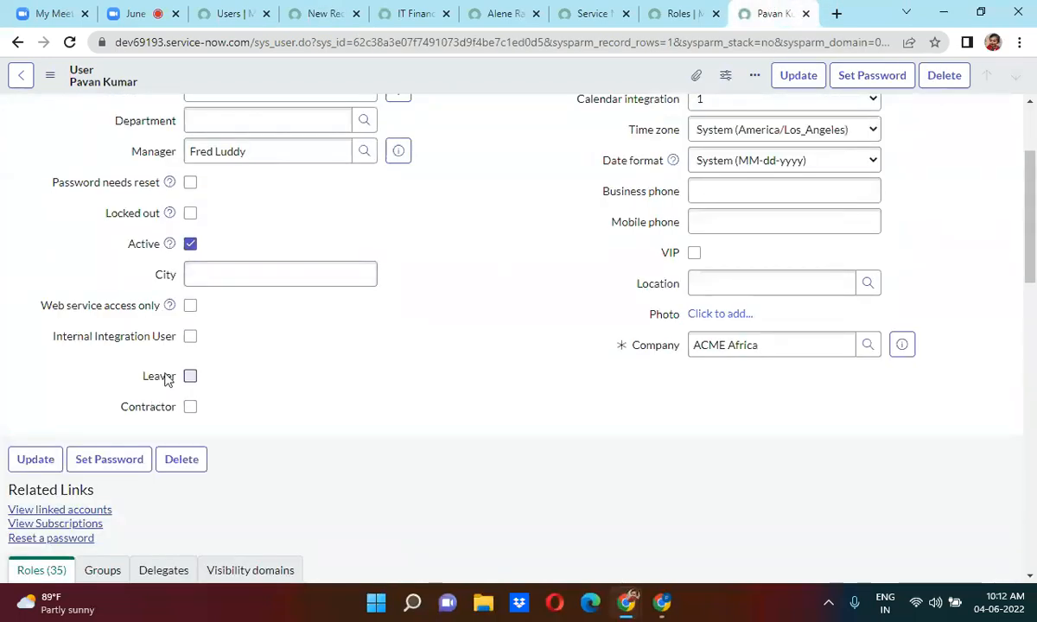
click(565, 224)
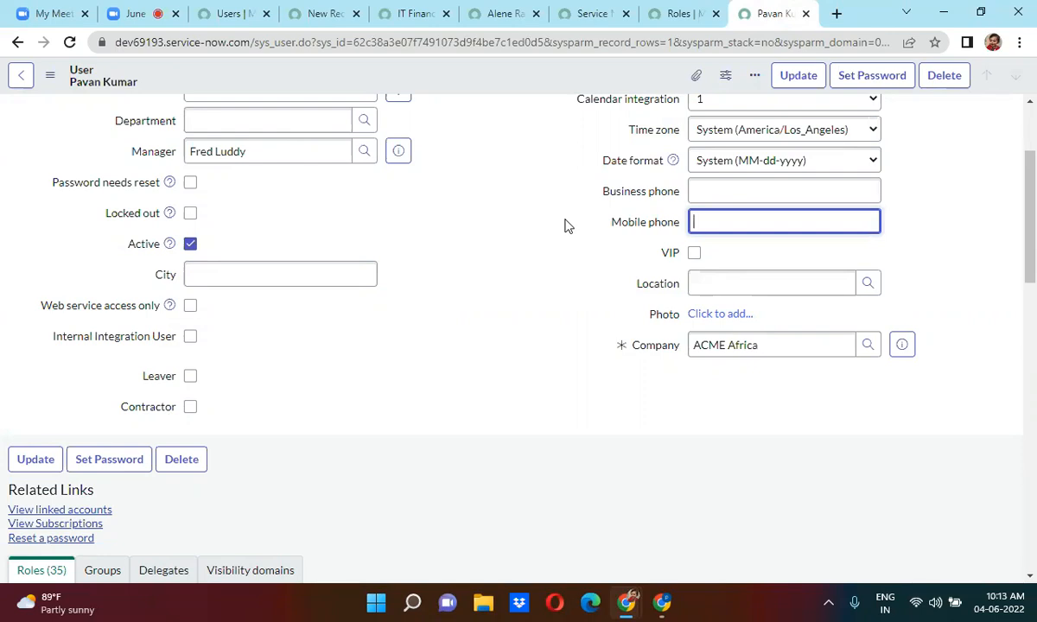
scroll(1033, 127, up, 3)
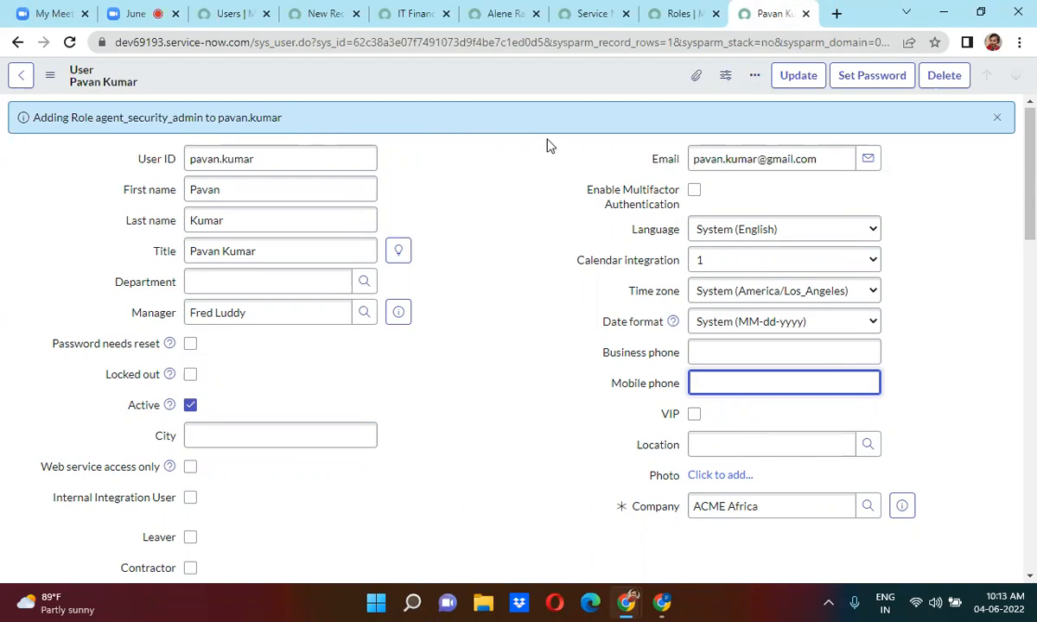
click(312, 7)
click(233, 8)
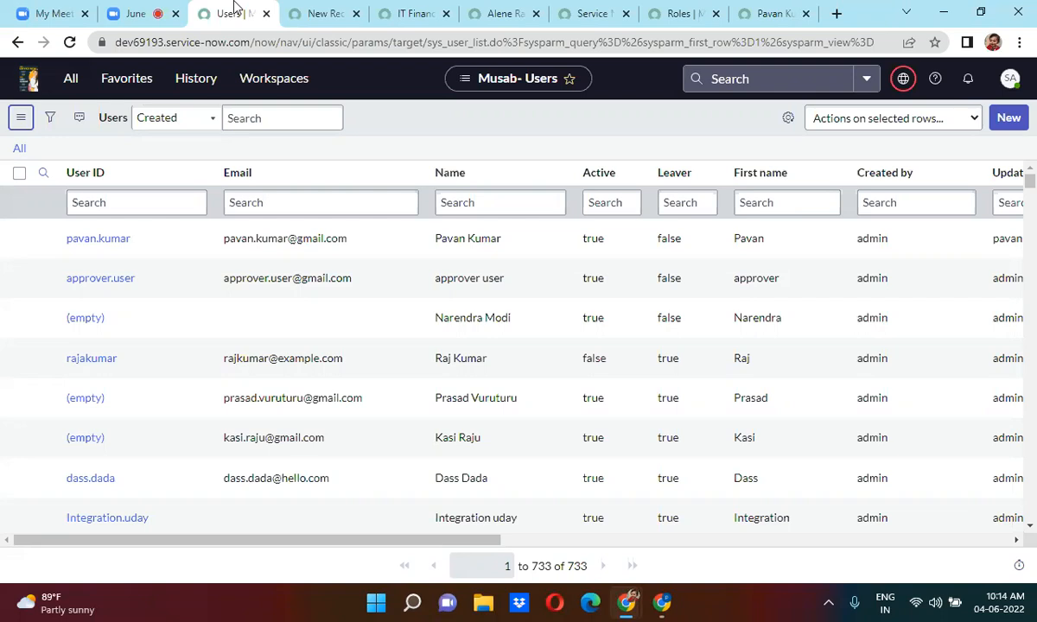
Open the User Roles and Group Roles lists from User Administration in new tabs.
click(66, 79)
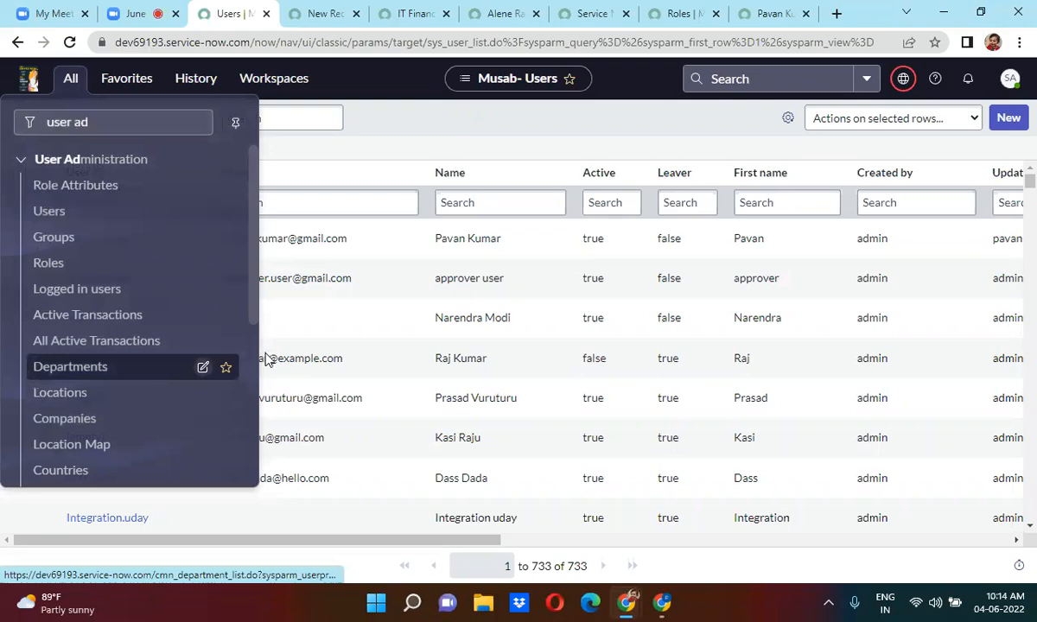
drag(254, 247, 248, 432)
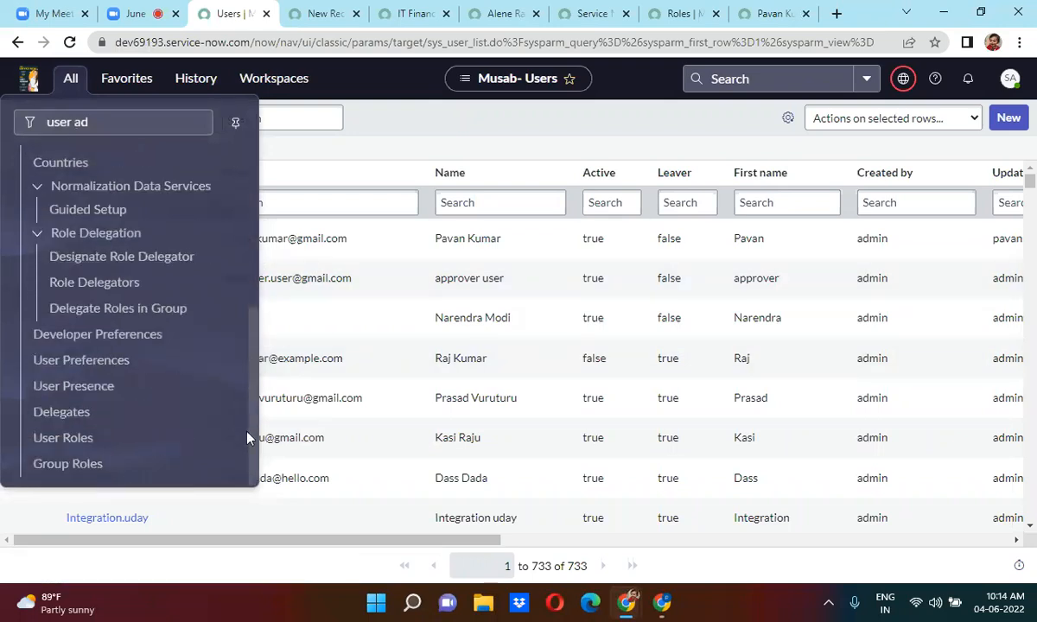
middle_click(72, 442)
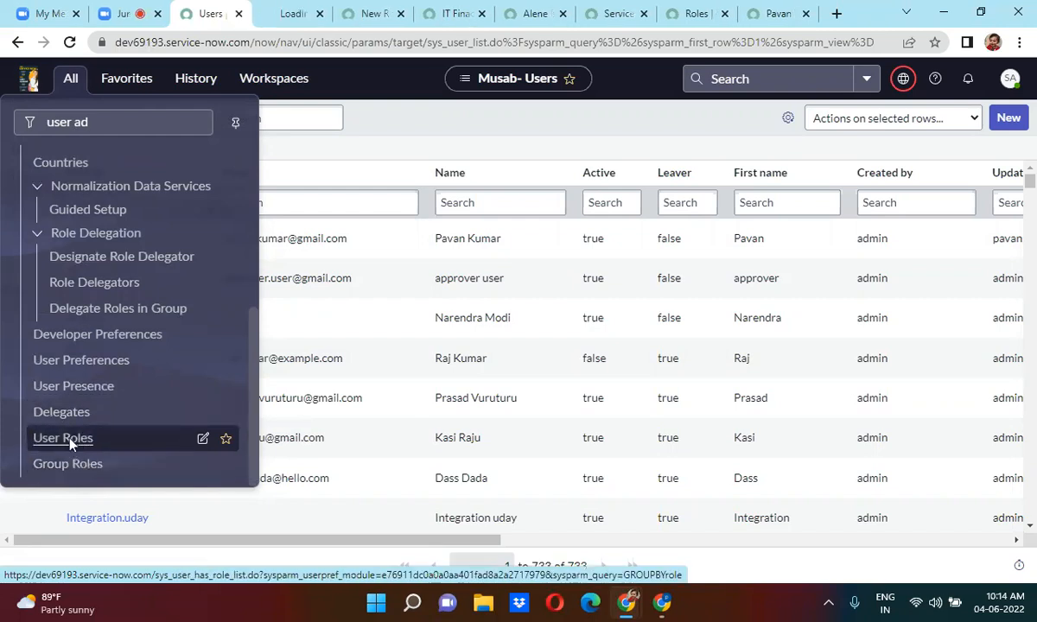
middle_click(87, 477)
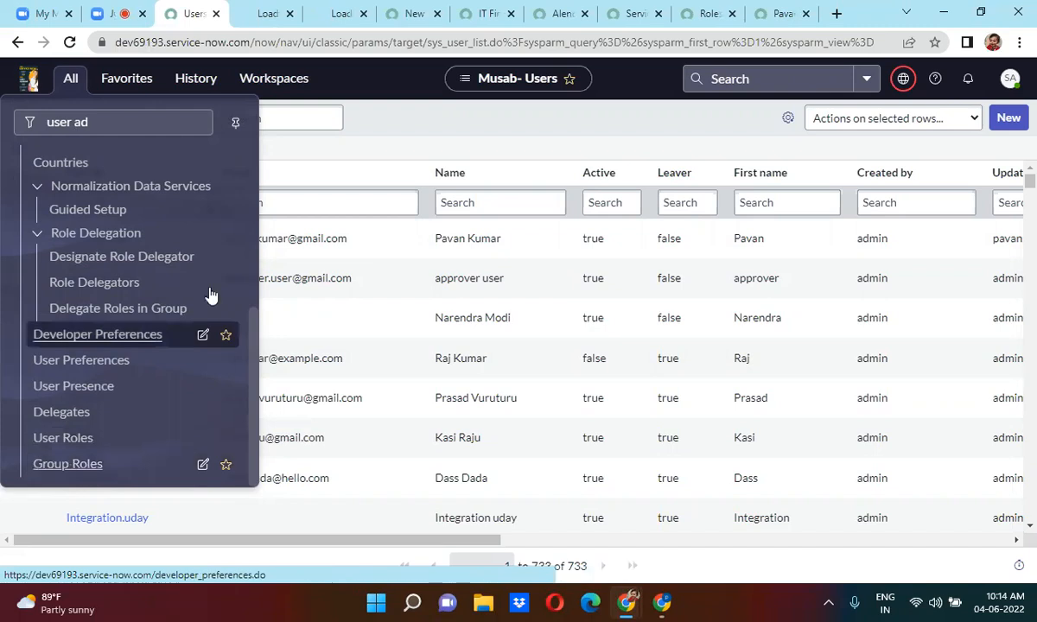
click(254, 17)
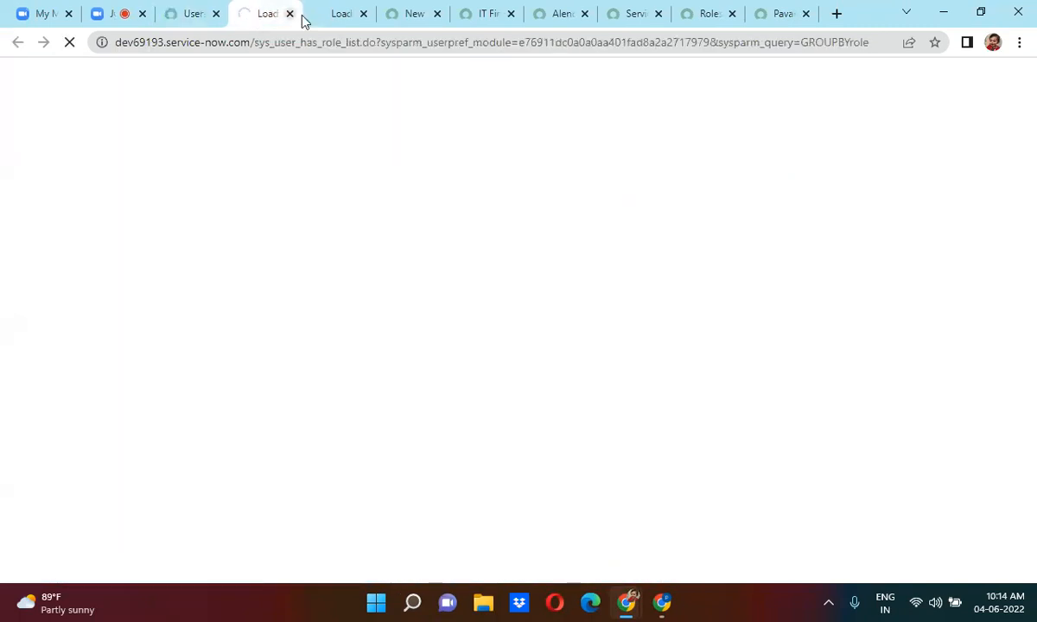
click(339, 10)
click(254, 10)
click(316, 9)
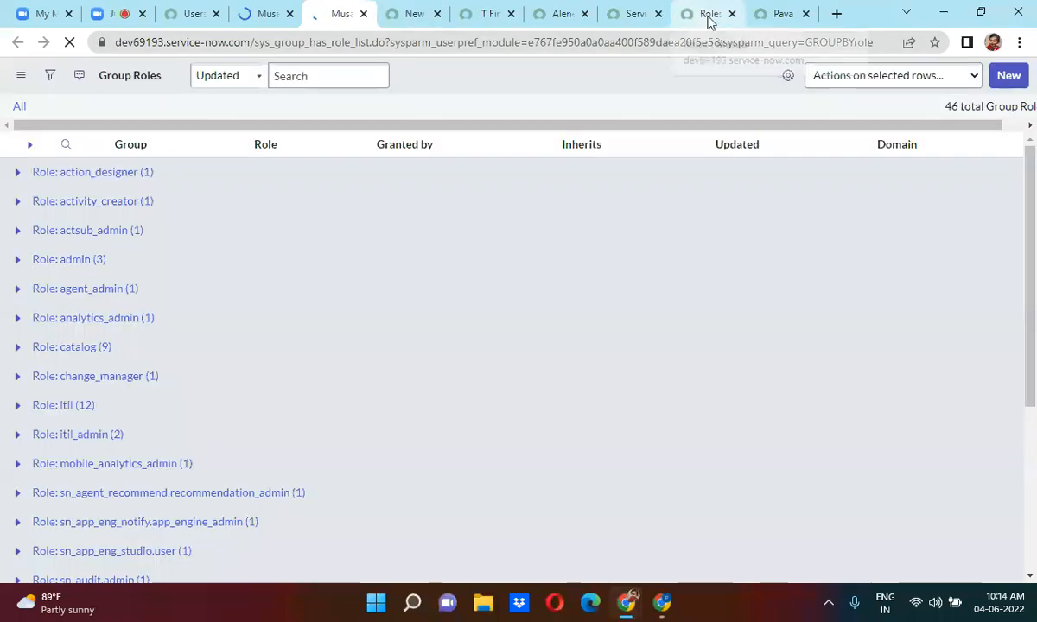
Scroll the user's record to its Roles (35) list, including agent_security_admin.
click(767, 13)
click(467, 429)
scroll(467, 429, down, 5)
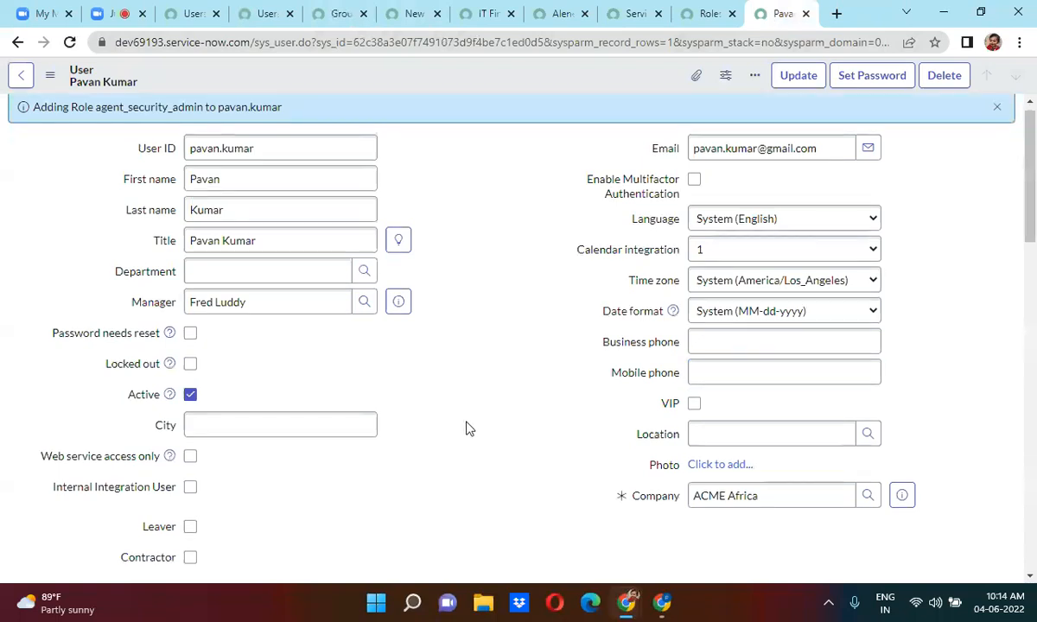
scroll(468, 428, down, 2)
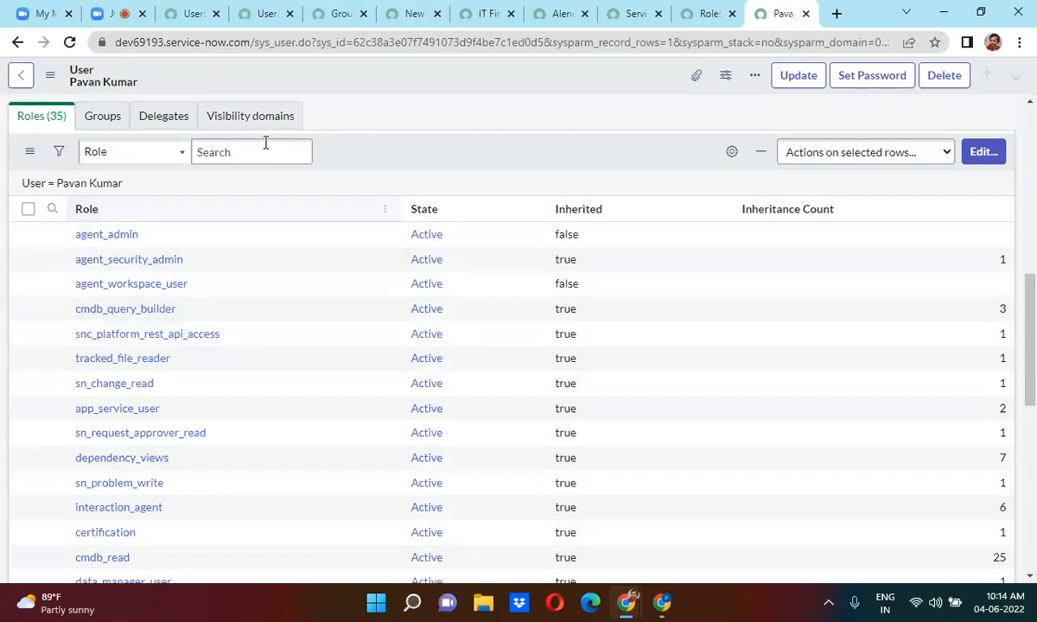
click(264, 13)
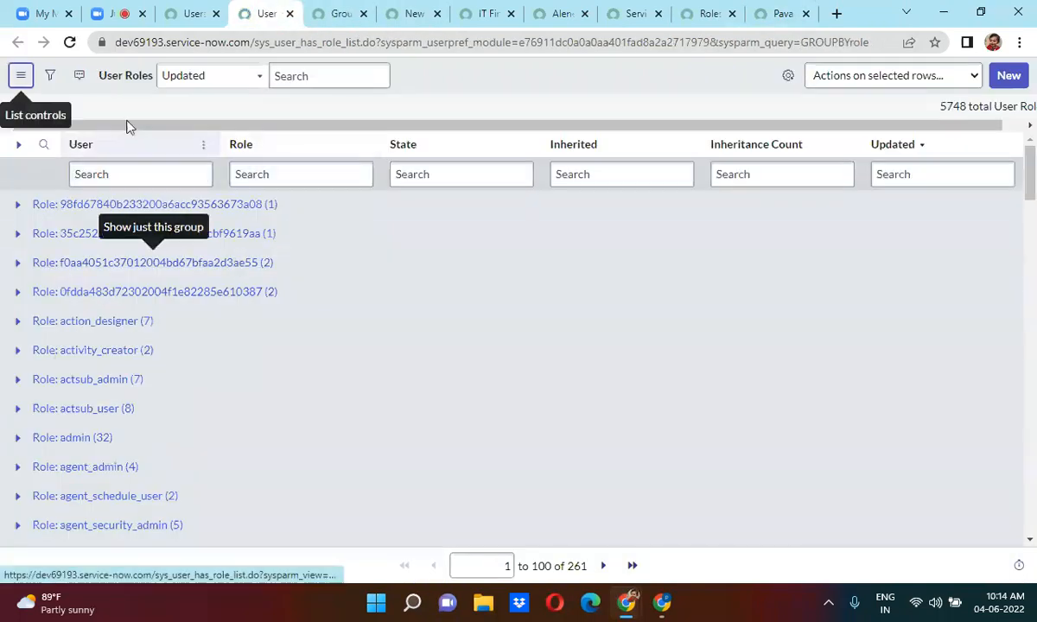
Remove the grouping query from the User Roles address to list all 5,748 records ungrouped.
click(377, 42)
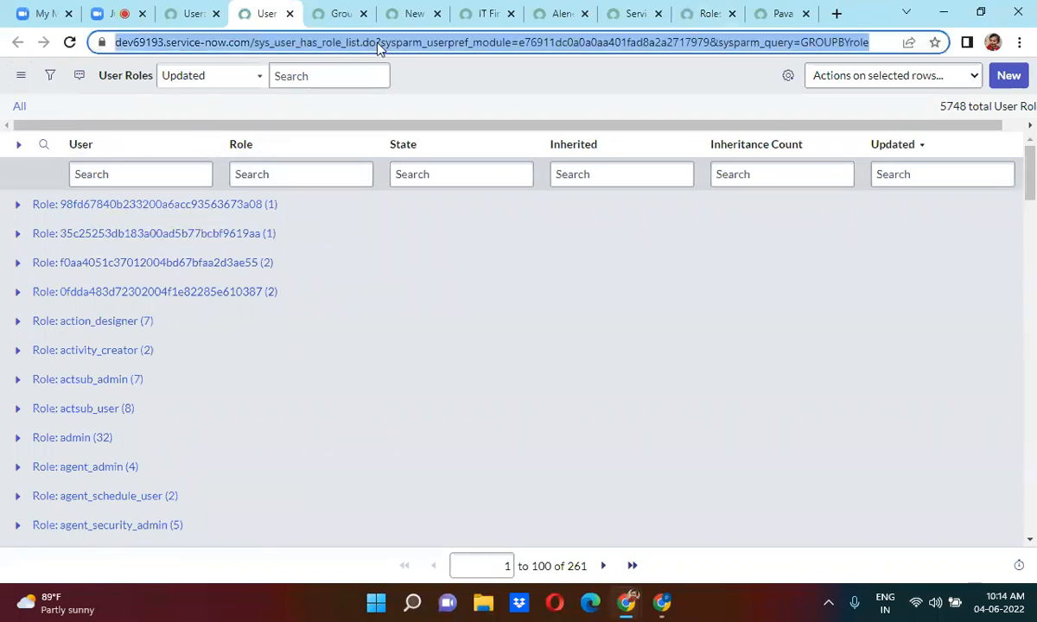
click(378, 42)
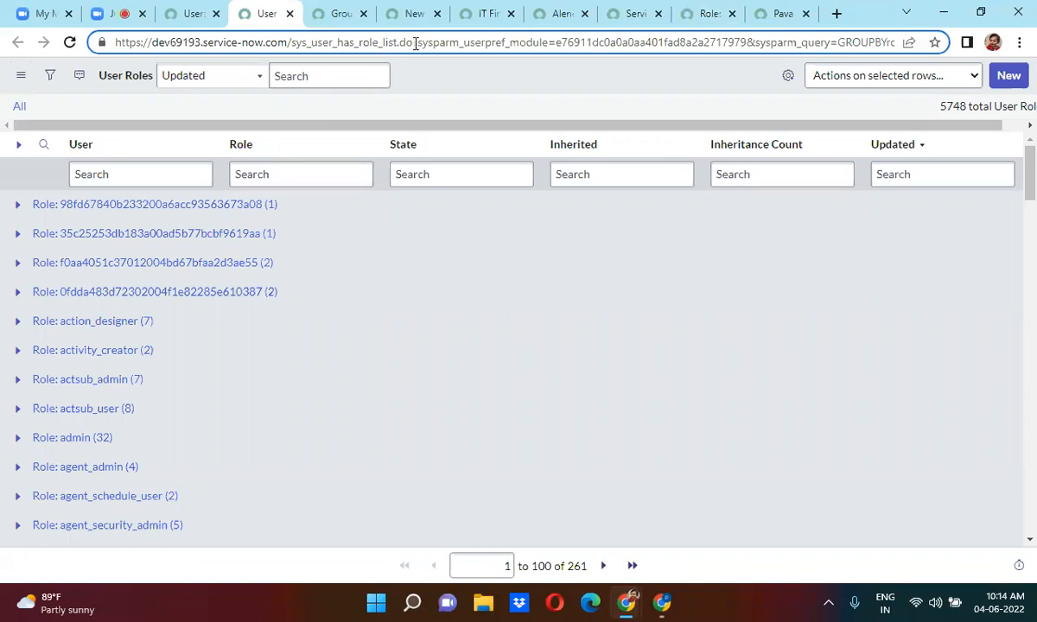
drag(416, 44, 898, 43)
key(BackSpace)
key(Return)
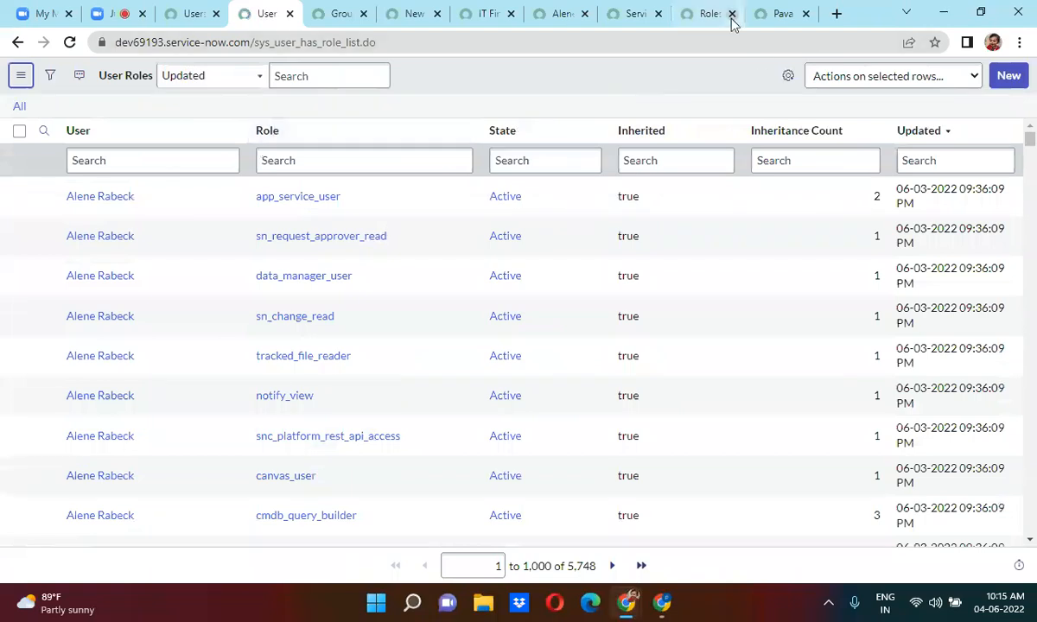
Compare the ungrouped User Roles list with the user's 35-role record.
click(778, 10)
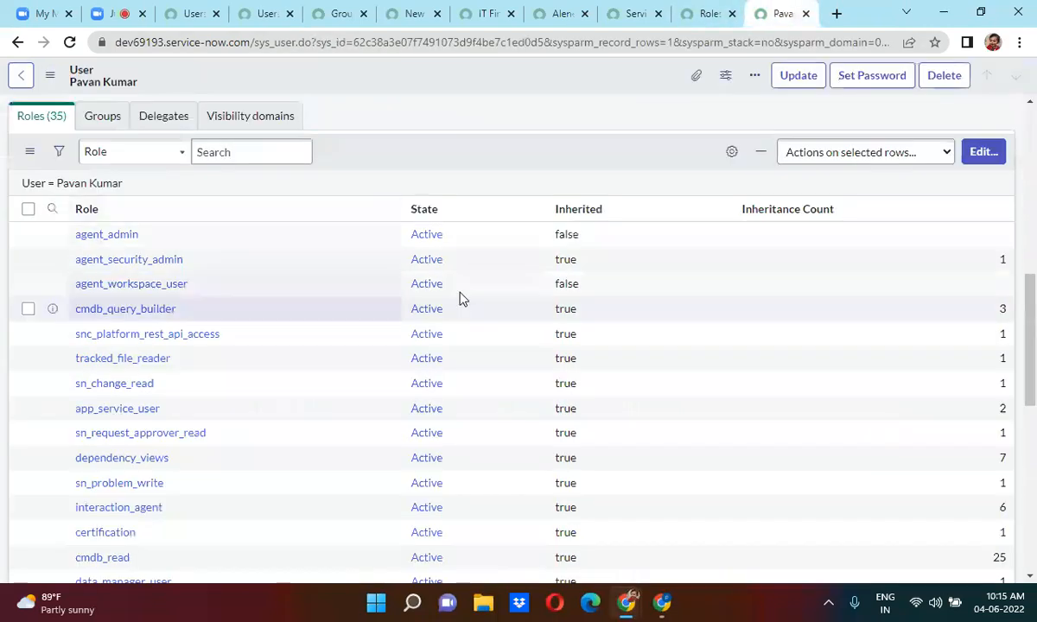
click(266, 14)
click(334, 161)
click(773, 12)
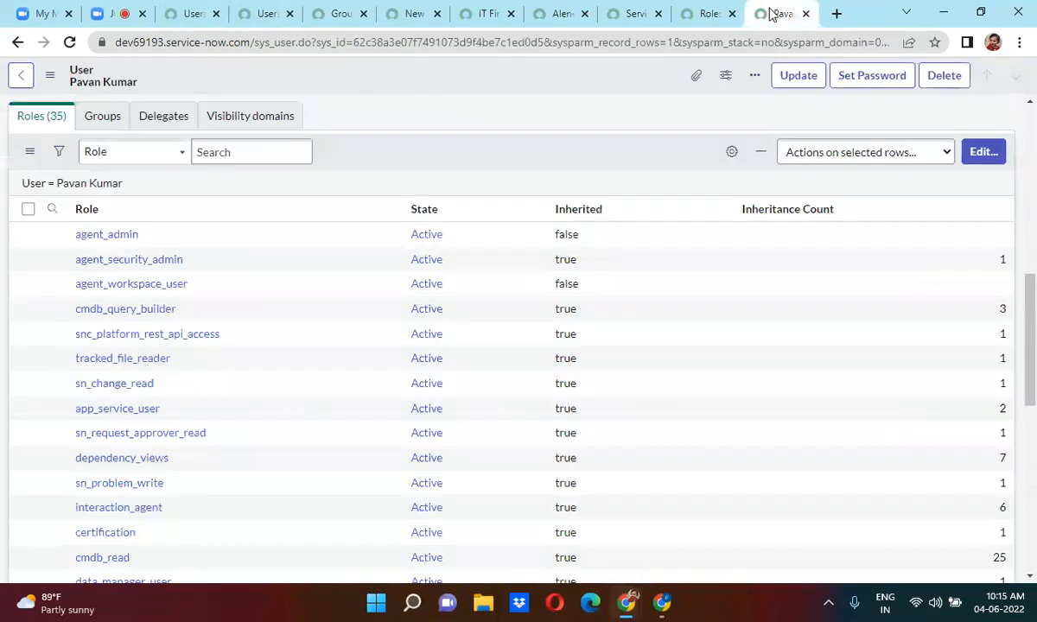
Search 'itil' in the role editor, add itil_admin to the user's roles and save.
click(985, 152)
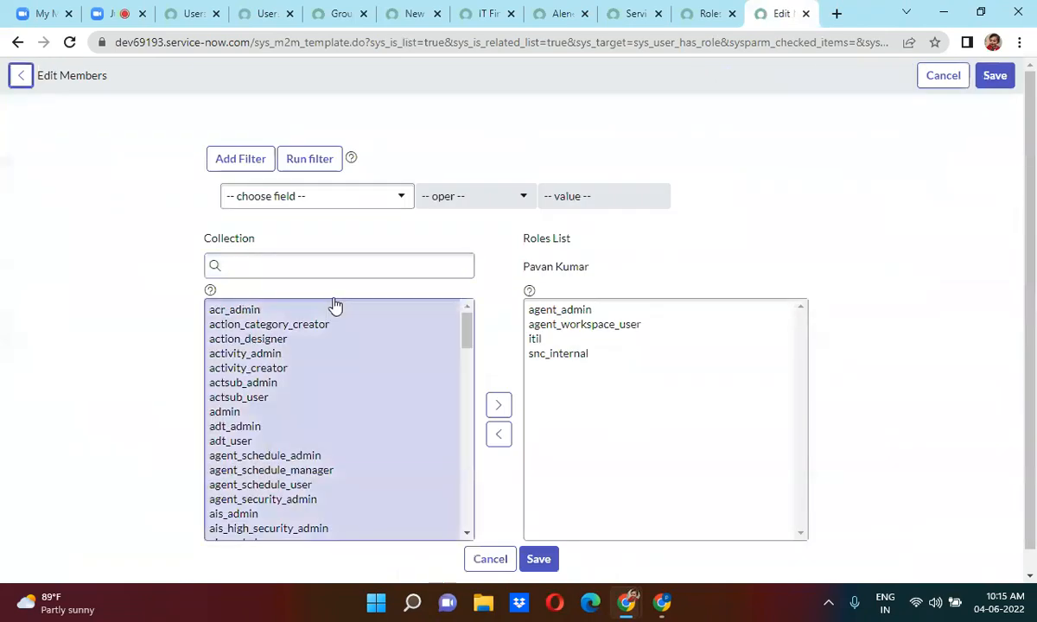
click(257, 268)
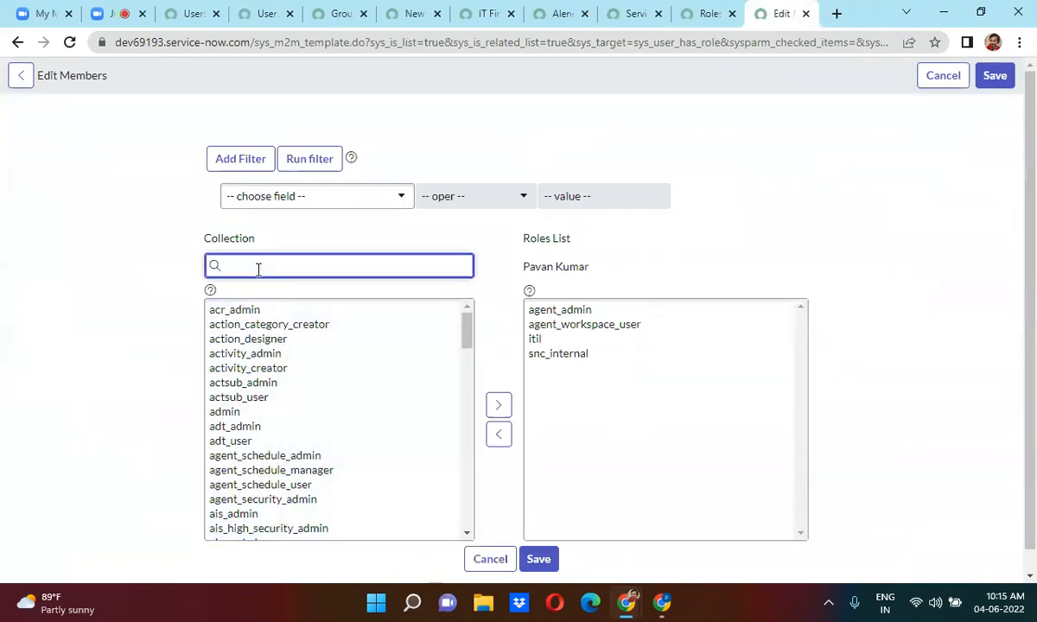
text(itil)
click(267, 311)
scroll(268, 313, down, 1)
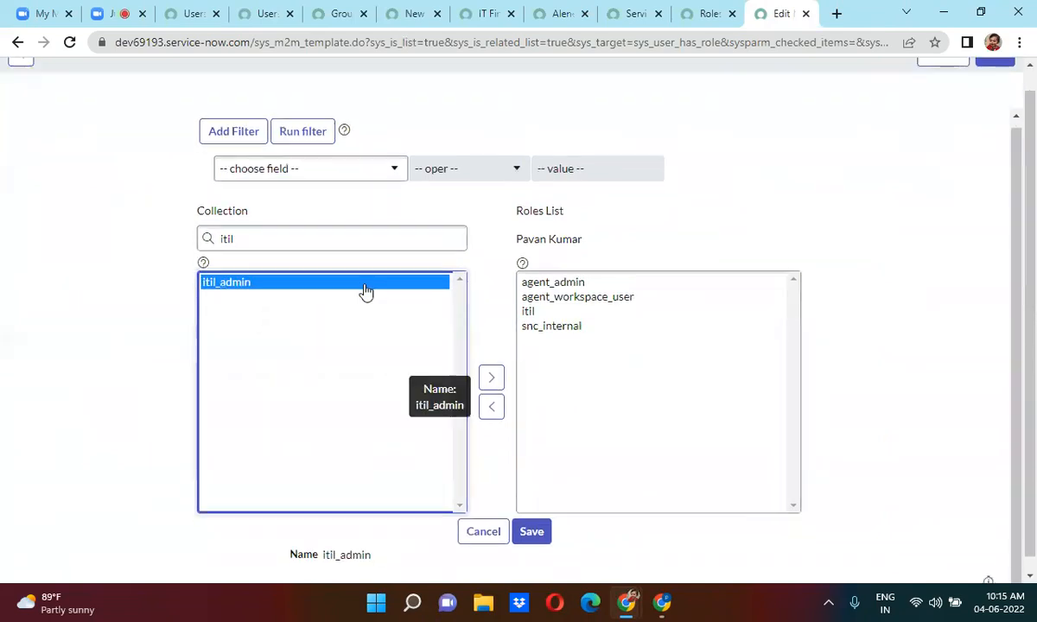
click(485, 378)
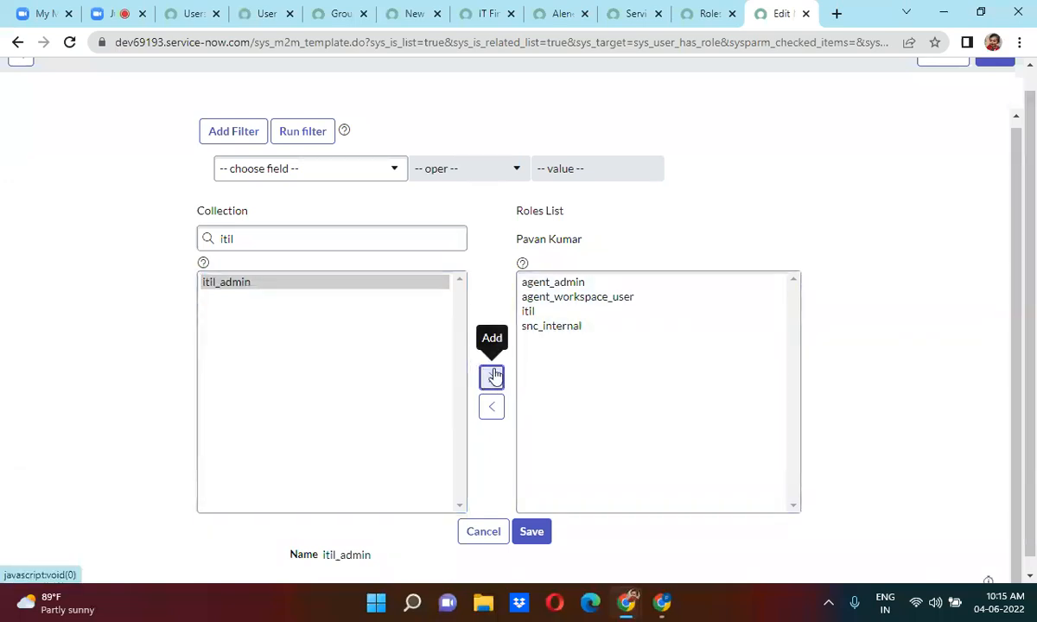
click(361, 283)
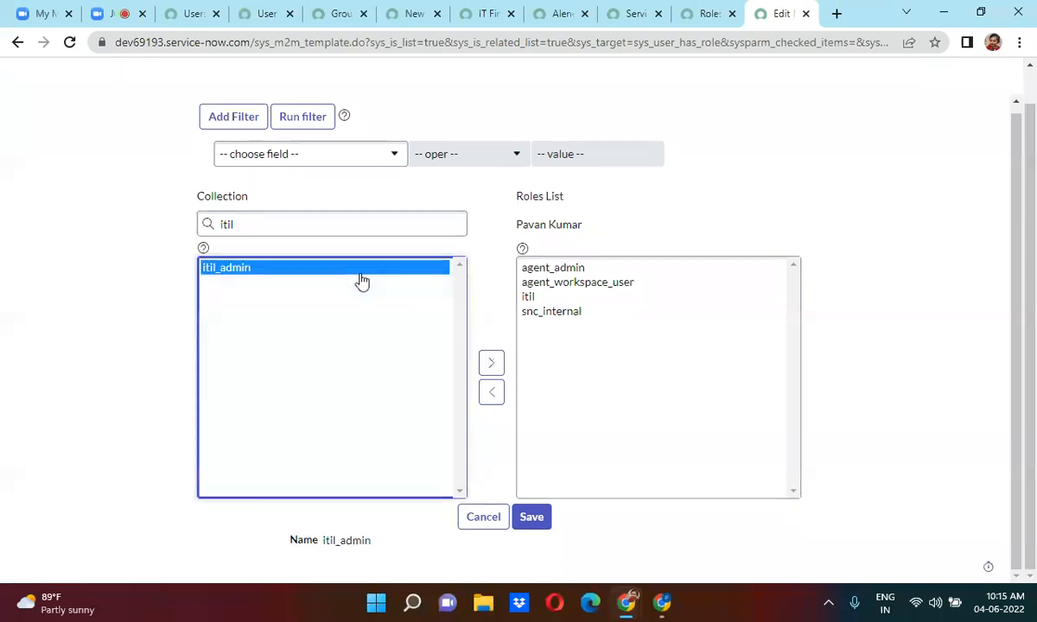
click(489, 363)
click(531, 517)
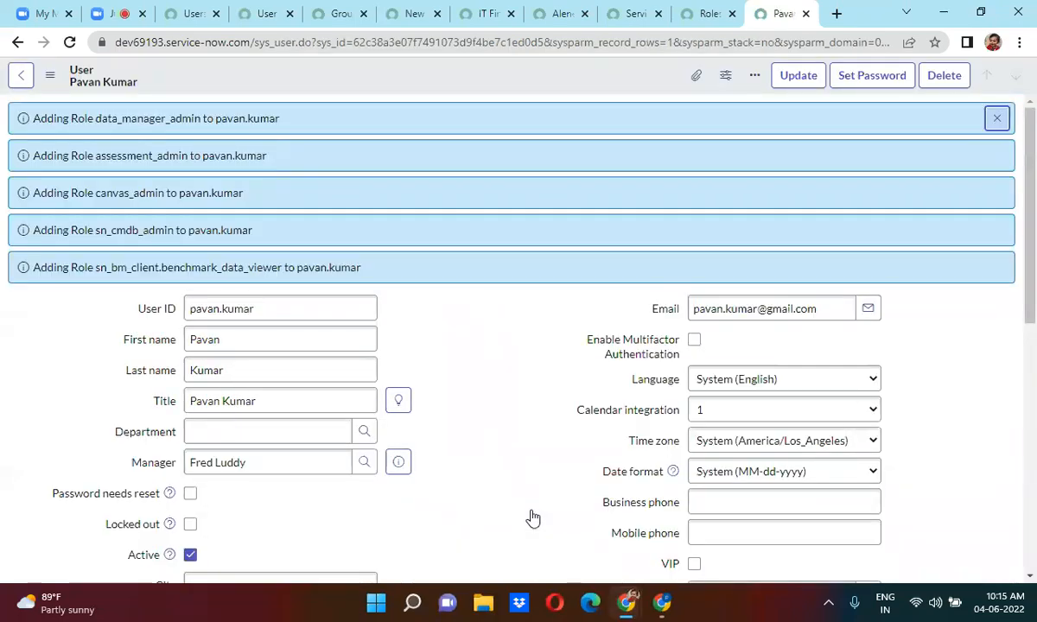
Dismiss the role-added notifications and review the user's 41 roles.
click(998, 121)
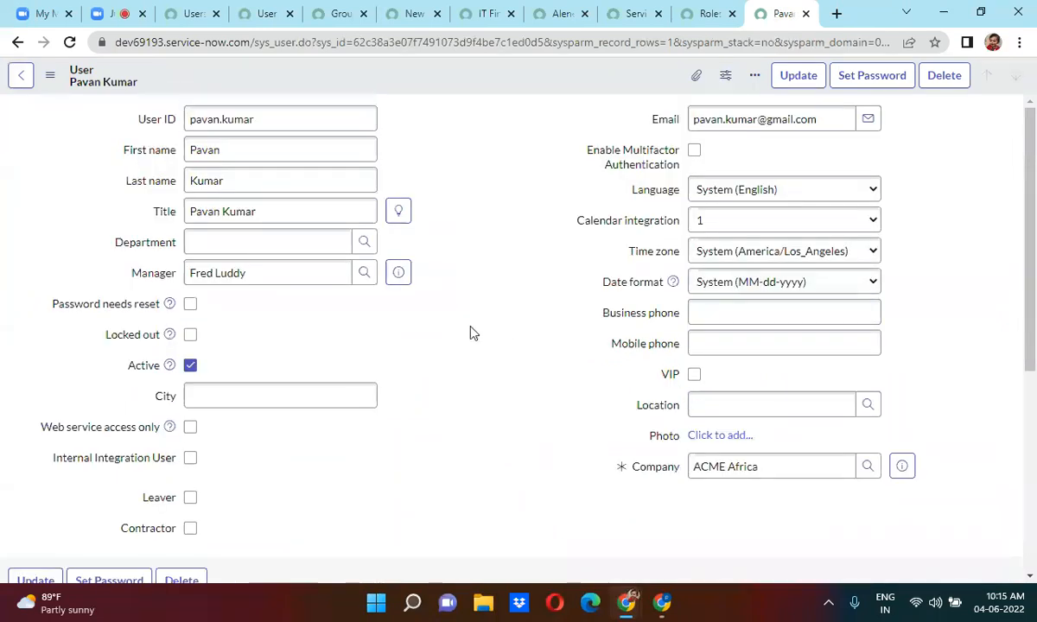
scroll(472, 333, down, 5)
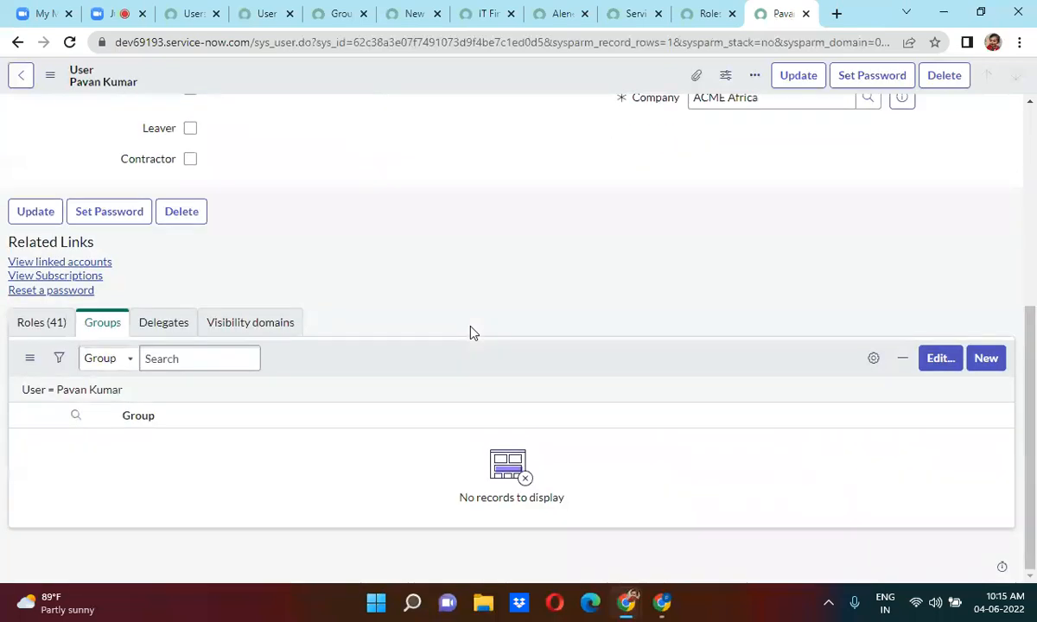
scroll(473, 333, up, 1)
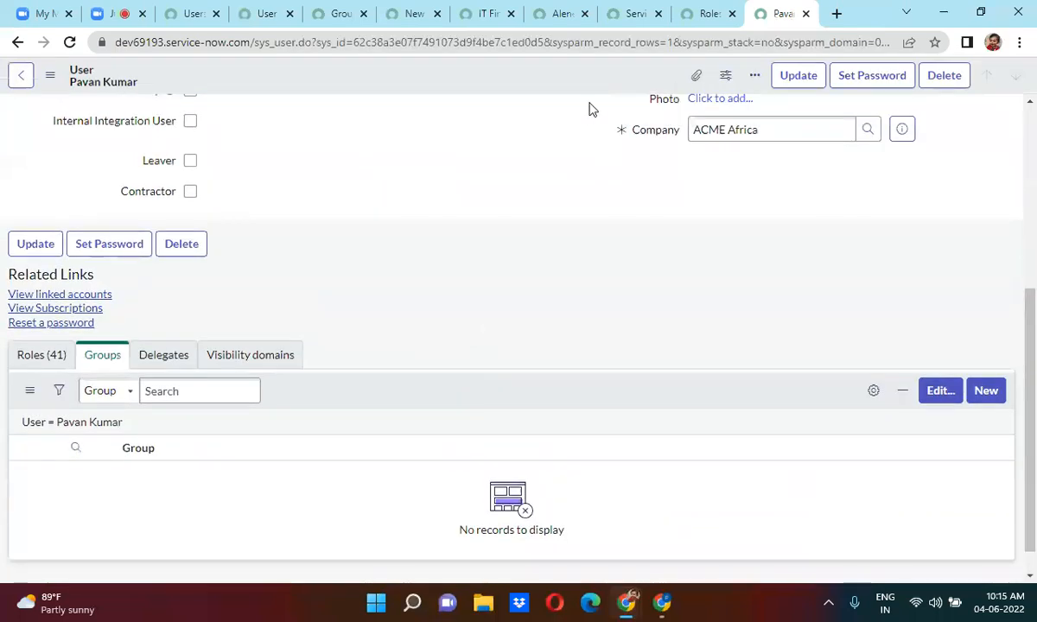
click(266, 12)
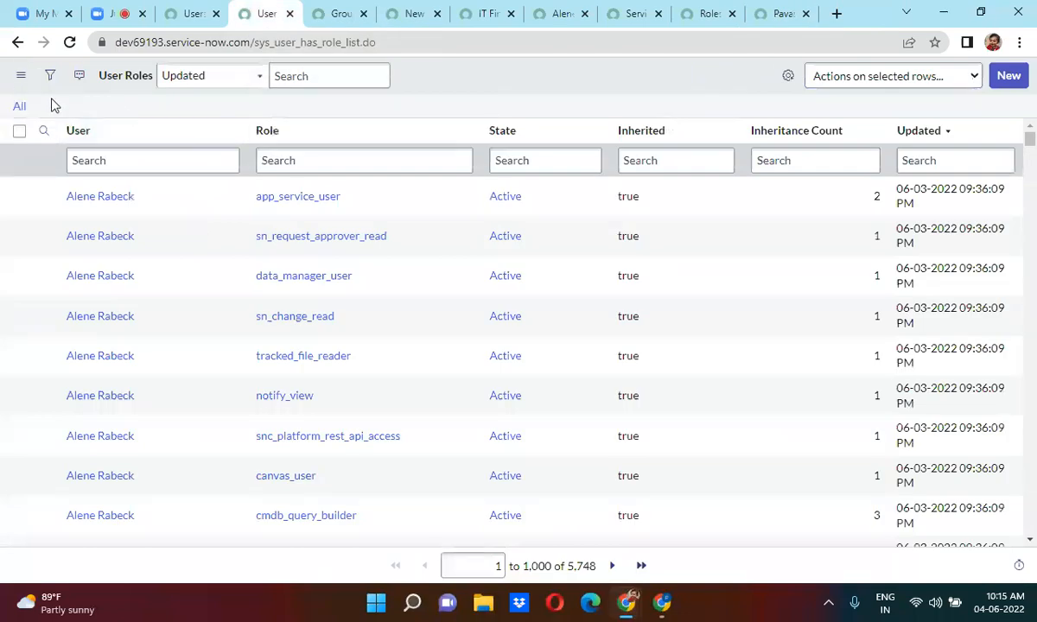
Reload the User Roles list to 5,754 records, then return to the IT Finance CAB group.
click(19, 107)
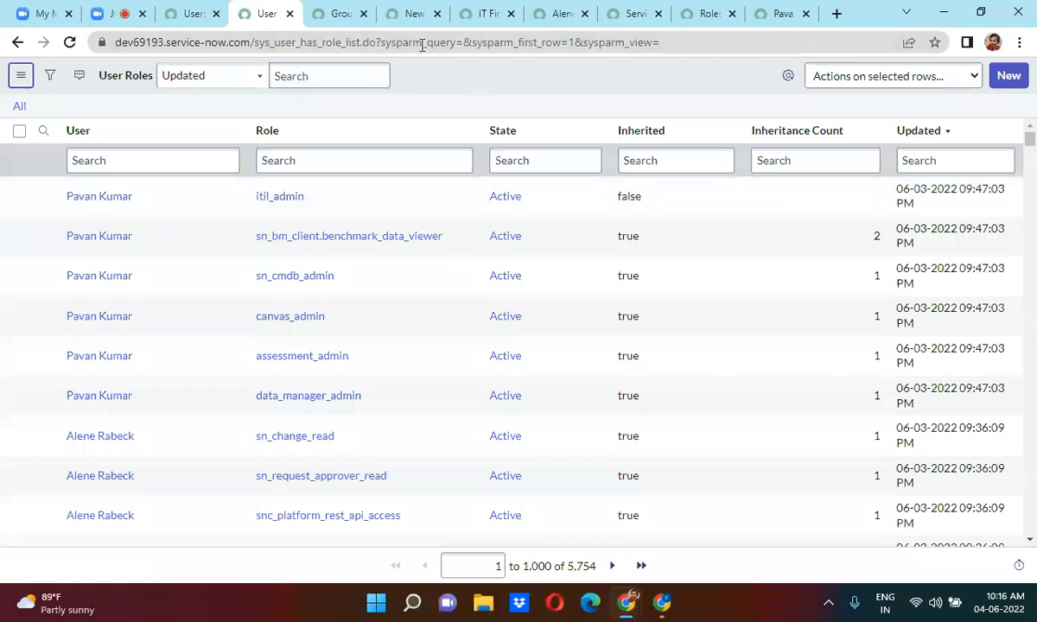
click(482, 14)
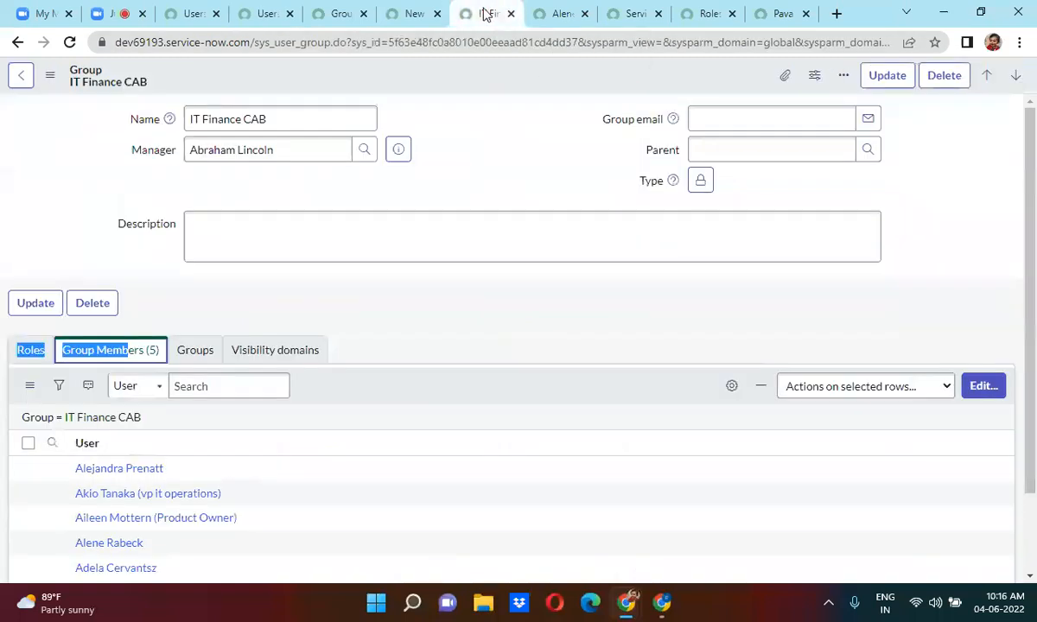
Add the itil role to the IT Finance CAB group's Roles list and save.
click(31, 350)
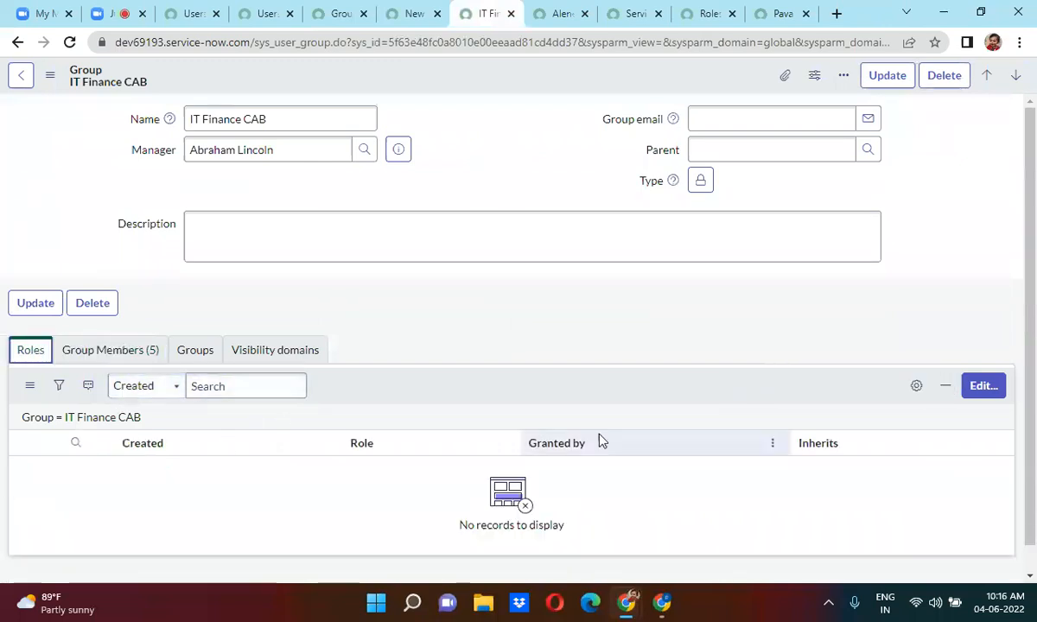
click(982, 388)
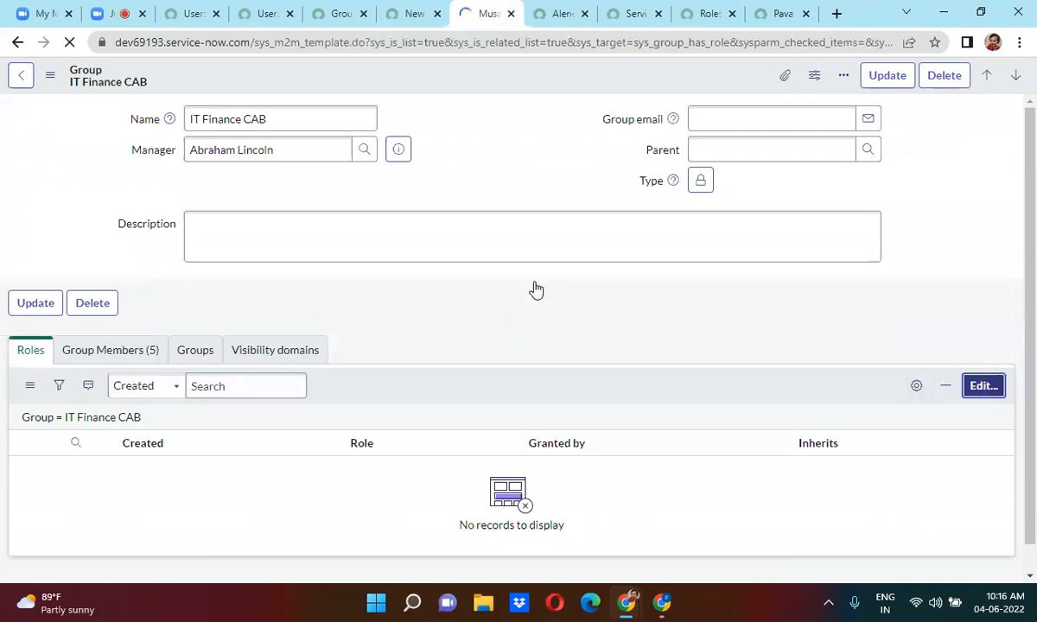
click(293, 264)
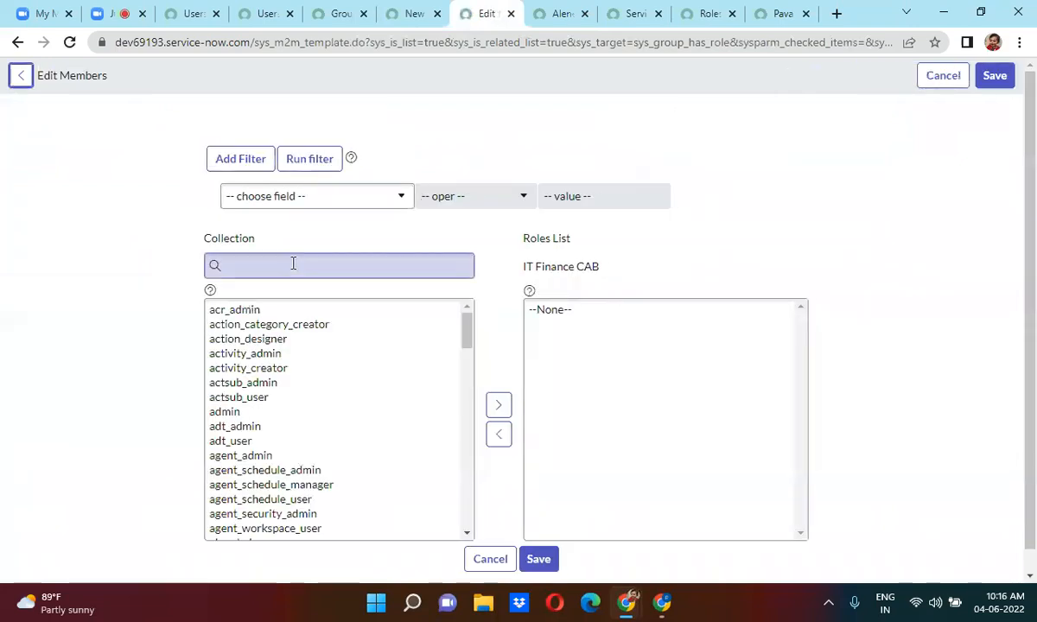
text(itil)
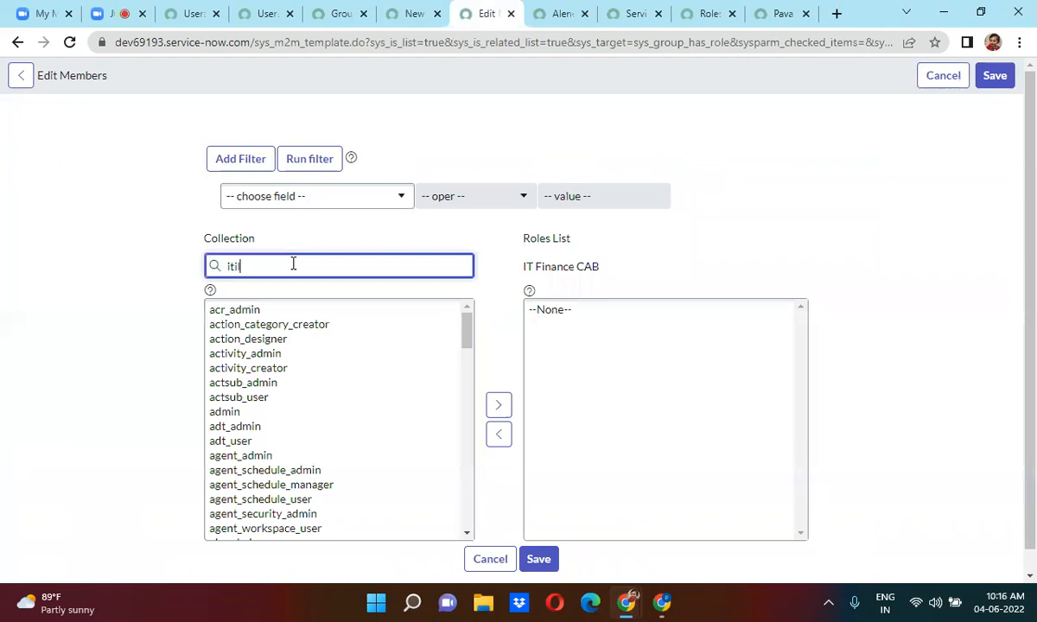
click(250, 309)
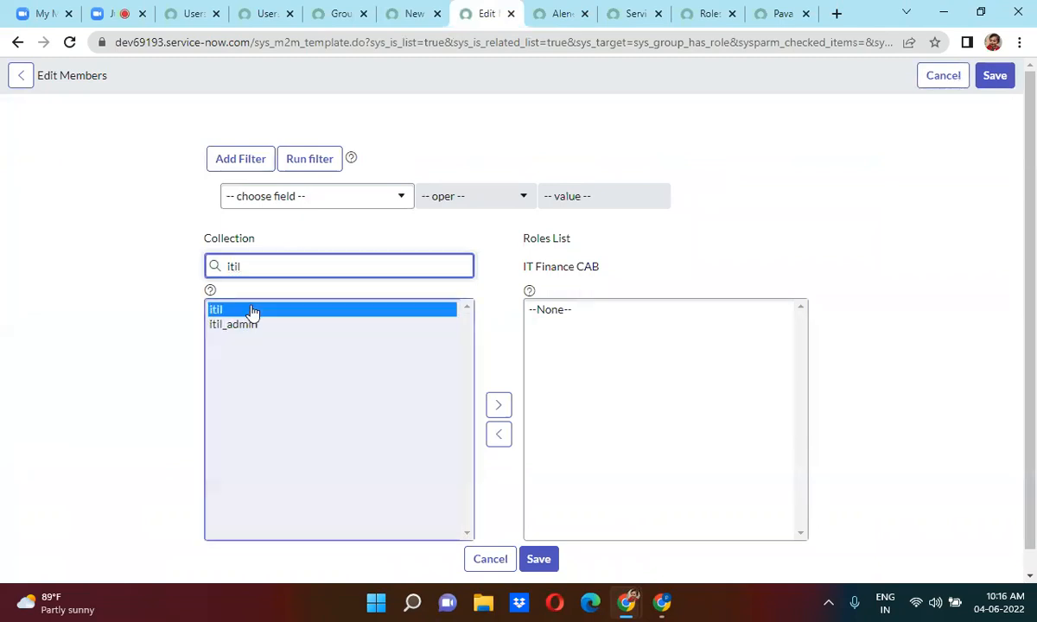
click(498, 383)
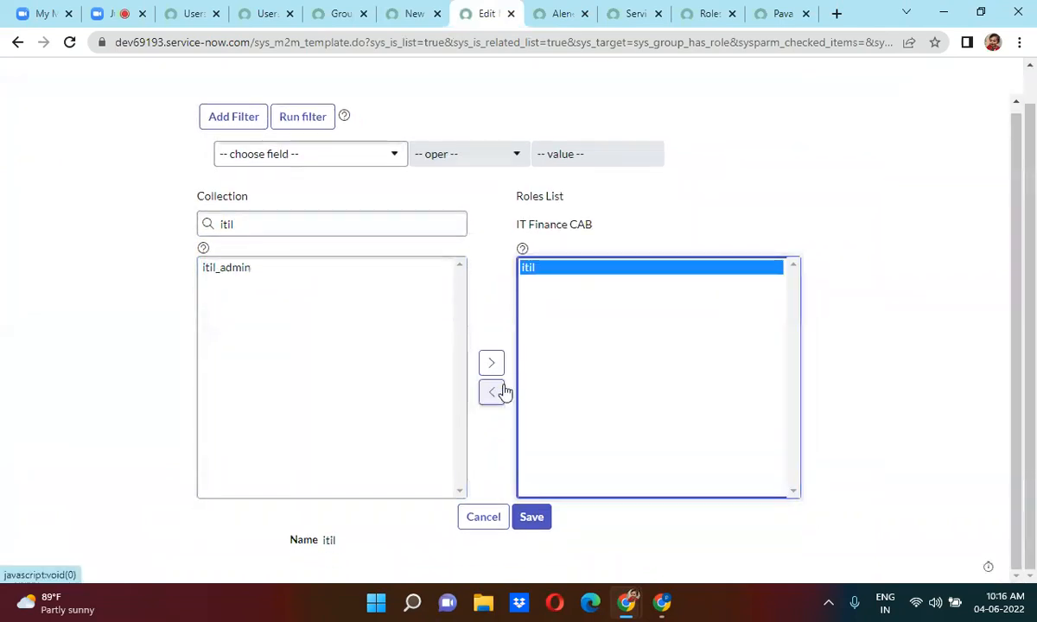
click(541, 516)
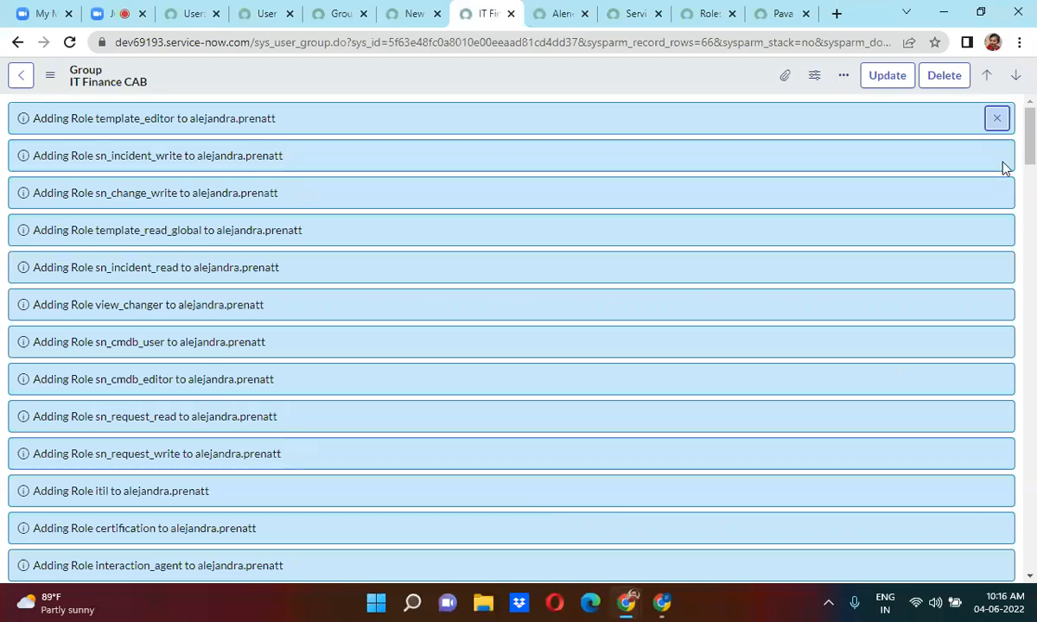
click(996, 118)
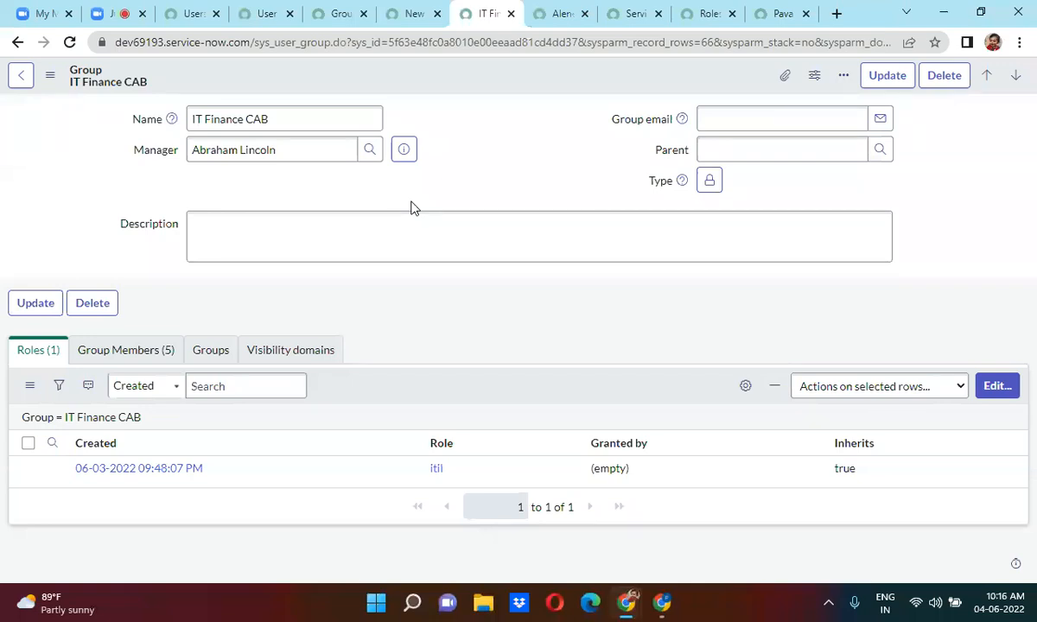
Delete the GROUPBY query from the Group Roles address, confirming IT Finance CAB's itil grant among 47 records.
click(413, 15)
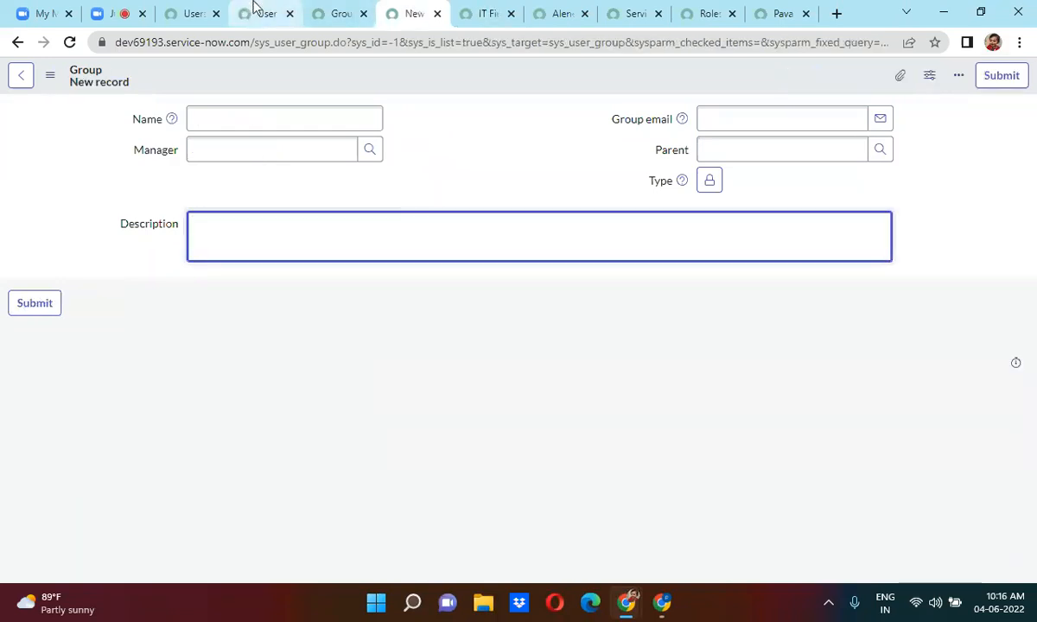
click(333, 14)
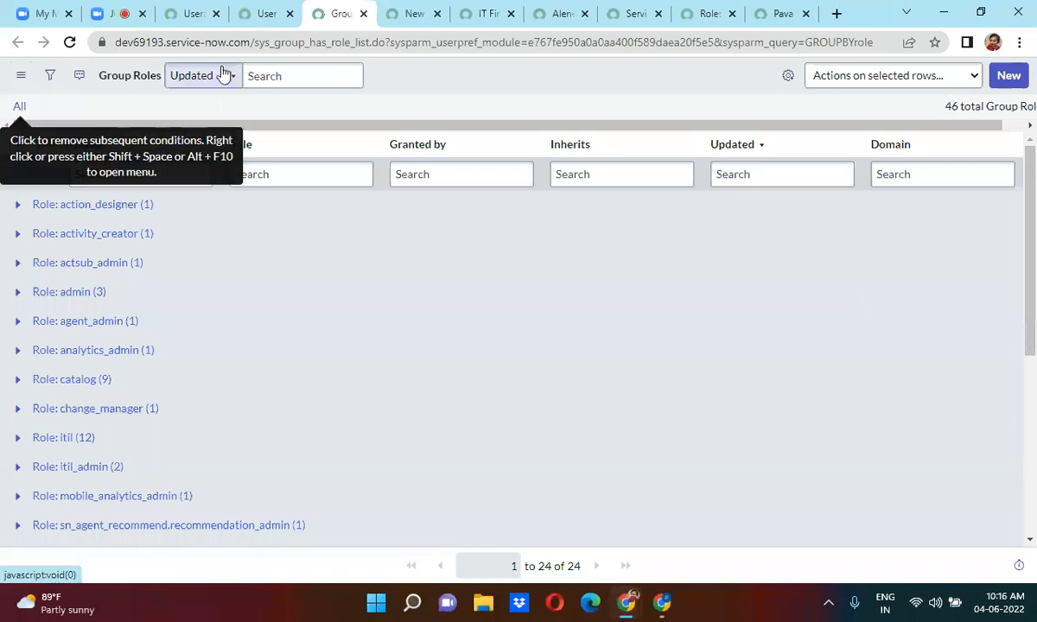
drag(390, 42, 1035, 43)
key(Delete)
key(Return)
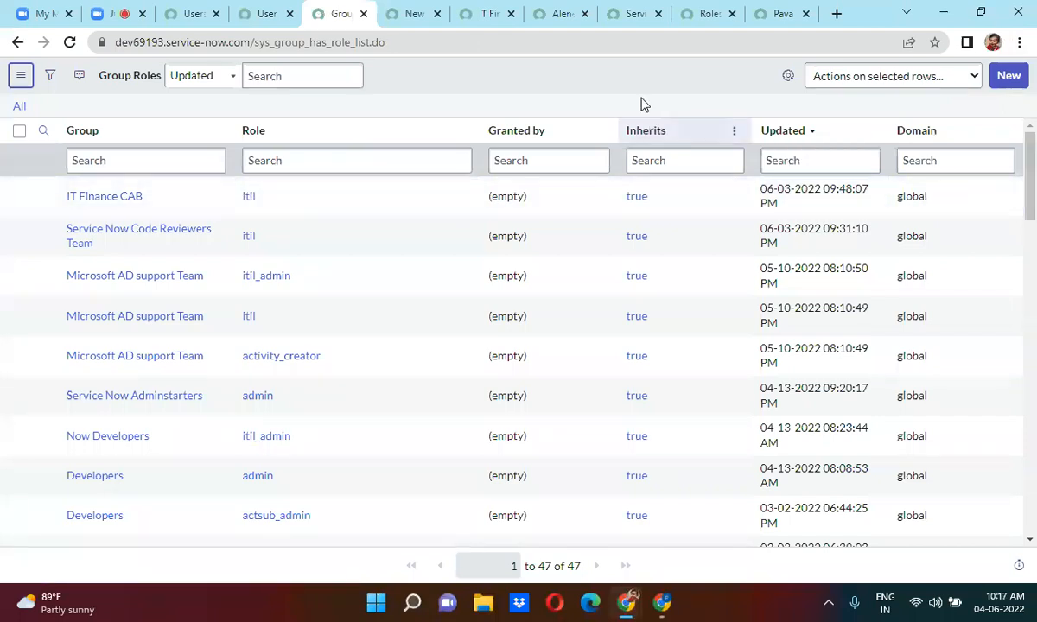
click(481, 25)
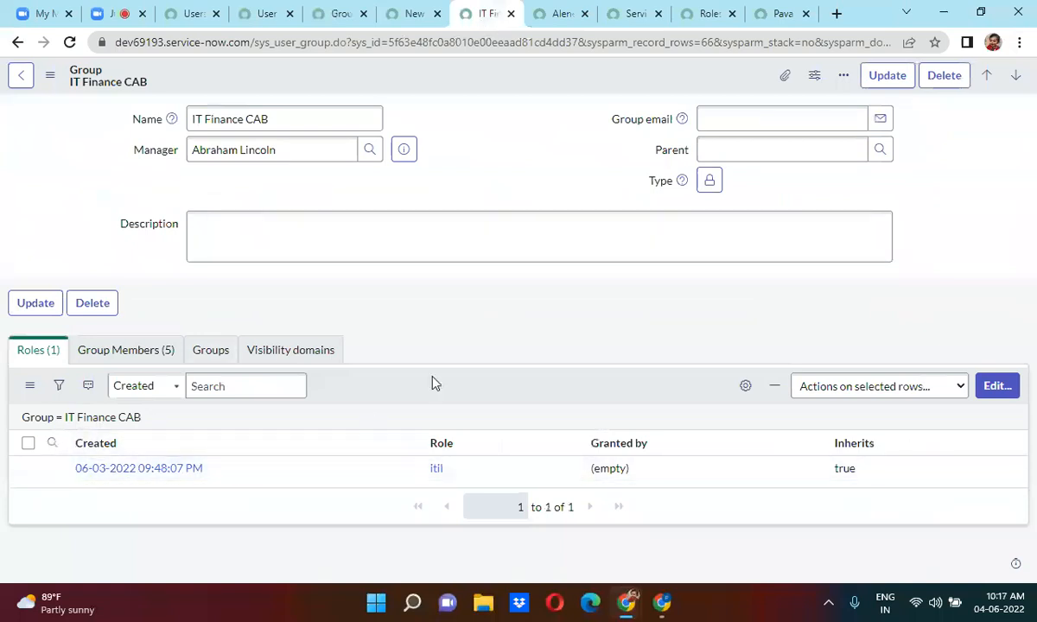
click(344, 12)
click(408, 13)
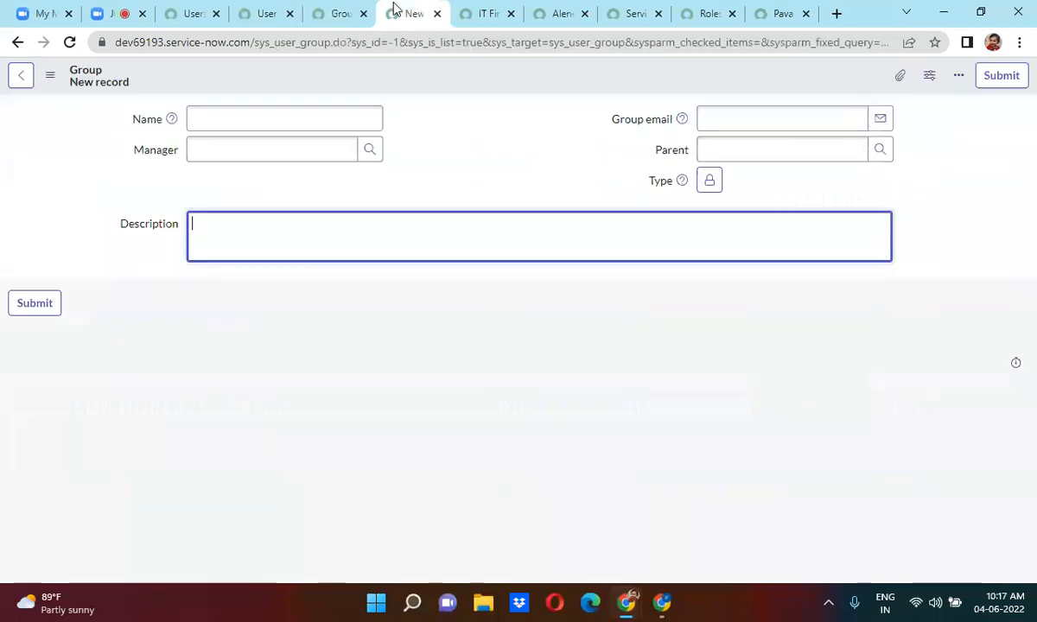
Check the 41-role user record, whose Groups list shows no records.
click(705, 11)
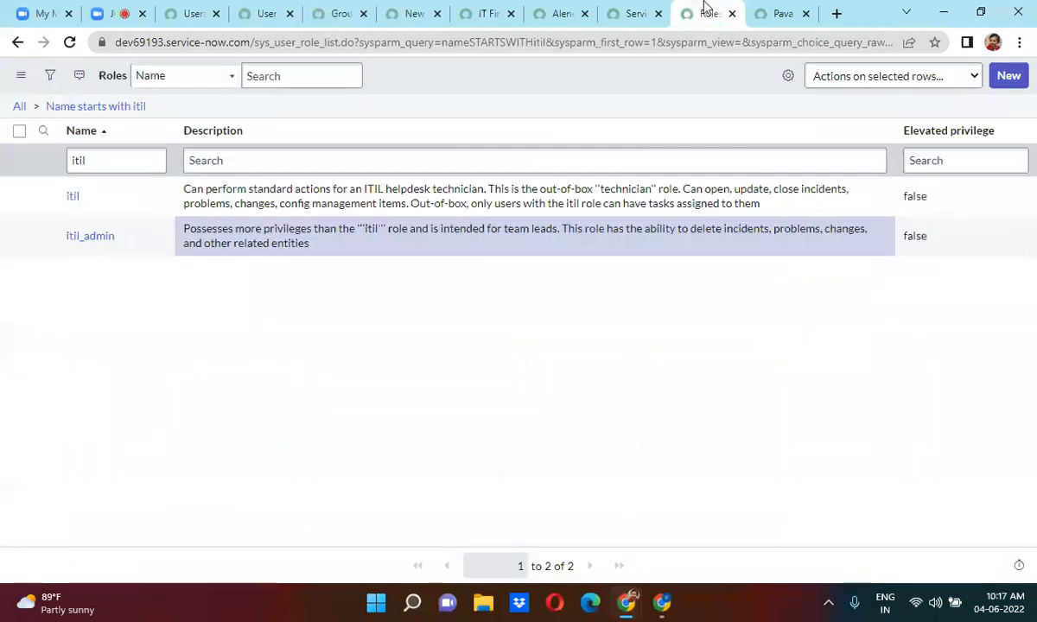
click(771, 17)
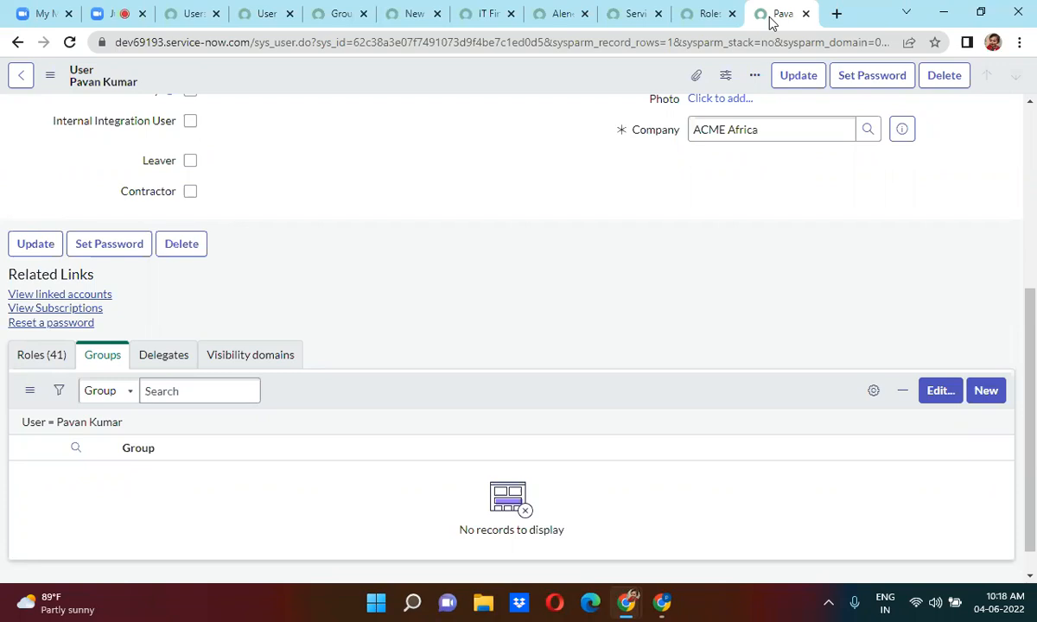
Return to the User Roles list showing 5,754 records with the itil_admin grants first.
click(266, 13)
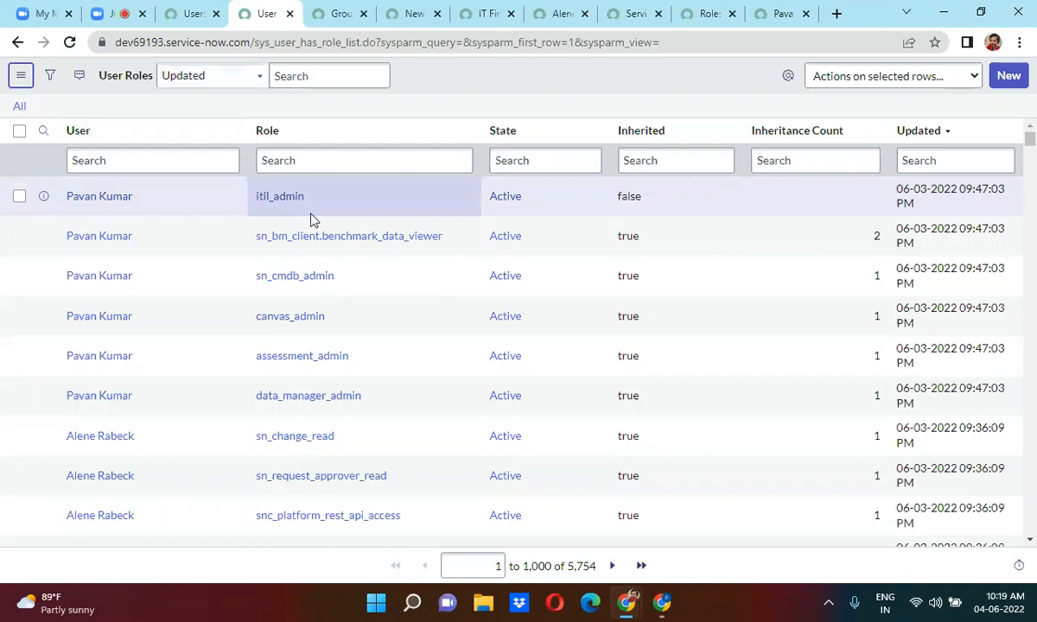
Flip through the User Roles and new group tabs, ending on the 47-record Group Roles list.
click(340, 11)
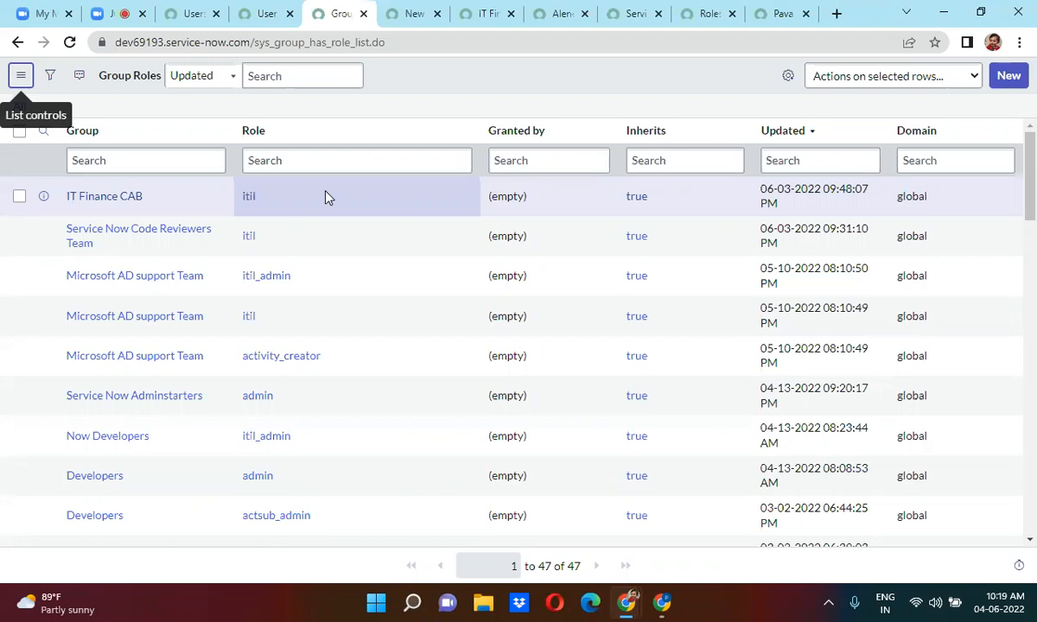
click(264, 13)
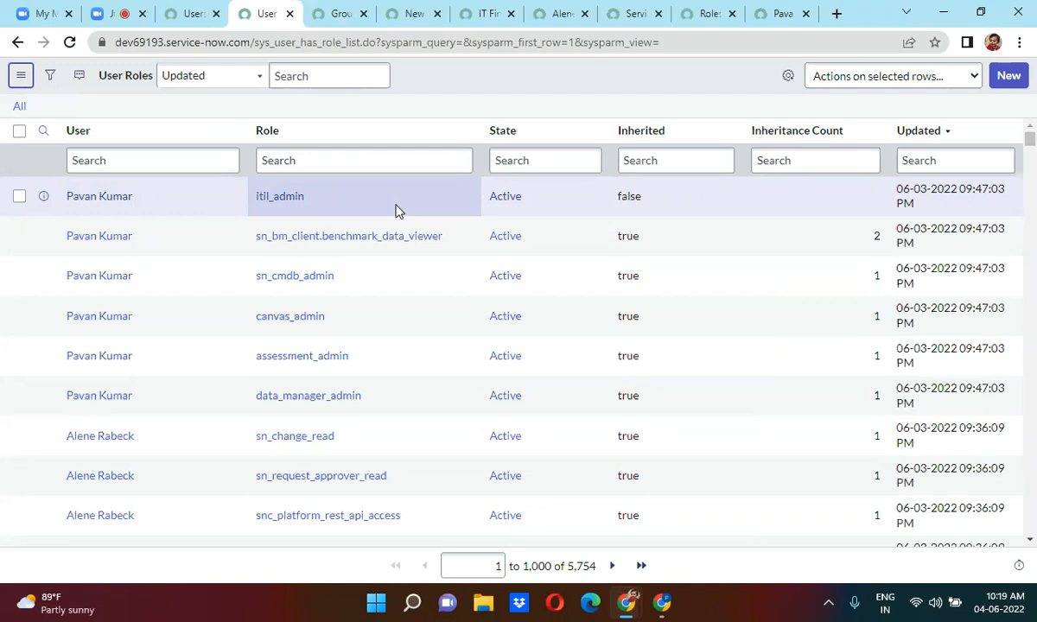
click(414, 11)
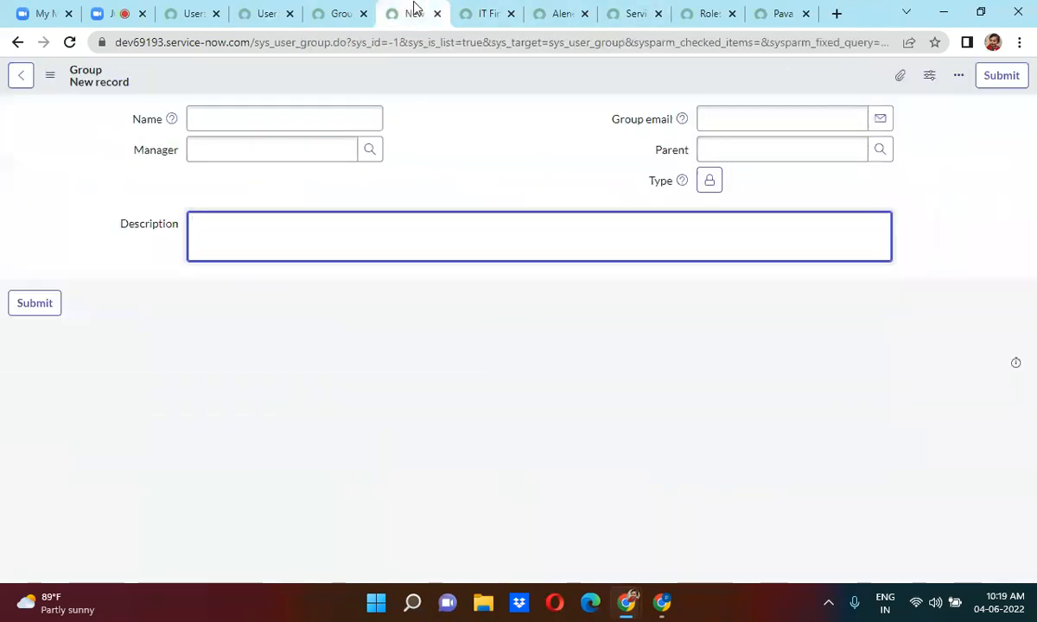
click(344, 11)
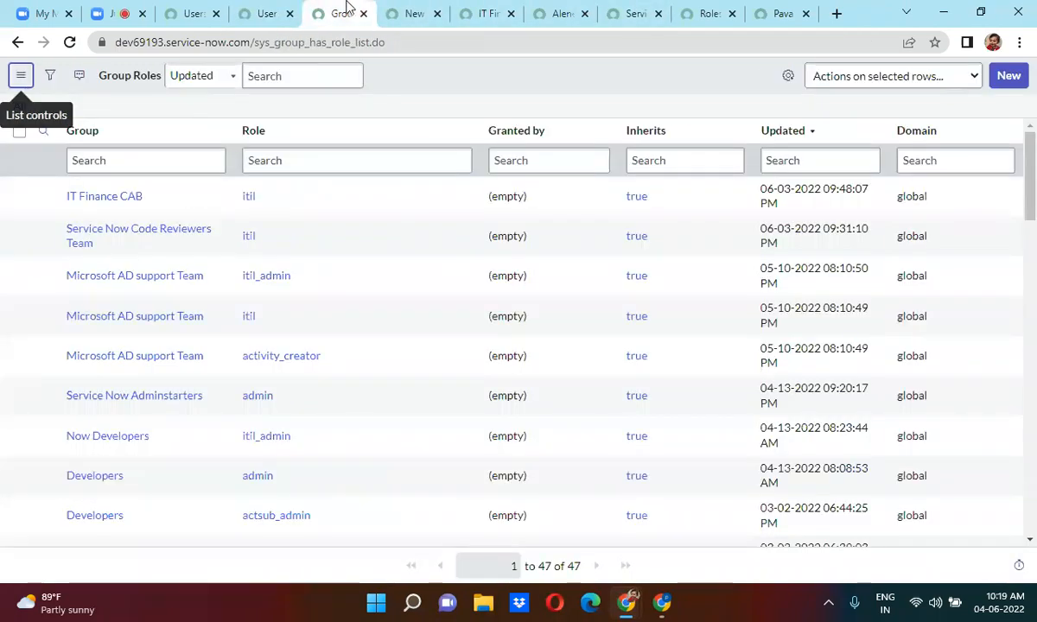
Add the manager to IT Finance CAB's Group Members, save, and dismiss the role-added messages.
click(492, 11)
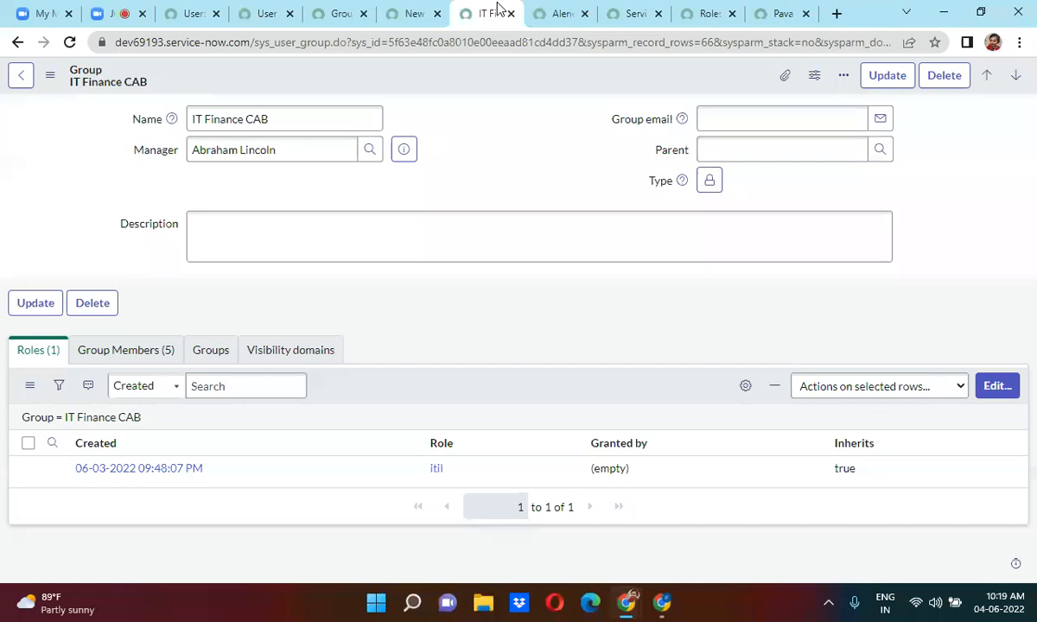
click(143, 349)
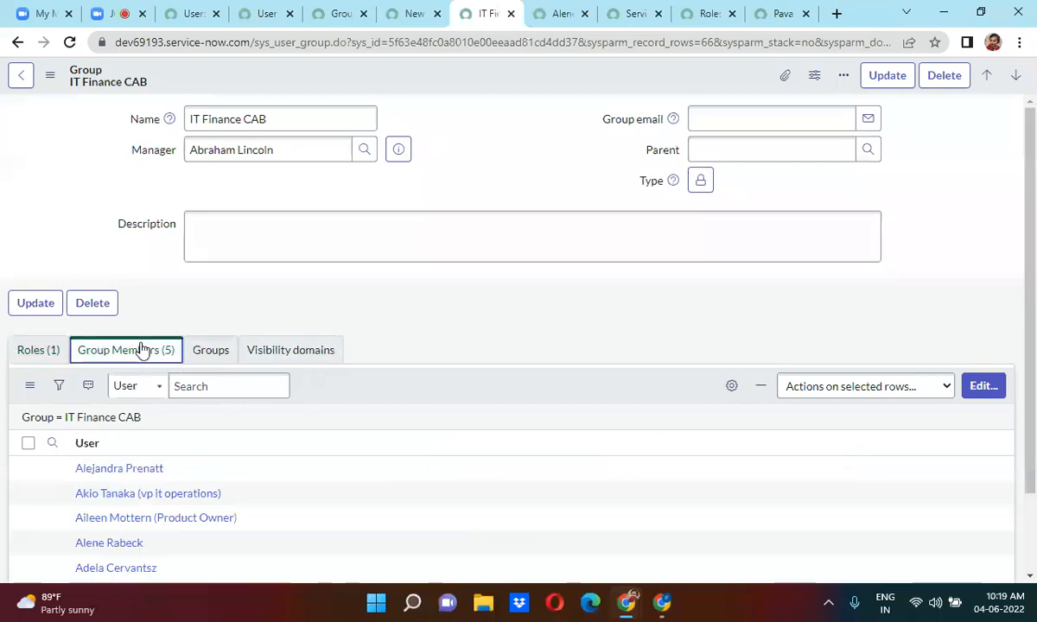
click(985, 391)
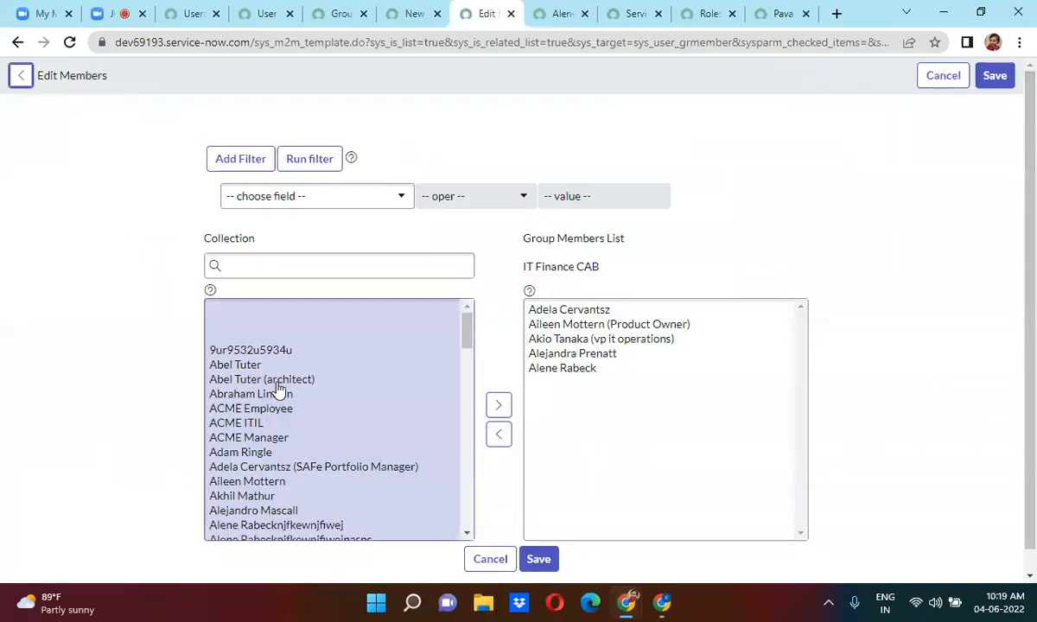
double_click(278, 390)
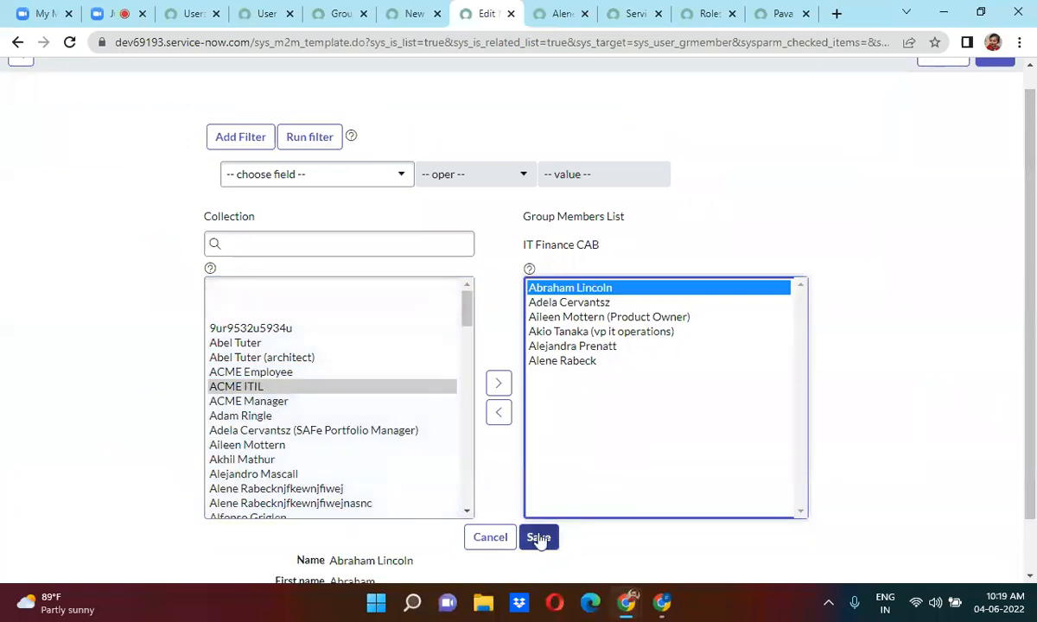
scroll(539, 539, down, 1)
click(530, 492)
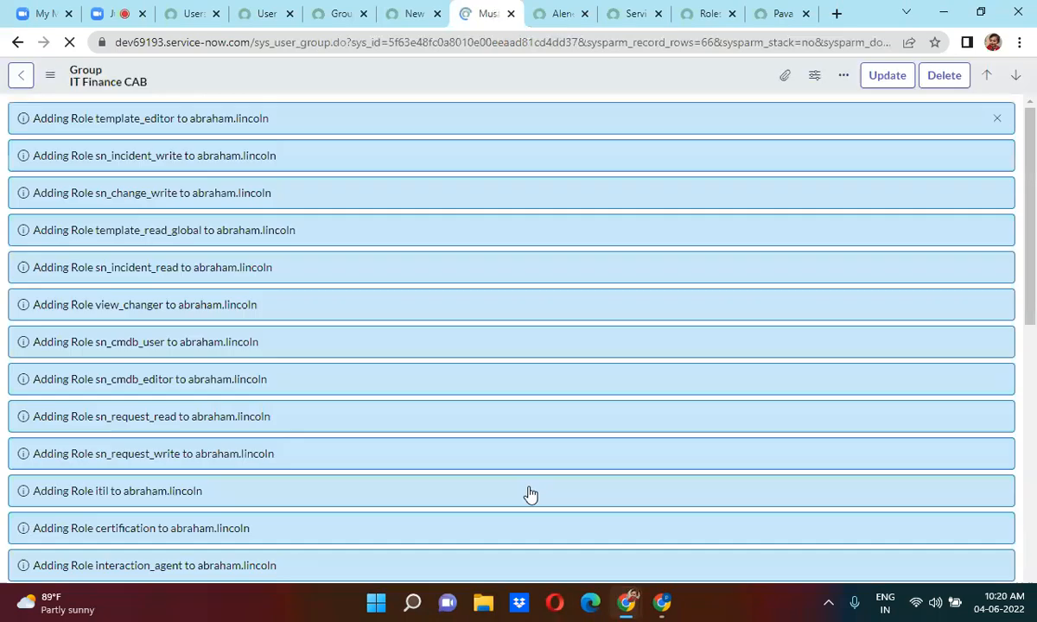
click(999, 121)
From the users list, enter sys_user_grmember.LIST in the filter navigator to open the 285 Group Members.
click(192, 13)
double_click(106, 121)
triple_click(106, 121)
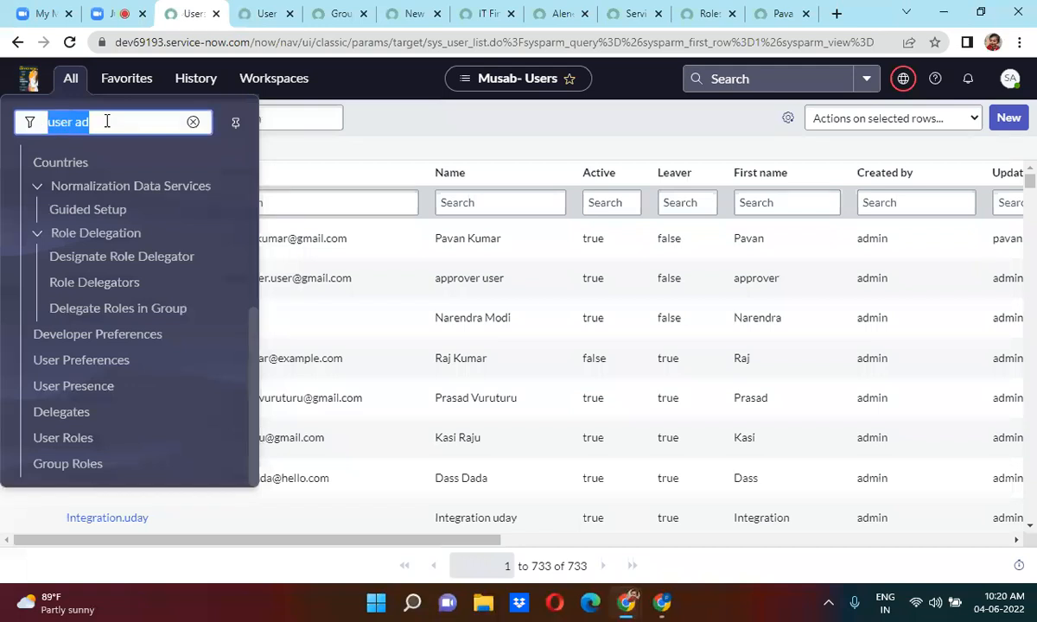
text(sys)
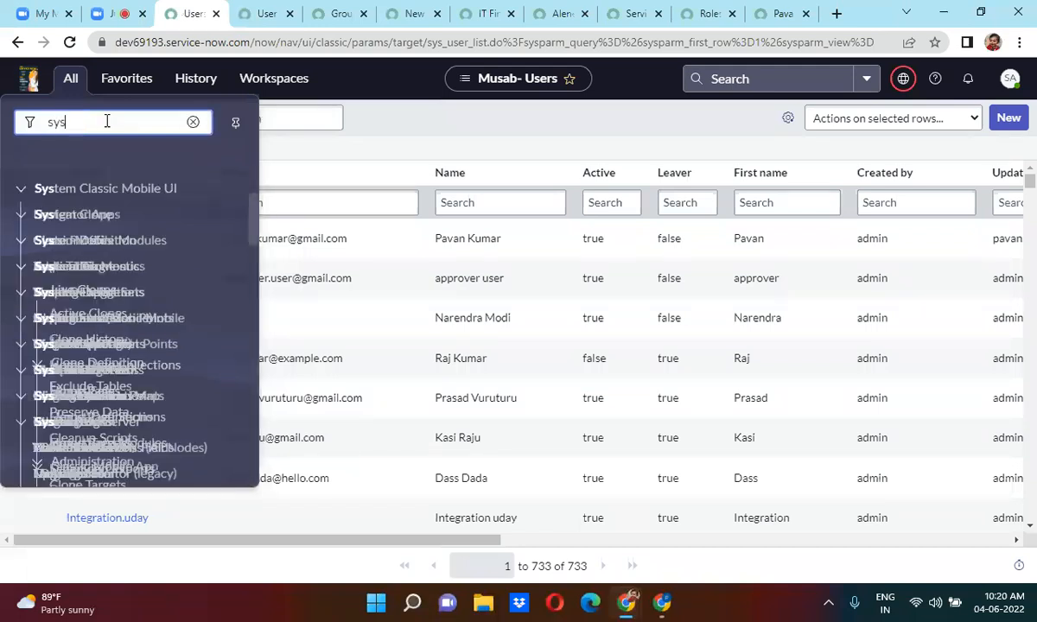
text(_u)
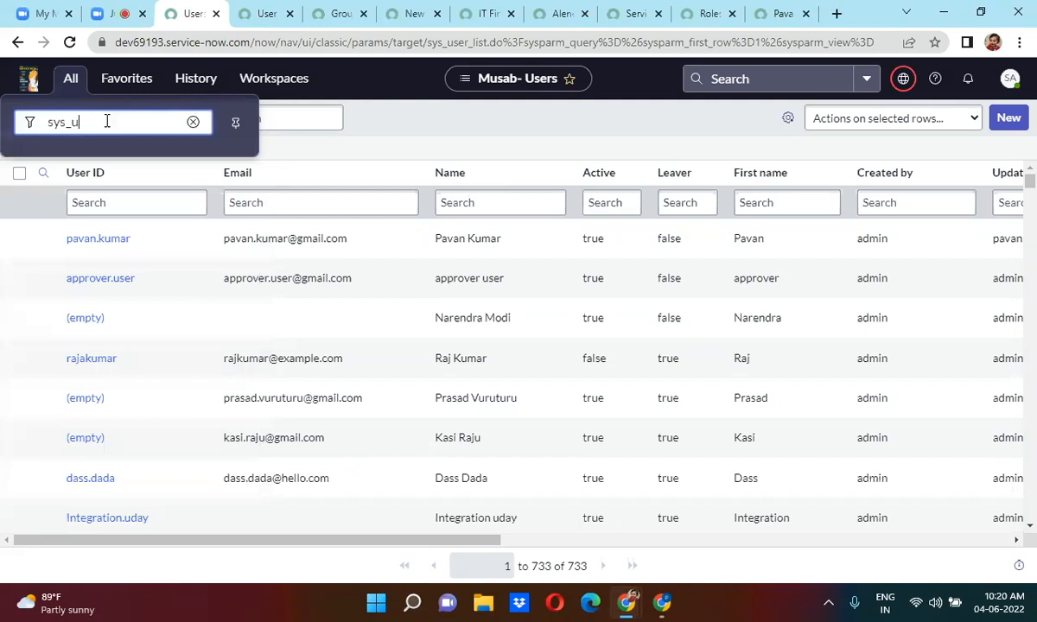
text(ser_grmember)
text(ST)
key(Return)
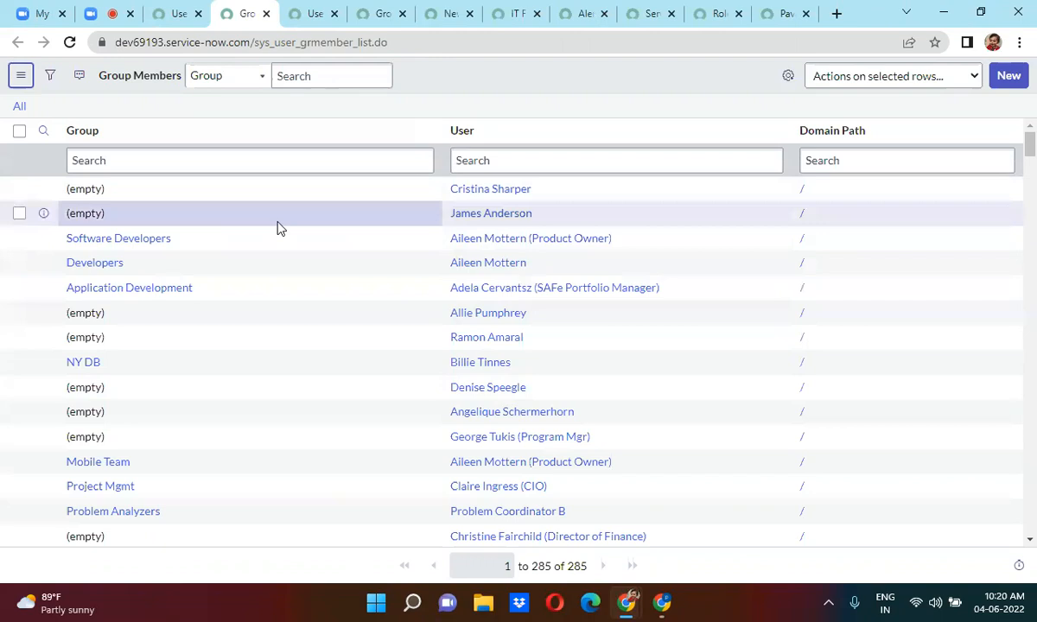
Personalize the Group Members columns to include Updated and Created, then sort descending by Created.
click(317, 157)
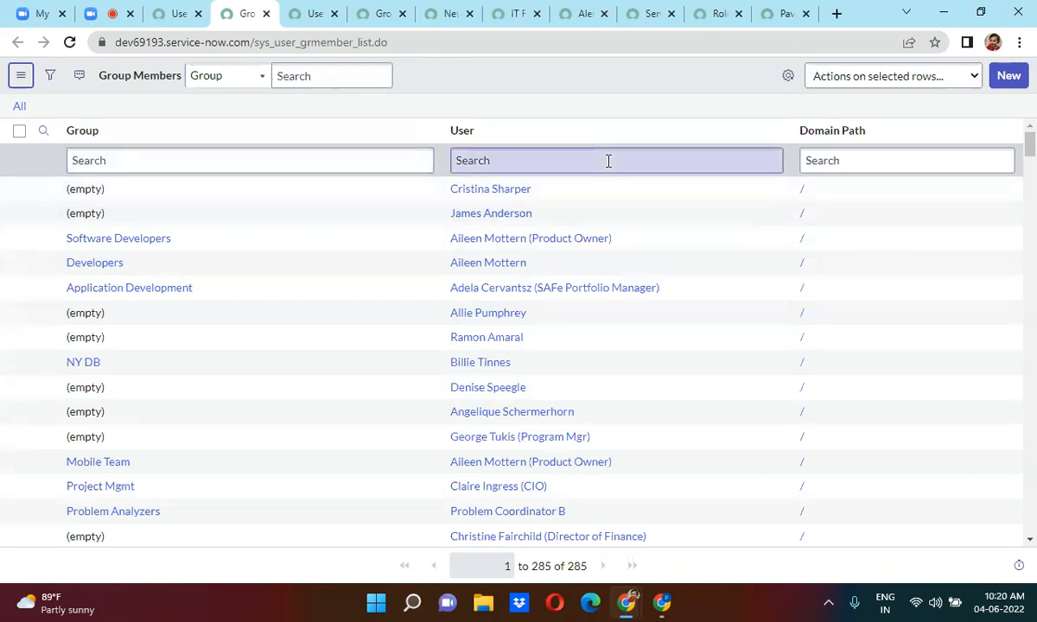
click(787, 79)
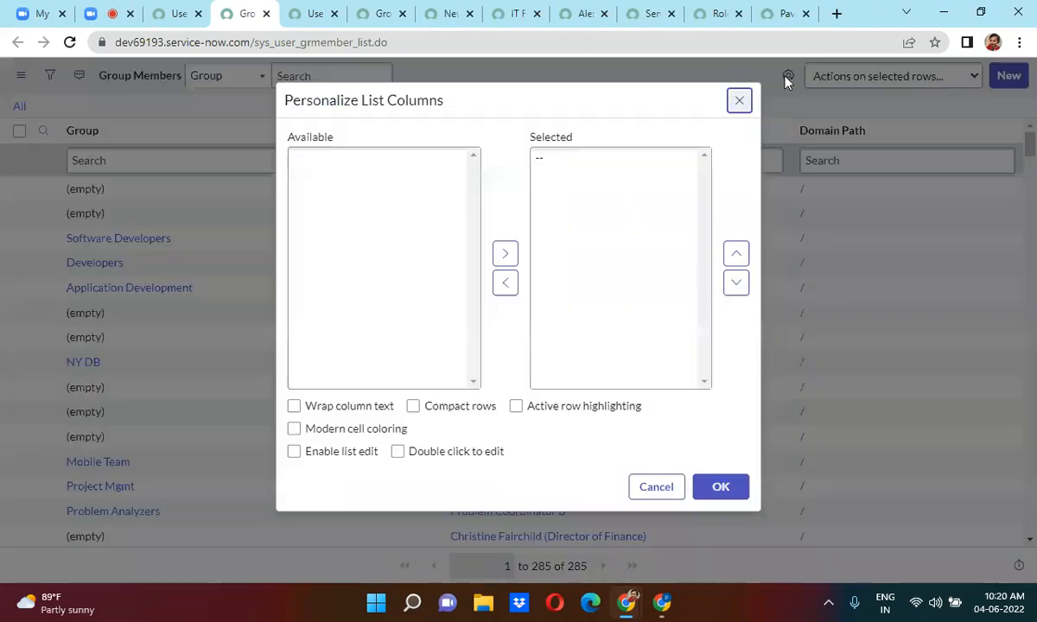
double_click(337, 247)
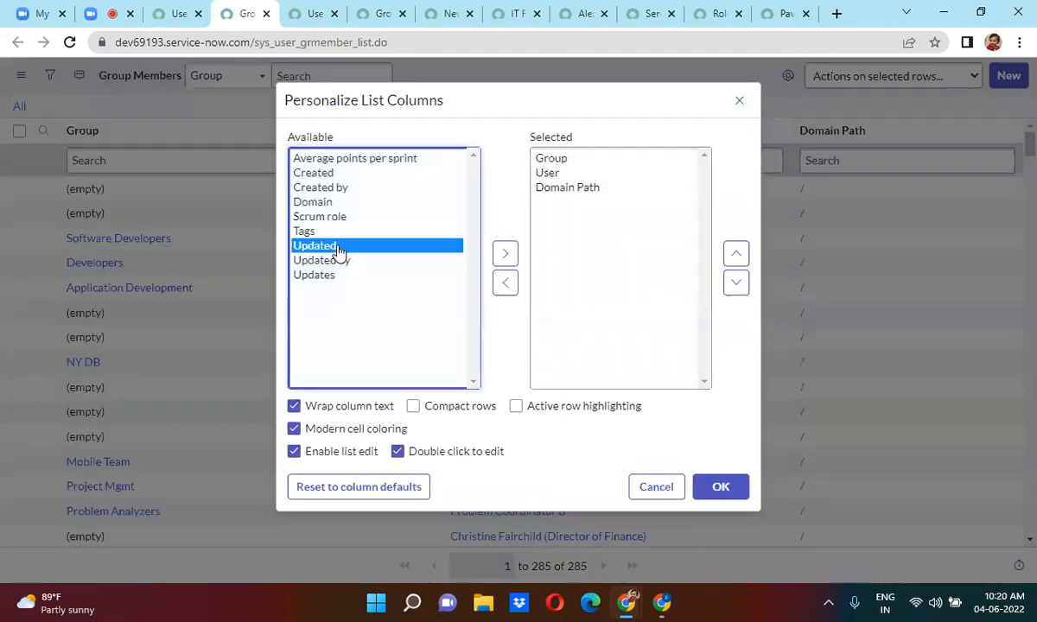
double_click(334, 173)
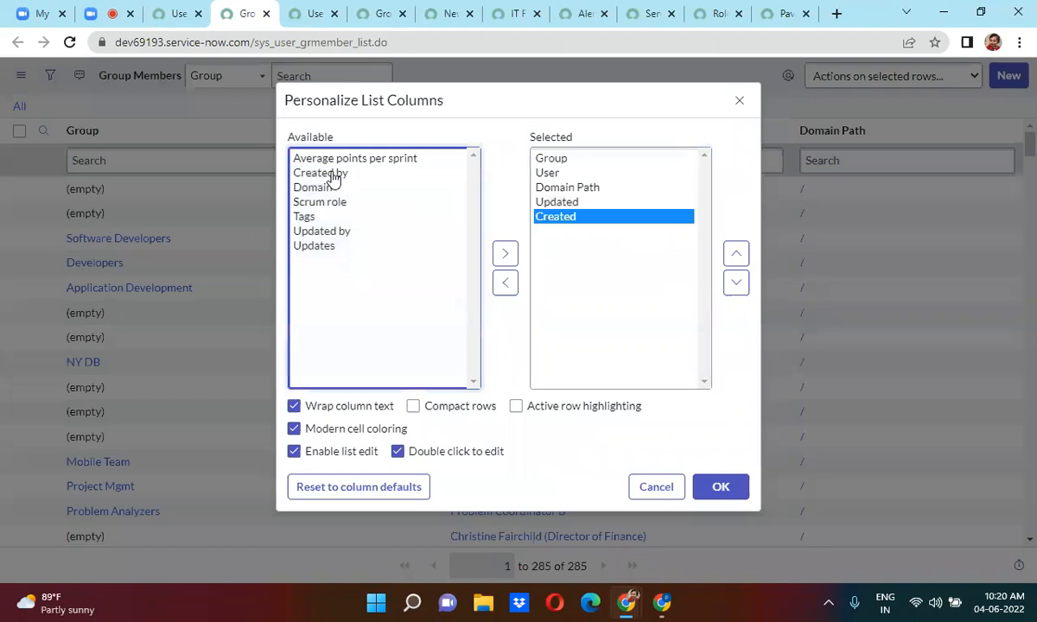
click(720, 488)
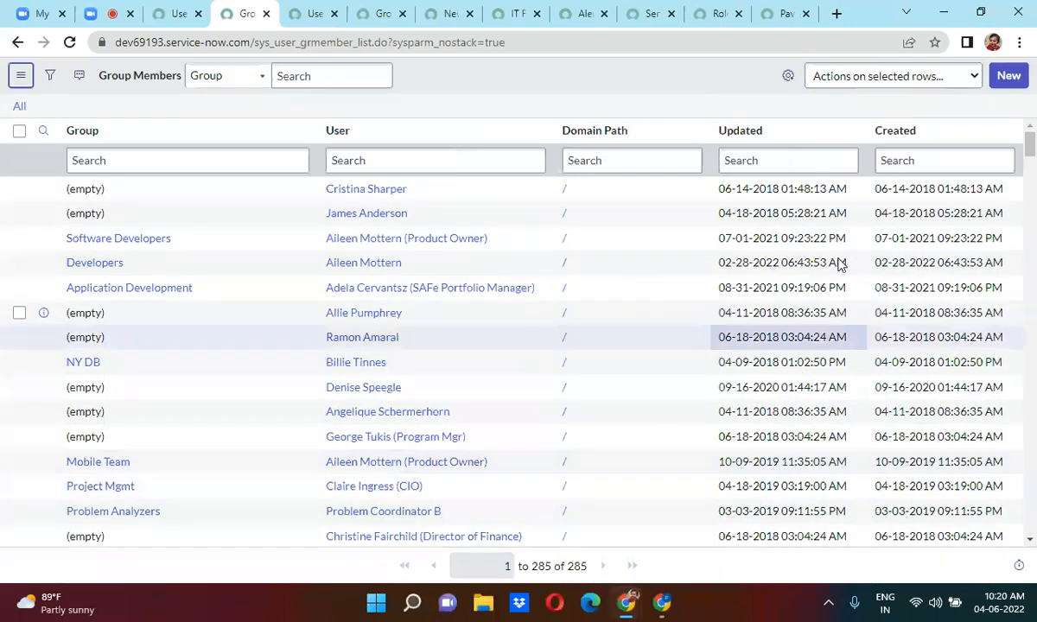
click(907, 130)
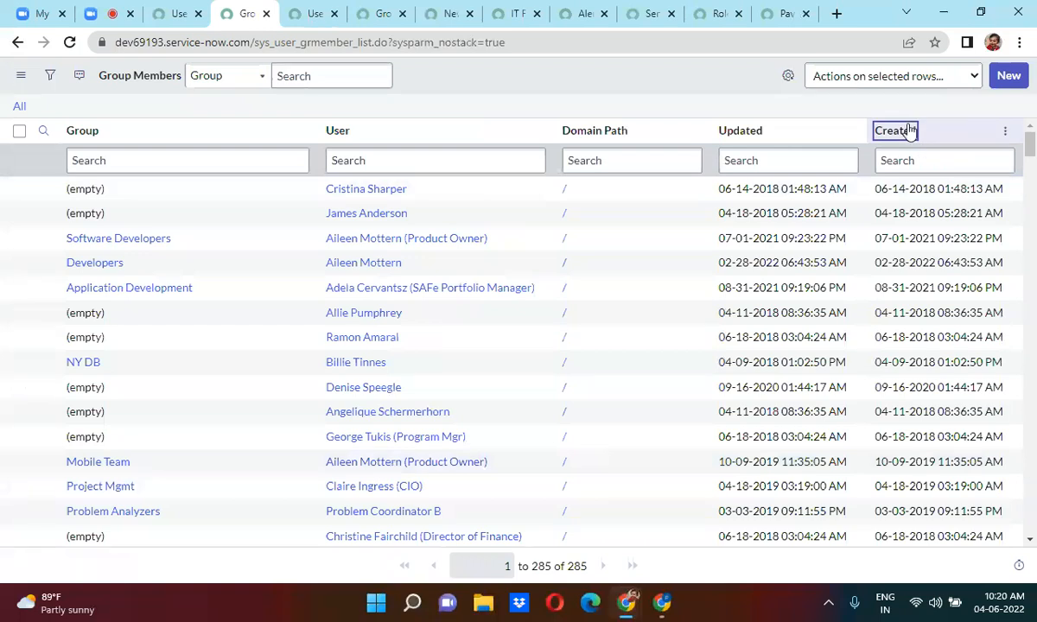
click(909, 129)
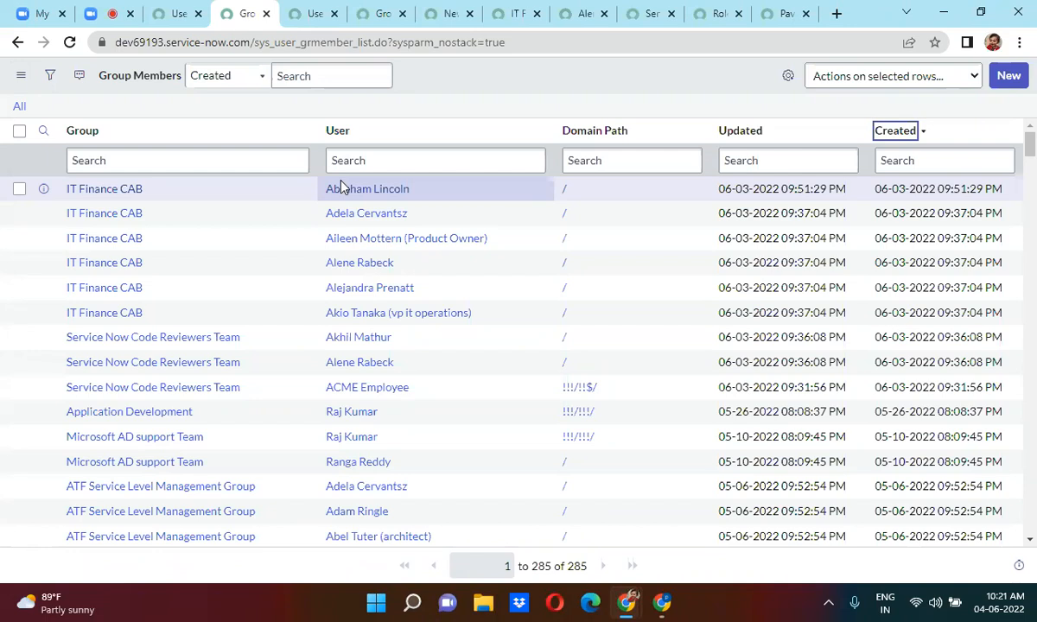
Switch to the group member's user record and show its empty Delegates related list.
click(575, 14)
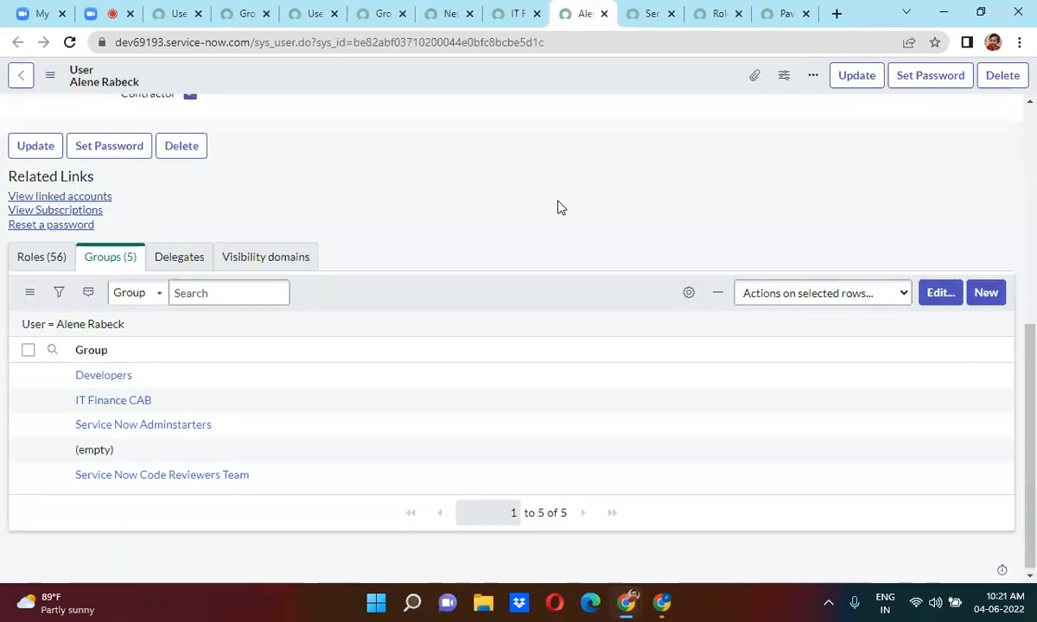
scroll(557, 208, up, 5)
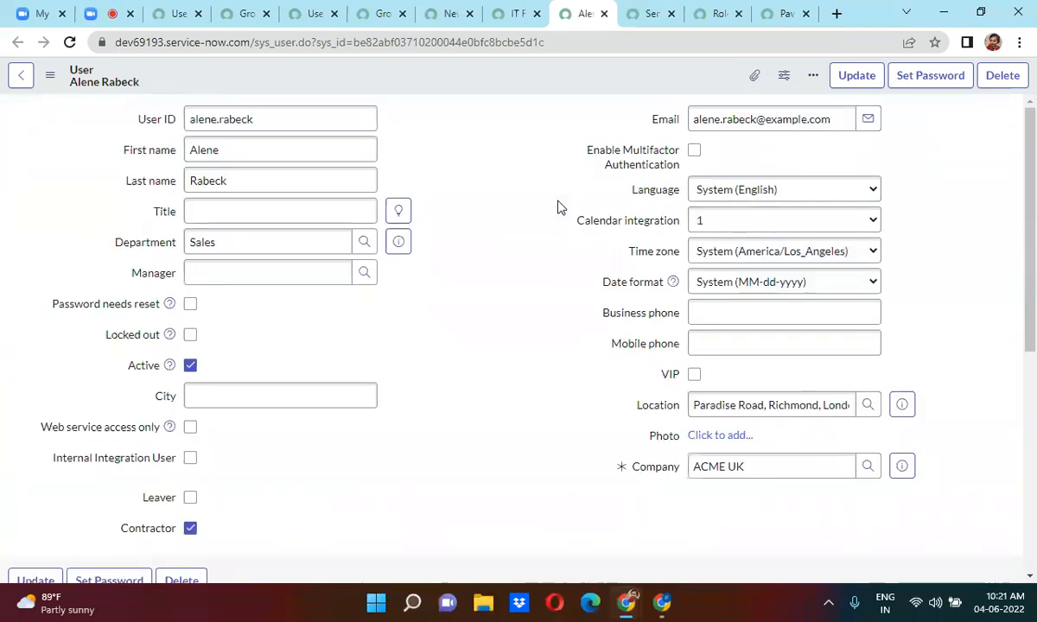
scroll(557, 208, down, 2)
scroll(557, 207, down, 4)
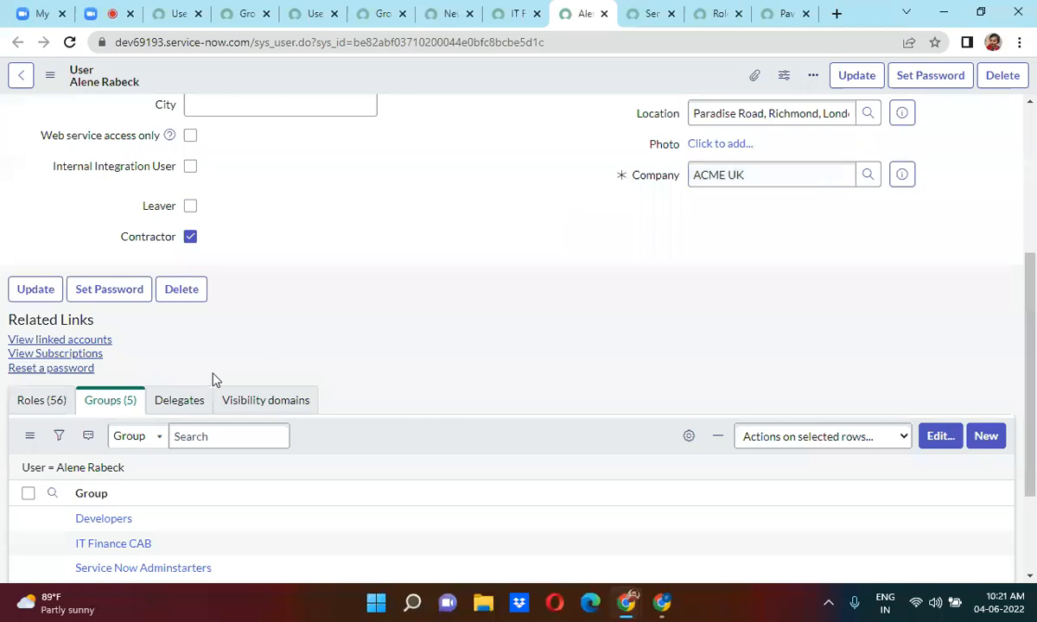
click(152, 401)
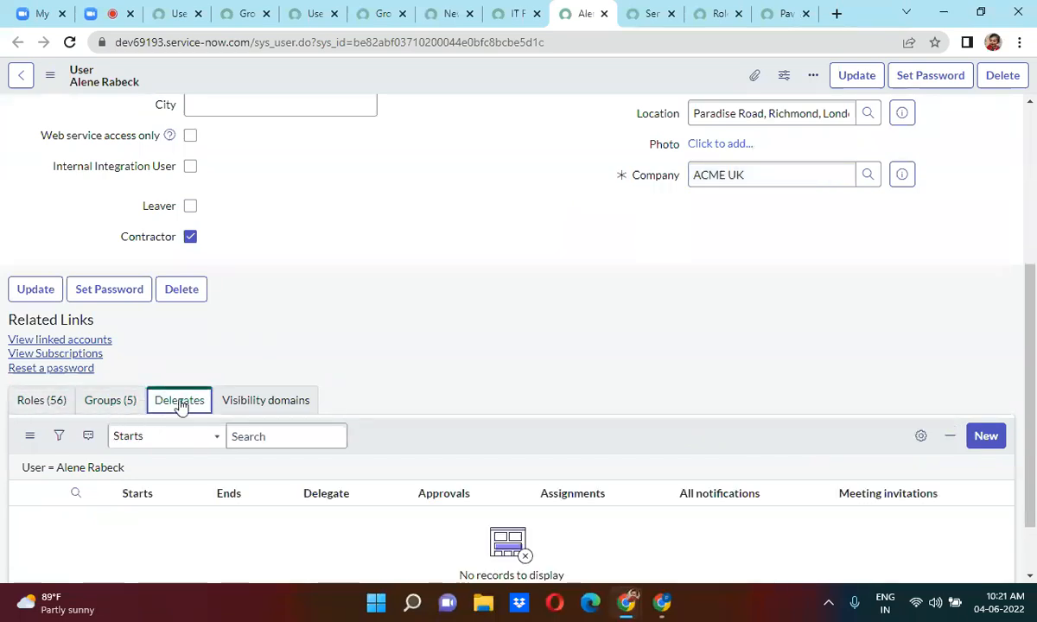
scroll(501, 338, down, 1)
scroll(504, 338, down, 2)
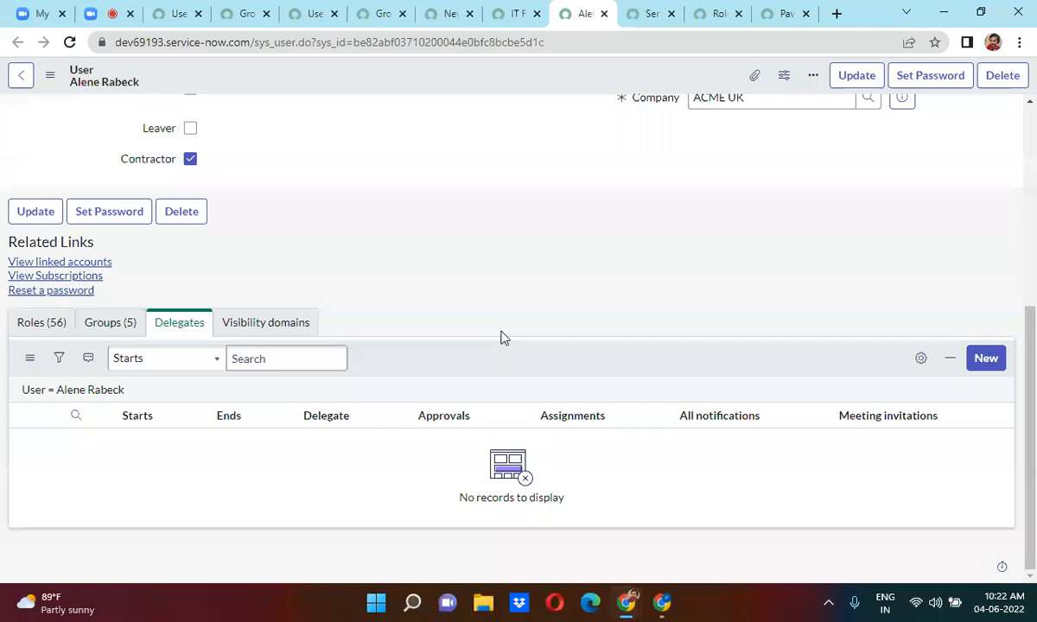
Start a new delegation and choose the delegate from recent selections.
click(985, 360)
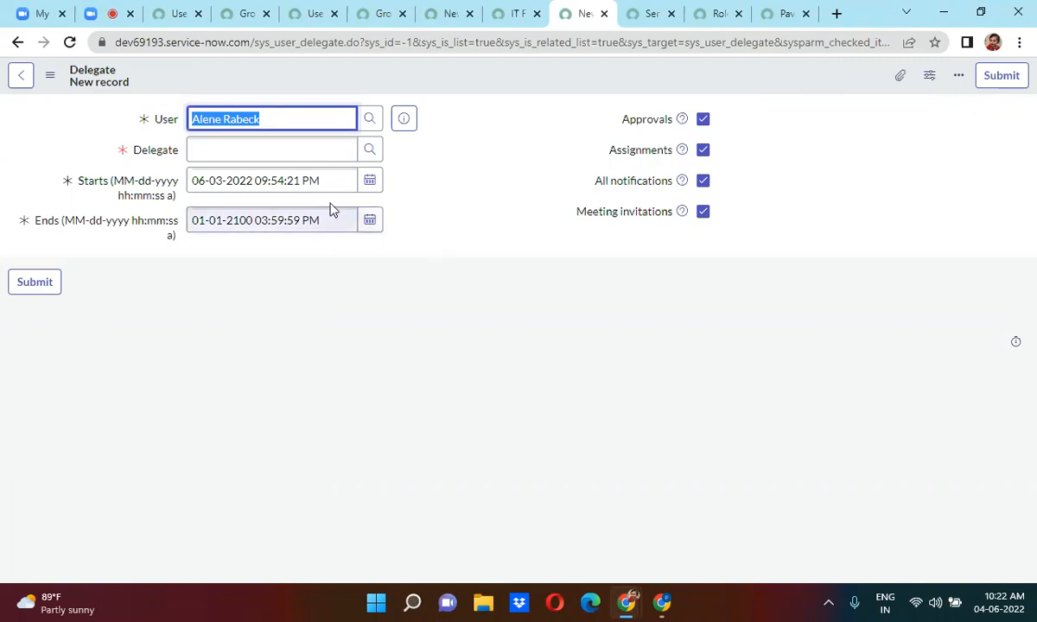
click(215, 149)
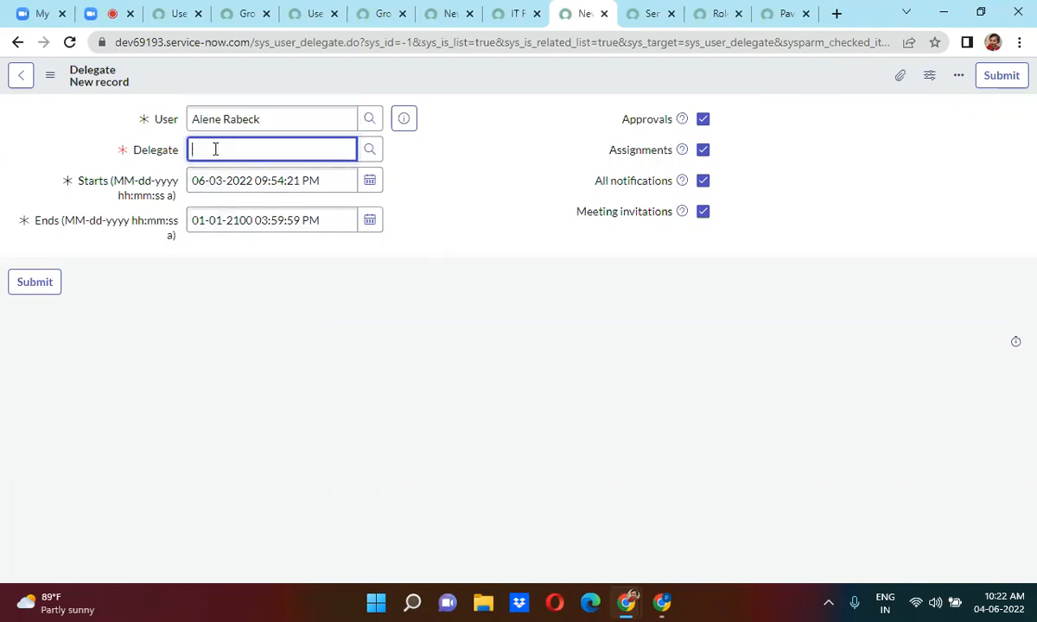
text(*)
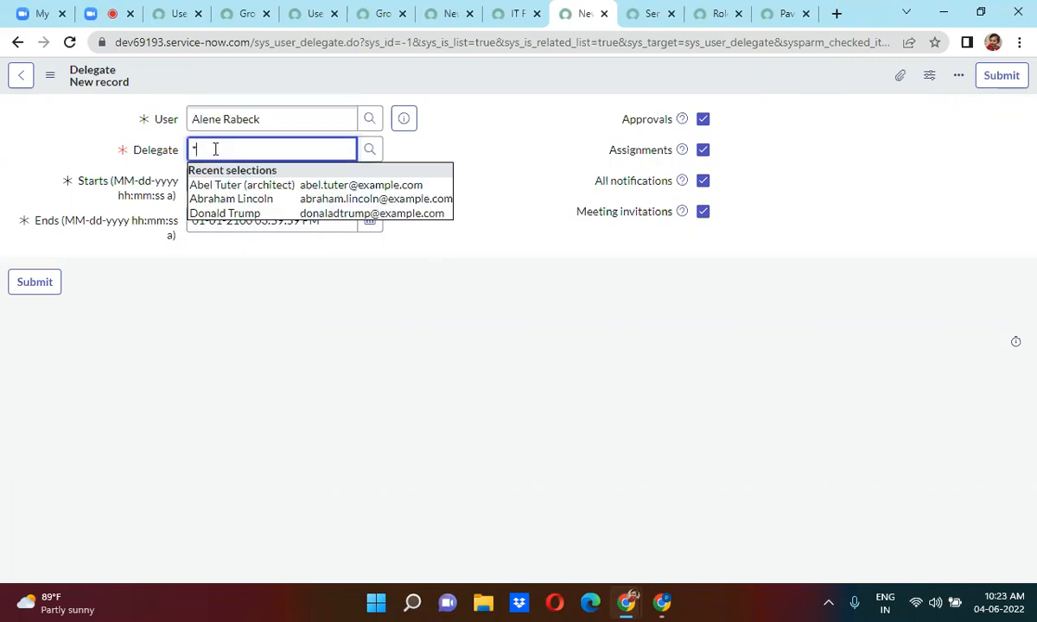
click(238, 199)
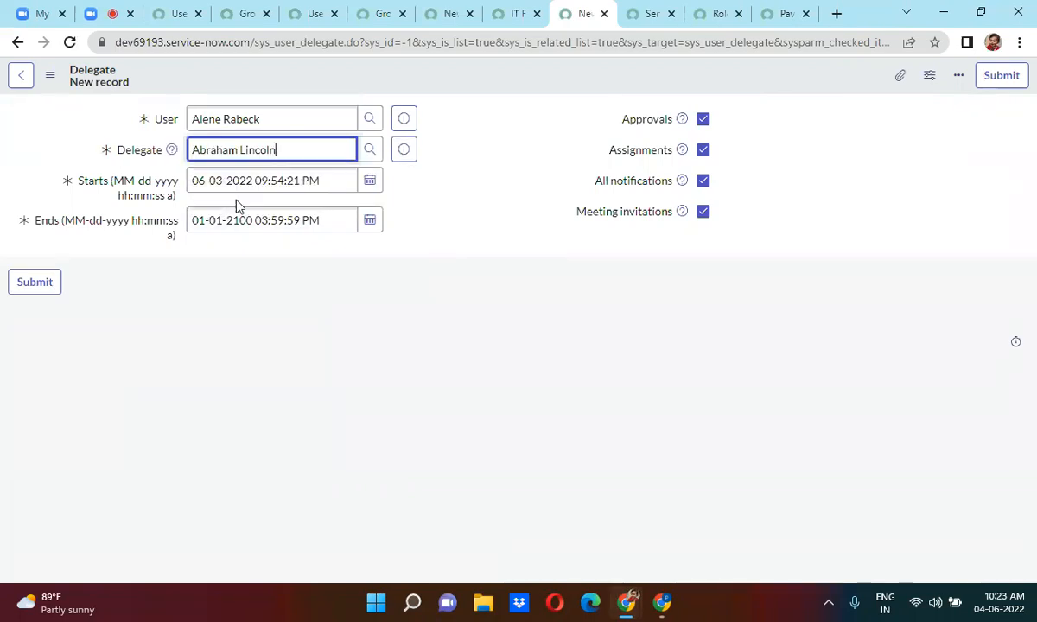
Try the date calendars, which sets the end date to 01-21-2100.
click(369, 182)
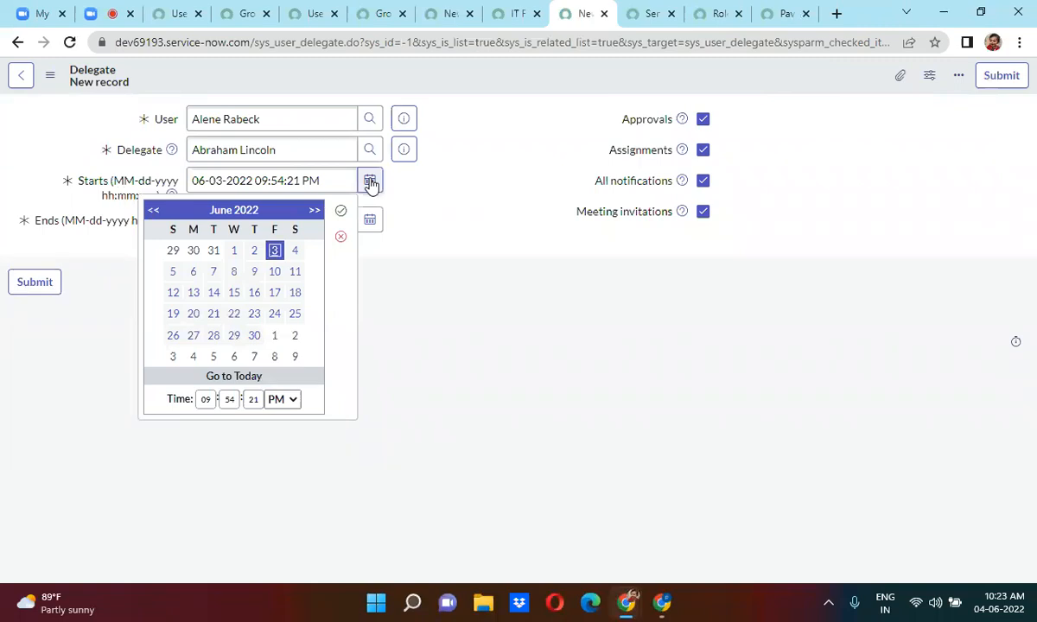
click(463, 212)
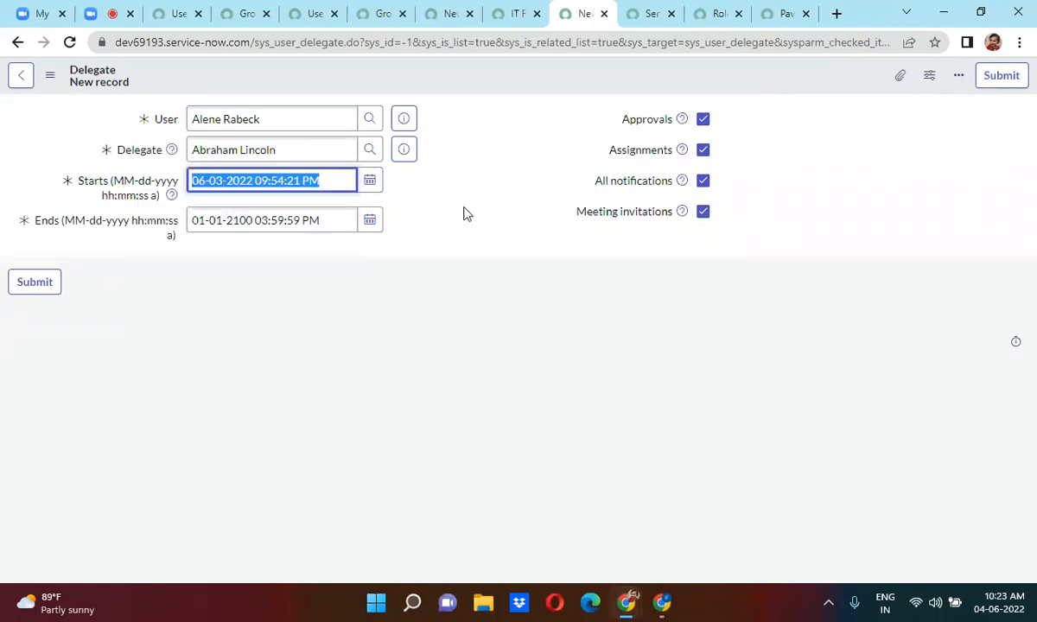
click(355, 220)
click(369, 221)
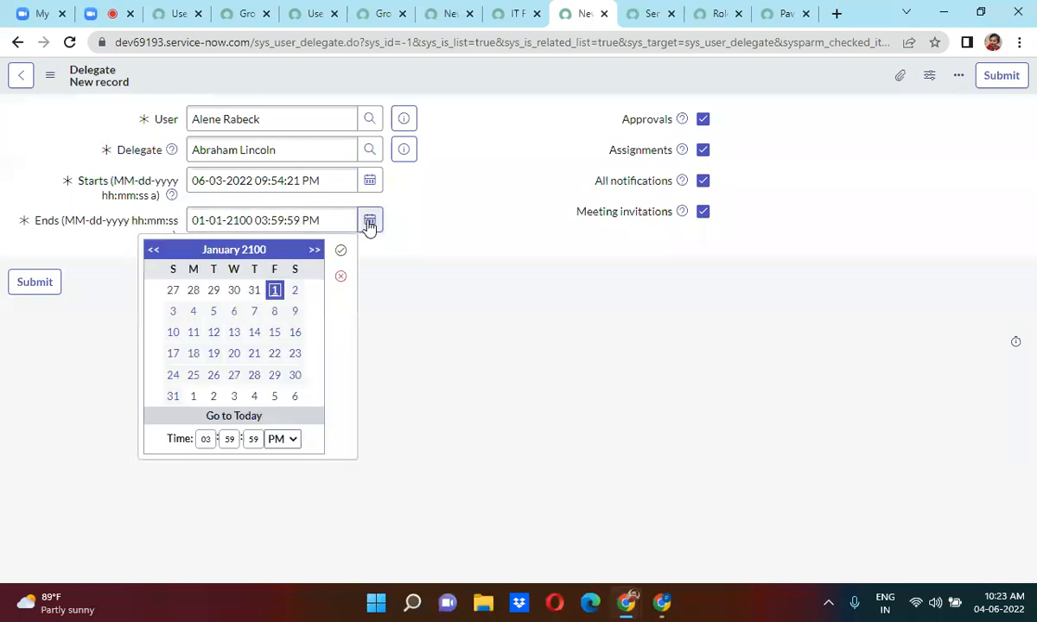
click(254, 353)
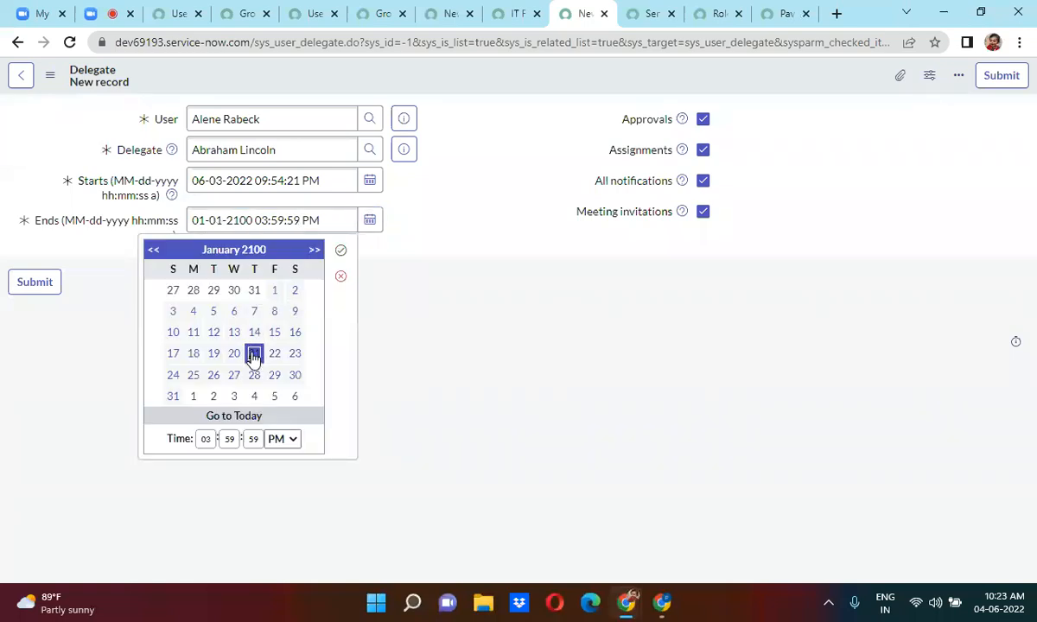
click(339, 252)
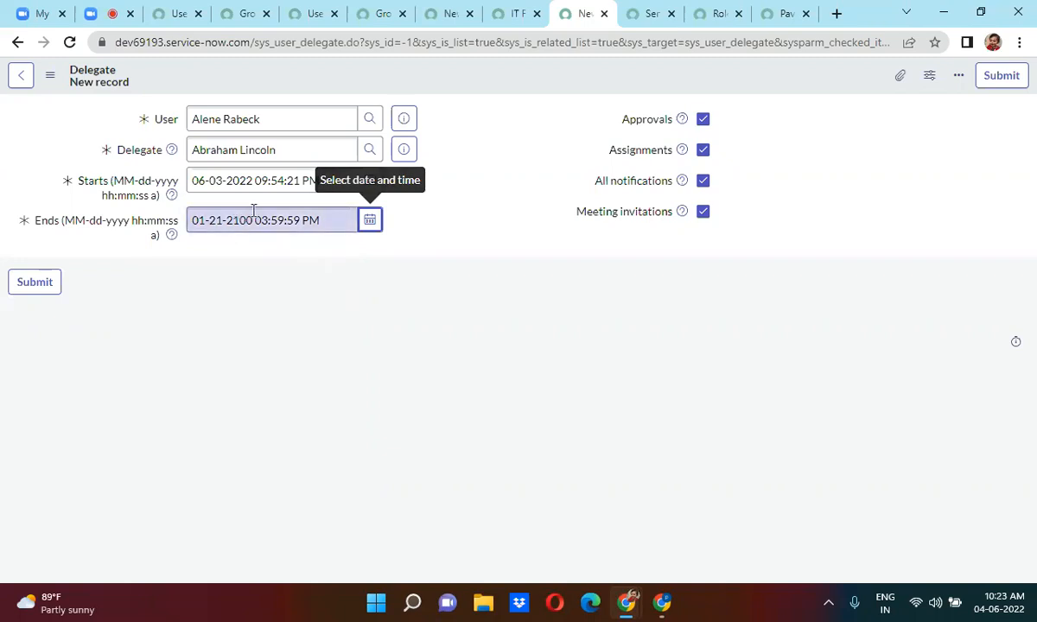
click(369, 223)
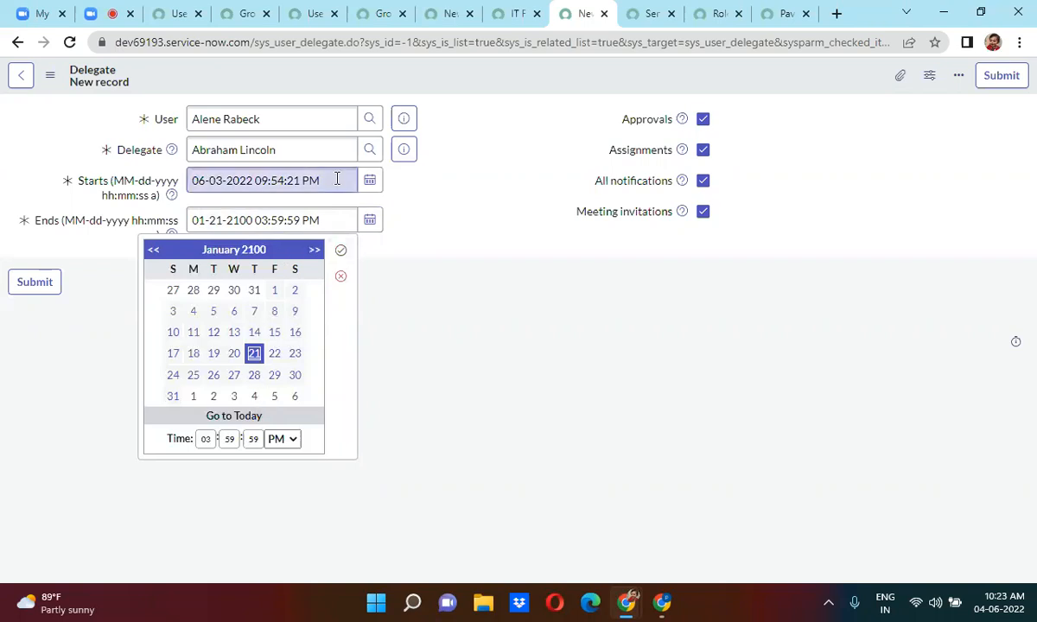
drag(335, 177, 188, 191)
key(ctrl+c)
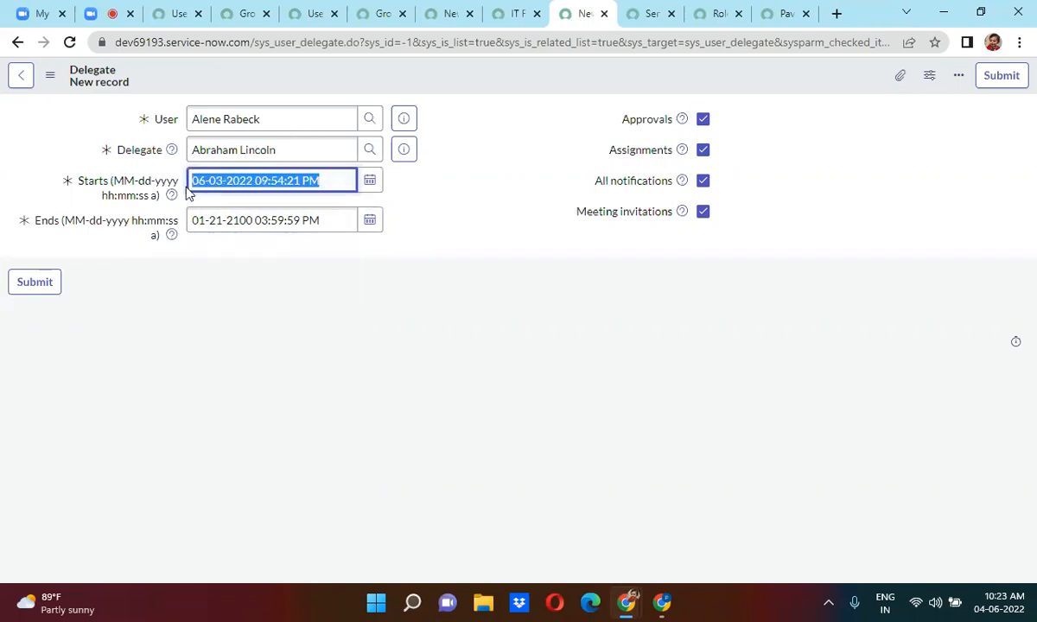
drag(332, 220, 140, 226)
key(ctrl+v)
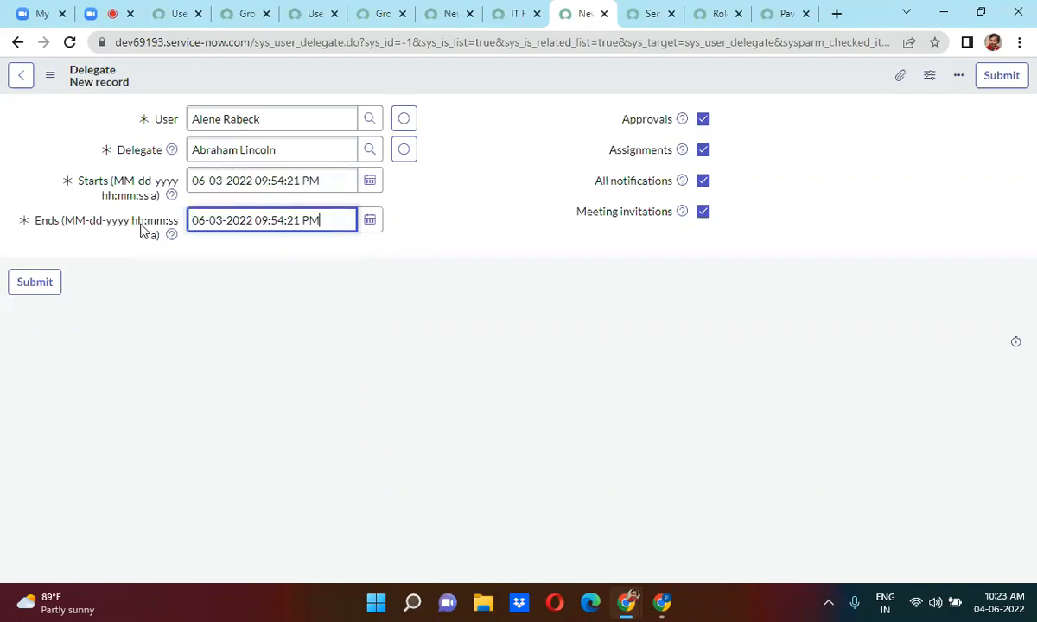
click(220, 220)
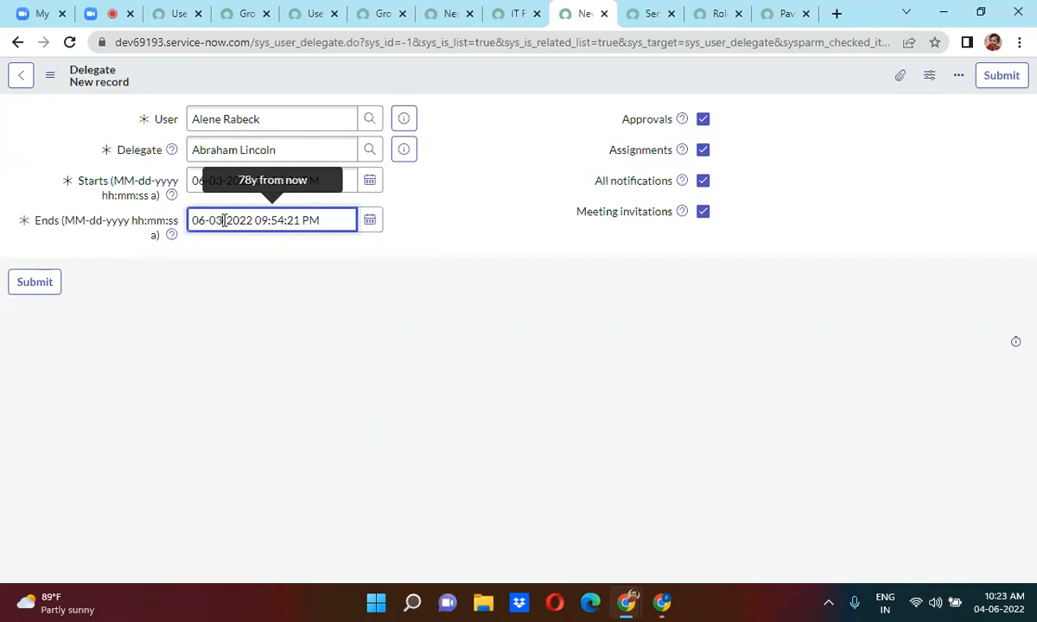
key(BackSpace)
key(BackSpace)
key(BackSpace)
text(21)
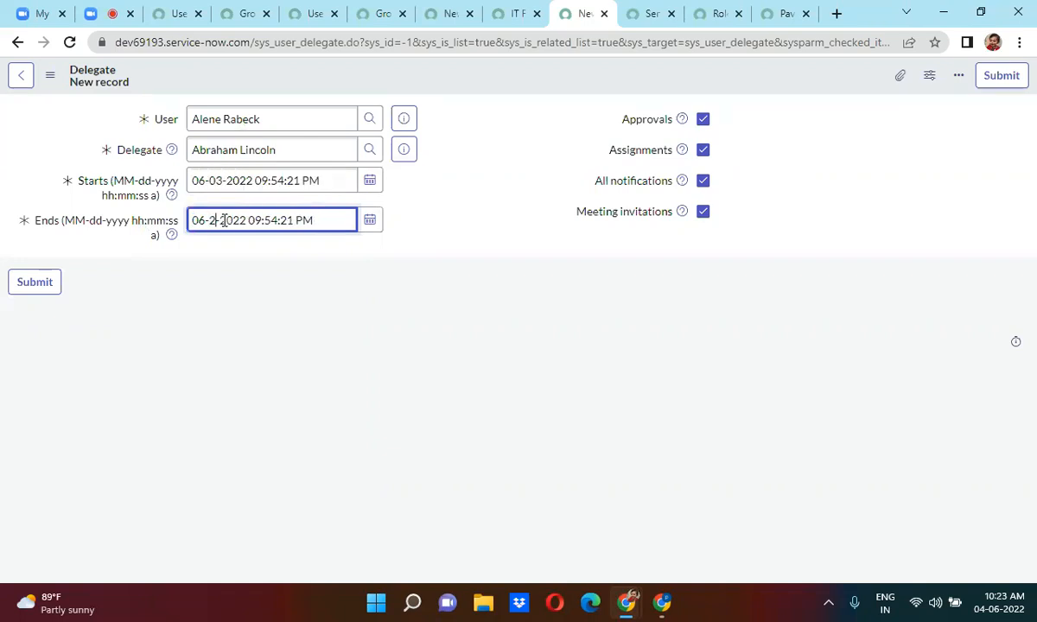
click(481, 200)
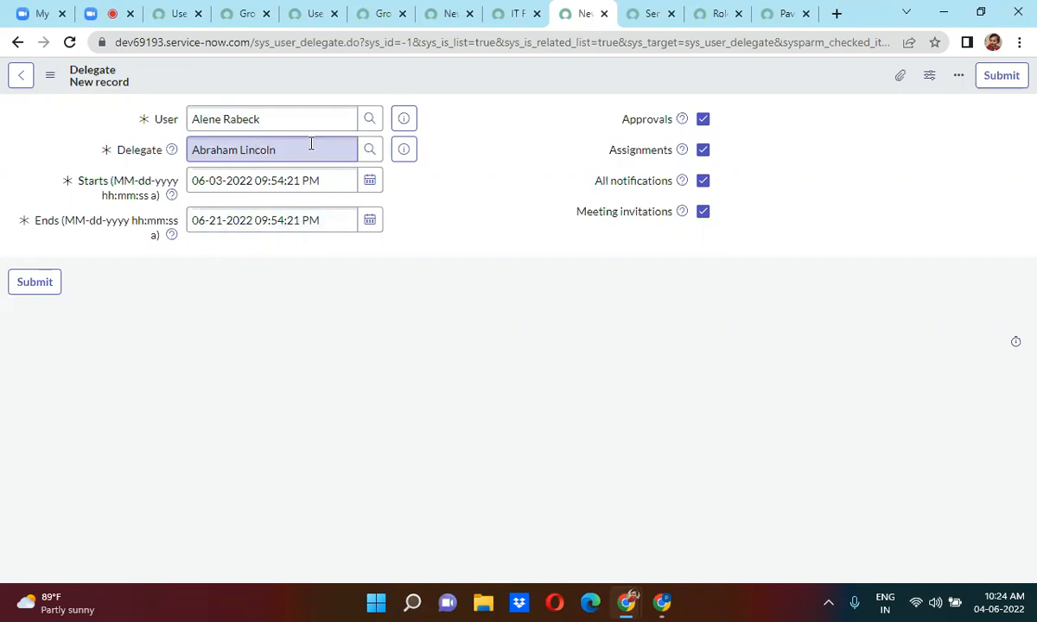
Submit the delegation, then move to the Code Reviewers Team group and on to the Roles list.
click(26, 283)
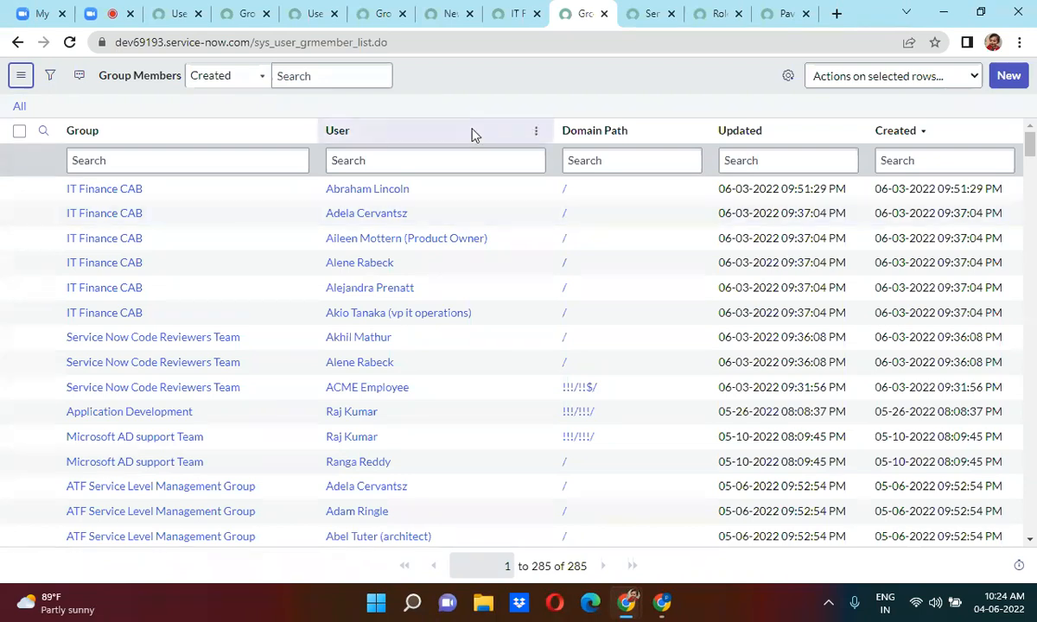
click(650, 15)
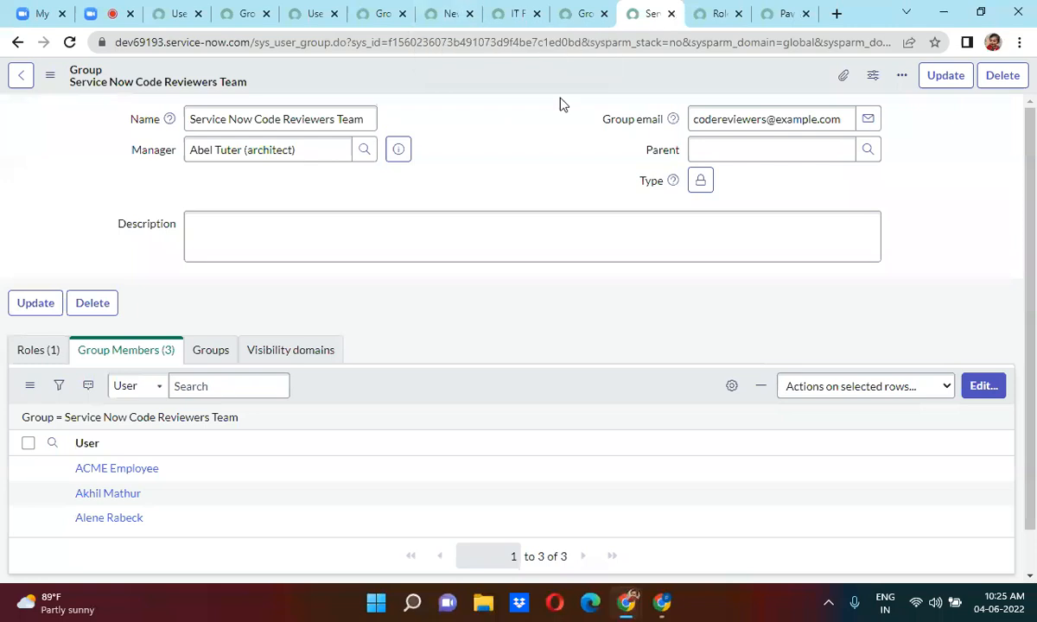
click(728, 21)
Filter the Roles list by Name *dele to list the delegation-related roles.
click(102, 162)
double_click(100, 161)
text(*dele)
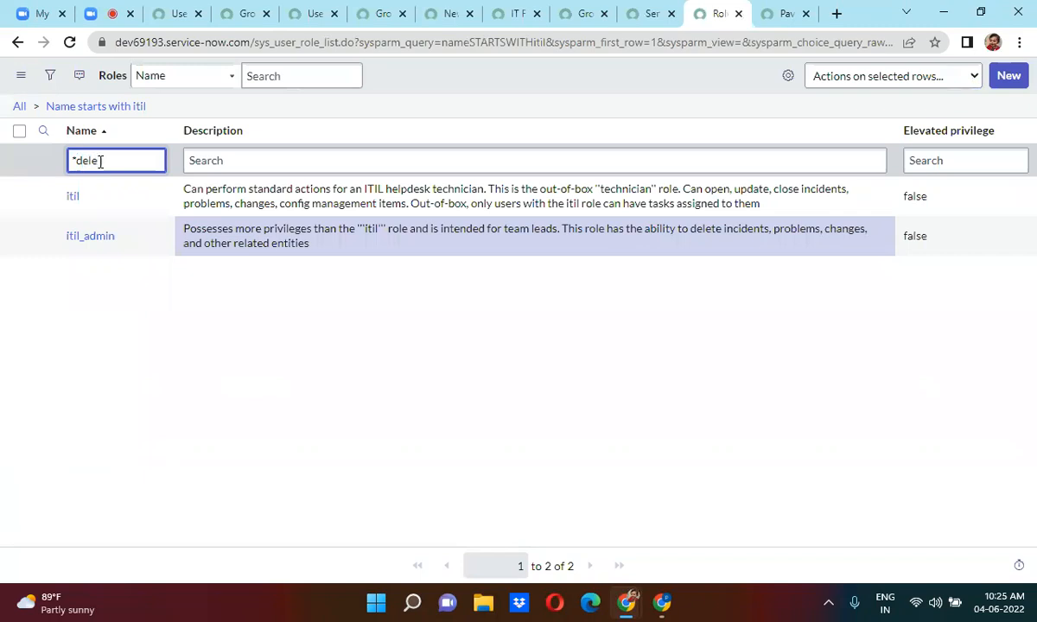
key(Return)
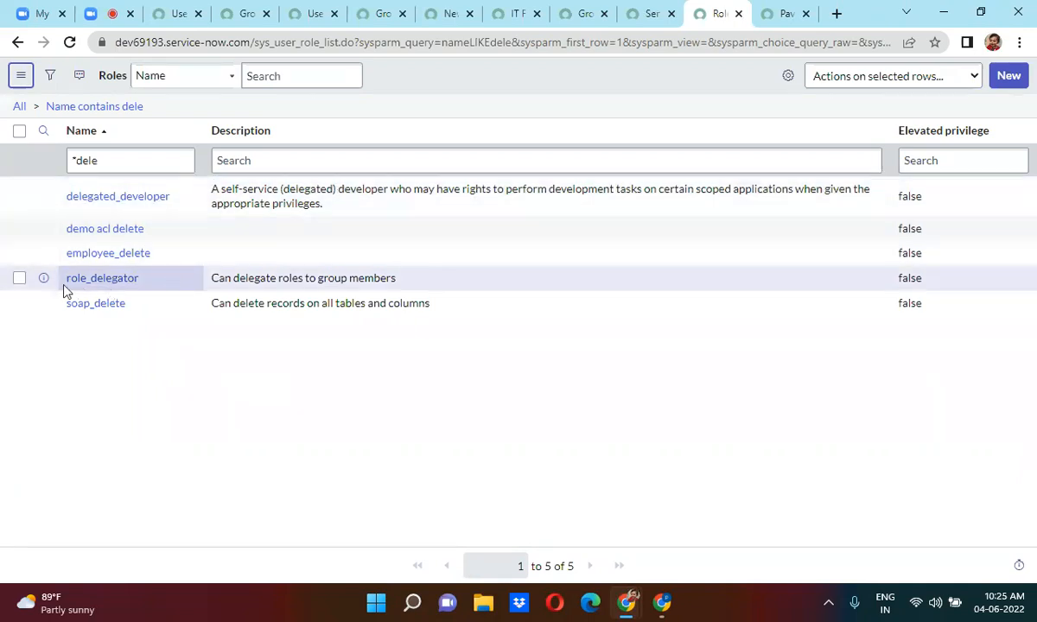
Review role_delegator's name and description, then go back to the Zoom meeting.
drag(102, 293, 143, 294)
drag(214, 281, 415, 285)
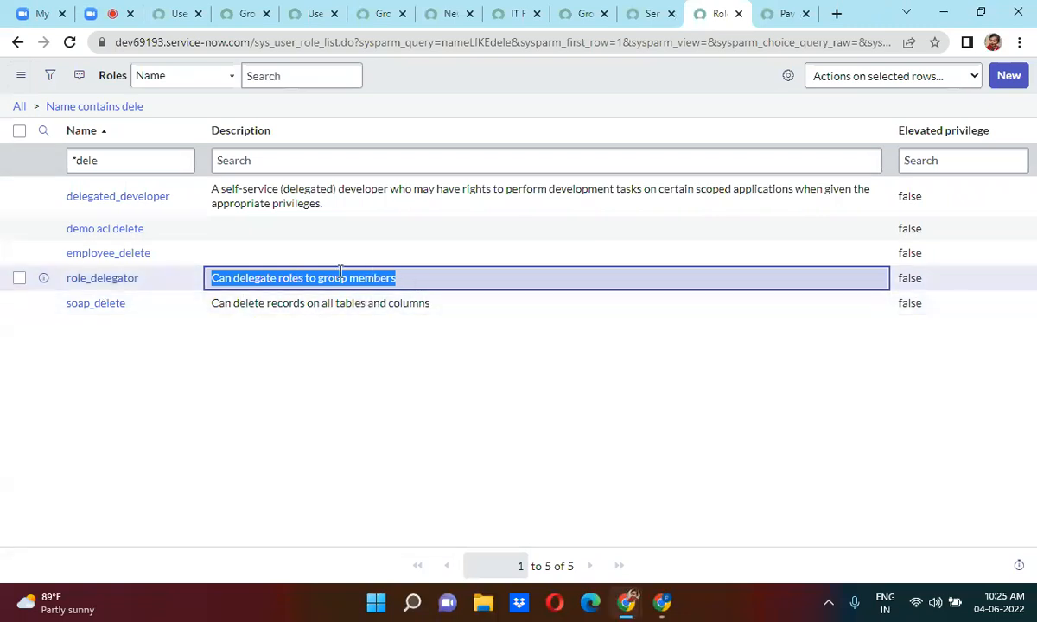
click(374, 260)
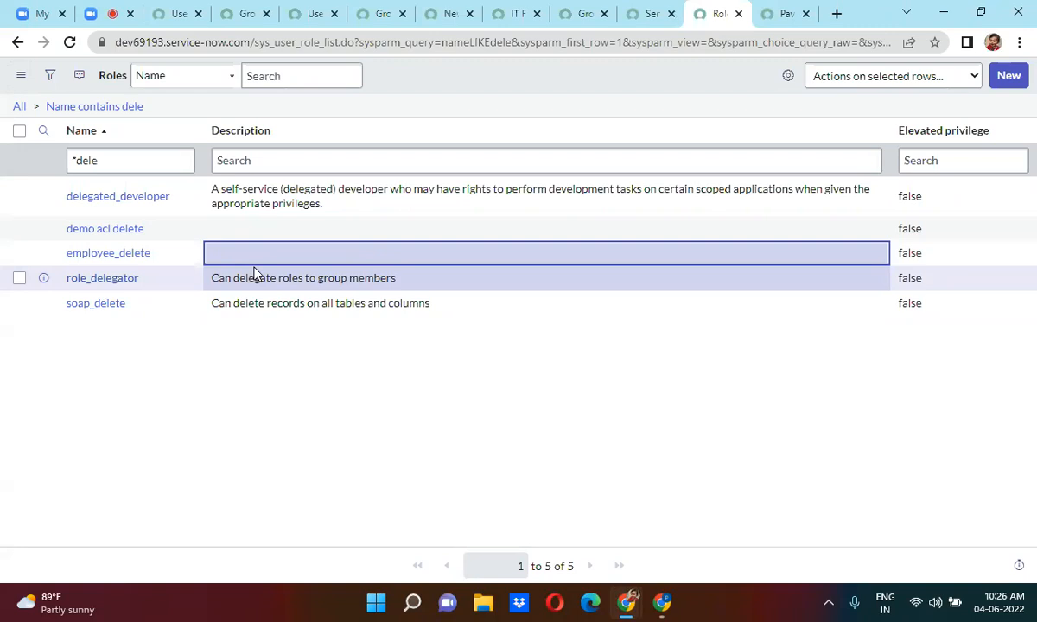
click(100, 13)
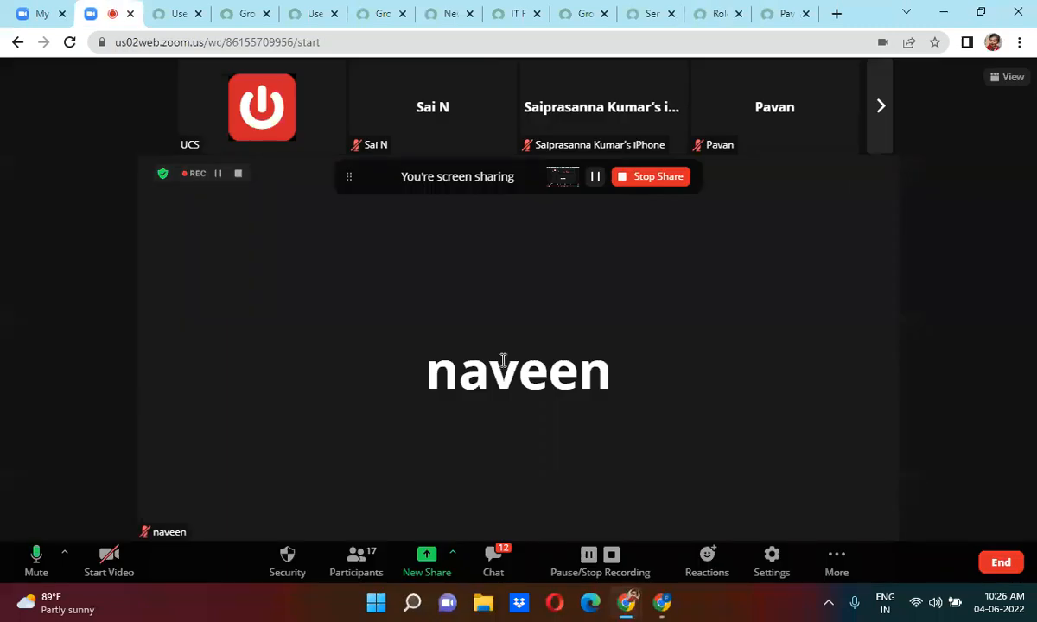
Open and close the Zoom meeting chat, then bring up ServiceNow's list of 733 users.
click(501, 557)
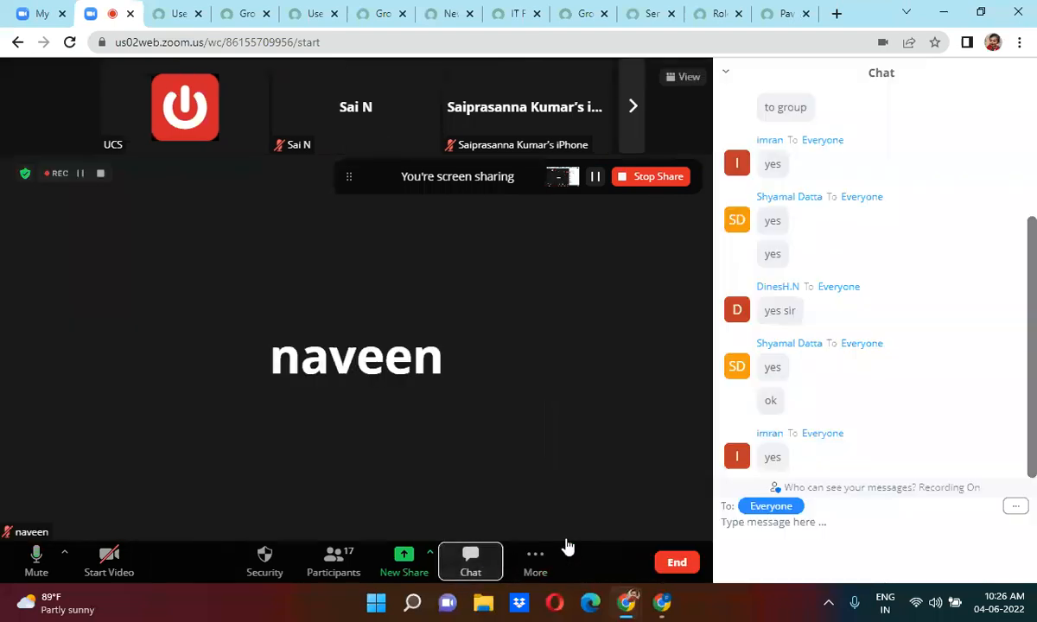
drag(1033, 495, 935, 362)
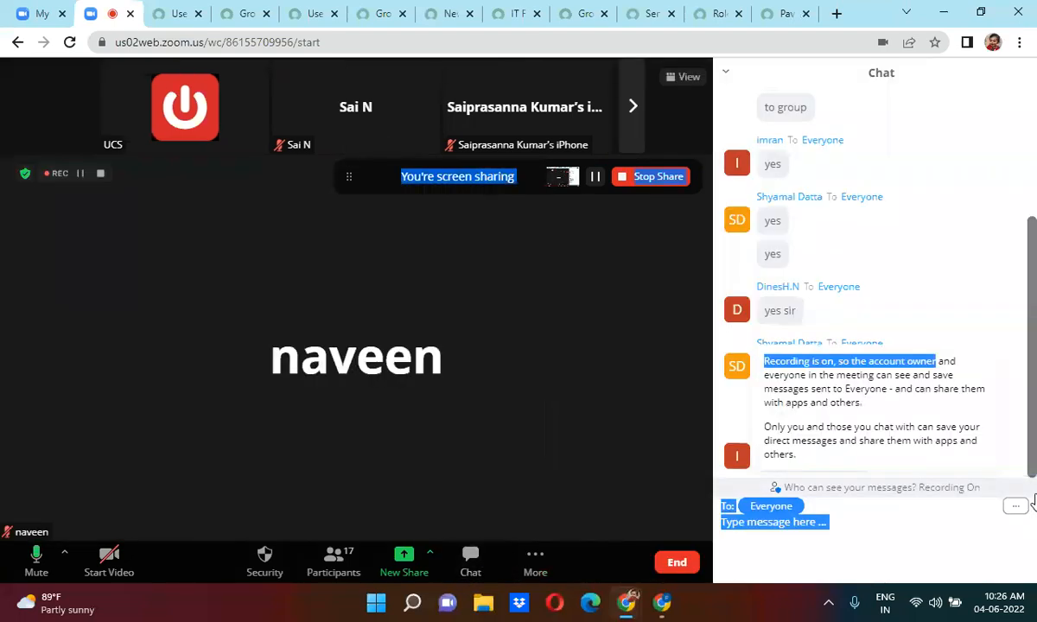
click(891, 408)
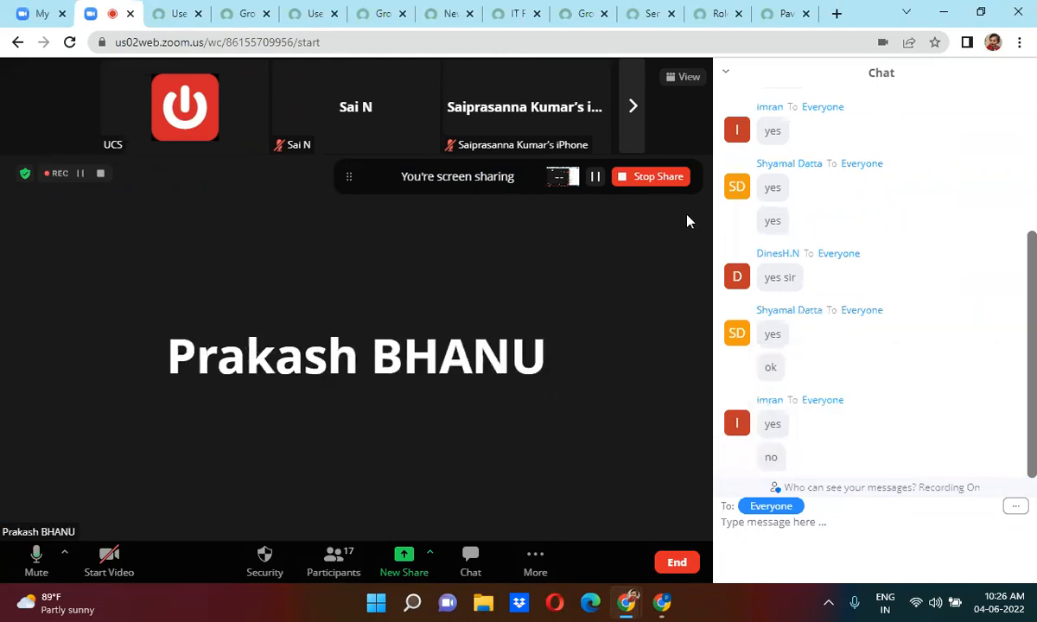
click(727, 73)
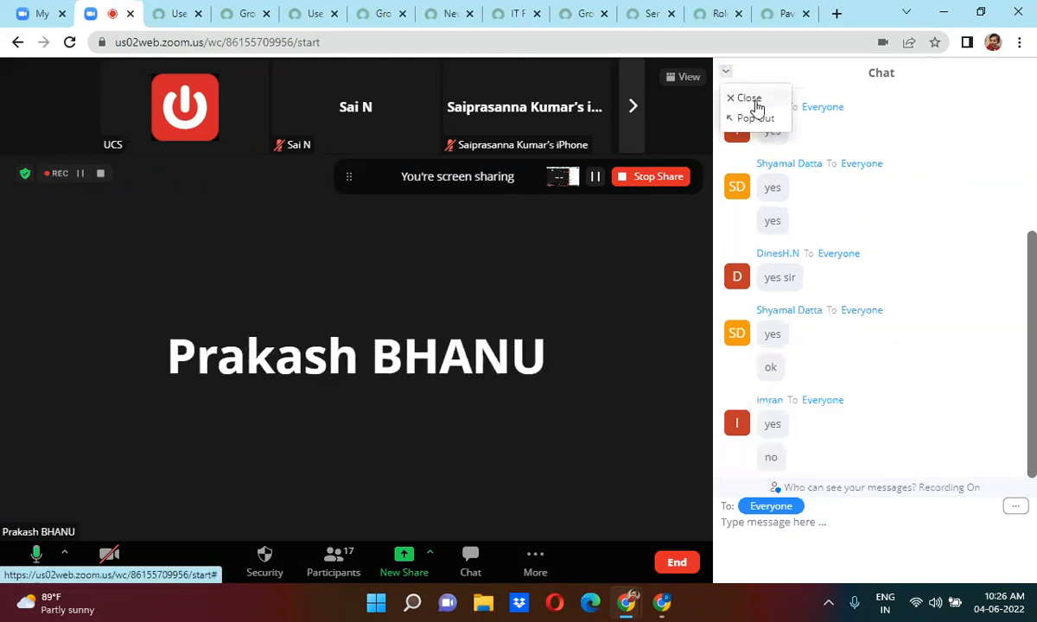
click(749, 99)
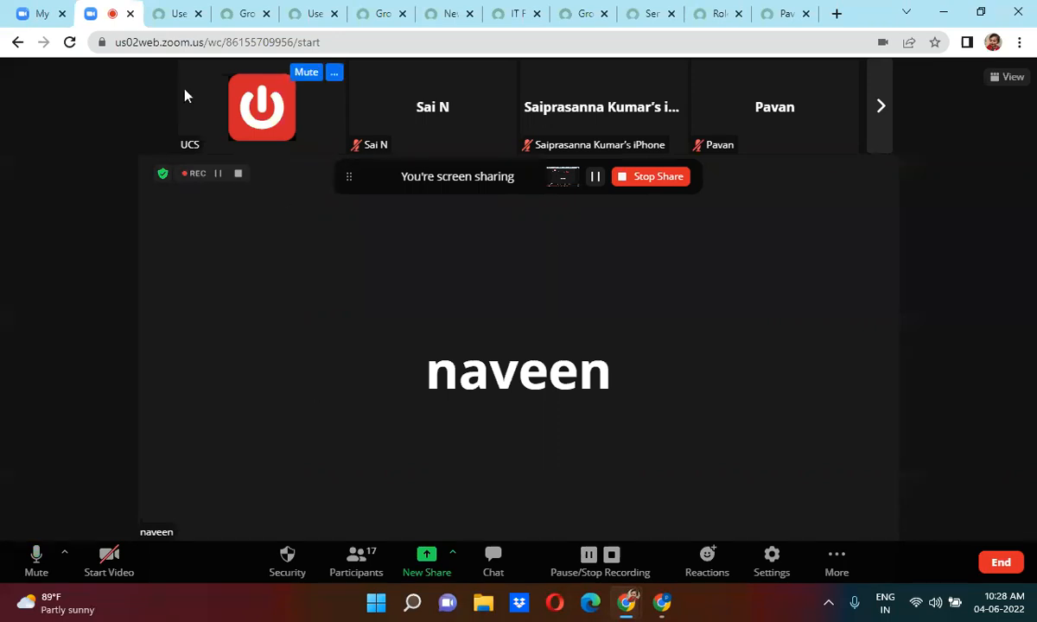
click(173, 9)
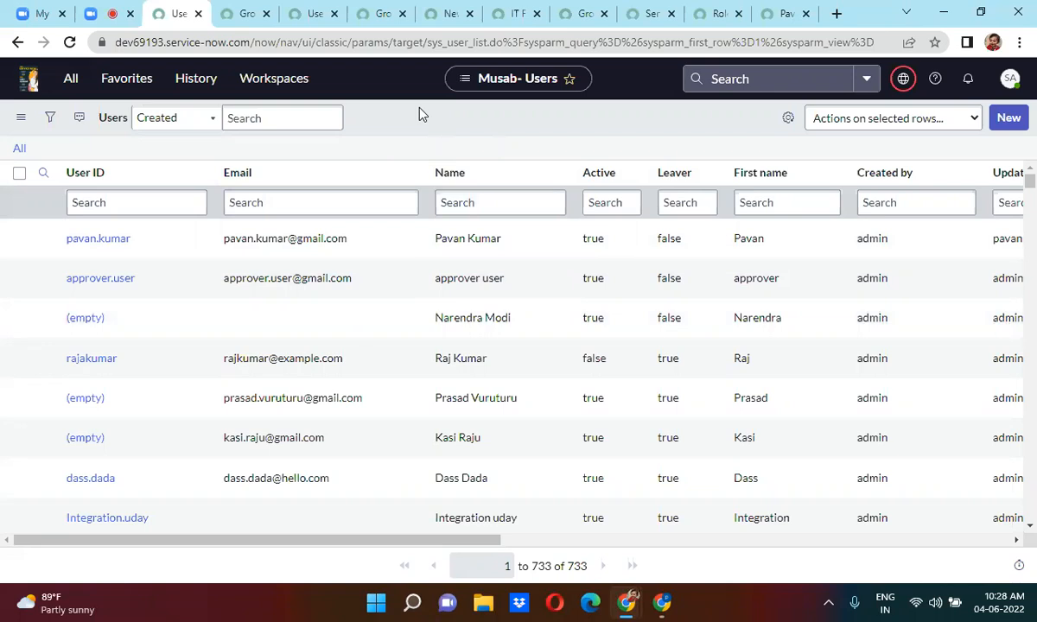
click(1009, 79)
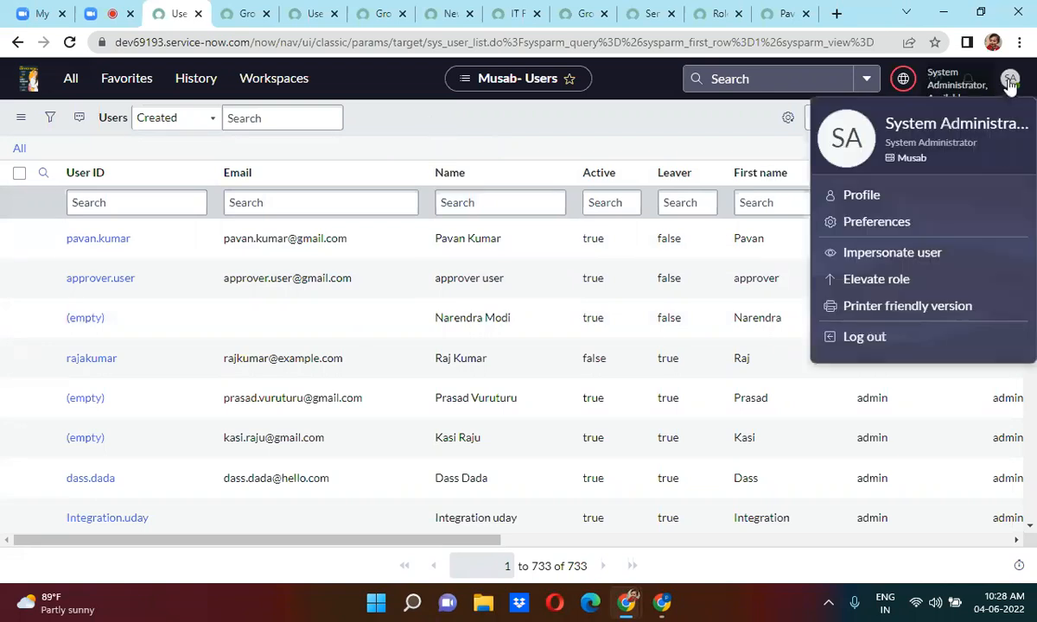
click(861, 196)
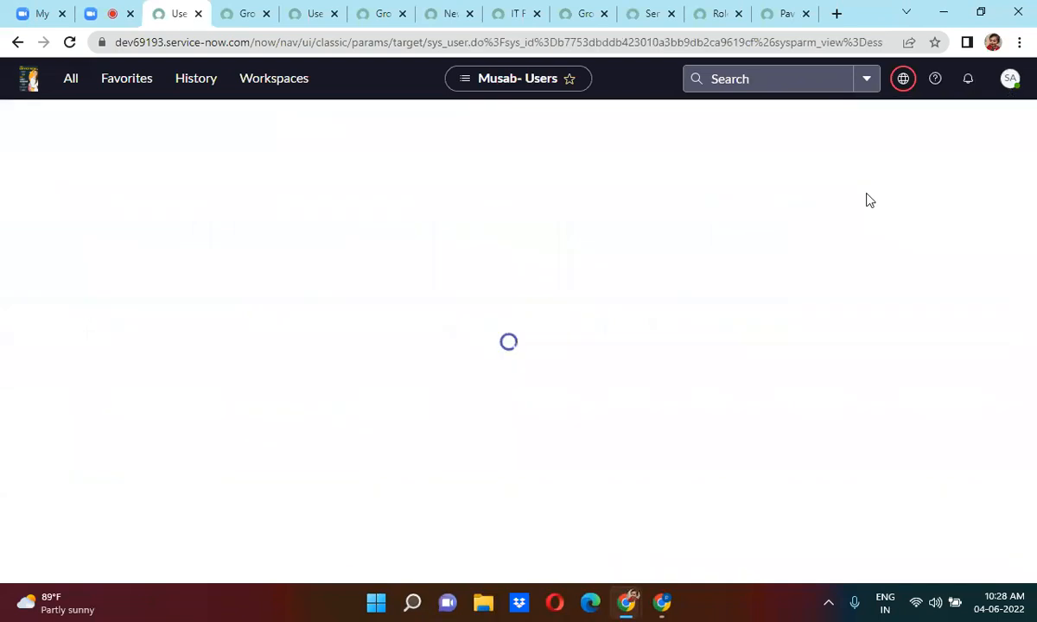
click(1009, 79)
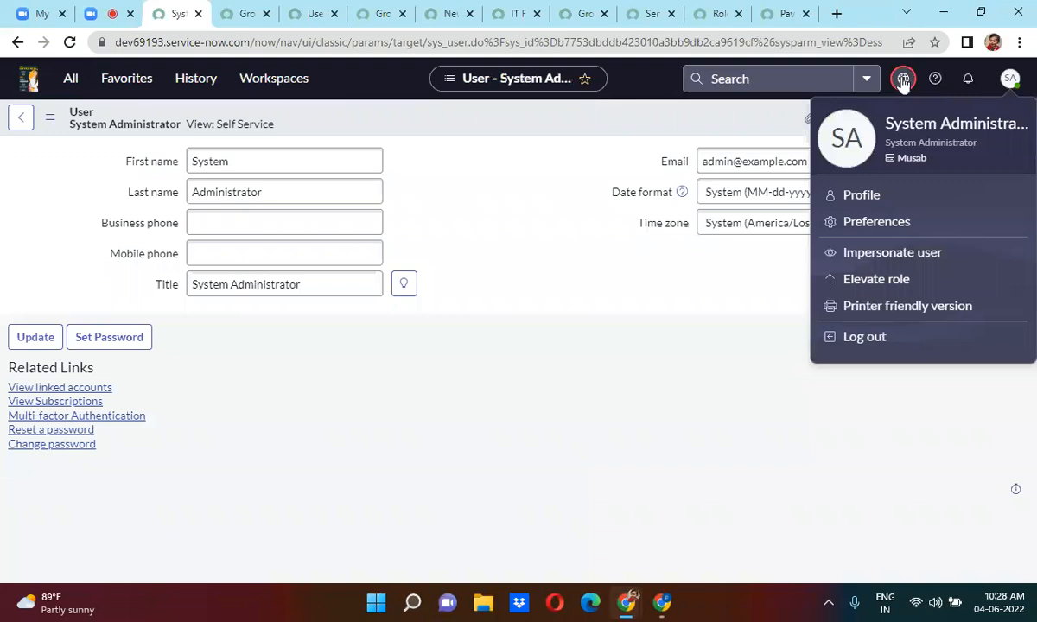
click(875, 279)
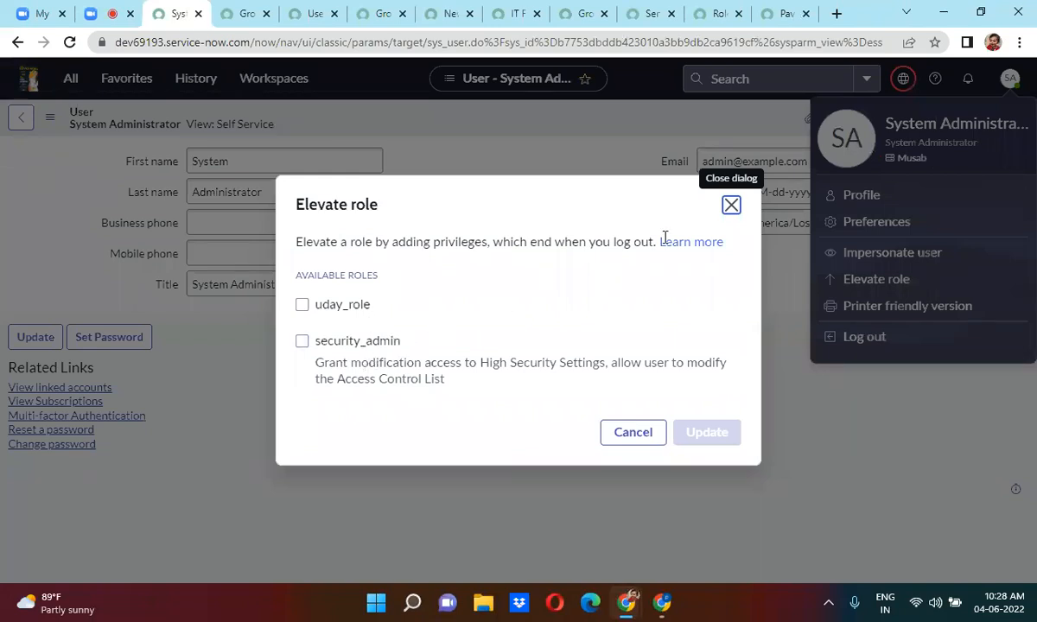
click(731, 205)
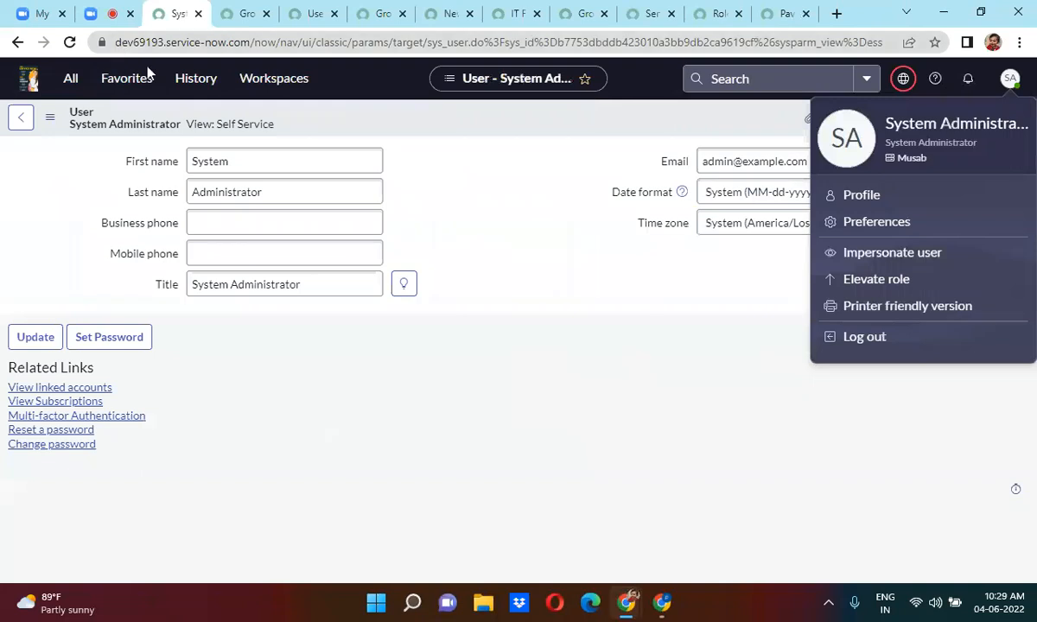
click(69, 78)
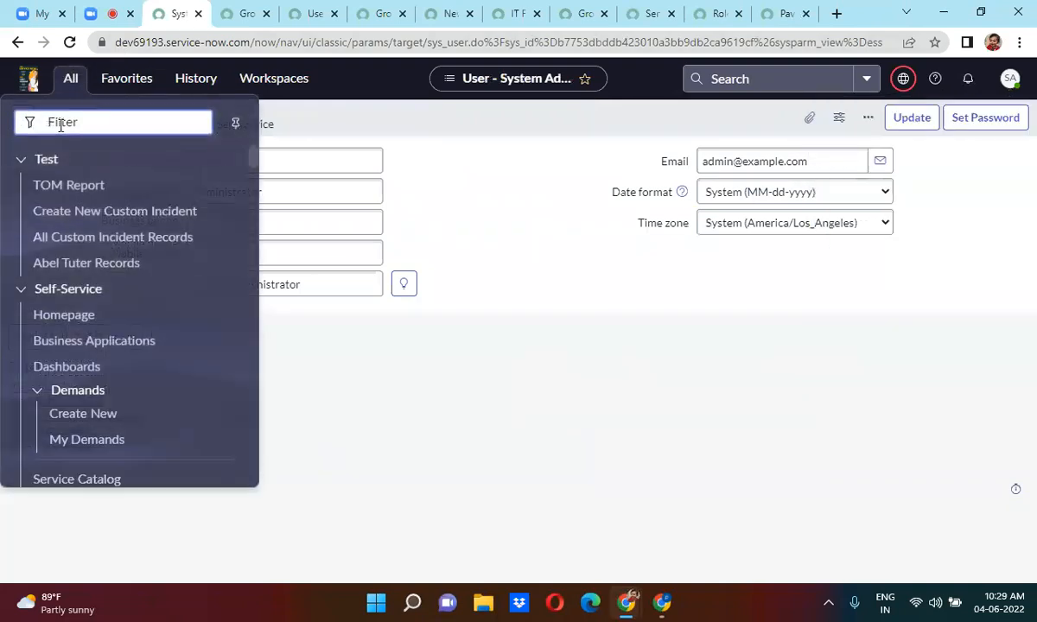
Filter the All menu for 'acl' and open the Access Control (ACL) list in a new tab.
text(acls)
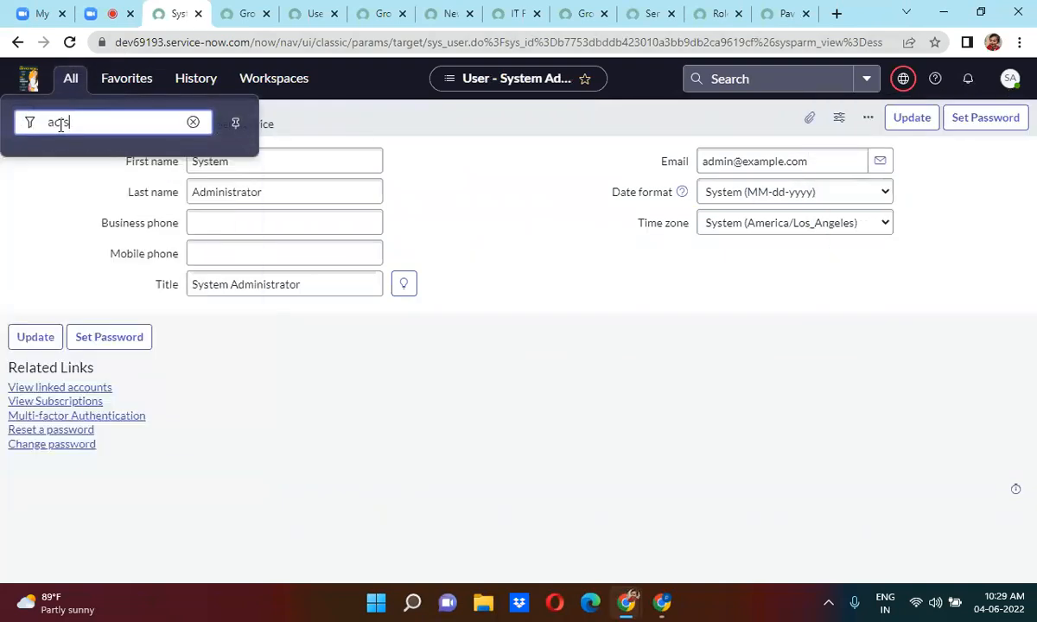
key(BackSpace)
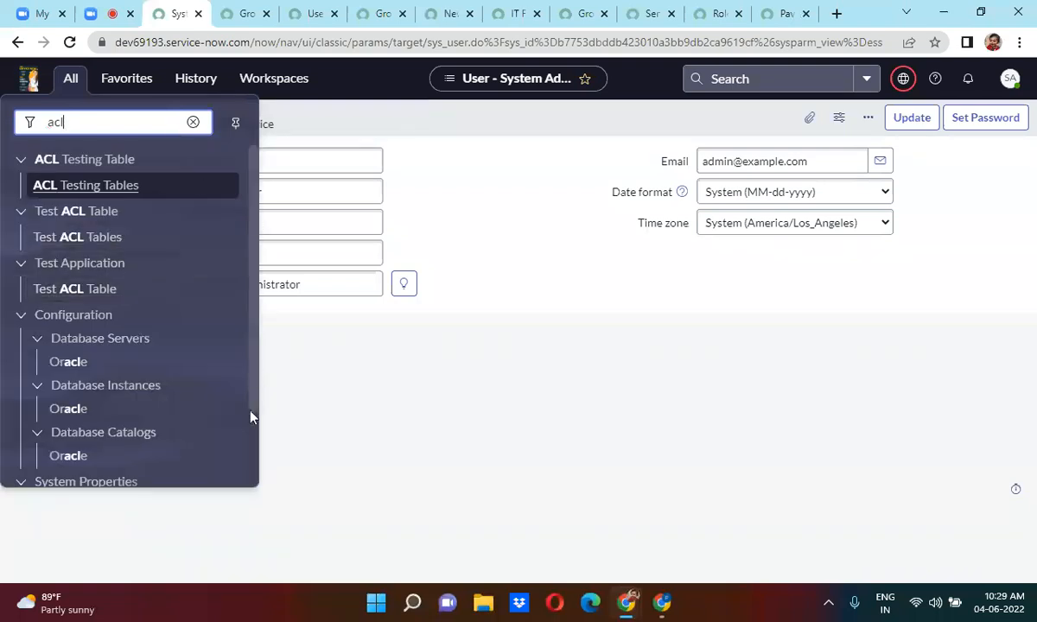
scroll(258, 464, down, 2)
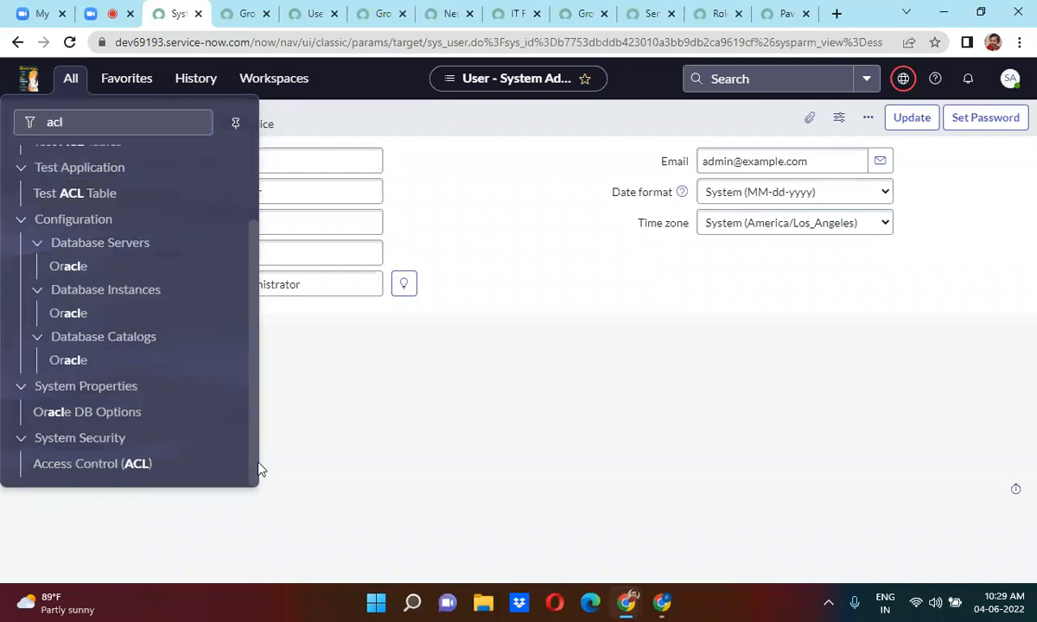
middle_click(95, 464)
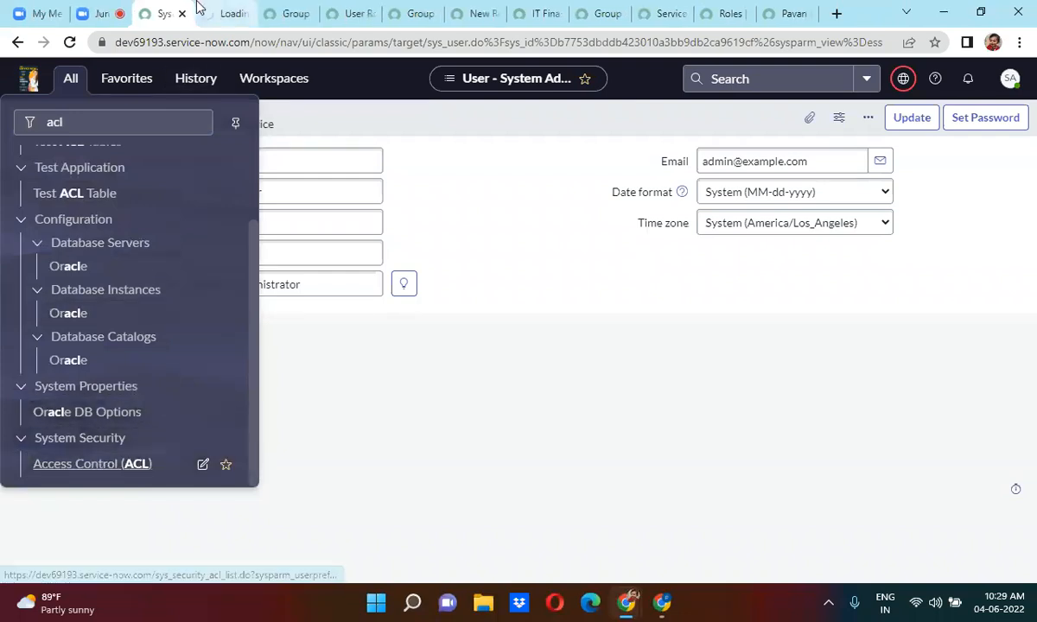
click(198, 9)
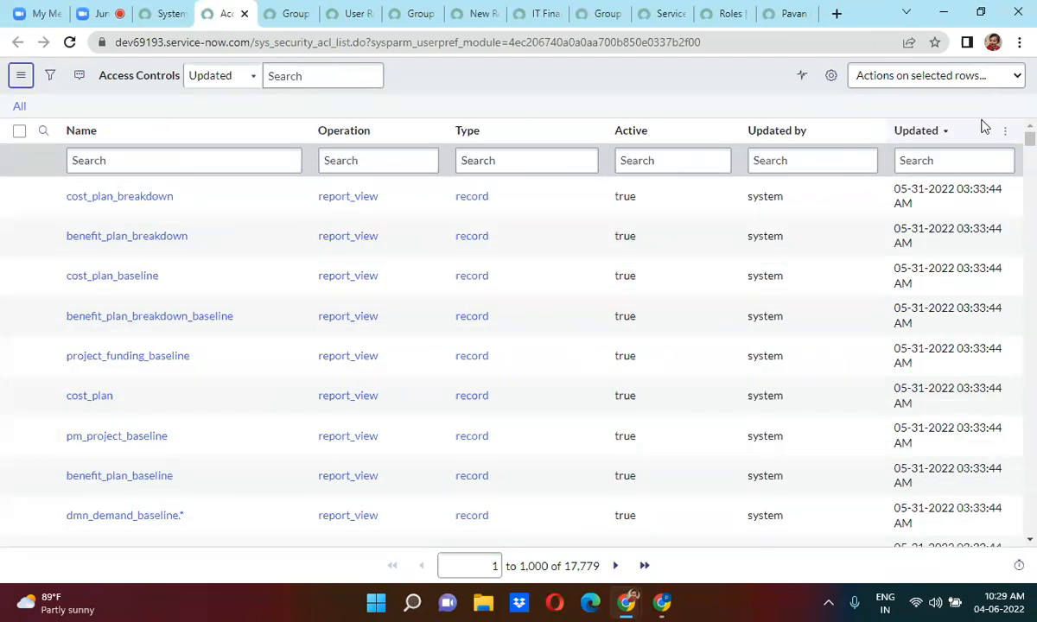
Open the cost_plan_breakdown ACL record in its own new tab.
right_click(41, 197)
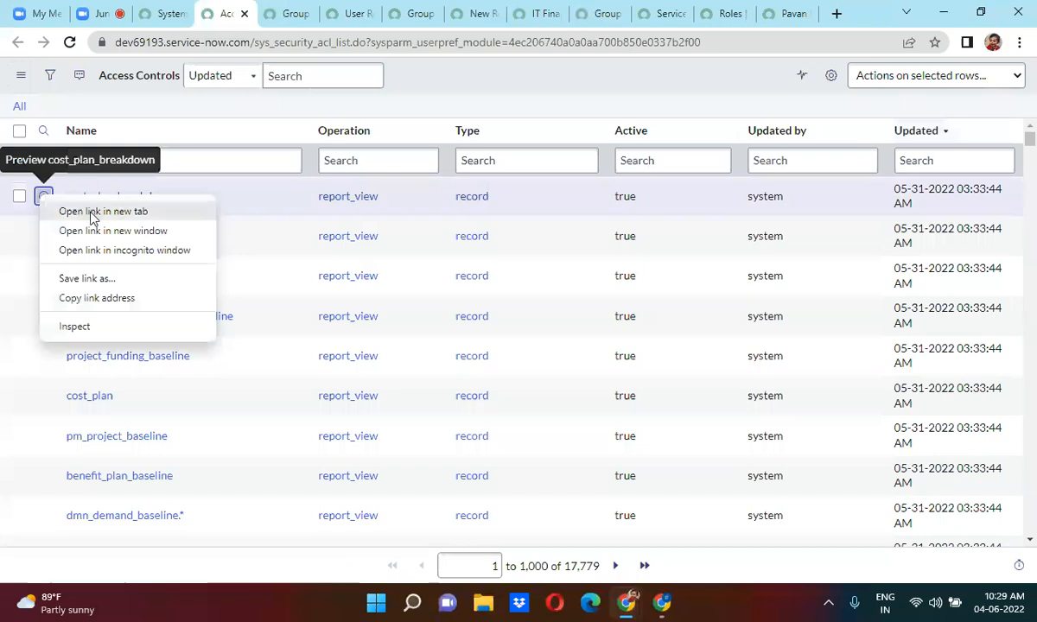
click(92, 212)
click(264, 11)
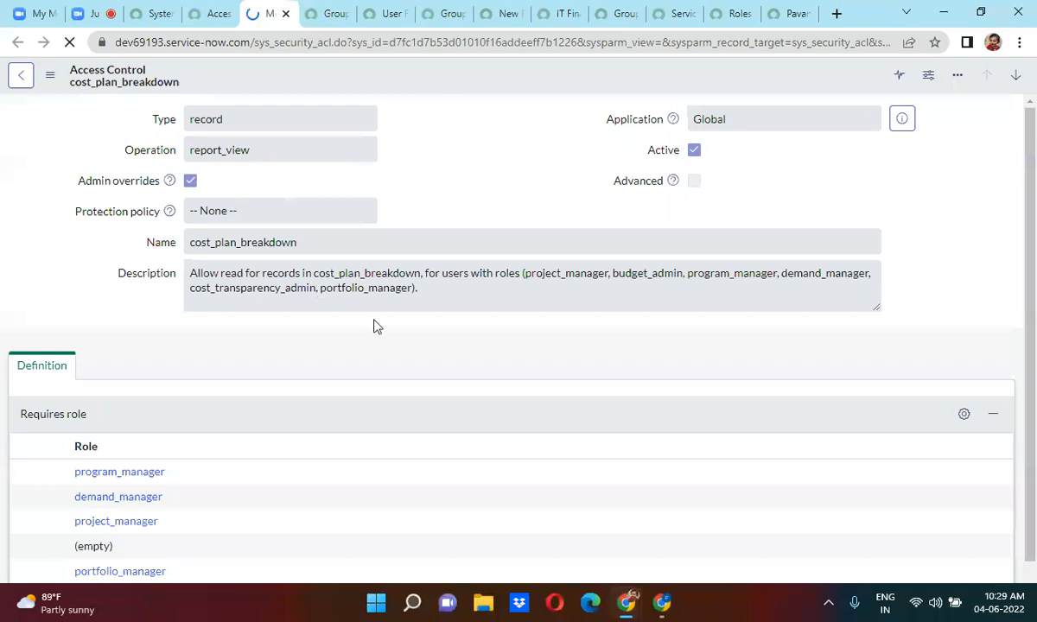
From the System Administrator profile, elevate the session role to security_admin, then return to Access Controls.
click(157, 13)
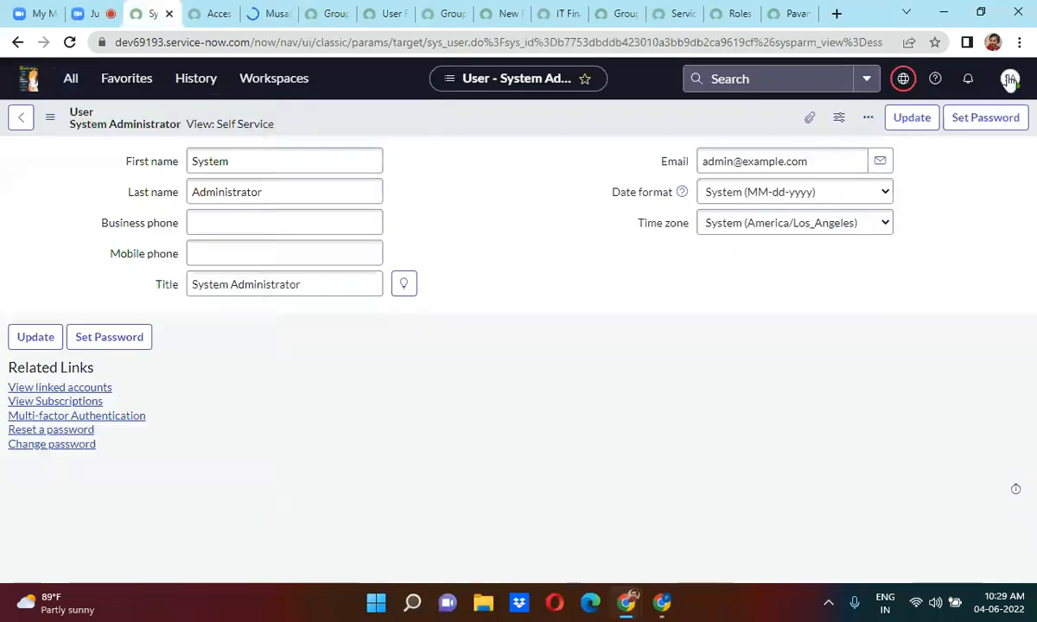
click(1009, 79)
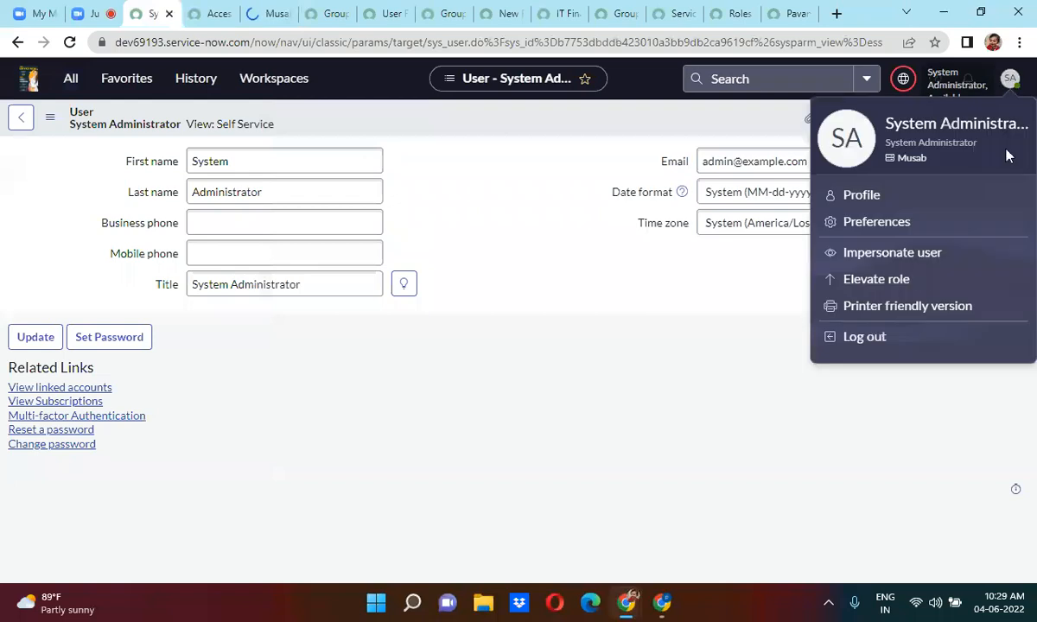
click(882, 280)
click(301, 342)
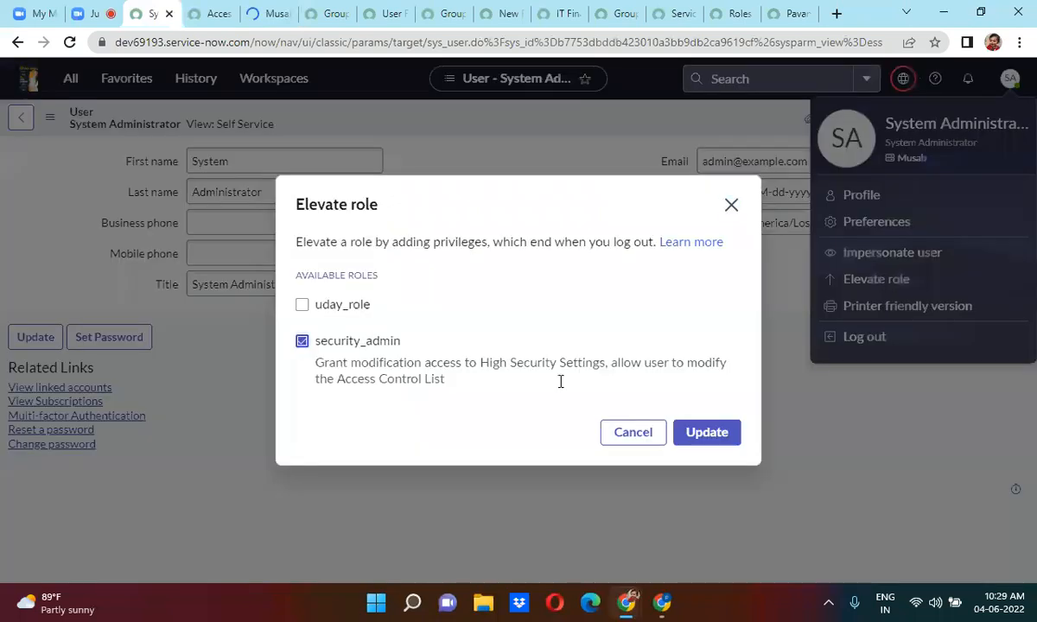
click(717, 433)
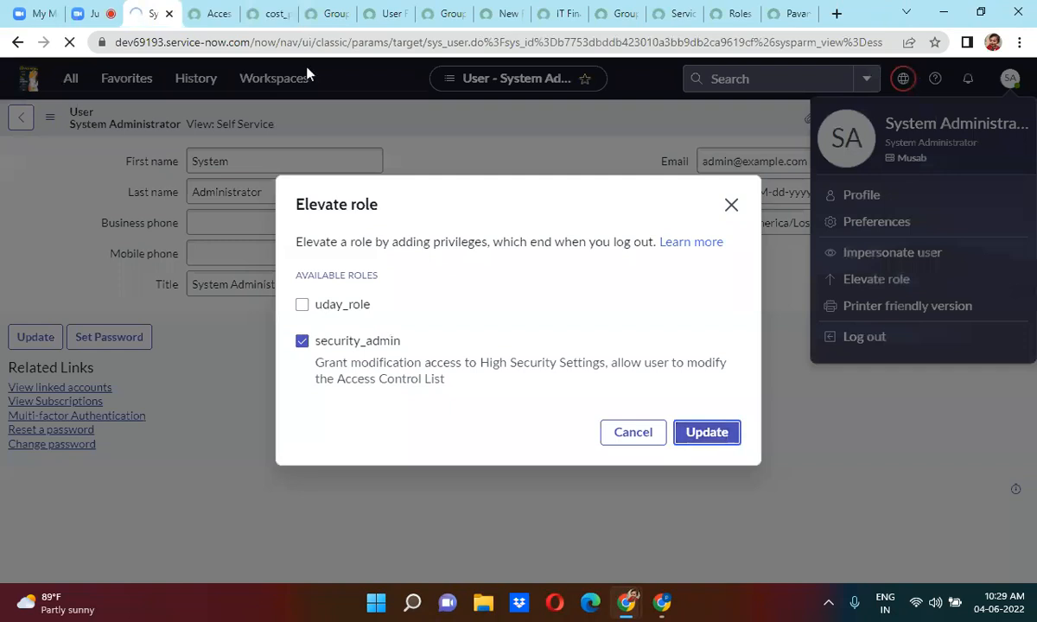
click(207, 13)
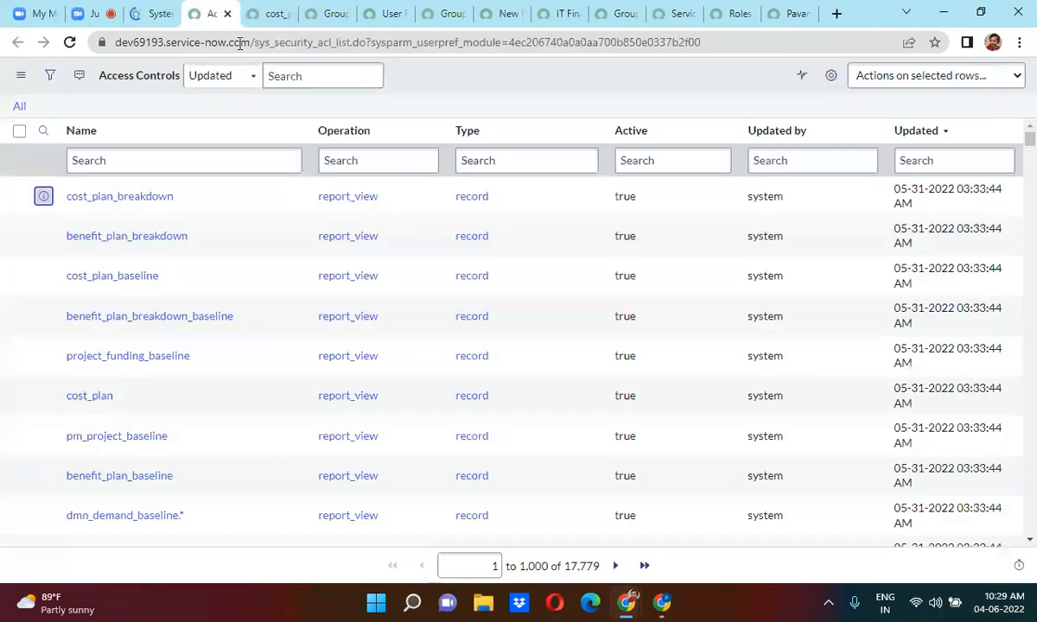
Reload the Access Controls list and cost_plan_breakdown record under security_admin, then return to Zoom.
click(70, 43)
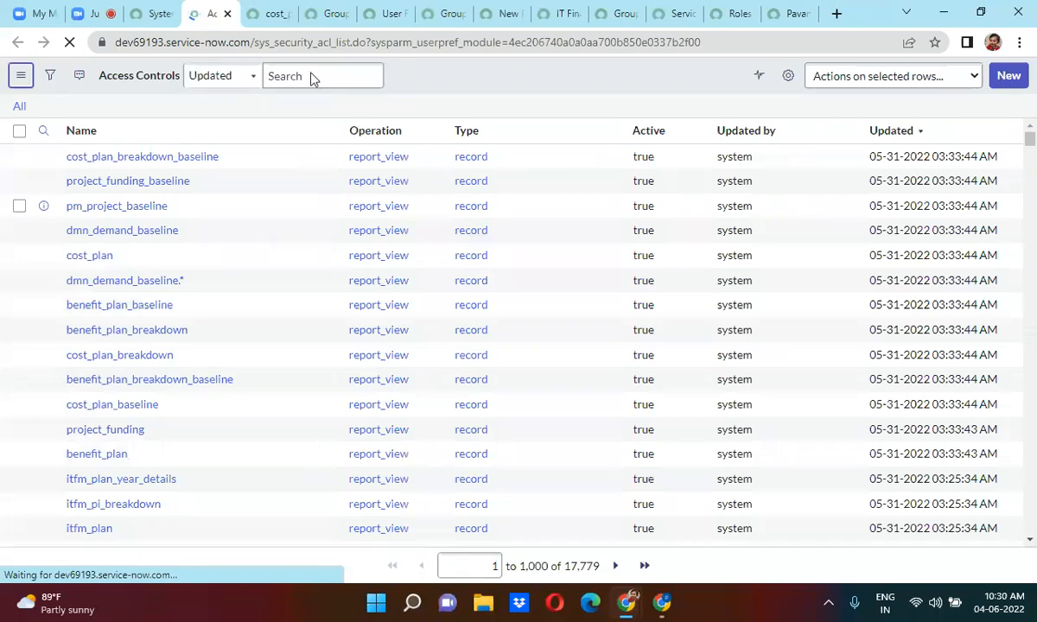
click(266, 12)
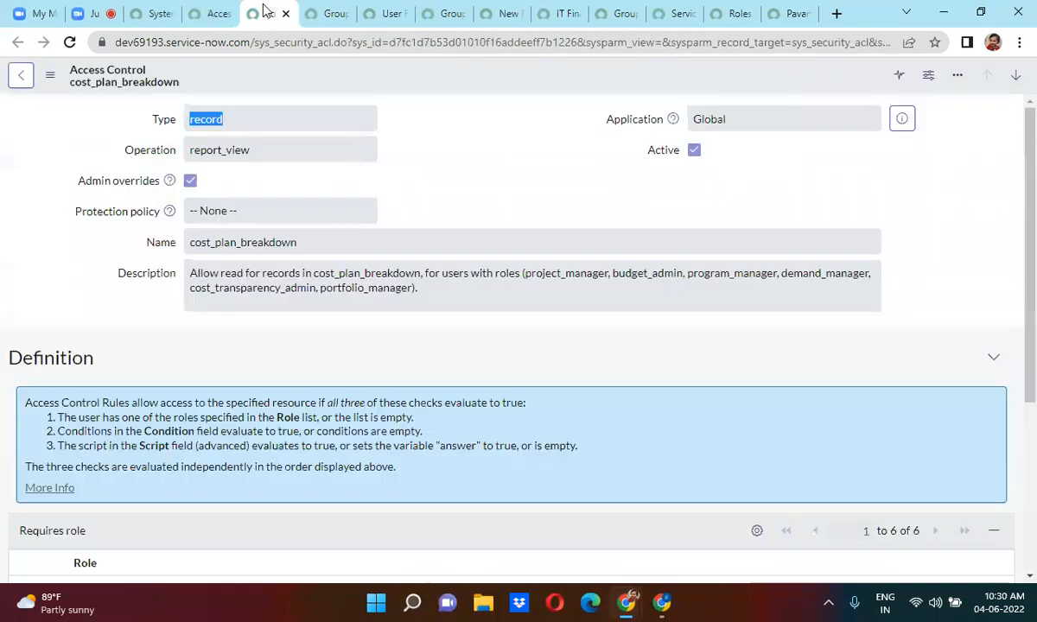
click(66, 45)
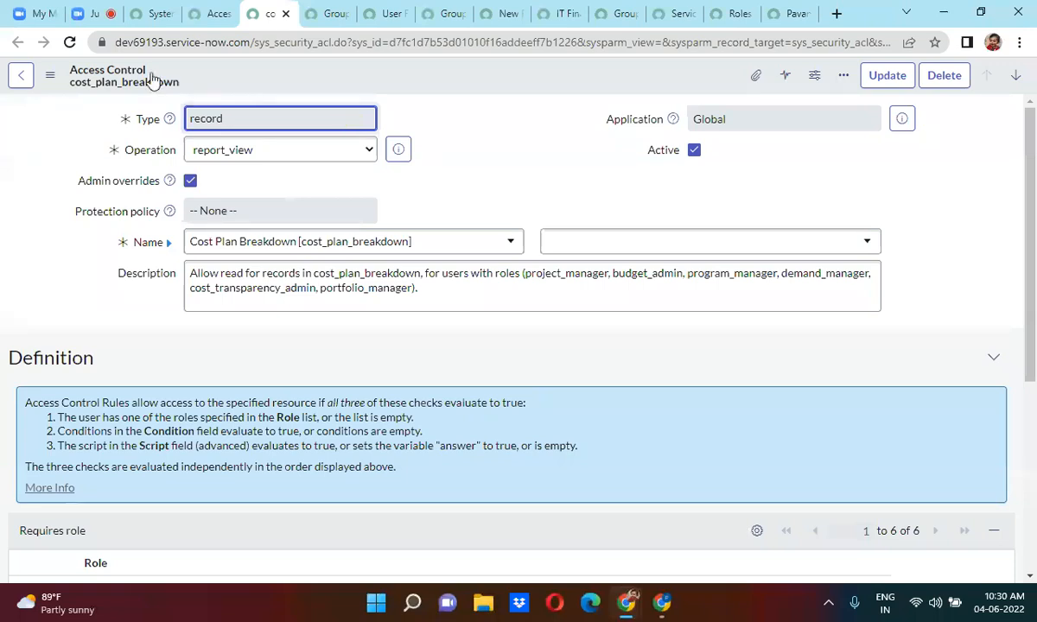
click(140, 7)
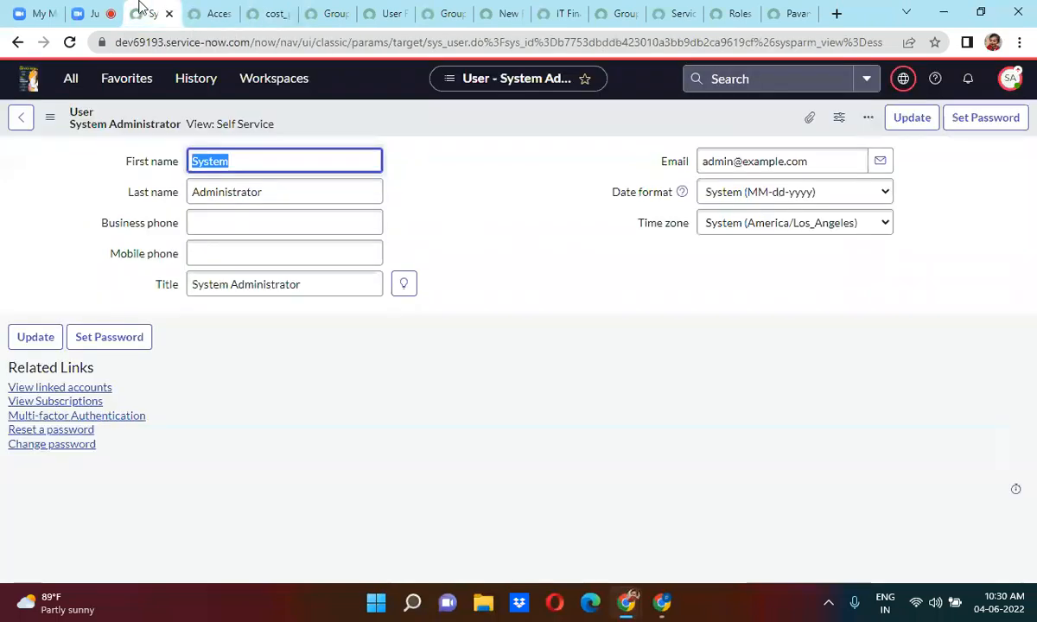
click(93, 12)
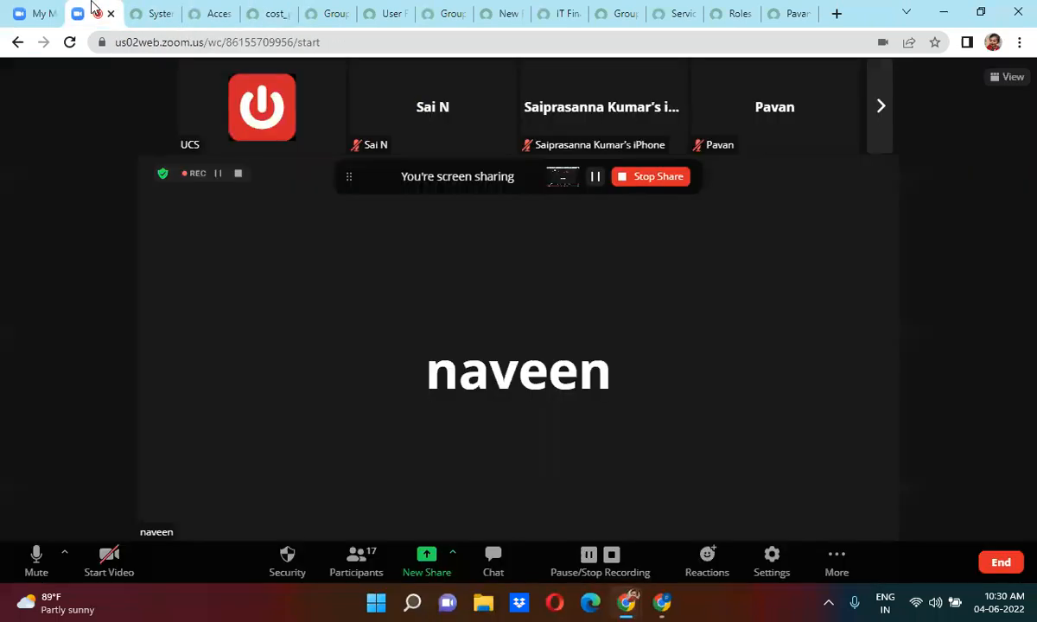